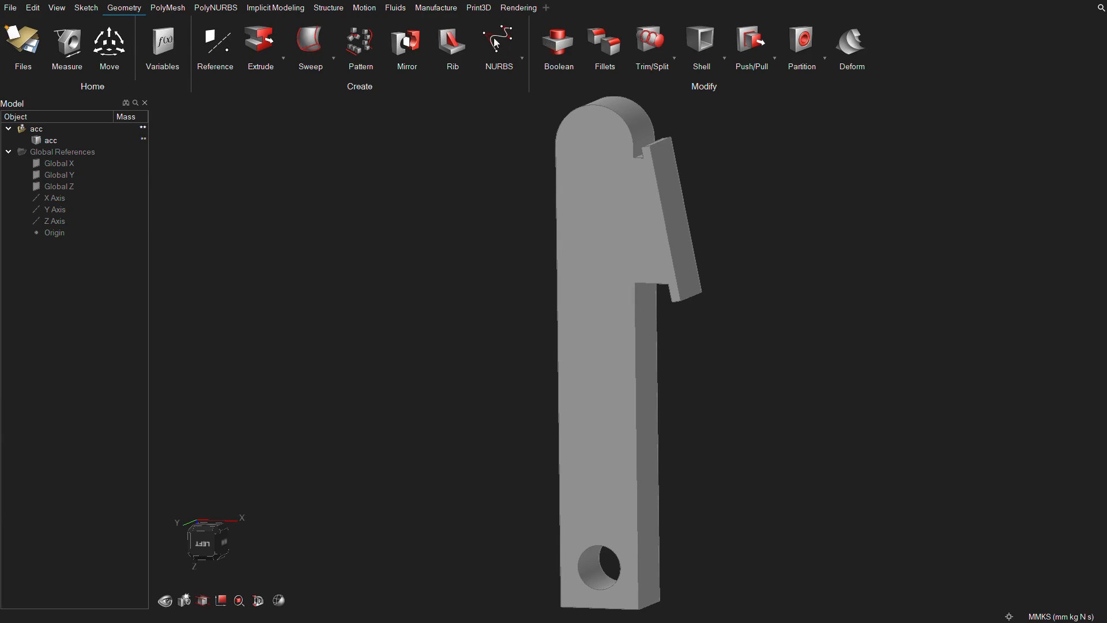
{"action": "left_click", "coordinate": [548, 353]}
{"action": "right_click_drag", "start_coordinate": [548, 353], "coordinate": [532, 344]}
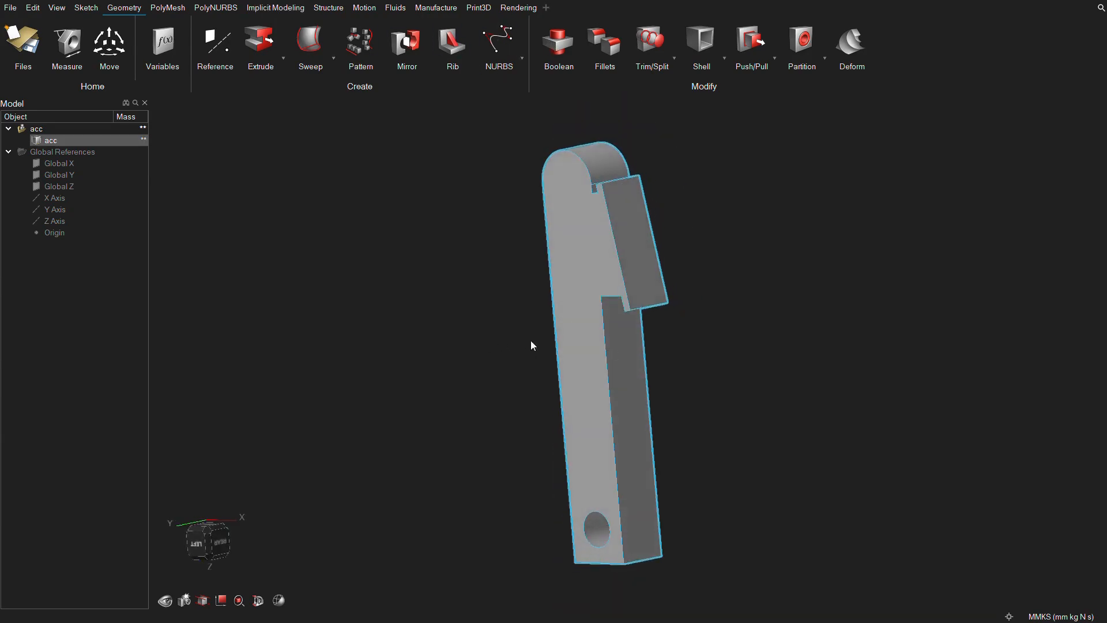
{"action": "scroll", "coordinate": [531, 345], "scroll_direction": "up", "scroll_amount": 1}
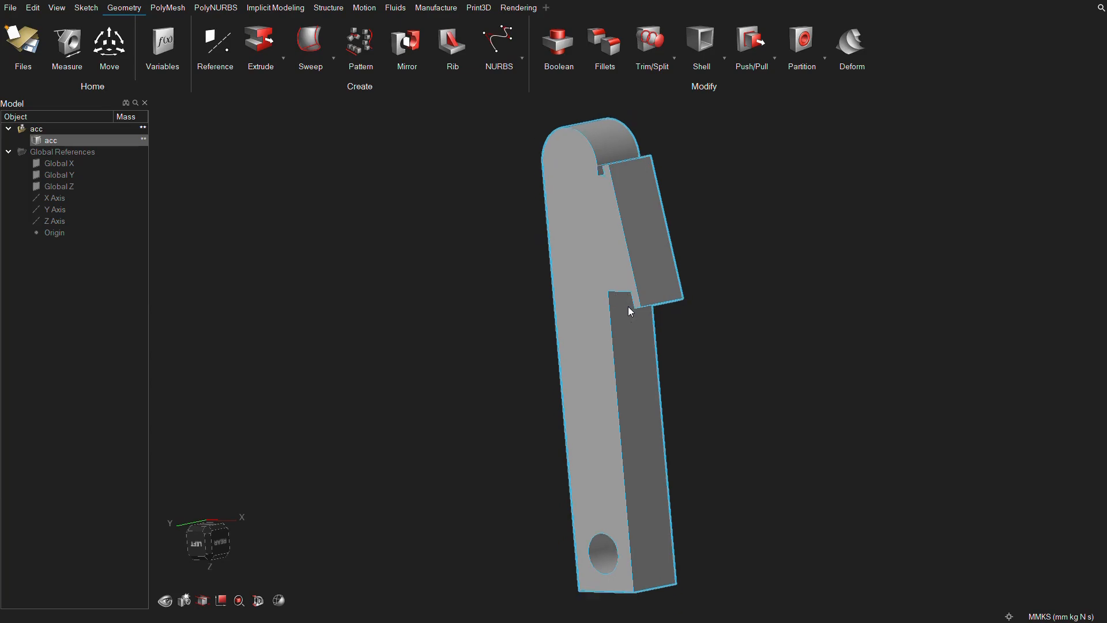
{"action": "right_click_drag", "start_coordinate": [628, 307], "coordinate": [680, 220]}
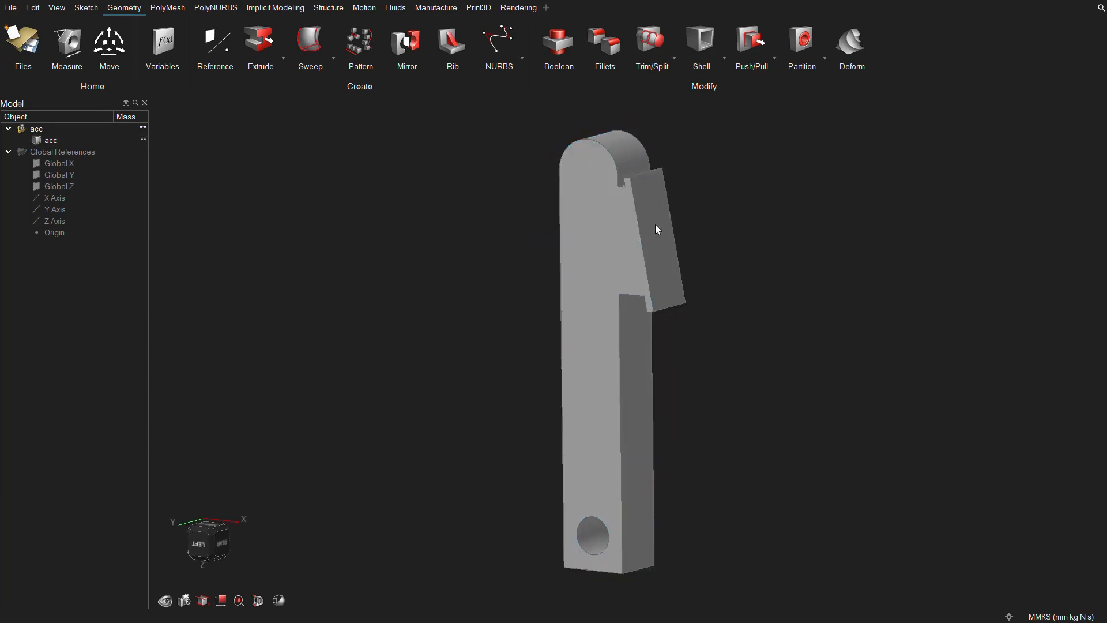
{"action": "left_click", "coordinate": [700, 308]}
{"action": "left_click", "coordinate": [639, 266]}
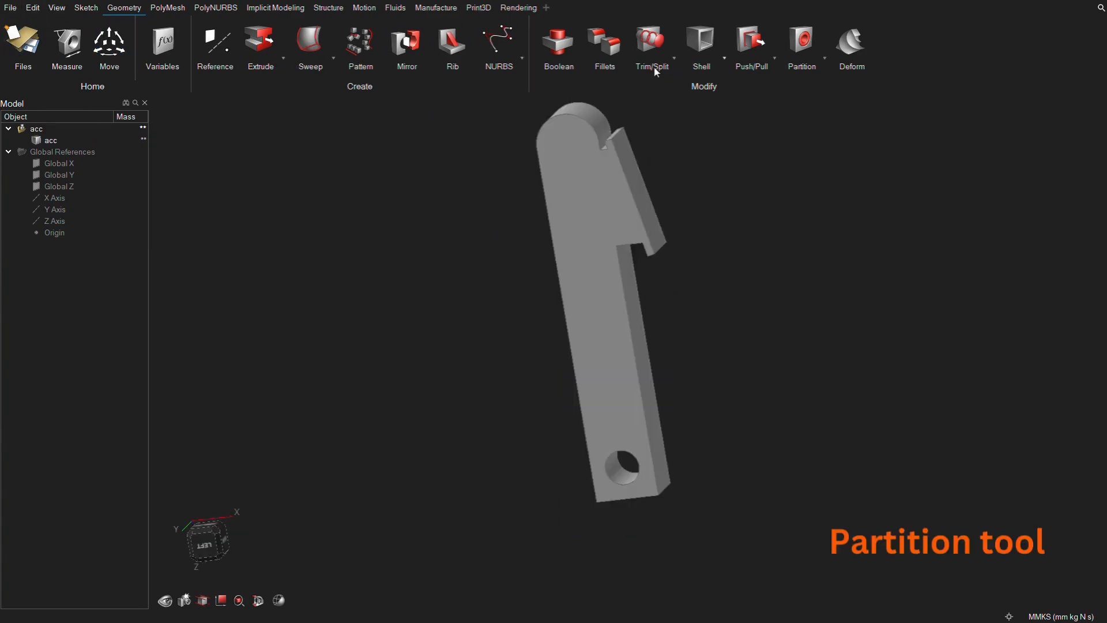
Partition the angled pad from the body with a 5 mm thickness.
{"action": "left_click", "coordinate": [801, 40]}
{"action": "left_click", "coordinate": [640, 201]}
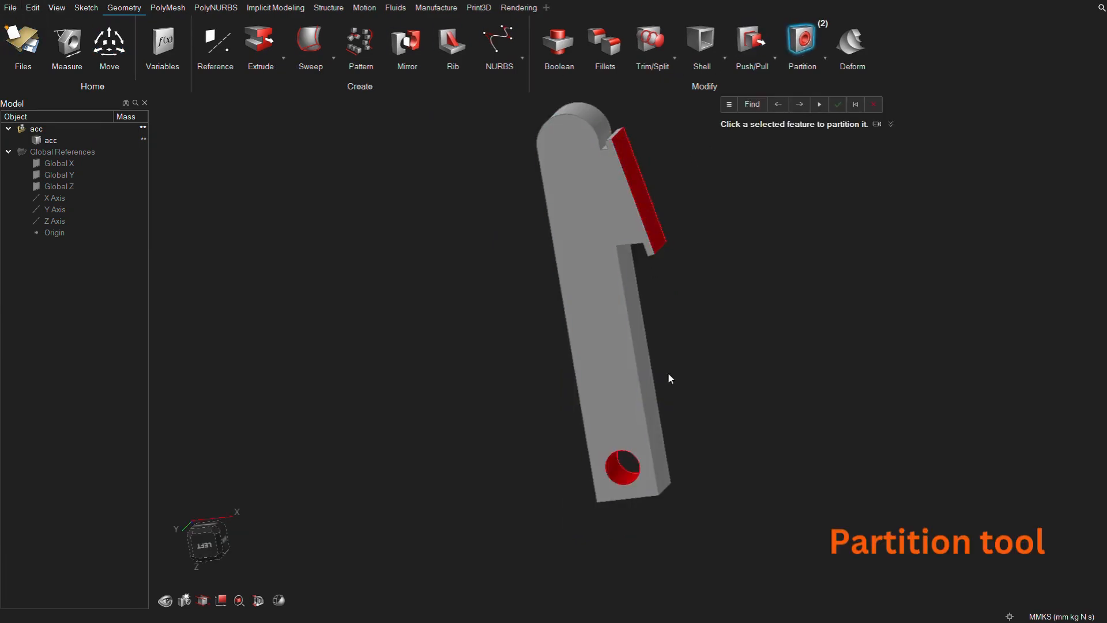
{"action": "left_click", "coordinate": [640, 195]}
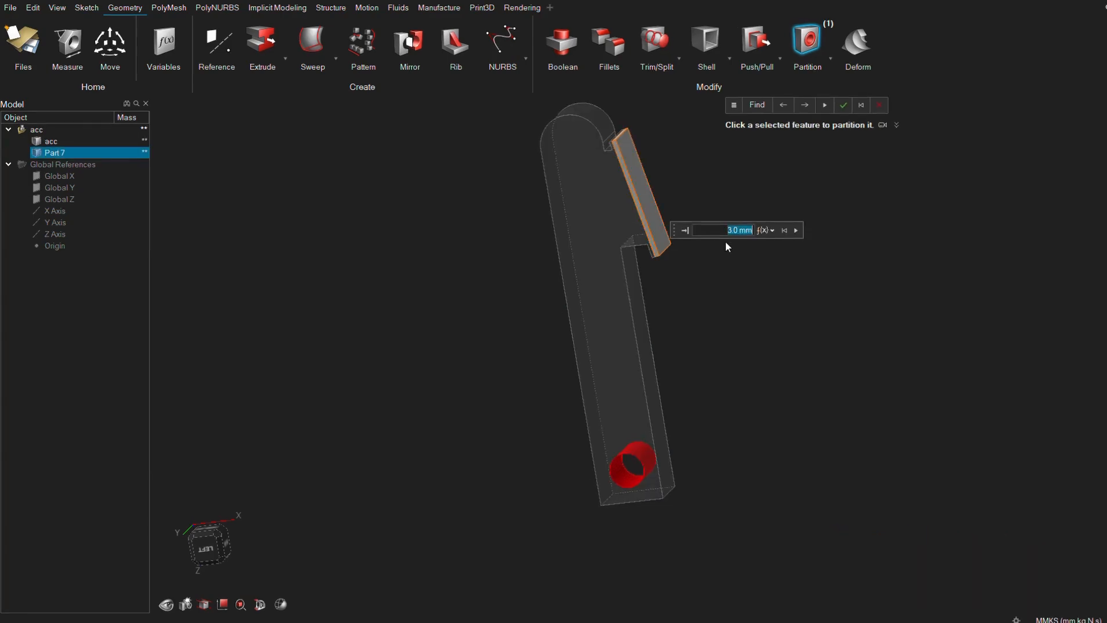
{"action": "type", "text": "5"}
{"action": "key", "text": "Return"}
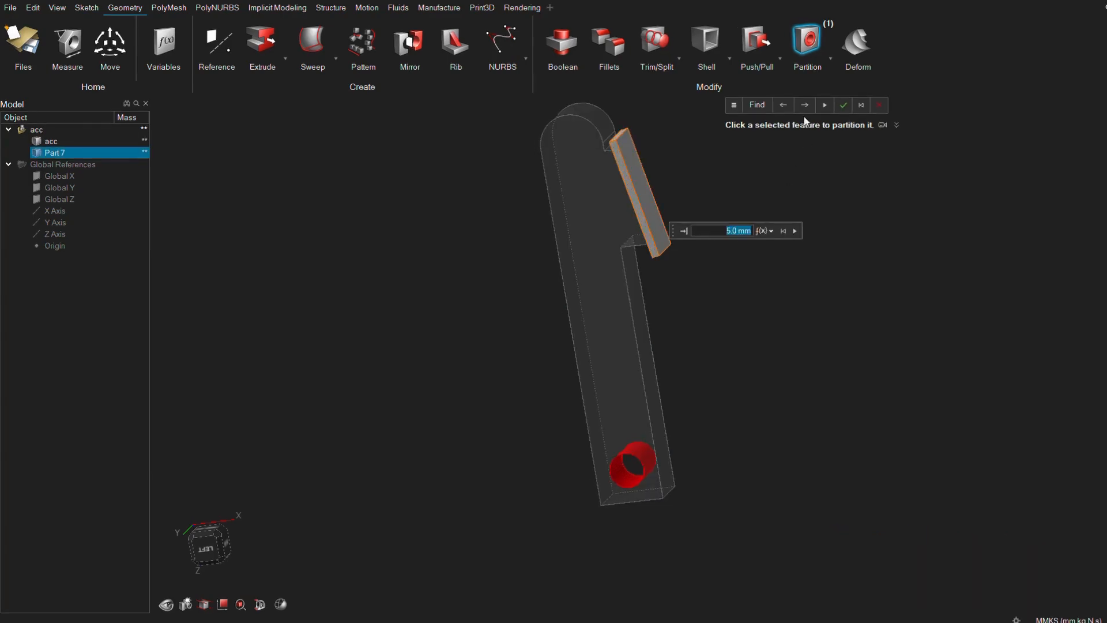
{"action": "left_click", "coordinate": [843, 107]}
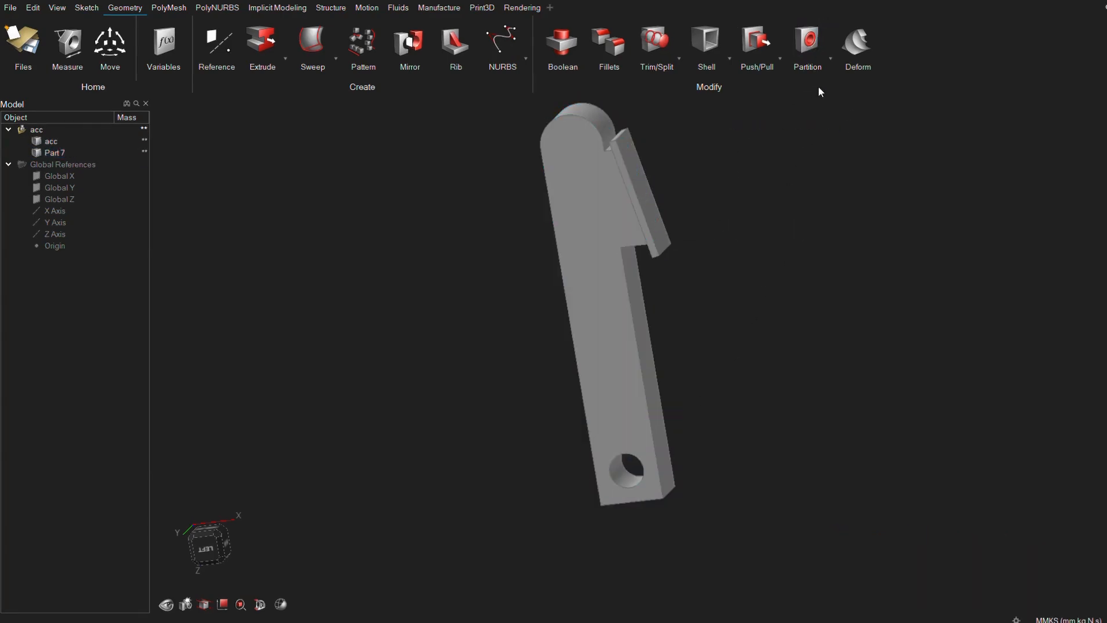
Partition the hole at the lower end of the arm with a 3 mm thickness and show the part masses in the model tree.
{"action": "left_click", "coordinate": [628, 468]}
{"action": "left_click", "coordinate": [632, 477]}
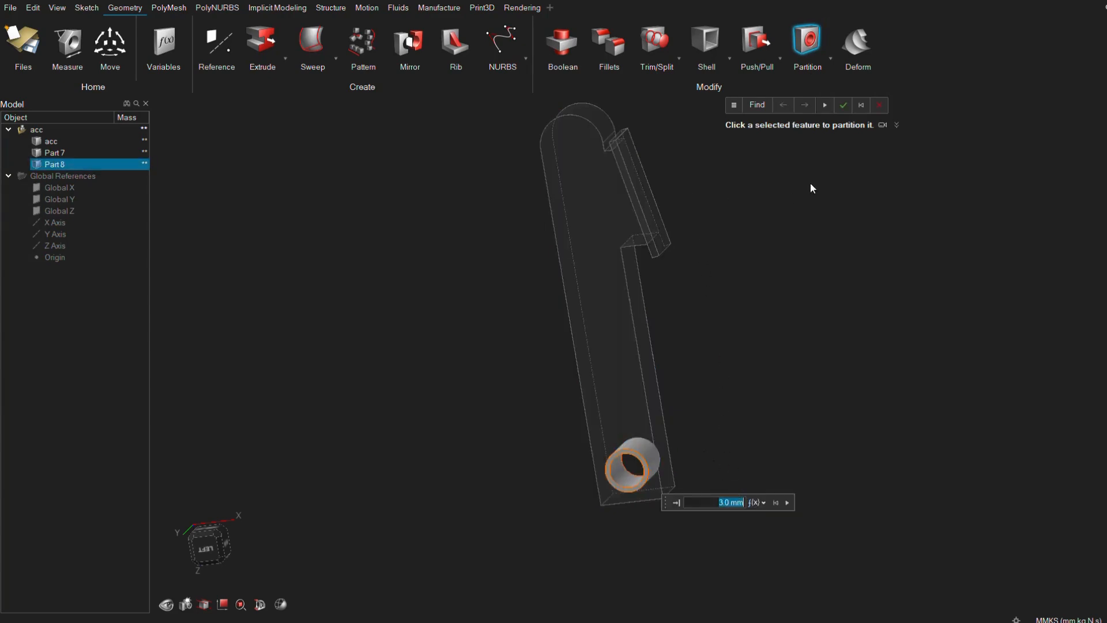
{"action": "left_click", "coordinate": [856, 106]}
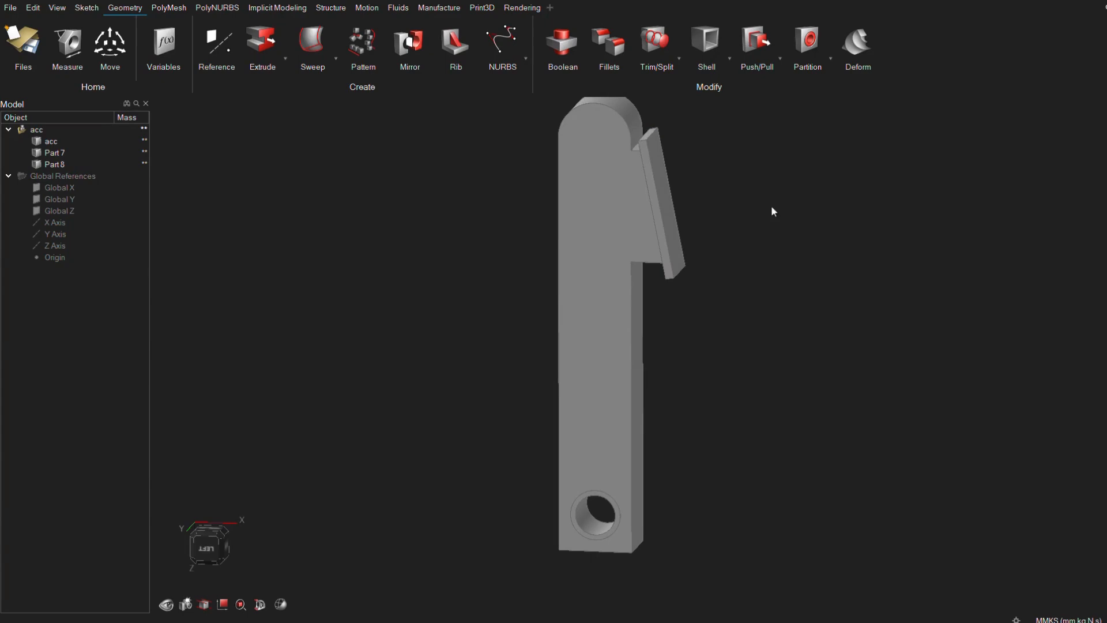
{"action": "left_click", "coordinate": [78, 152]}
{"action": "left_click", "coordinate": [139, 127]}
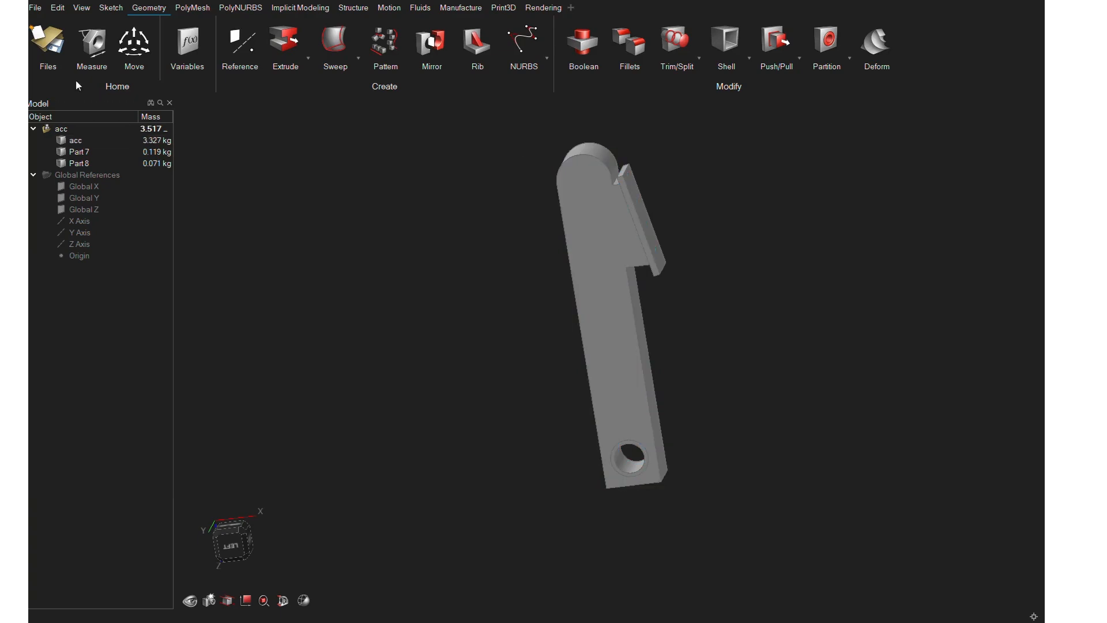
Apply a fixed support to the partitioned hole at the lower end of the arm.
{"action": "left_click", "coordinate": [85, 7]}
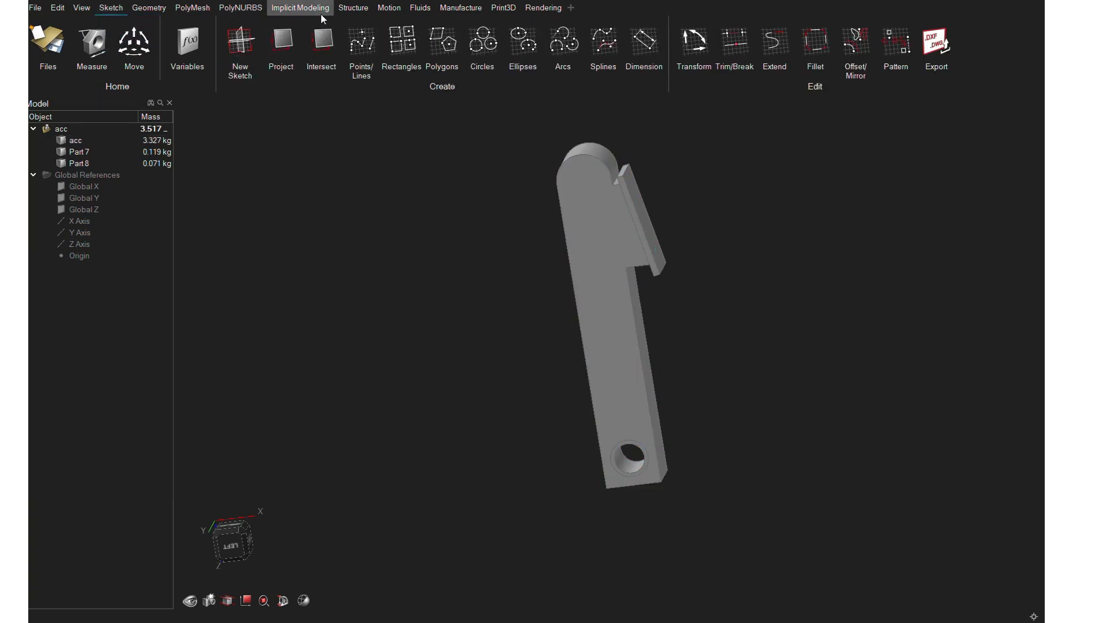
{"action": "left_click", "coordinate": [358, 8]}
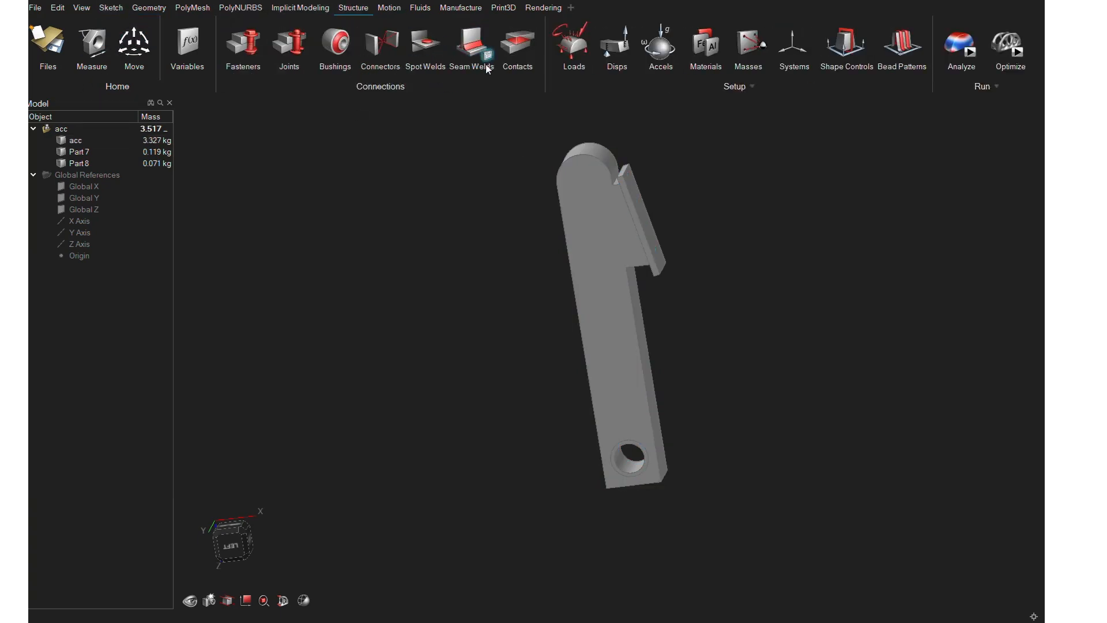
{"action": "left_click", "coordinate": [574, 46]}
{"action": "scroll", "coordinate": [621, 476], "scroll_direction": "up", "scroll_amount": 2}
{"action": "left_click", "coordinate": [623, 461]}
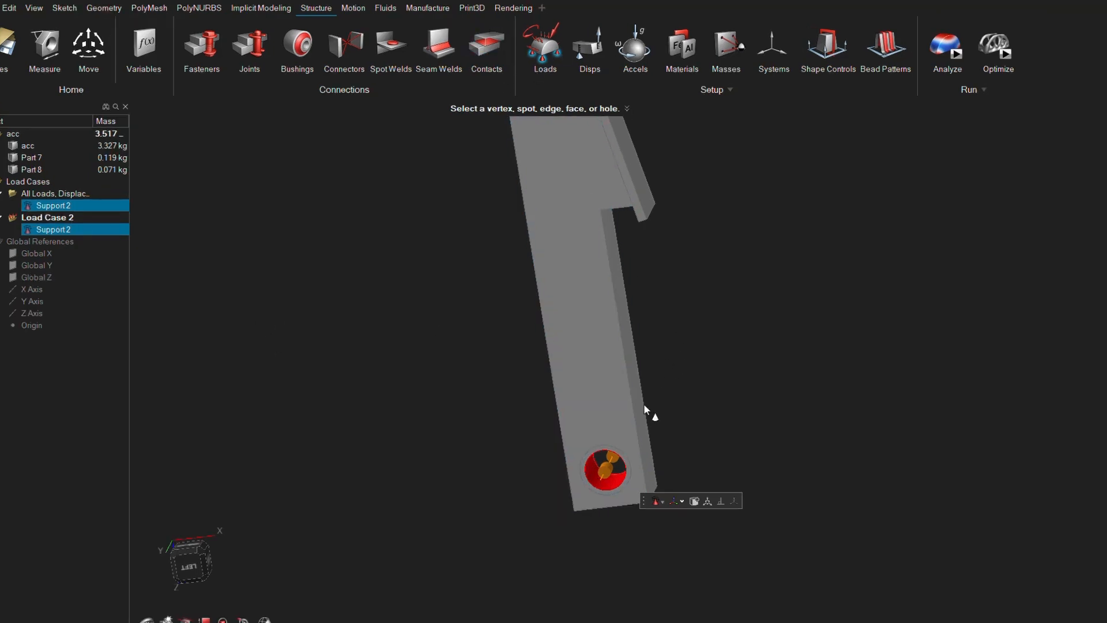
Apply a 35 N force to the outer face of the angled pad.
{"action": "right_click_drag", "start_coordinate": [645, 411], "coordinate": [611, 182]}
{"action": "scroll", "coordinate": [611, 182], "scroll_direction": "up", "scroll_amount": 1}
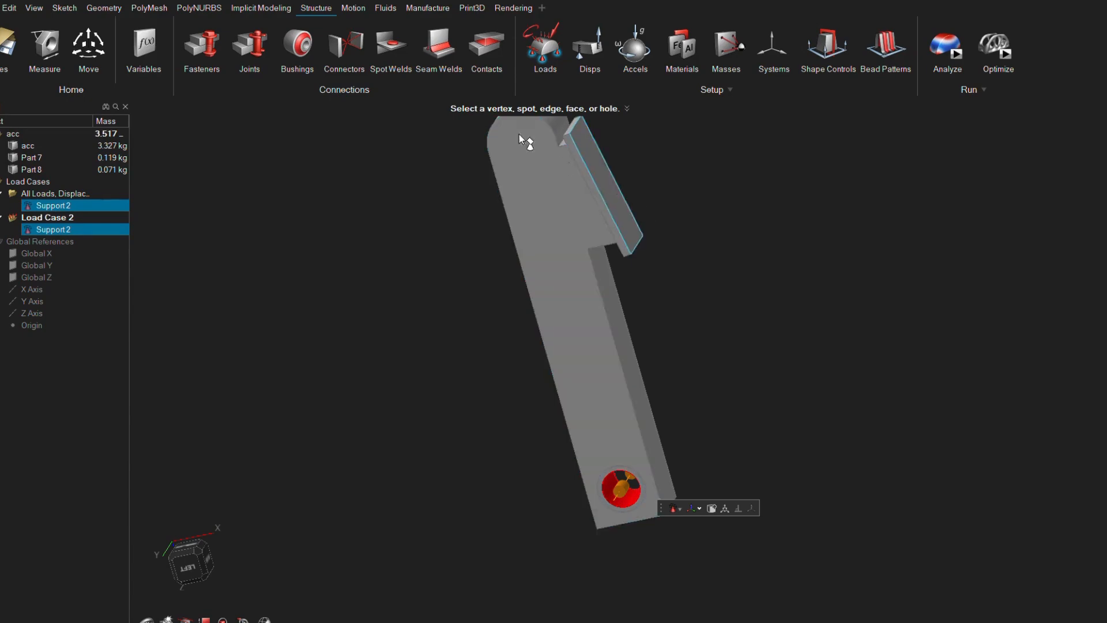
{"action": "left_click", "coordinate": [554, 32]}
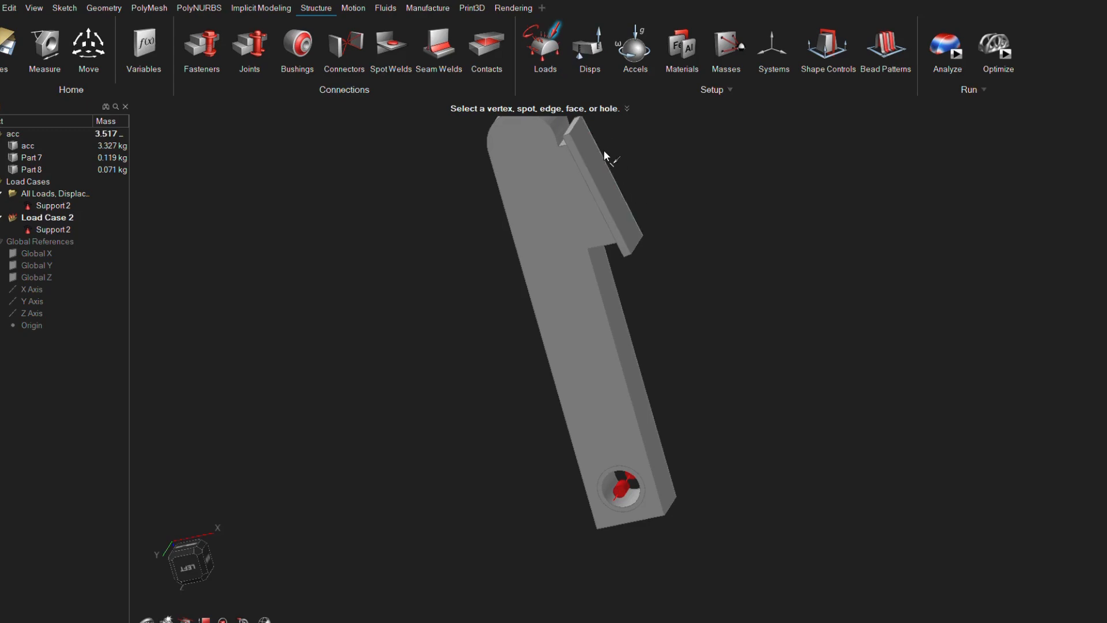
{"action": "left_click", "coordinate": [603, 177]}
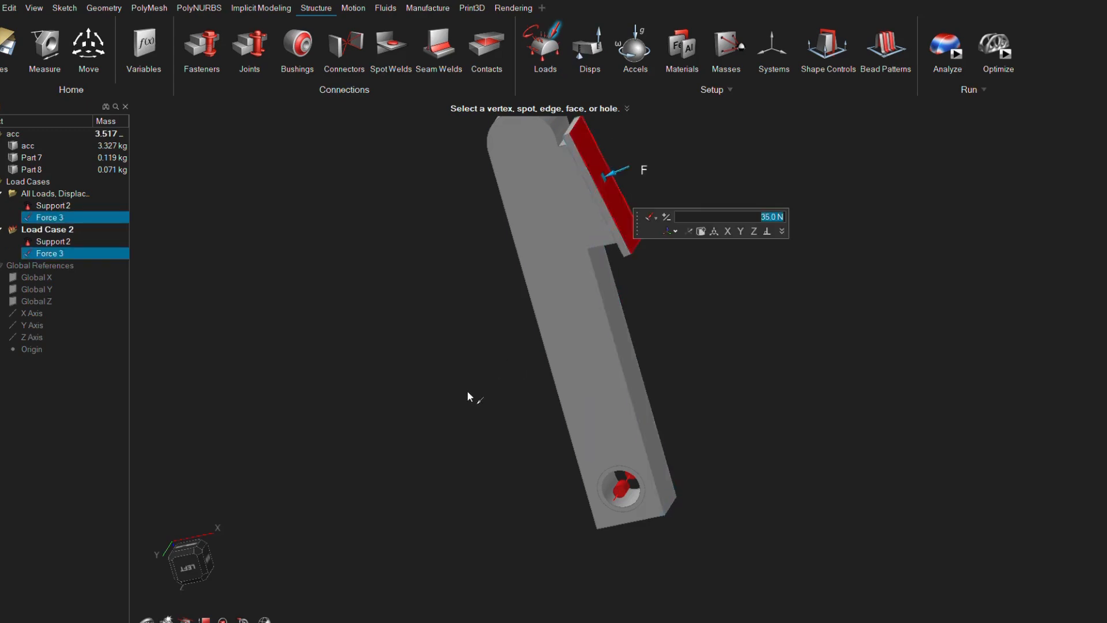
{"action": "key", "text": "Escape"}
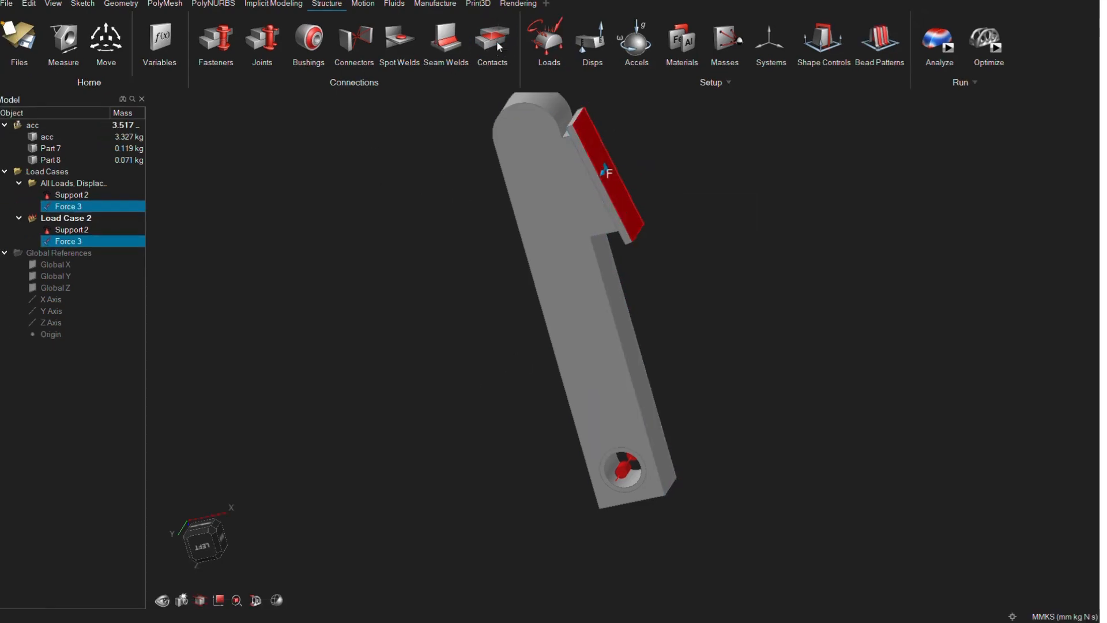
Apply a pressure load to the outer face of the angled pad.
{"action": "middle_click_drag", "start_coordinate": [653, 230], "coordinate": [626, 237]}
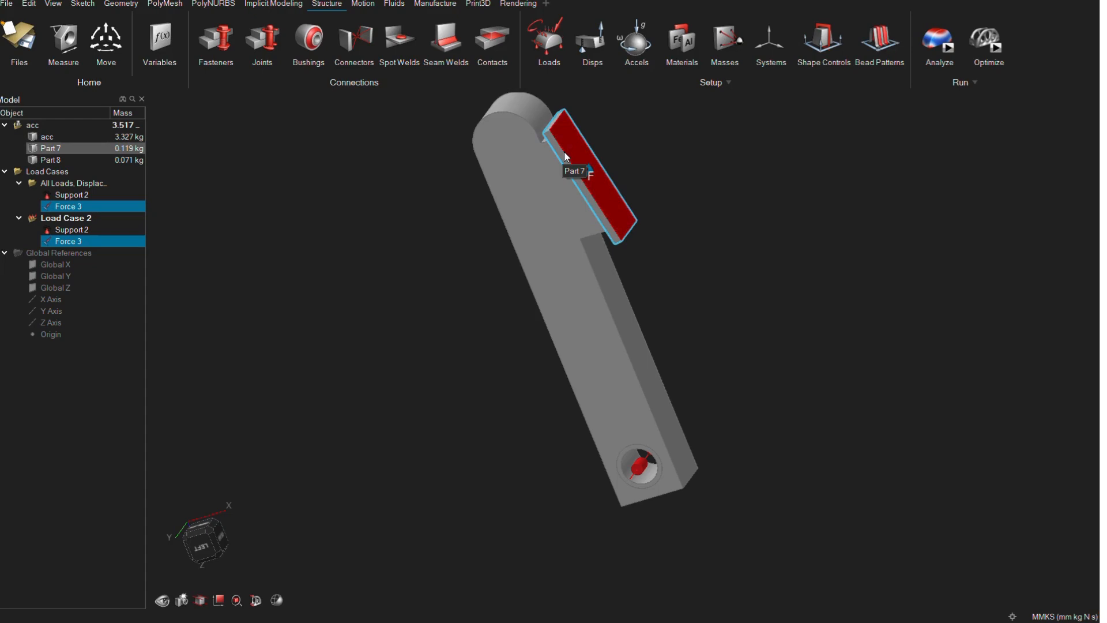
{"action": "left_click", "coordinate": [548, 40]}
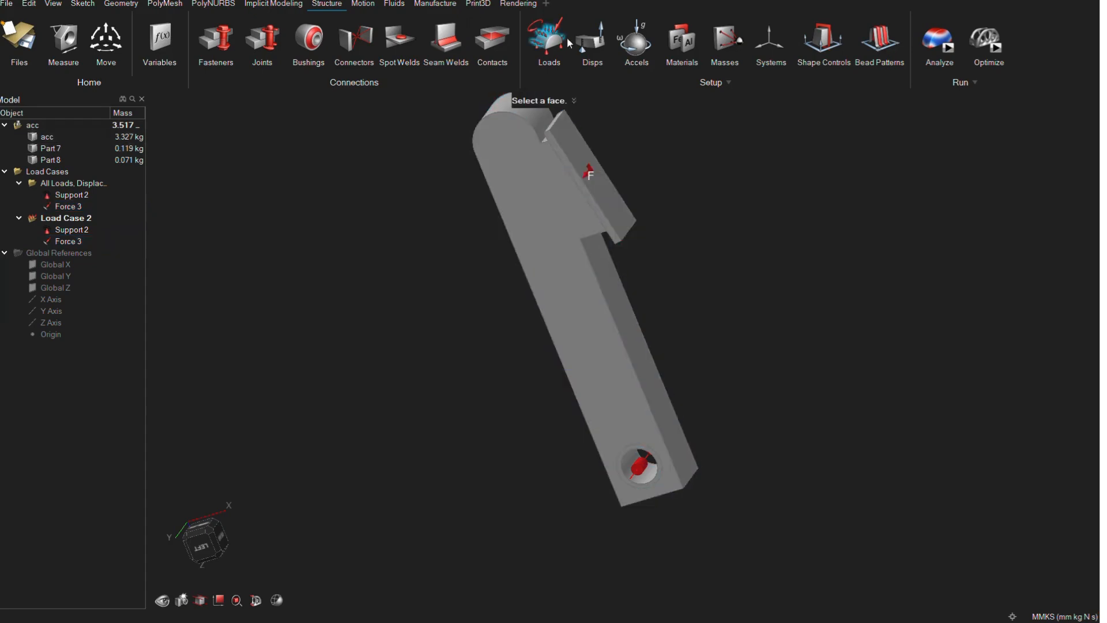
{"action": "left_click", "coordinate": [593, 177]}
{"action": "left_click", "coordinate": [685, 168]}
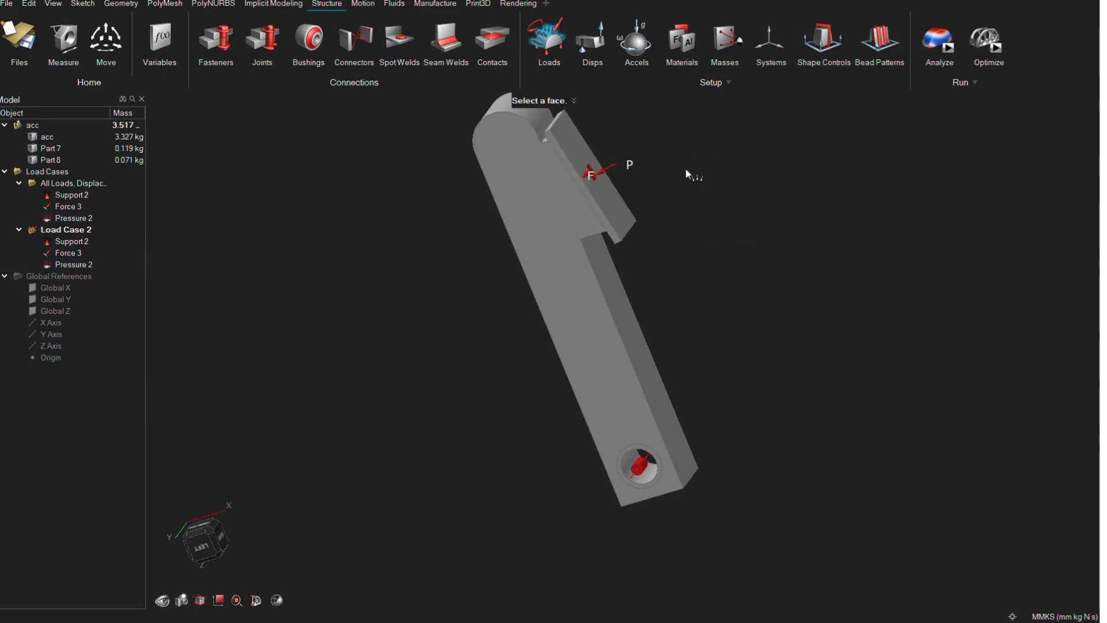
Leave the pressure tool and define the main body of the arm as design space.
{"action": "middle_click_drag", "start_coordinate": [625, 237], "coordinate": [665, 243]}
{"action": "scroll", "coordinate": [665, 243], "scroll_direction": "down", "scroll_amount": 2}
{"action": "right_click_drag", "start_coordinate": [666, 243], "coordinate": [622, 241]}
{"action": "middle_click_drag", "start_coordinate": [613, 221], "coordinate": [607, 214]}
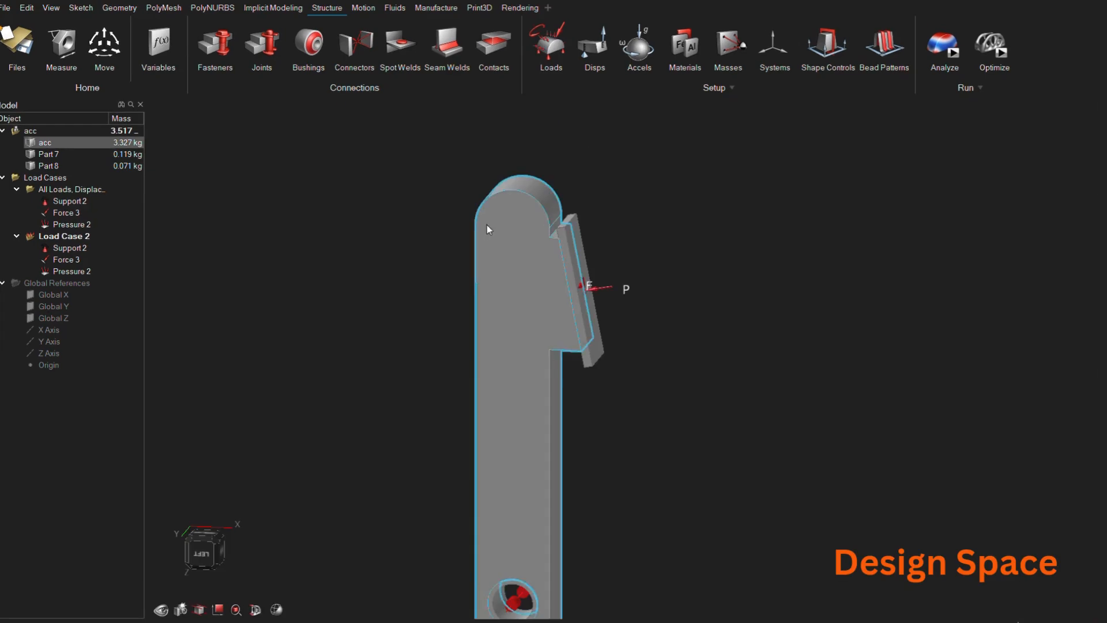
{"action": "right_click", "coordinate": [486, 225]}
{"action": "left_click", "coordinate": [532, 245]}
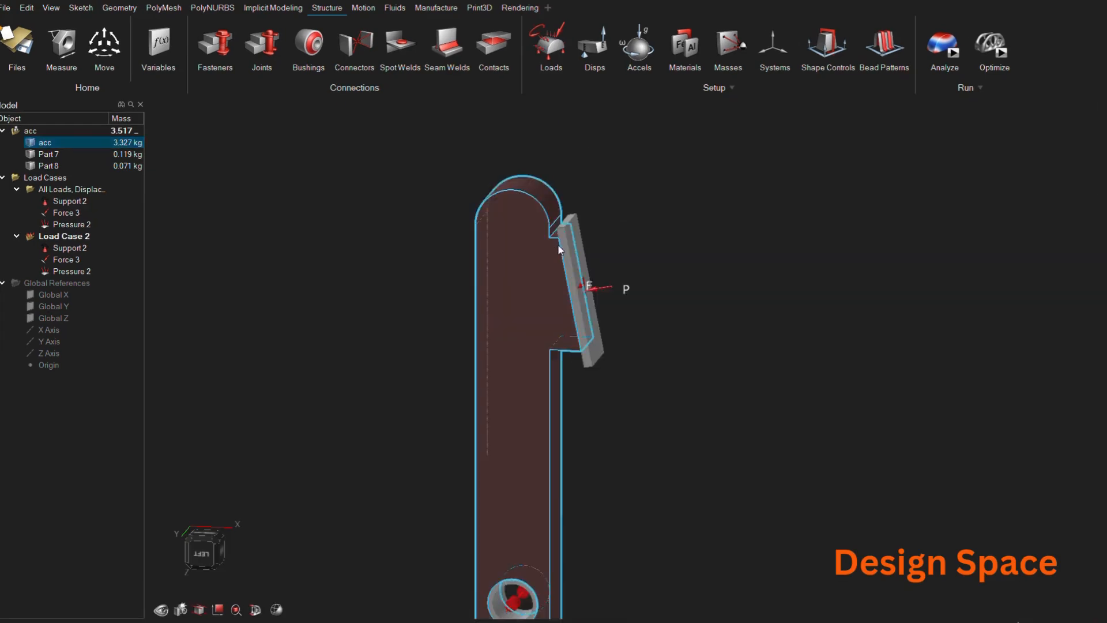
{"action": "scroll", "coordinate": [631, 302], "scroll_direction": "down", "scroll_amount": 2}
{"action": "left_click", "coordinate": [562, 331]}
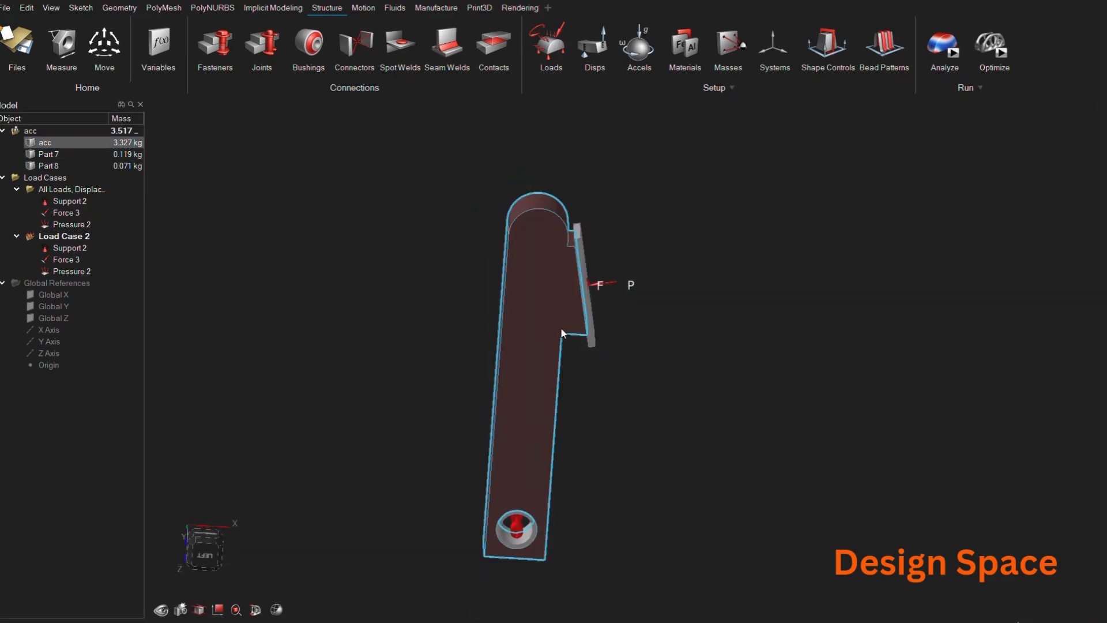
{"action": "scroll", "coordinate": [561, 349], "scroll_direction": "up", "scroll_amount": 1}
{"action": "middle_click_drag", "start_coordinate": [577, 369], "coordinate": [634, 391]}
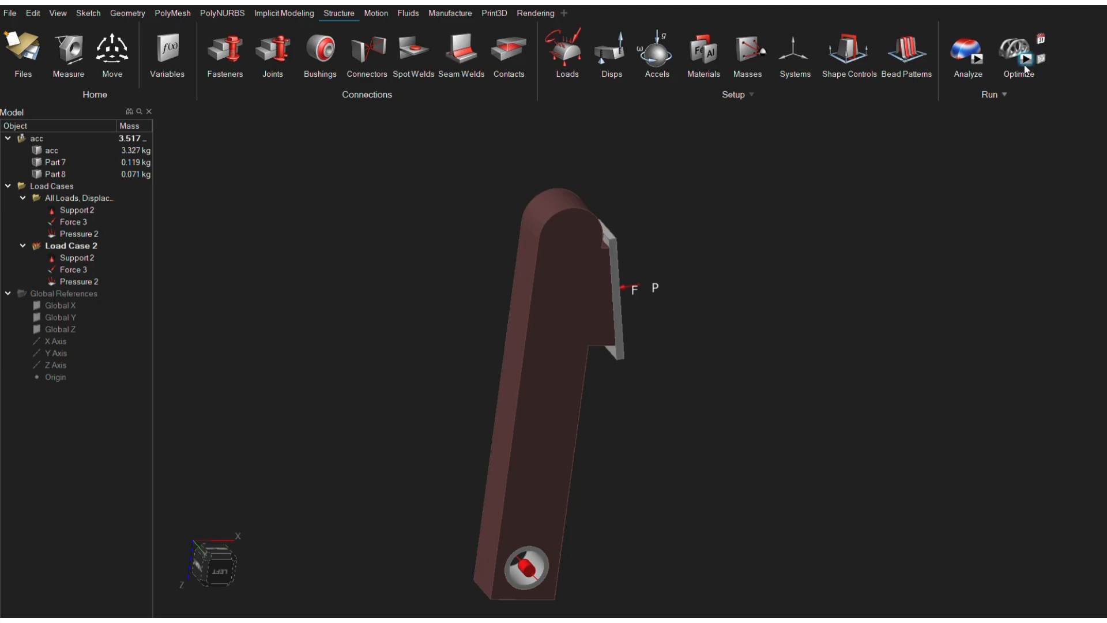
{"action": "right_click_drag", "start_coordinate": [919, 234], "coordinate": [780, 257]}
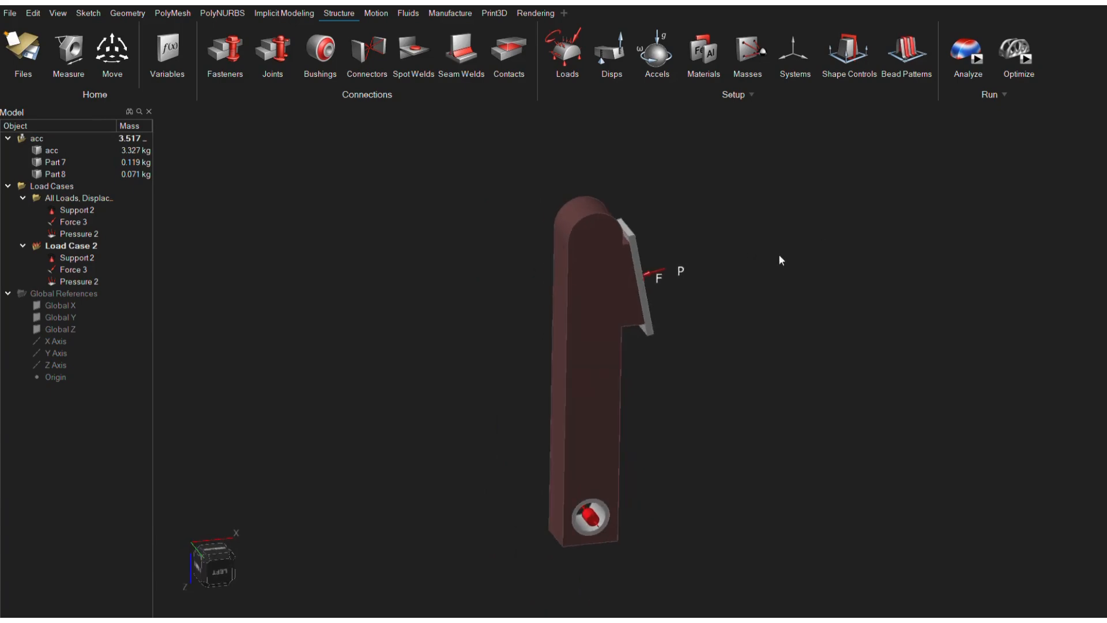
Open the optimization run settings and name the topology run Acc Padle.
{"action": "left_click", "coordinate": [1027, 60]}
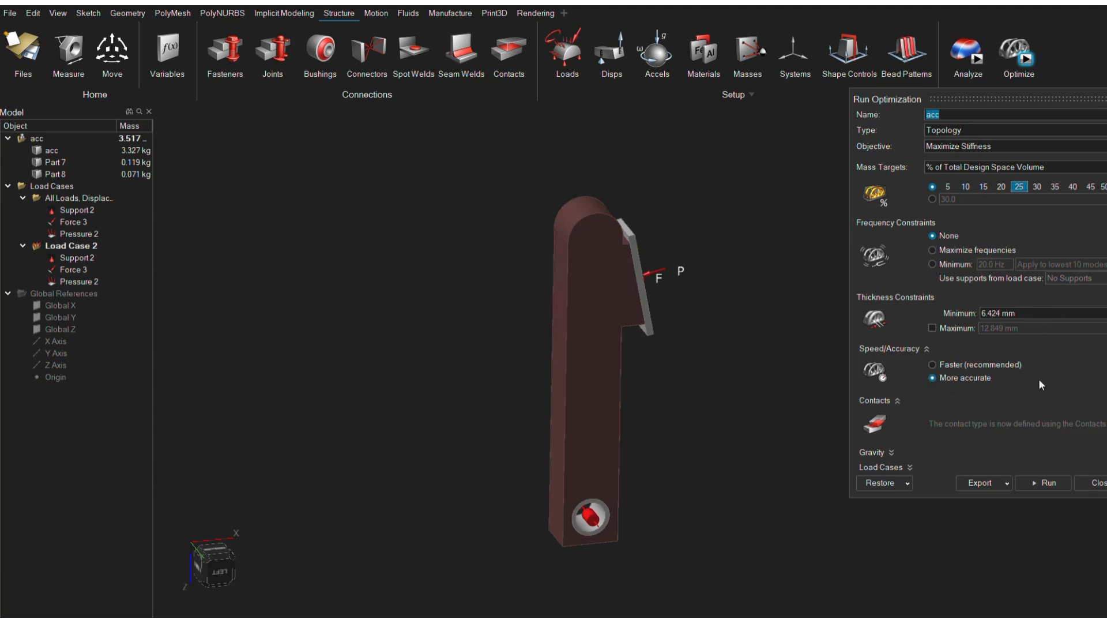
{"action": "left_click", "coordinate": [987, 114]}
{"action": "double_click", "coordinate": [963, 115]}
{"action": "type", "text": "Acc"}
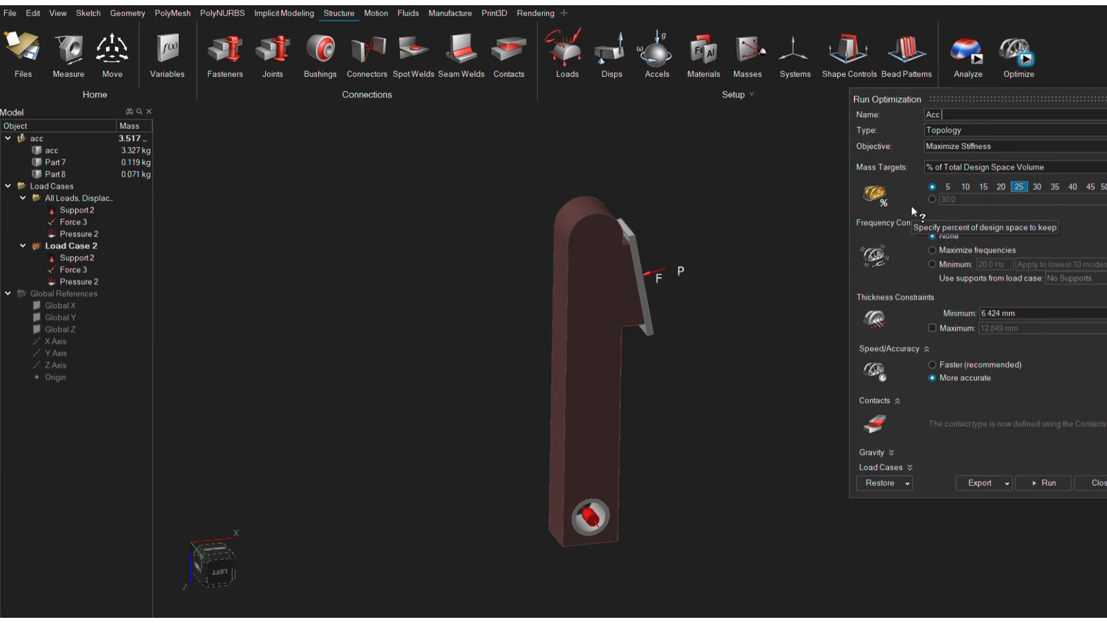
{"action": "type", "text": " PAdl\\\\"}
{"action": "key", "text": "BackSpace"}
{"action": "key", "text": "BackSpace"}
{"action": "key", "text": "BackSpace"}
{"action": "key", "text": "BackSpace"}
{"action": "key", "text": "BackSpace"}
{"action": "type", "text": "adle"}
Review the load cases included in the optimization and the loads and supports assigned to them.
{"action": "left_click", "coordinate": [899, 470]}
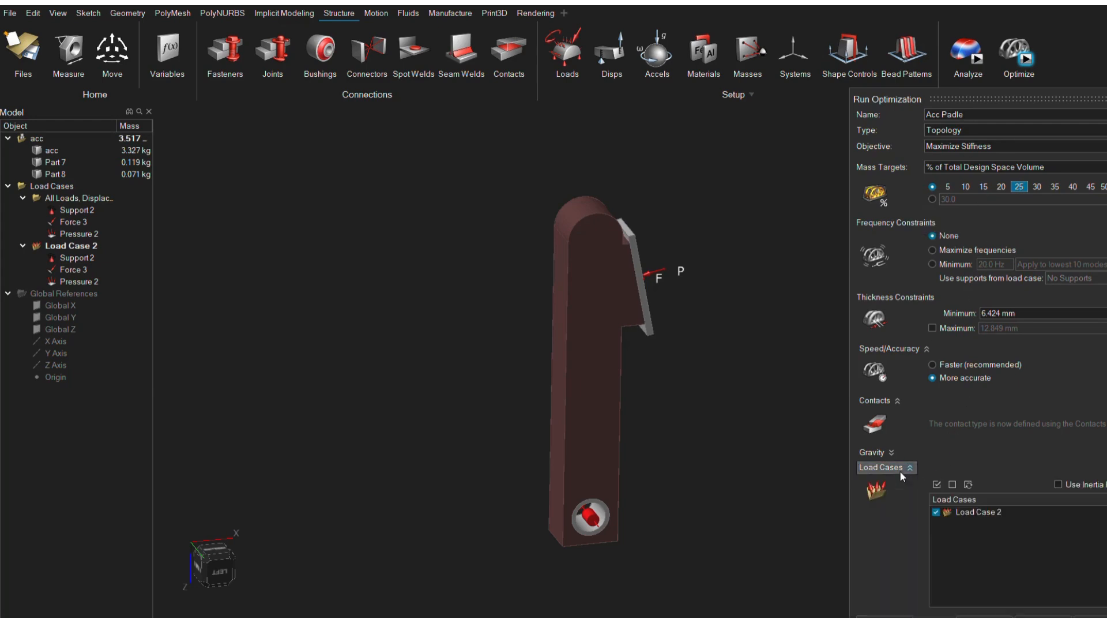
{"action": "left_click", "coordinate": [580, 67]}
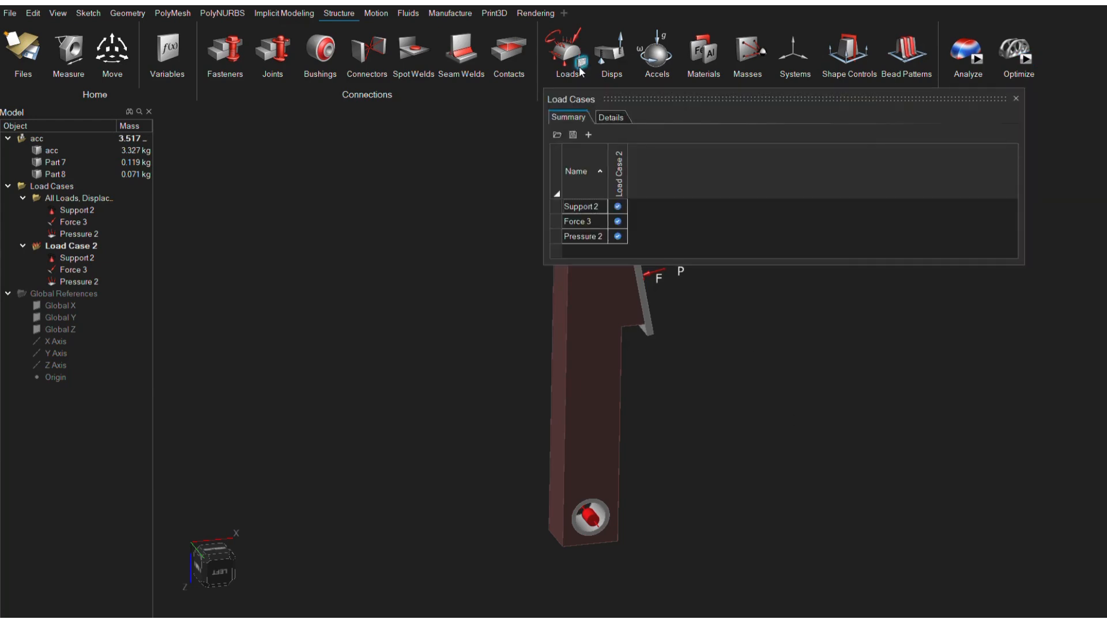
{"action": "left_click", "coordinate": [1015, 101]}
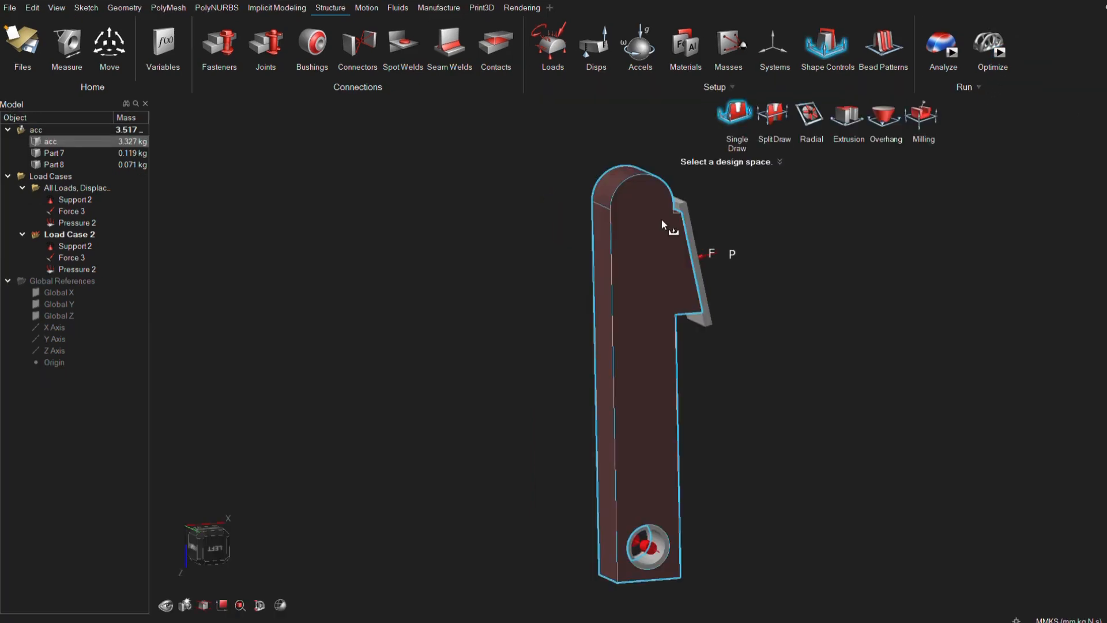
Add a single draw shape control to the design space and reverse its draw direction.
{"action": "left_click", "coordinate": [662, 221]}
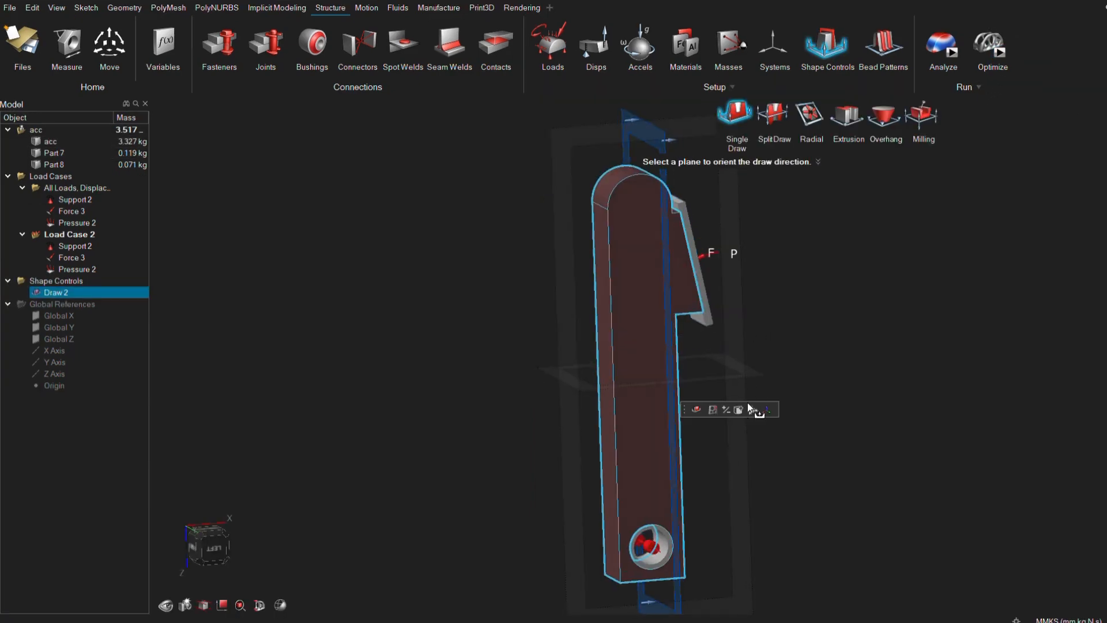
{"action": "left_click", "coordinate": [724, 409]}
{"action": "scroll", "coordinate": [718, 269], "scroll_direction": "down", "scroll_amount": 2}
{"action": "mouse_move", "coordinate": [719, 273]}
{"action": "middle_mouse_down"}
{"action": "mouse_move", "coordinate": [645, 218]}
{"action": "mouse_move", "coordinate": [721, 225]}
{"action": "middle_mouse_up"}
{"action": "scroll", "coordinate": [698, 248], "scroll_direction": "up", "scroll_amount": 1}
{"action": "scroll", "coordinate": [704, 225], "scroll_direction": "down", "scroll_amount": 2}
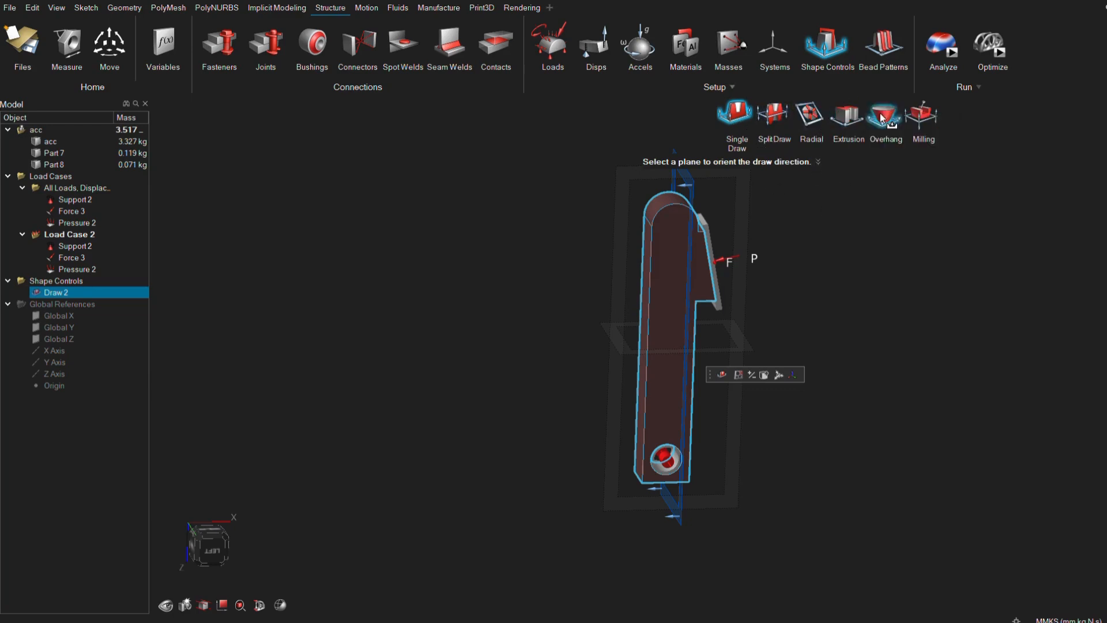
Add a symmetric shape control to the design space.
{"action": "left_click", "coordinate": [830, 36]}
{"action": "left_click", "coordinate": [672, 267]}
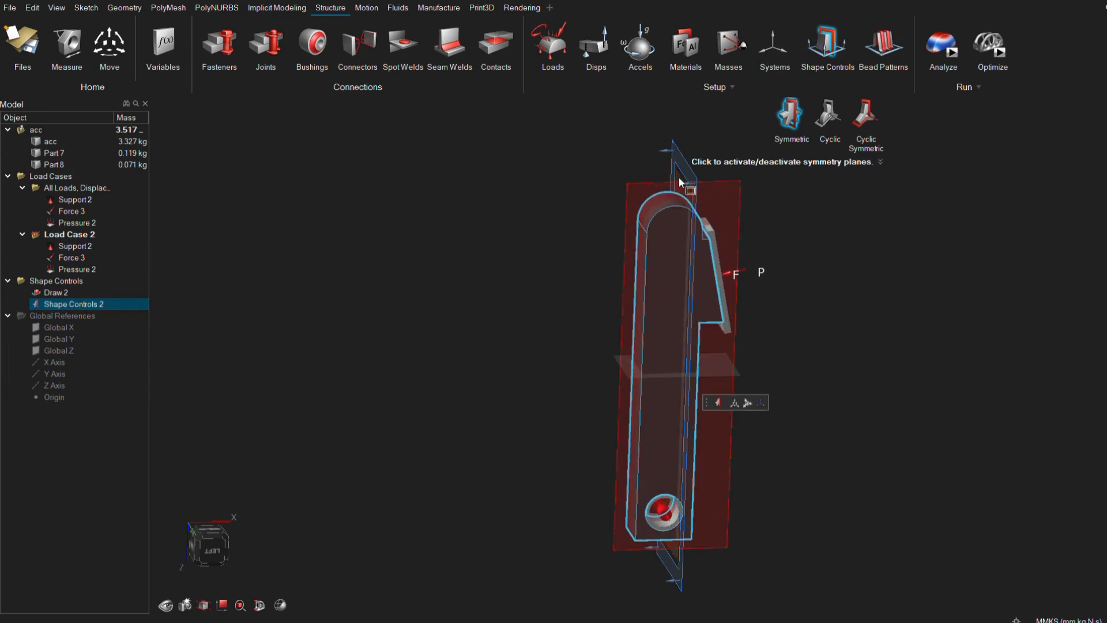
{"action": "mouse_move", "coordinate": [736, 323]}
{"action": "middle_mouse_down"}
{"action": "mouse_move", "coordinate": [791, 334]}
{"action": "mouse_move", "coordinate": [736, 323]}
{"action": "middle_mouse_up"}
{"action": "scroll", "coordinate": [736, 321], "scroll_direction": "down", "scroll_amount": 2}
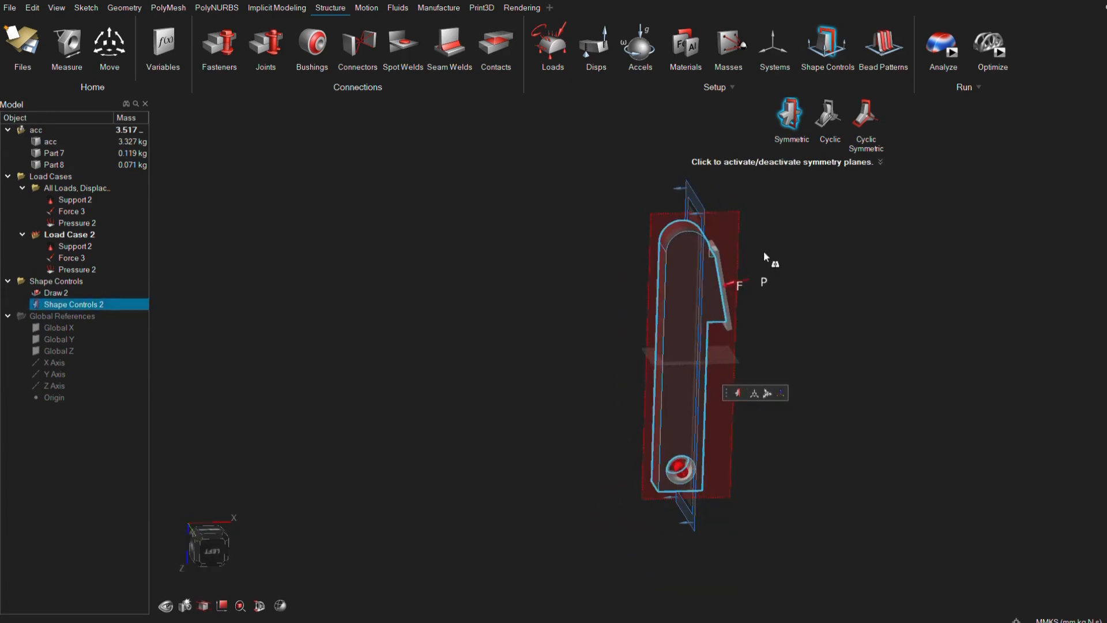
Run the topology optimization for maximum stiffness at 25% of the design space volume and inspect the optimized pedal shape.
{"action": "left_click", "coordinate": [999, 58]}
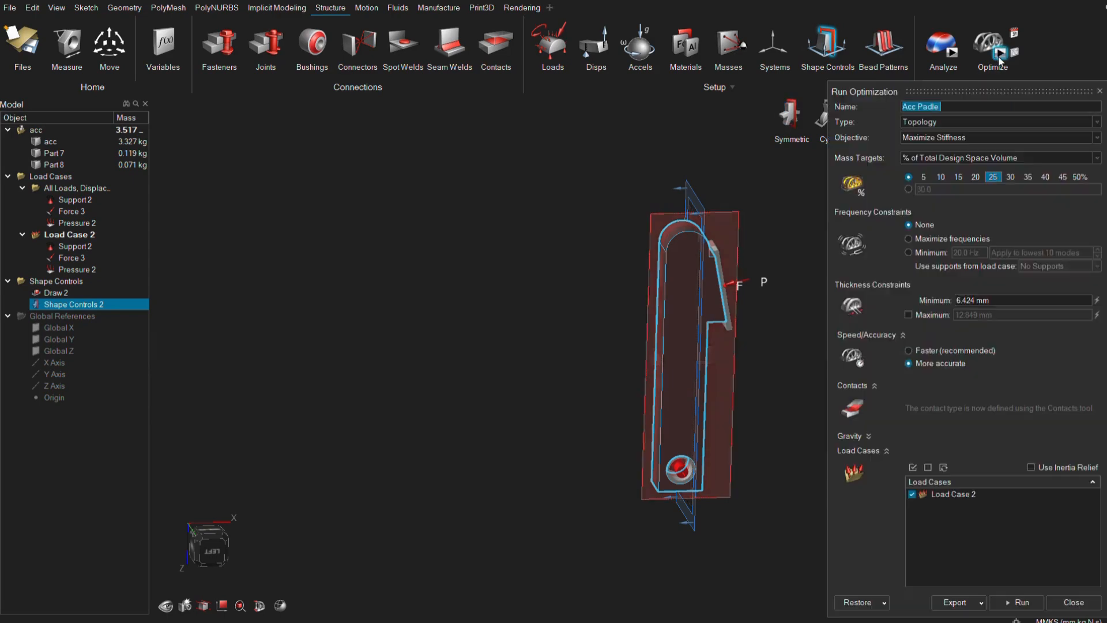
{"action": "left_click", "coordinate": [1010, 604]}
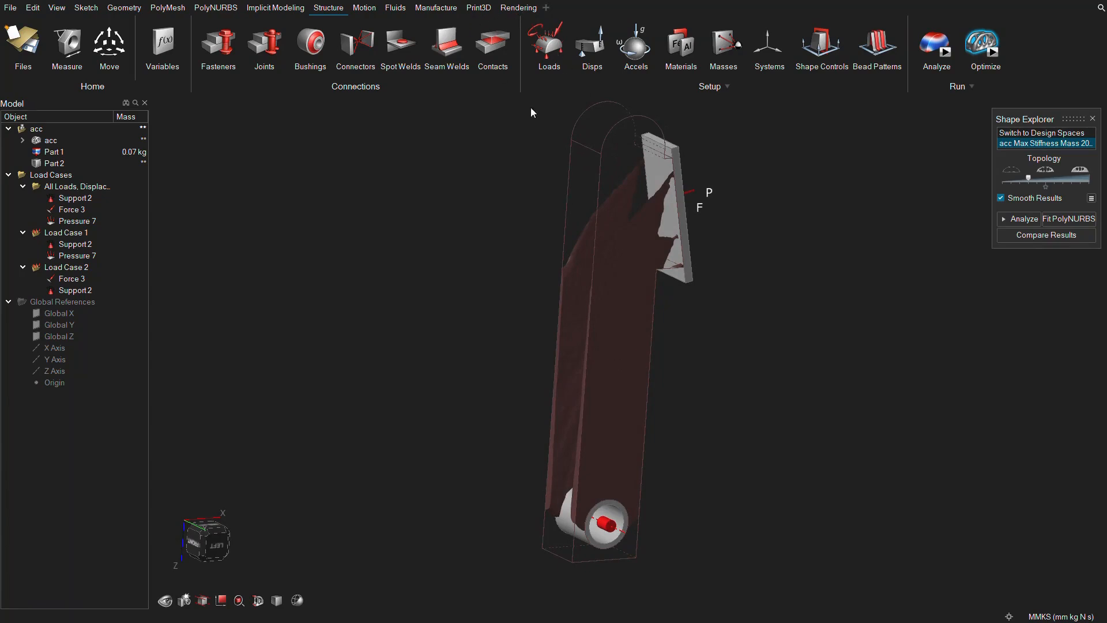
{"action": "middle_click_drag", "start_coordinate": [504, 220], "coordinate": [690, 343]}
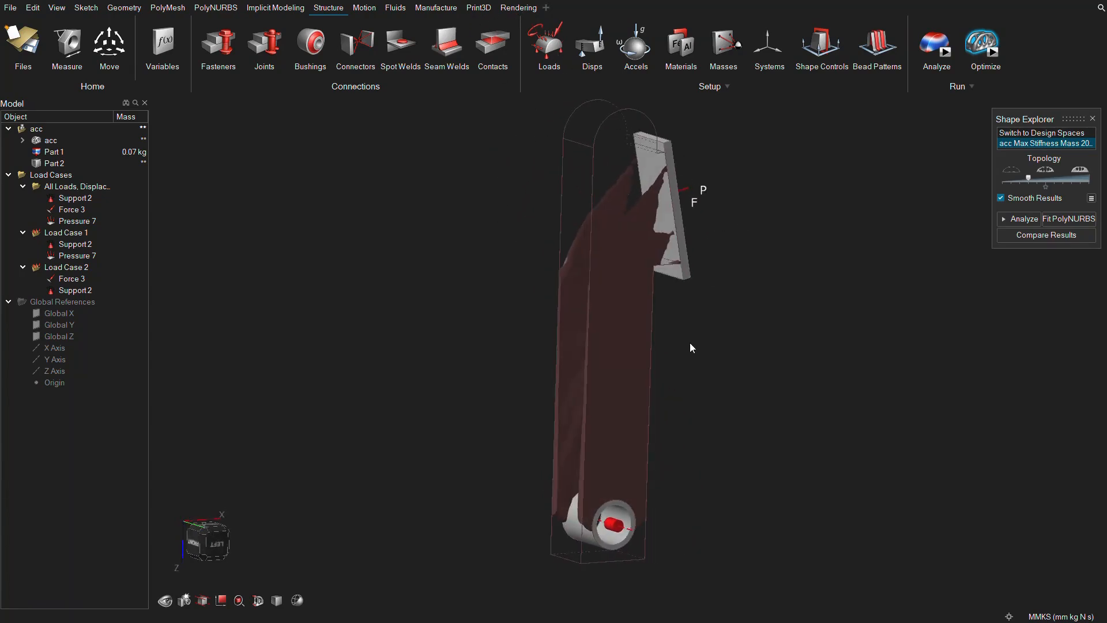
{"action": "mouse_move", "coordinate": [672, 386]}
{"action": "middle_mouse_down"}
{"action": "mouse_move", "coordinate": [690, 386]}
{"action": "mouse_move", "coordinate": [617, 378]}
{"action": "mouse_move", "coordinate": [758, 378]}
{"action": "mouse_move", "coordinate": [369, 355]}
{"action": "mouse_move", "coordinate": [573, 398]}
{"action": "mouse_move", "coordinate": [403, 398]}
{"action": "mouse_move", "coordinate": [744, 412]}
{"action": "mouse_move", "coordinate": [612, 376]}
{"action": "mouse_move", "coordinate": [685, 368]}
{"action": "middle_mouse_up"}
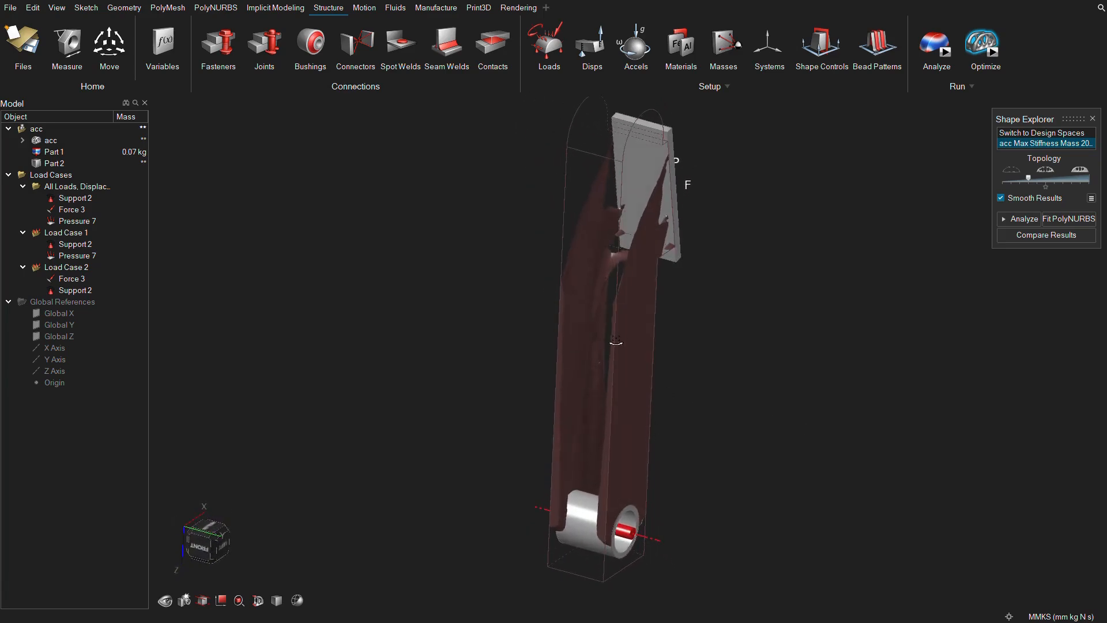
{"action": "middle_click_drag", "start_coordinate": [616, 342], "coordinate": [738, 365]}
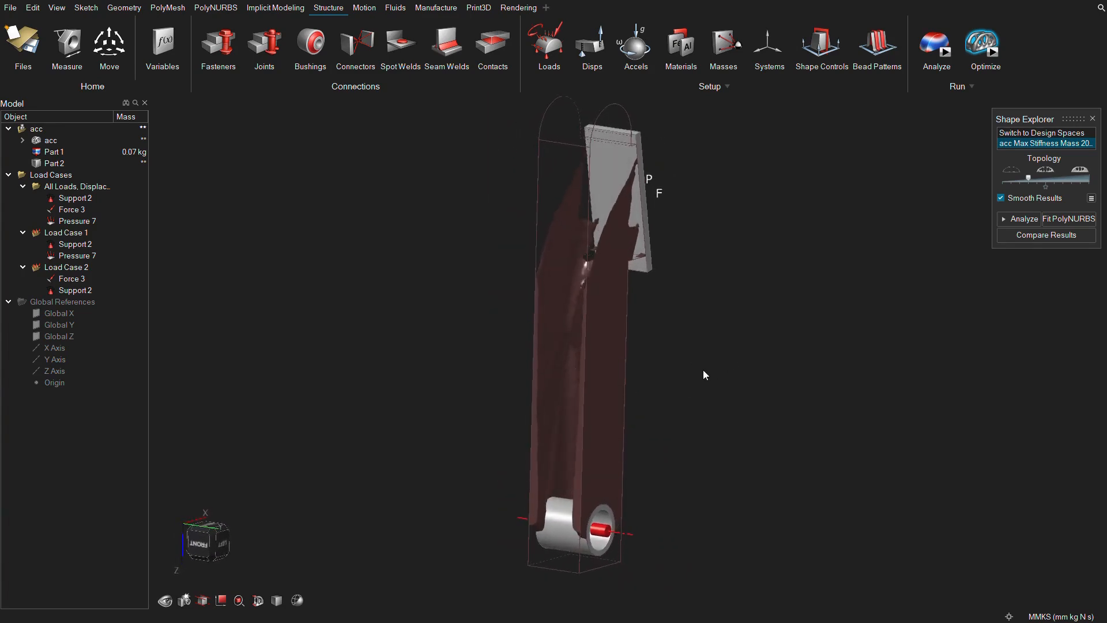
{"action": "middle_click_drag", "start_coordinate": [692, 376], "coordinate": [717, 375]}
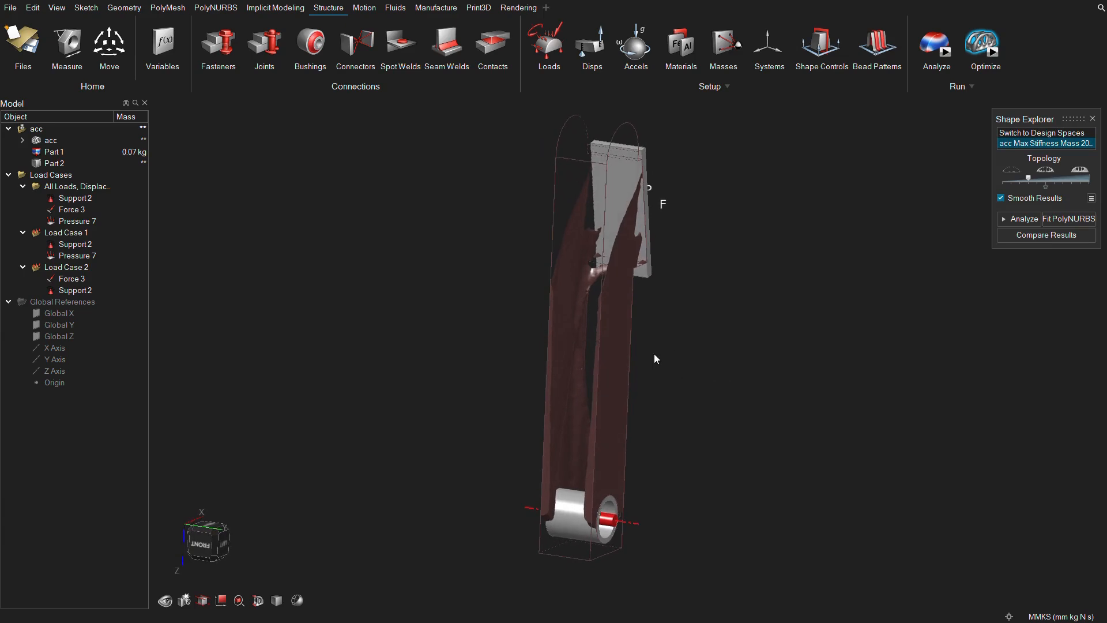
{"action": "mouse_move", "coordinate": [655, 354]}
{"action": "middle_mouse_down"}
{"action": "mouse_move", "coordinate": [672, 353]}
{"action": "mouse_move", "coordinate": [659, 346]}
{"action": "middle_mouse_up"}
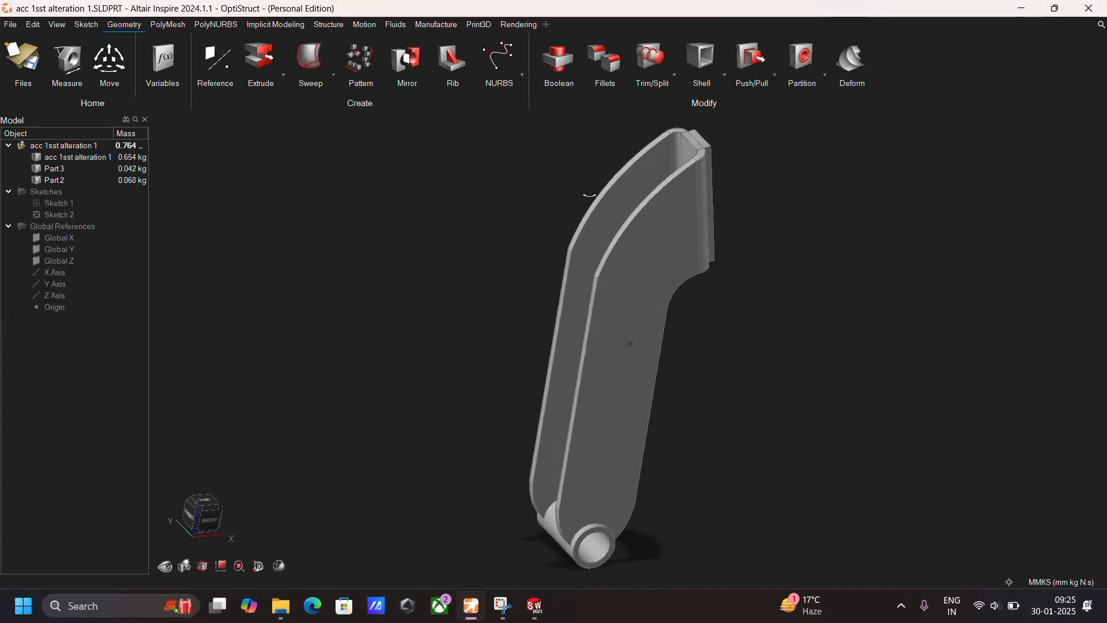
Examine the altered pedal model's main body and its pivot tube part.
{"action": "middle_click_drag", "start_coordinate": [722, 370], "coordinate": [725, 373]}
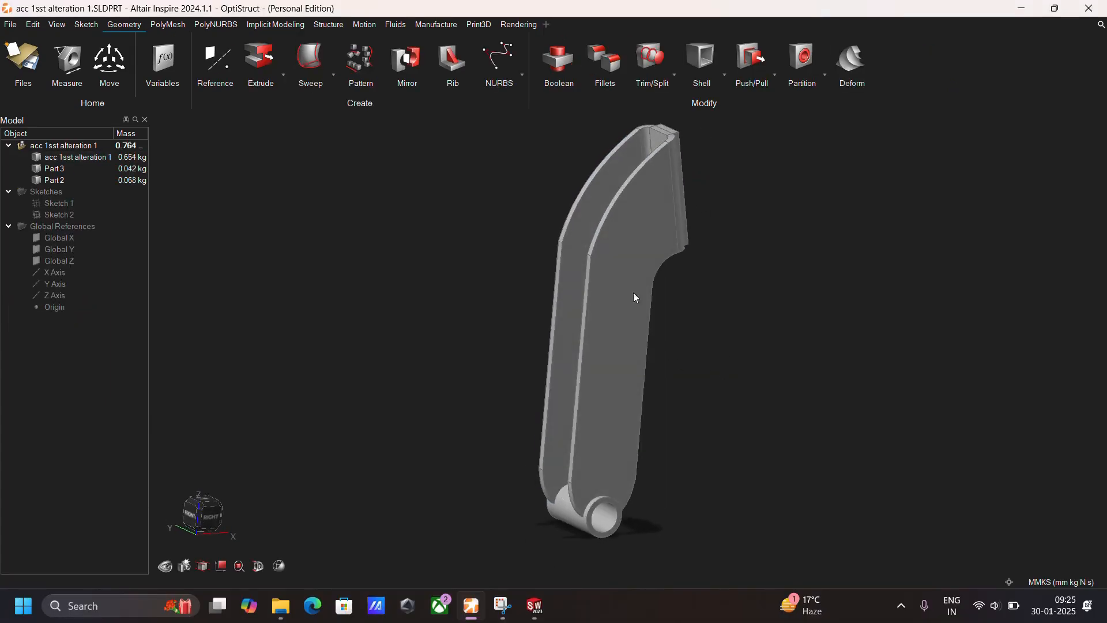
{"action": "scroll", "coordinate": [683, 248], "scroll_direction": "up", "scroll_amount": 2}
{"action": "scroll", "coordinate": [565, 508], "scroll_direction": "up", "scroll_amount": 3}
{"action": "right_click_drag", "start_coordinate": [575, 472], "coordinate": [568, 384]}
{"action": "right_click_drag", "start_coordinate": [592, 323], "coordinate": [631, 312]}
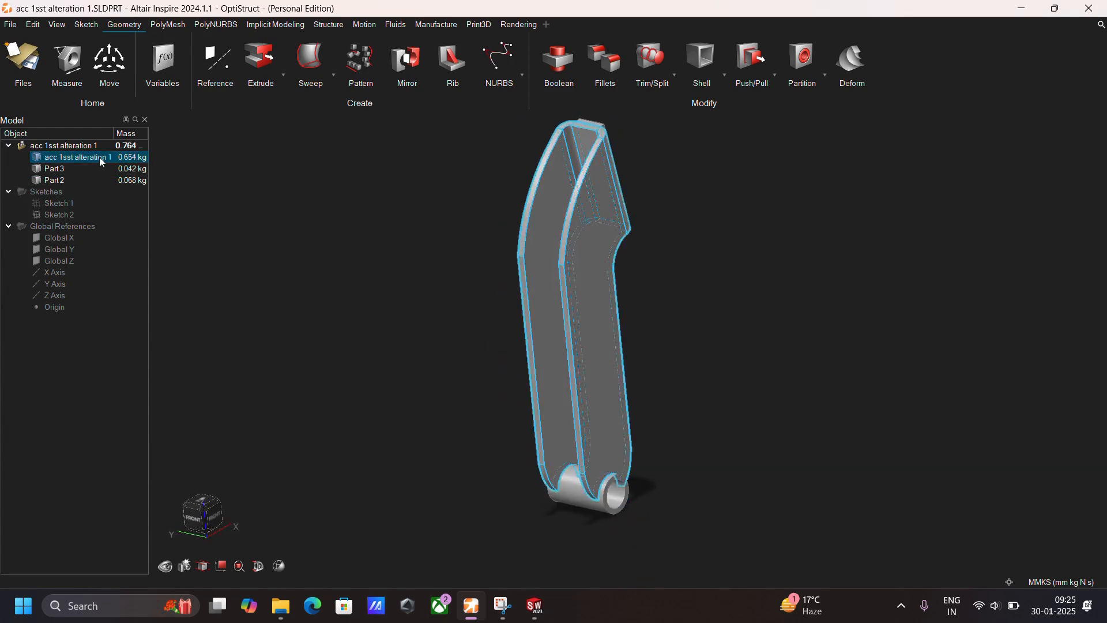
{"action": "left_click", "coordinate": [592, 505]}
{"action": "scroll", "coordinate": [579, 501], "scroll_direction": "up", "scroll_amount": 3}
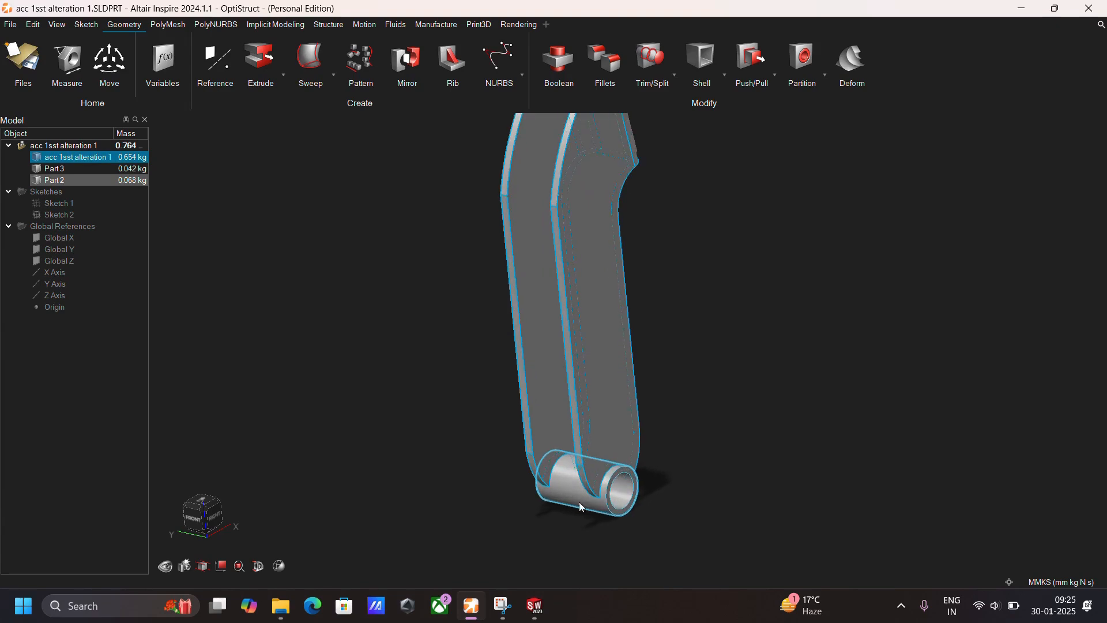
{"action": "scroll", "coordinate": [748, 410], "scroll_direction": "down", "scroll_amount": 1}
{"action": "scroll", "coordinate": [651, 140], "scroll_direction": "up", "scroll_amount": 2}
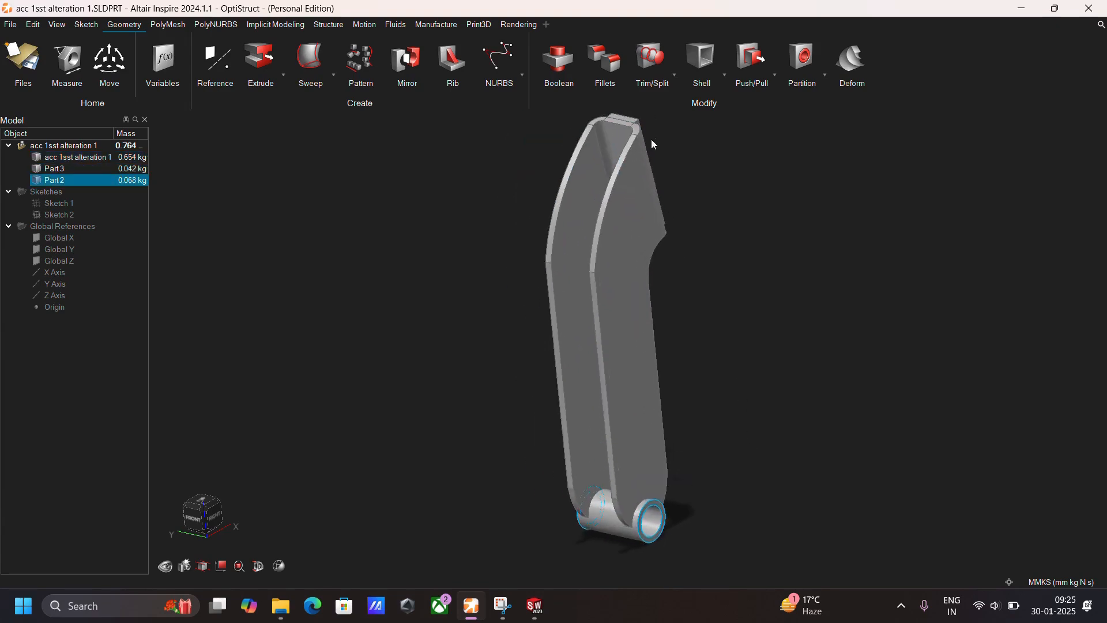
Examine the pivot tube joint up close and the foot pad part from several angles.
{"action": "scroll", "coordinate": [667, 180], "scroll_direction": "up", "scroll_amount": 2}
{"action": "scroll", "coordinate": [679, 334], "scroll_direction": "down", "scroll_amount": 4}
{"action": "middle_click_drag", "start_coordinate": [624, 351], "coordinate": [624, 521]}
{"action": "scroll", "coordinate": [619, 527], "scroll_direction": "up", "scroll_amount": 3}
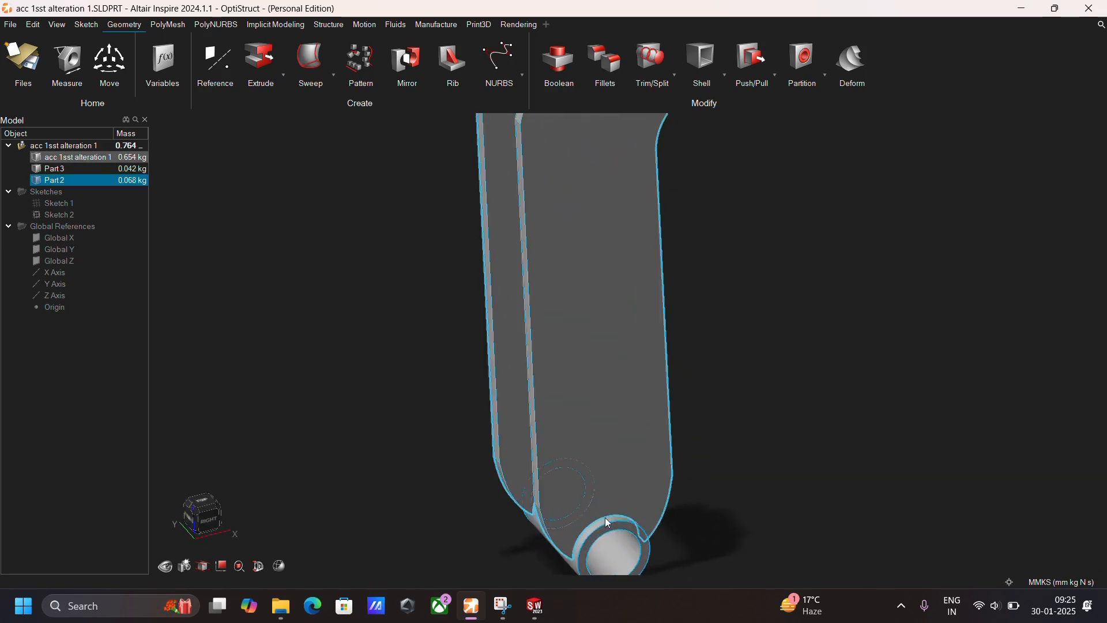
{"action": "middle_click_drag", "start_coordinate": [580, 444], "coordinate": [885, 450]}
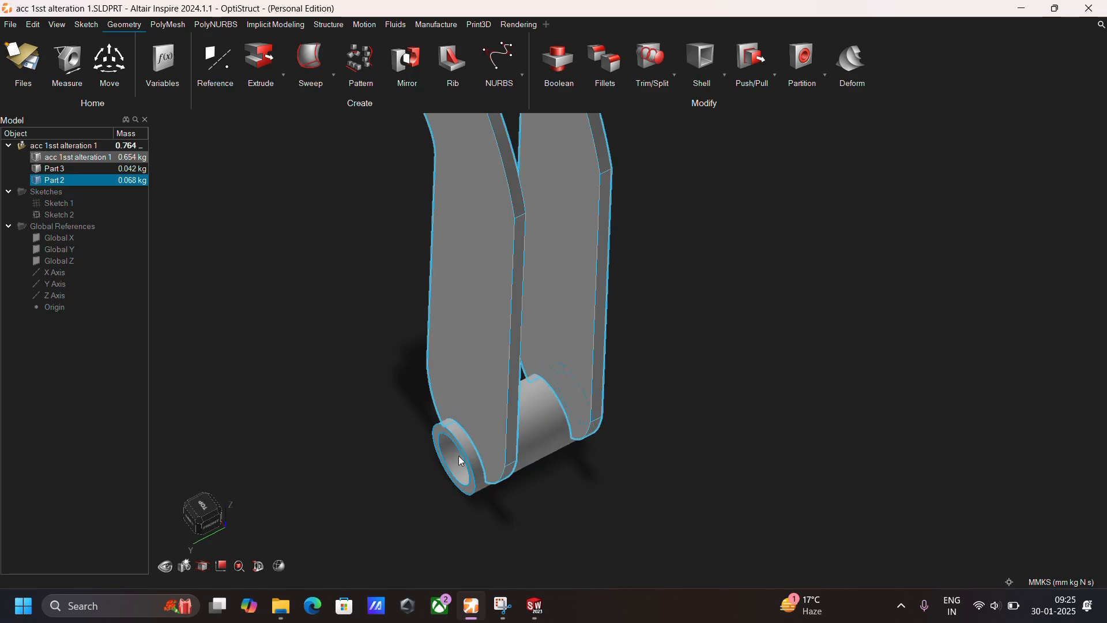
{"action": "middle_click_drag", "start_coordinate": [546, 451], "coordinate": [475, 448]}
{"action": "scroll", "coordinate": [852, 255], "scroll_direction": "down", "scroll_amount": 4}
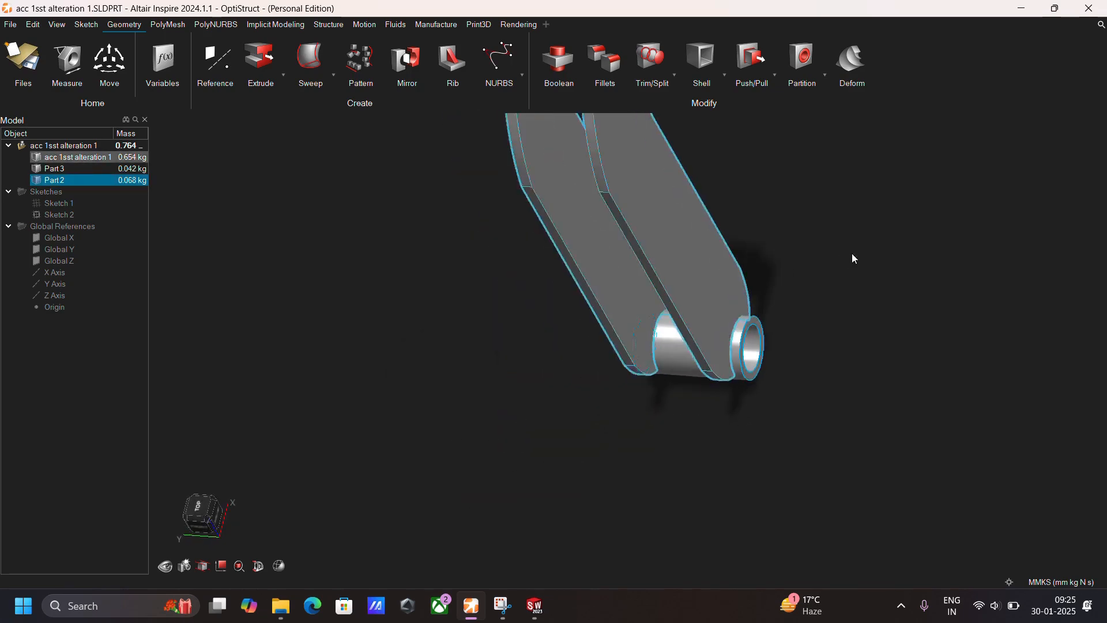
{"action": "left_click", "coordinate": [218, 520]}
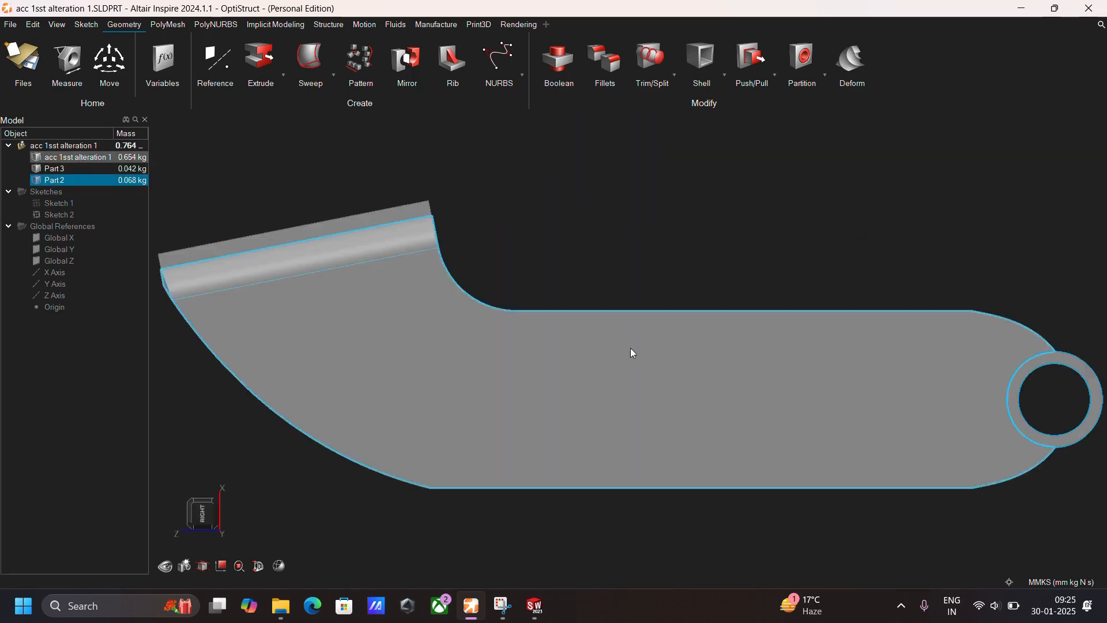
{"action": "middle_click_drag", "start_coordinate": [630, 348], "coordinate": [658, 182]}
{"action": "left_click", "coordinate": [700, 172]}
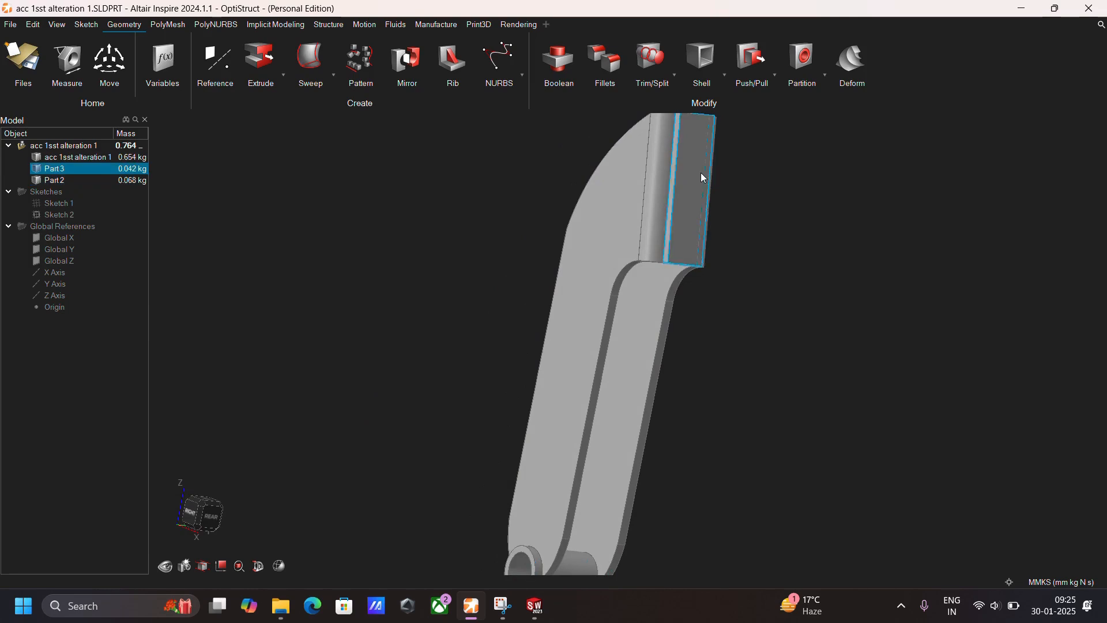
{"action": "middle_click_drag", "start_coordinate": [724, 228], "coordinate": [863, 394]}
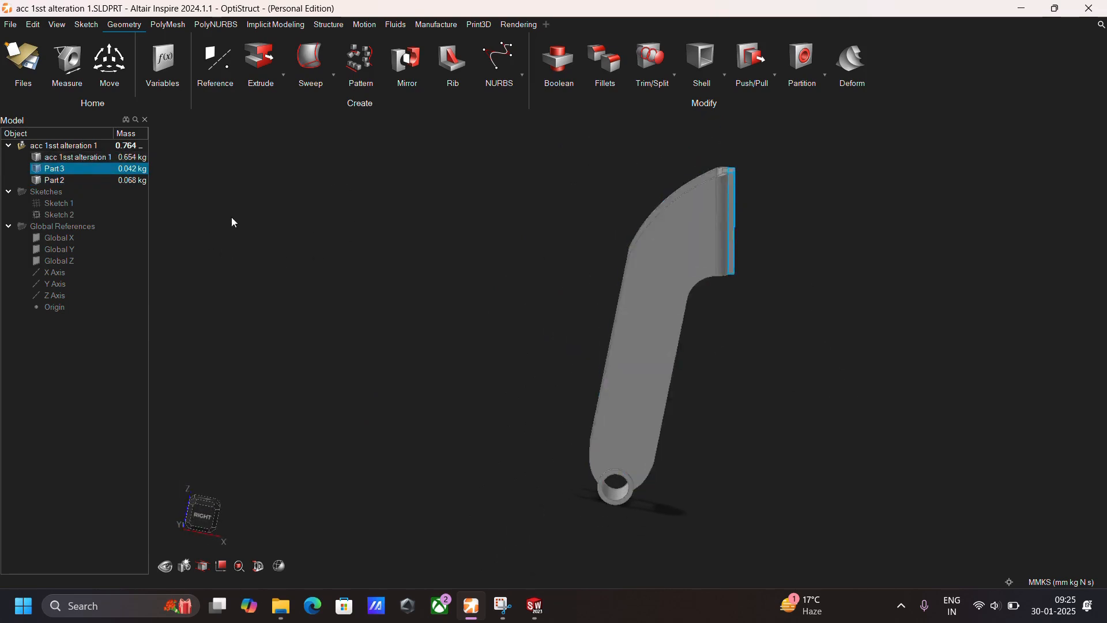
{"action": "middle_click_drag", "start_coordinate": [534, 257], "coordinate": [565, 232]}
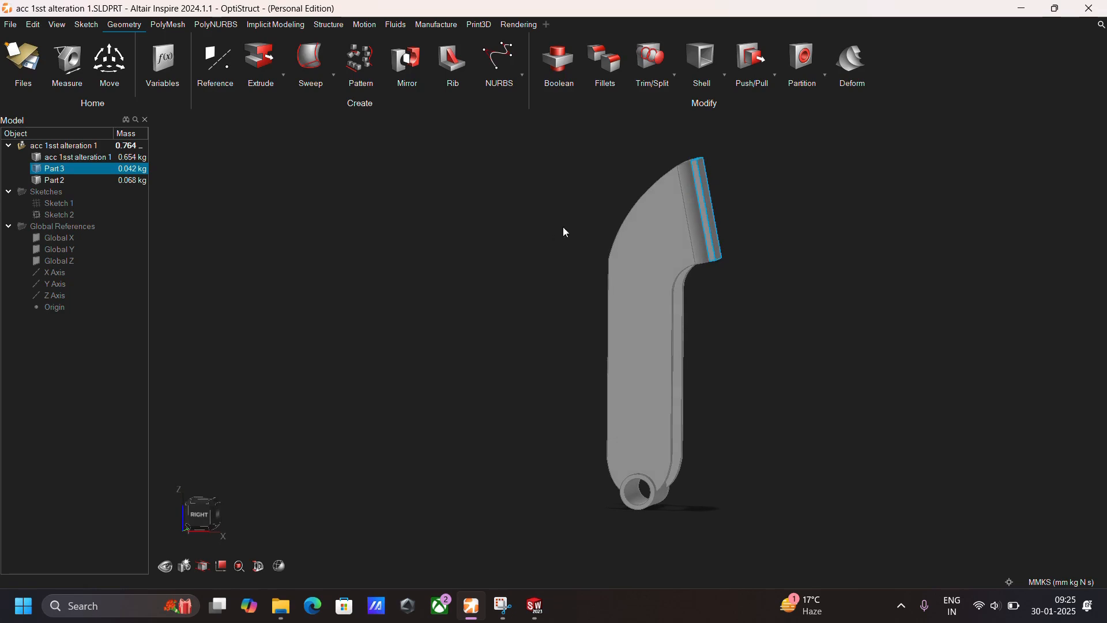
Designate the altered pedal's main body as design space.
{"action": "left_click", "coordinate": [646, 264]}
{"action": "right_click", "coordinate": [644, 254]}
{"action": "left_click", "coordinate": [676, 23]}
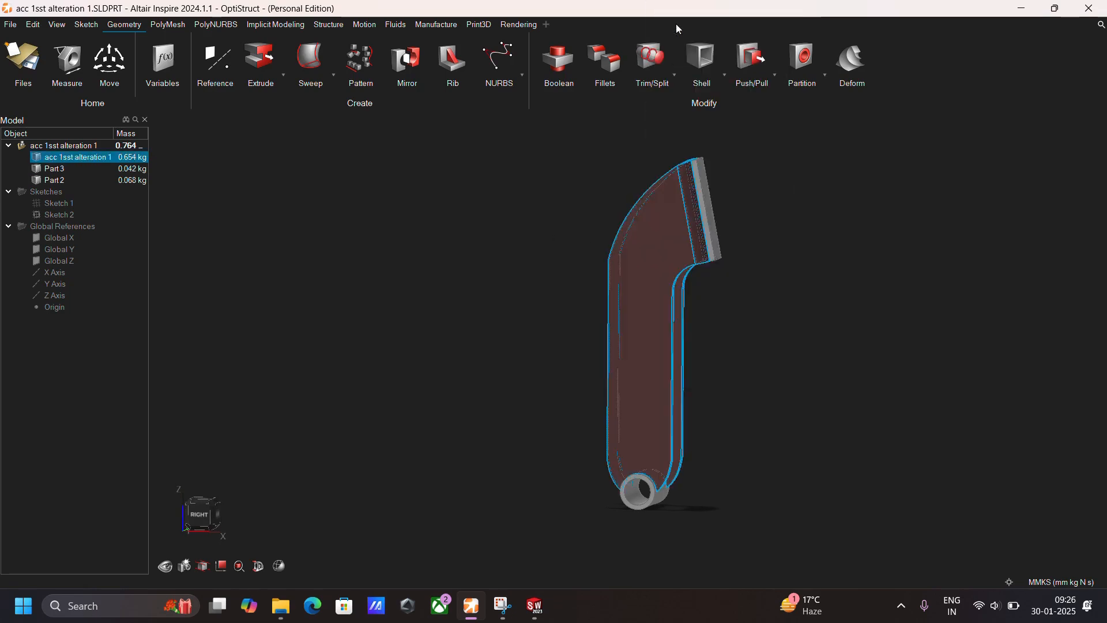
Assign the material Steel (AISI 1080) to the pedal body and check the assembly's updated mass.
{"action": "middle_click_drag", "start_coordinate": [715, 275], "coordinate": [749, 277]}
{"action": "right_click", "coordinate": [686, 253]}
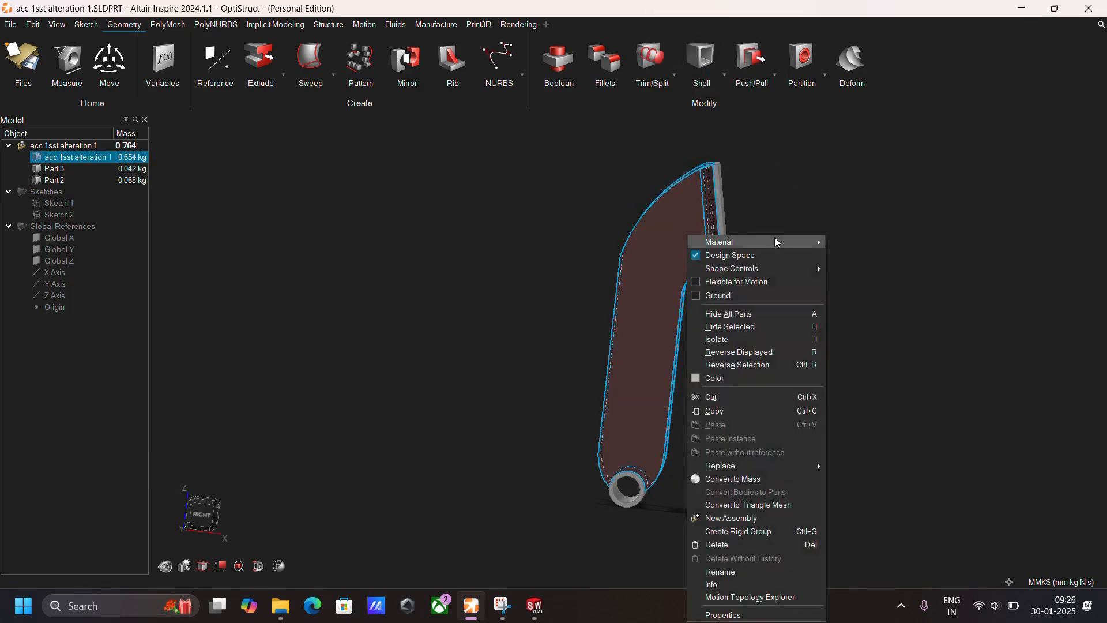
{"action": "mouse_move", "coordinate": [775, 241]}
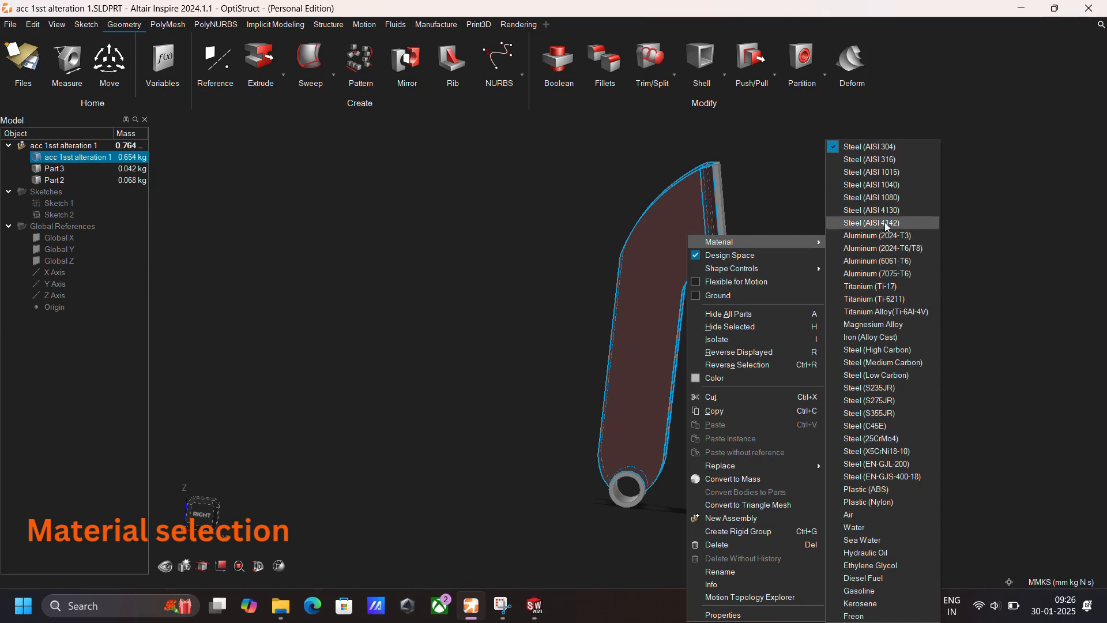
{"action": "left_click", "coordinate": [880, 197]}
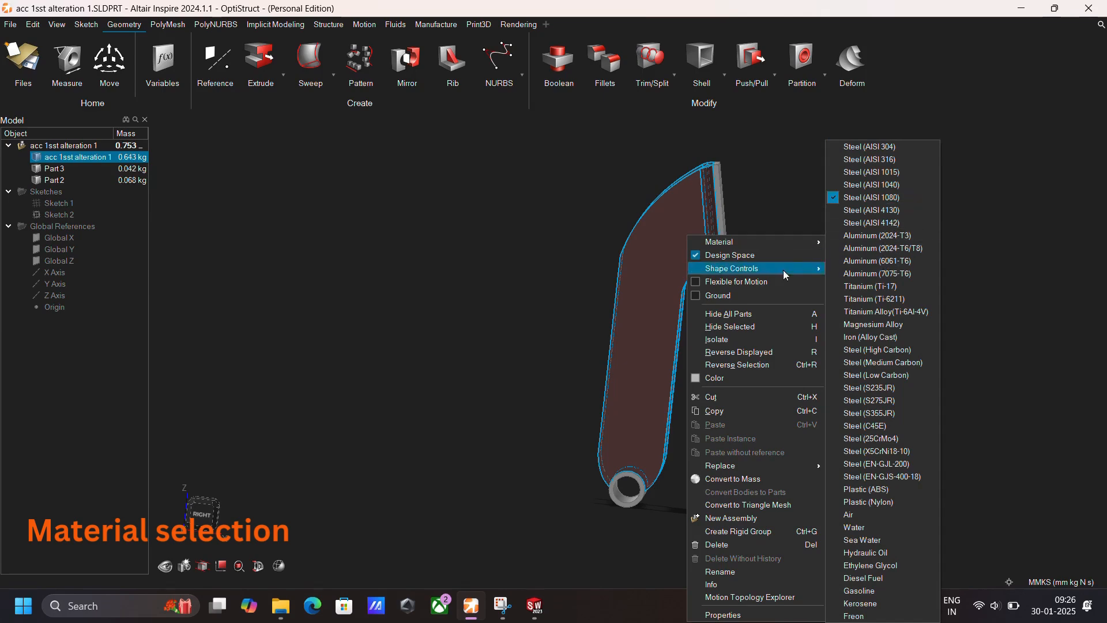
{"action": "left_click", "coordinate": [774, 201]}
{"action": "right_click_drag", "start_coordinate": [774, 329], "coordinate": [680, 329]}
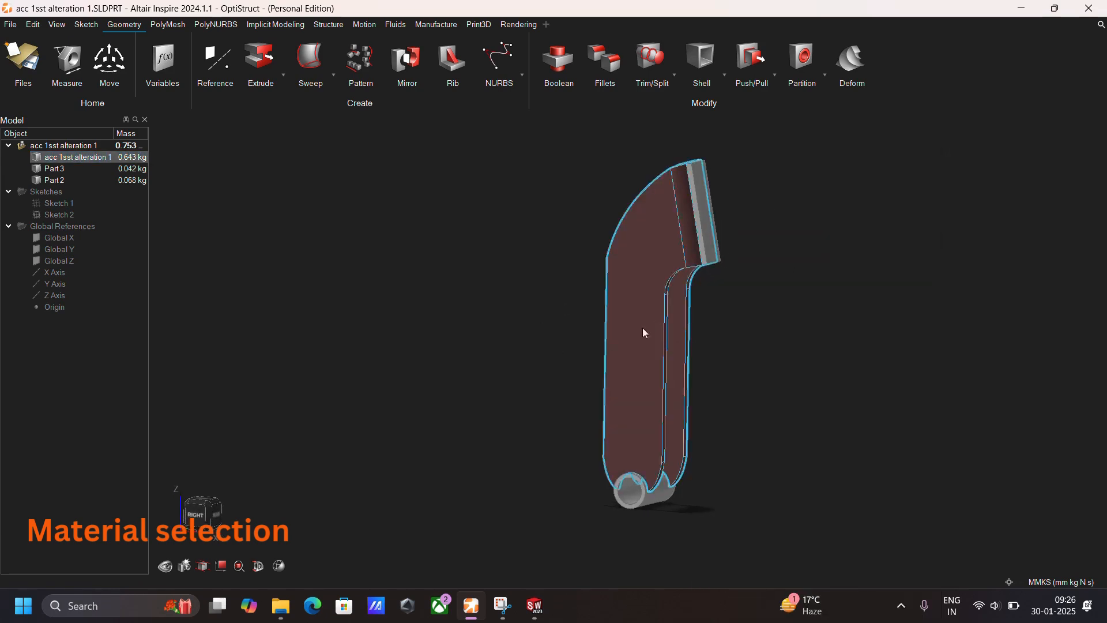
{"action": "left_click", "coordinate": [138, 151]}
{"action": "right_click_drag", "start_coordinate": [393, 300], "coordinate": [412, 284]}
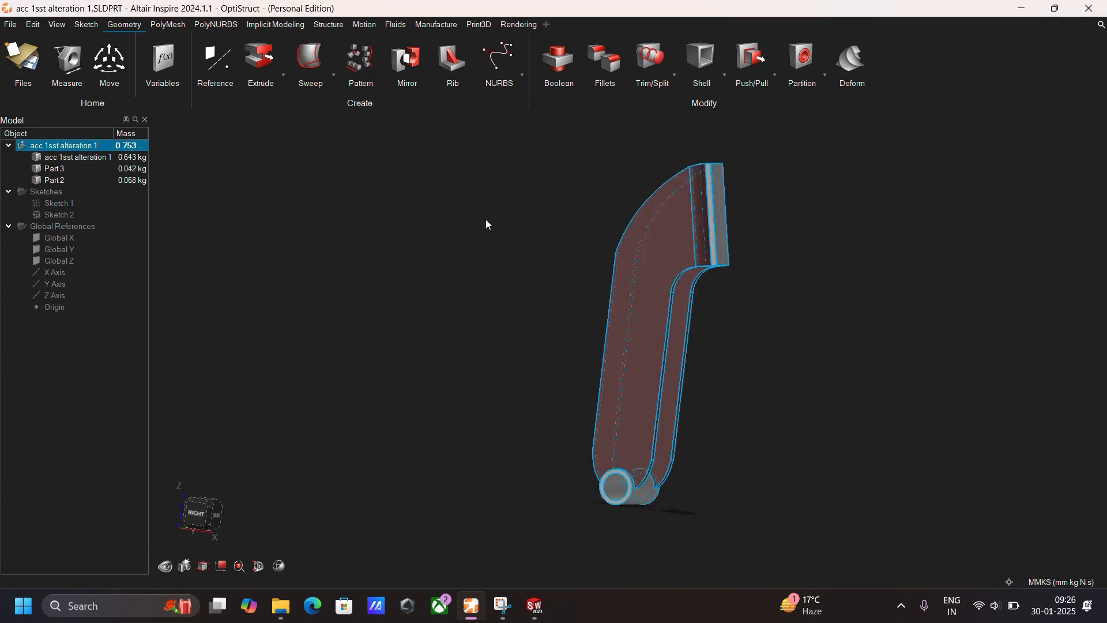
Apply a support to the hole of the pivot tube at the pedal's lower end.
{"action": "left_click", "coordinate": [331, 25]}
{"action": "right_click_drag", "start_coordinate": [598, 267], "coordinate": [738, 304]}
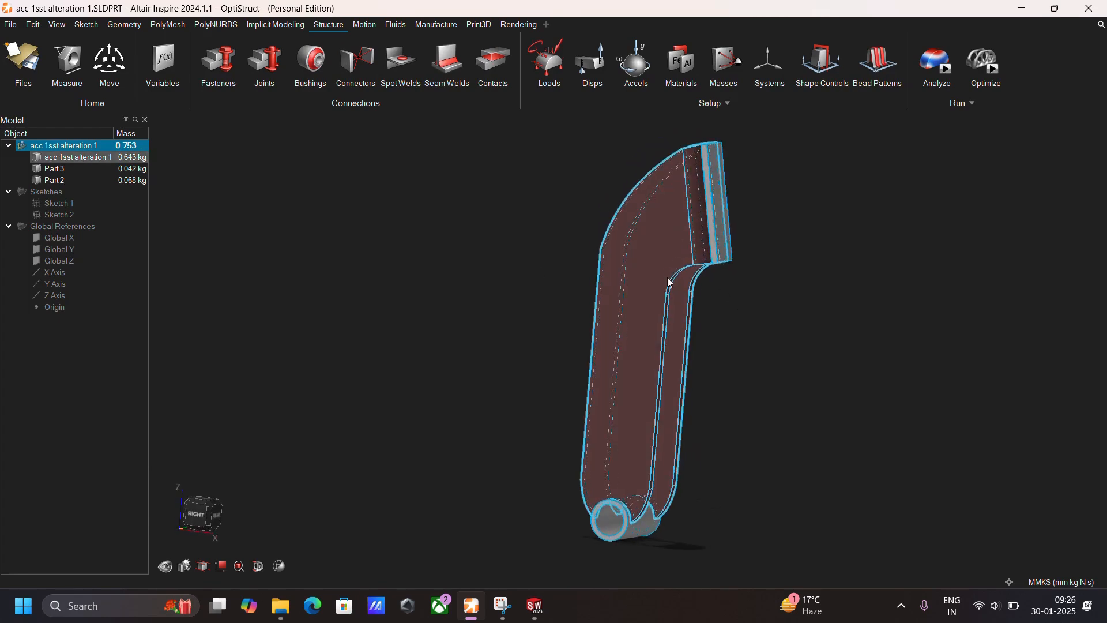
{"action": "right_click_drag", "start_coordinate": [645, 264], "coordinate": [690, 219]}
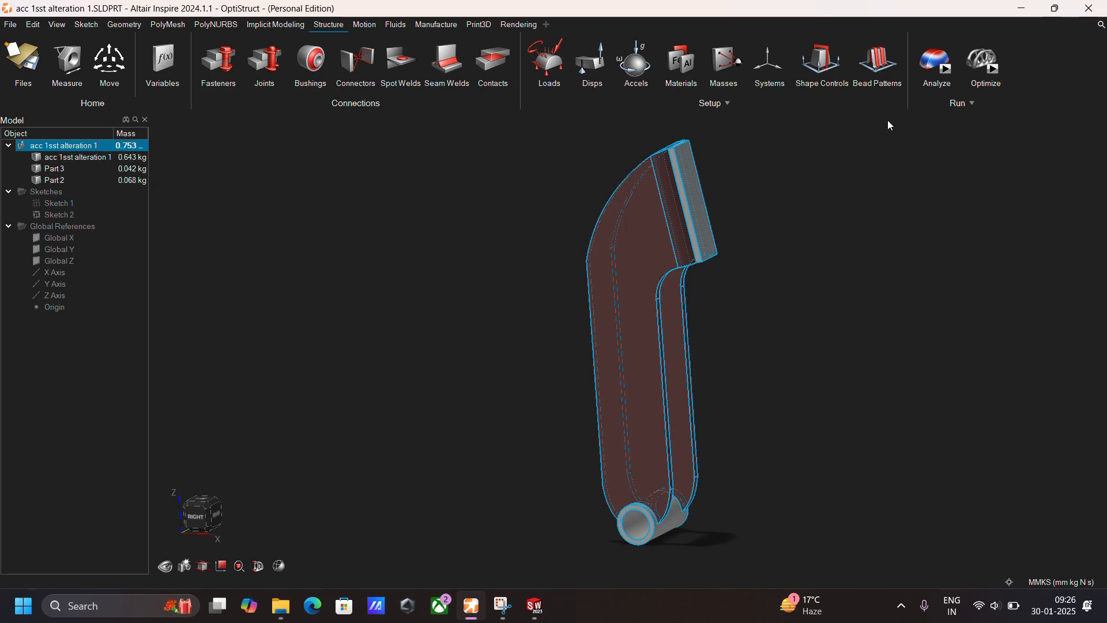
{"action": "mouse_move", "coordinate": [937, 85]}
{"action": "left_click", "coordinate": [548, 63]}
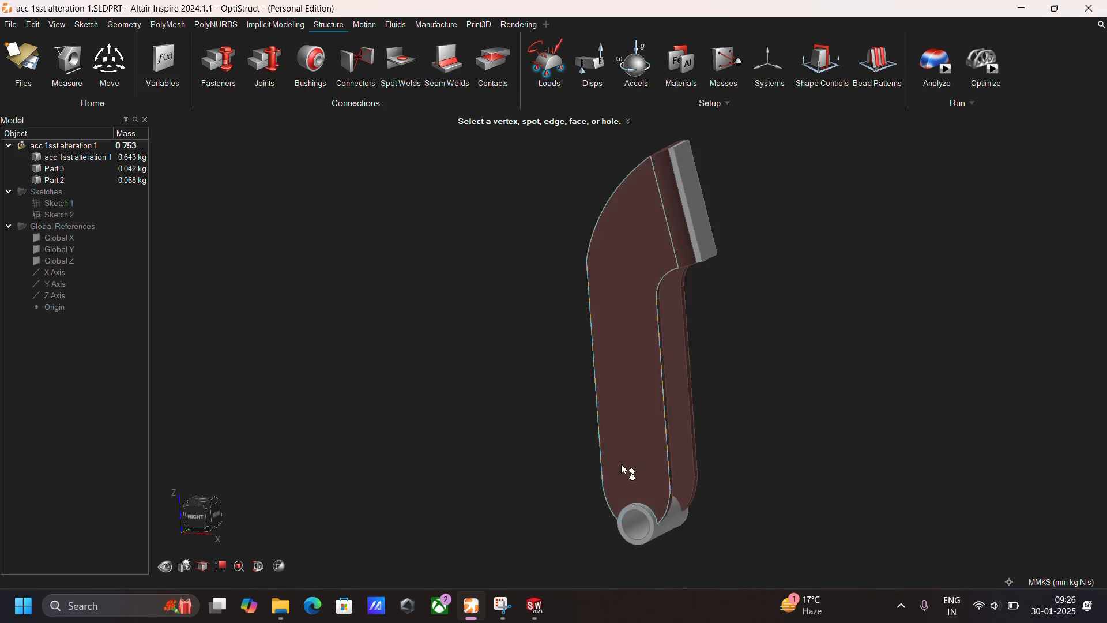
{"action": "left_click", "coordinate": [634, 521]}
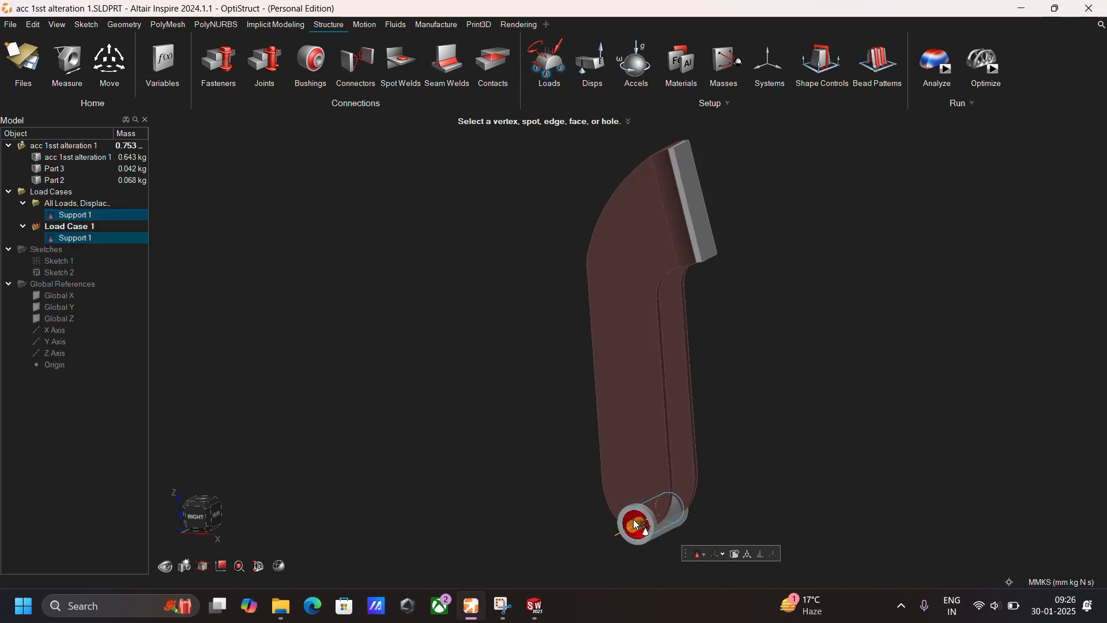
{"action": "left_click", "coordinate": [458, 29]}
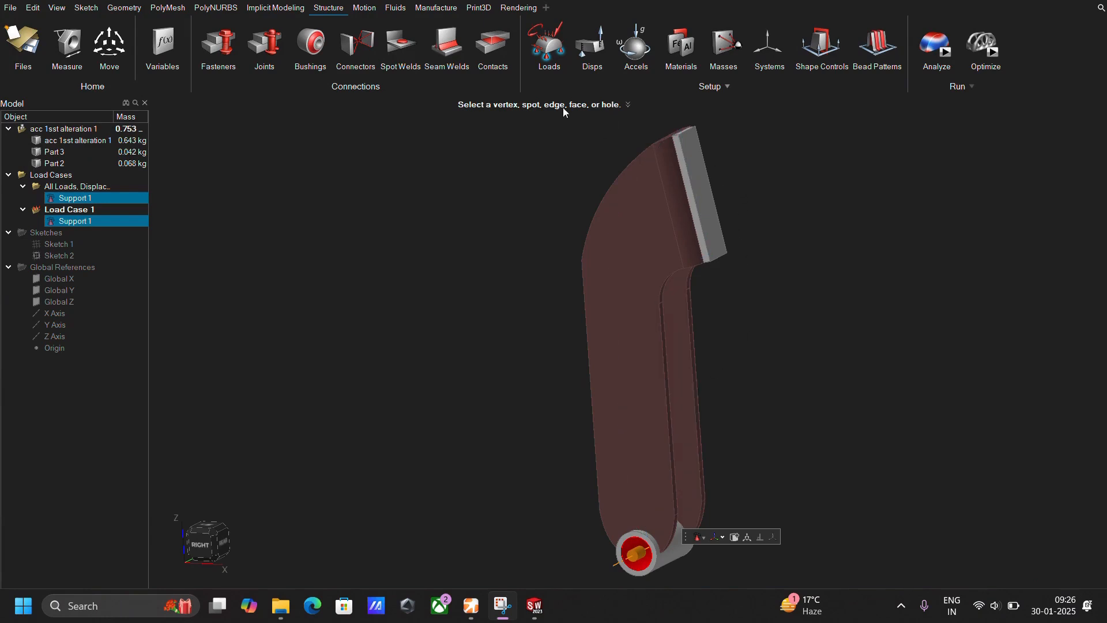
Apply a 0.35 MPa pressure to the front face of the foot pad.
{"action": "left_click", "coordinate": [543, 41]}
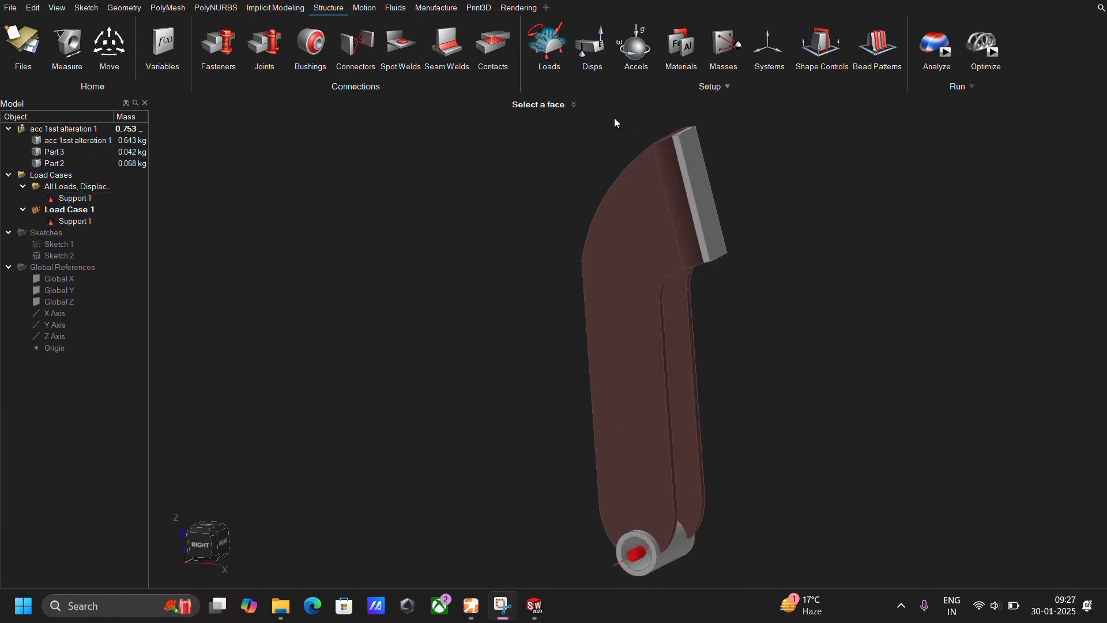
{"action": "left_click", "coordinate": [704, 193]}
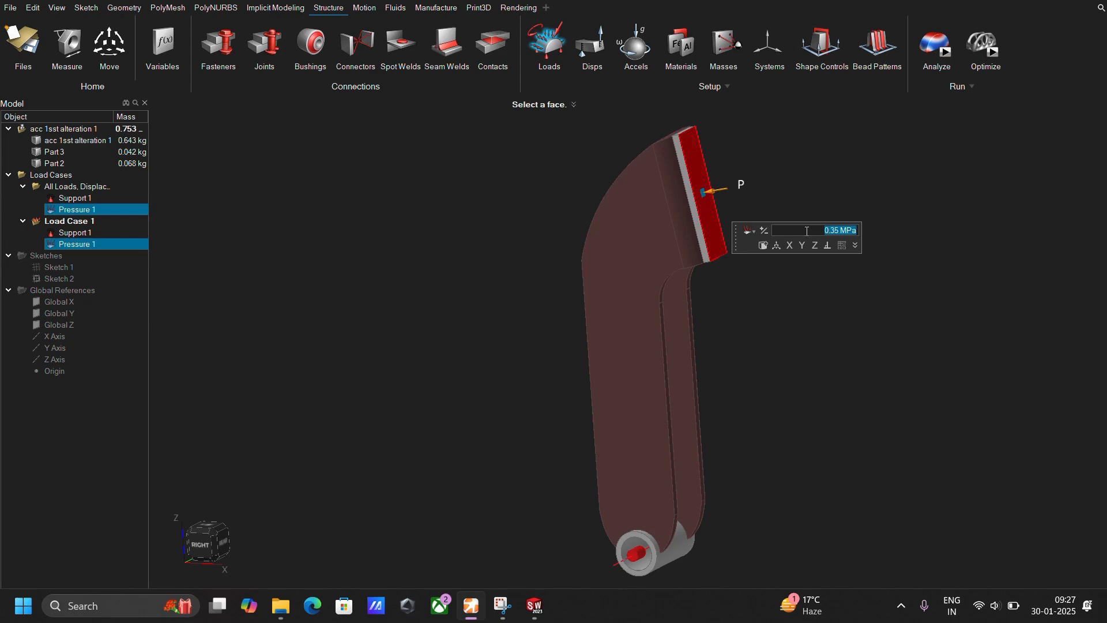
{"action": "left_click", "coordinate": [806, 194]}
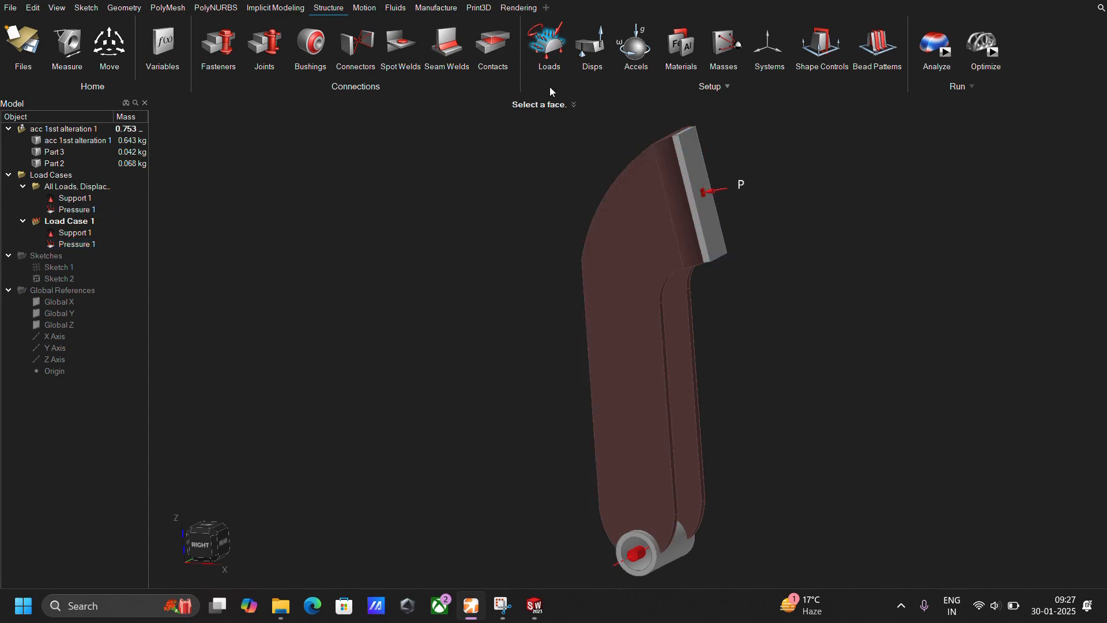
{"action": "key", "text": "Escape"}
Apply a 35 N force to the front face of the foot pad and align it with the Y direction.
{"action": "left_click", "coordinate": [557, 32]}
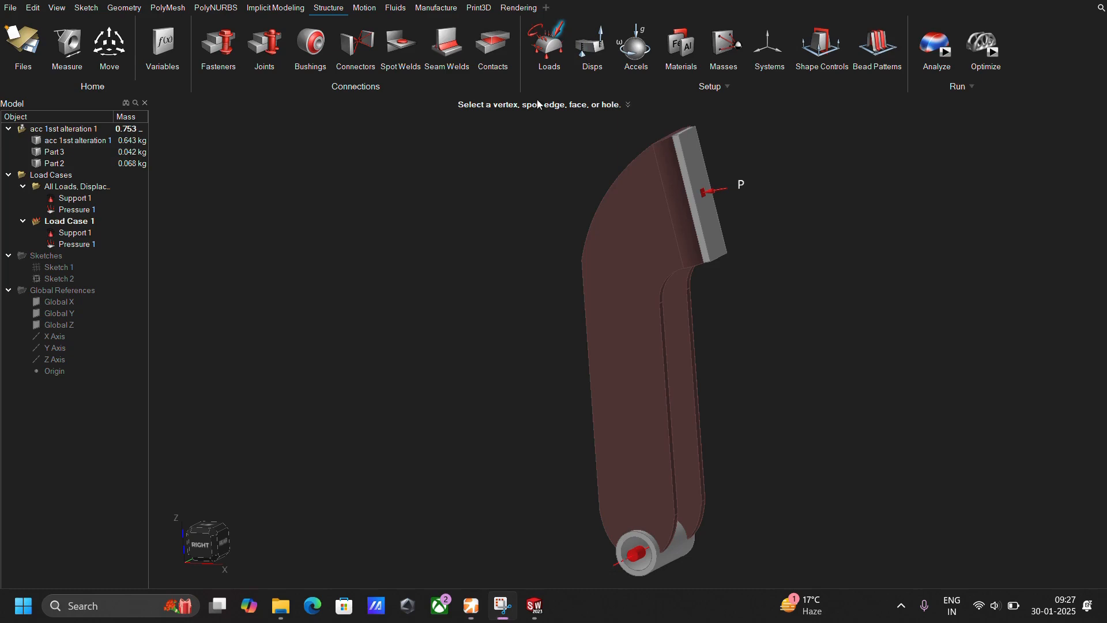
{"action": "left_click", "coordinate": [707, 198]}
{"action": "right_click_drag", "start_coordinate": [749, 279], "coordinate": [692, 282]}
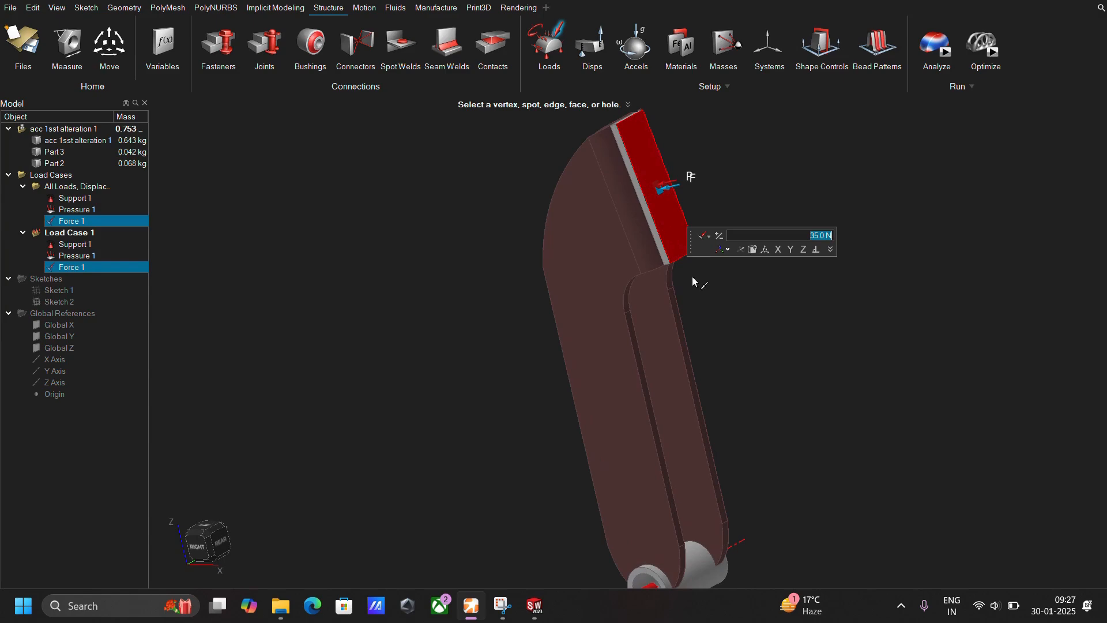
{"action": "left_click", "coordinate": [795, 252]}
{"action": "right_click_drag", "start_coordinate": [794, 252], "coordinate": [712, 261]}
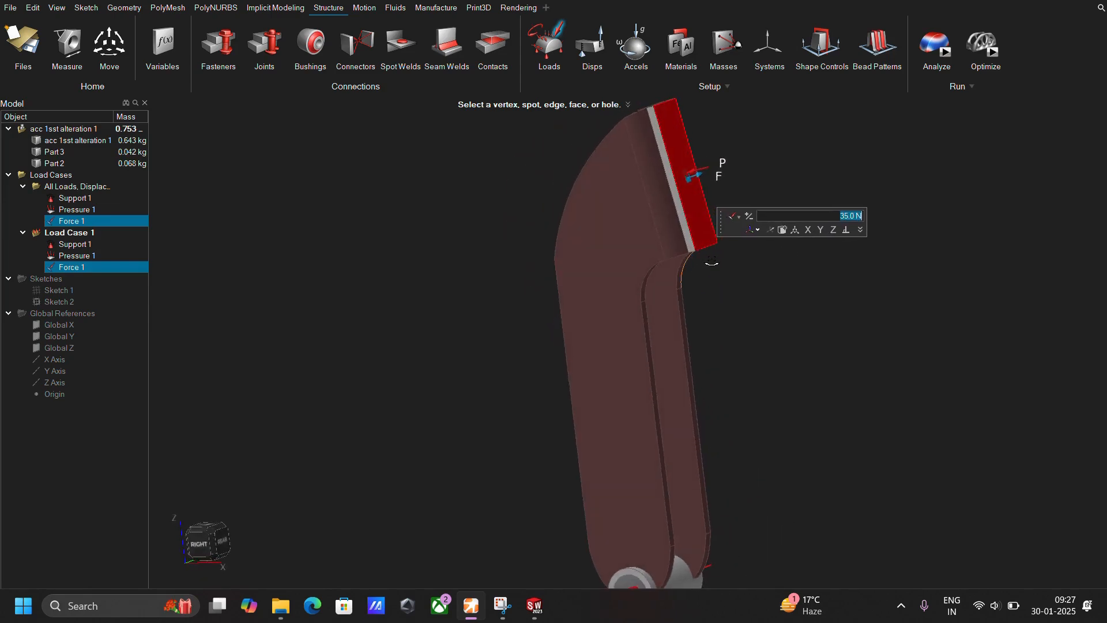
Add a second load case, keeping Support 1 and Pressure 1 in Load Case 1 and putting Support 1 and Force 1 in Load Case 2.
{"action": "scroll", "coordinate": [624, 190], "scroll_direction": "down", "scroll_amount": 1}
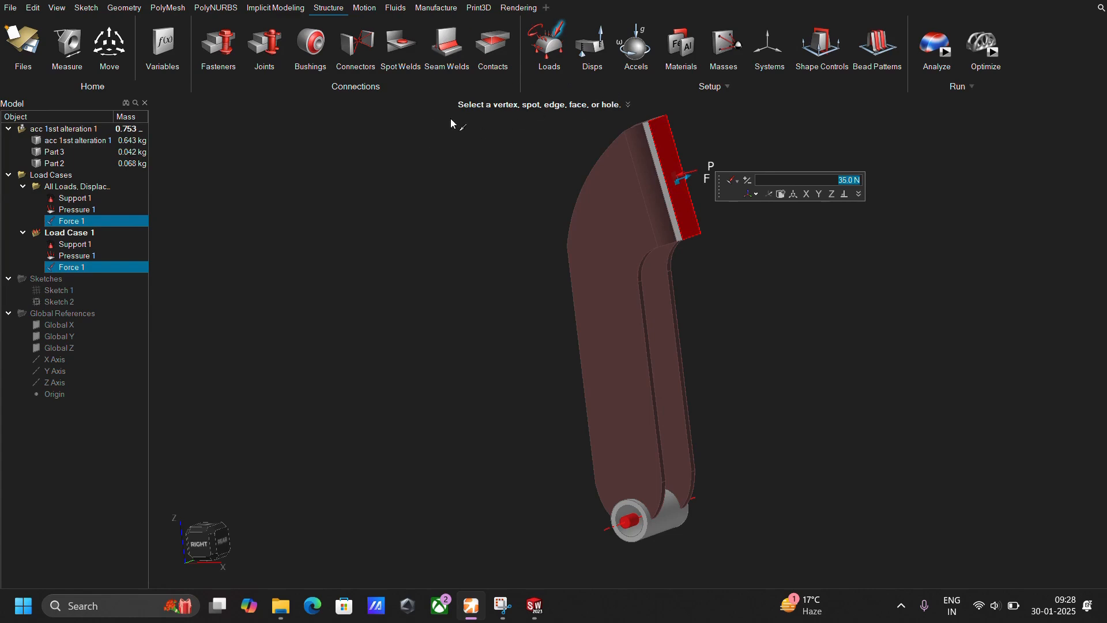
{"action": "key", "text": "Escape"}
{"action": "key", "text": "Escape"}
{"action": "scroll", "coordinate": [597, 188], "scroll_direction": "down", "scroll_amount": 2}
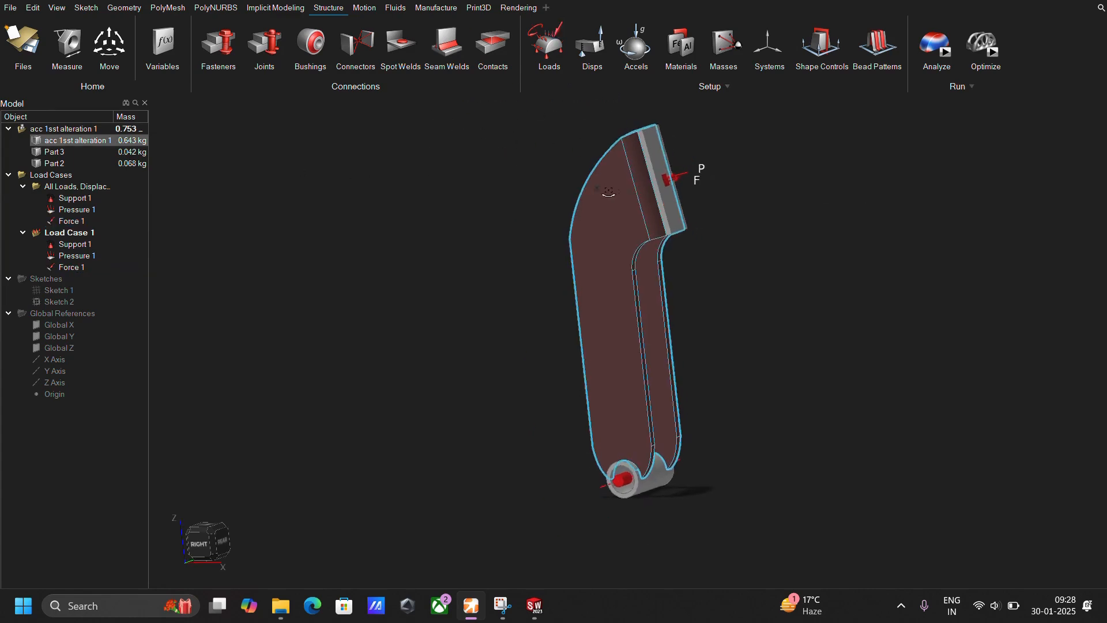
{"action": "right_click_drag", "start_coordinate": [609, 192], "coordinate": [636, 269]}
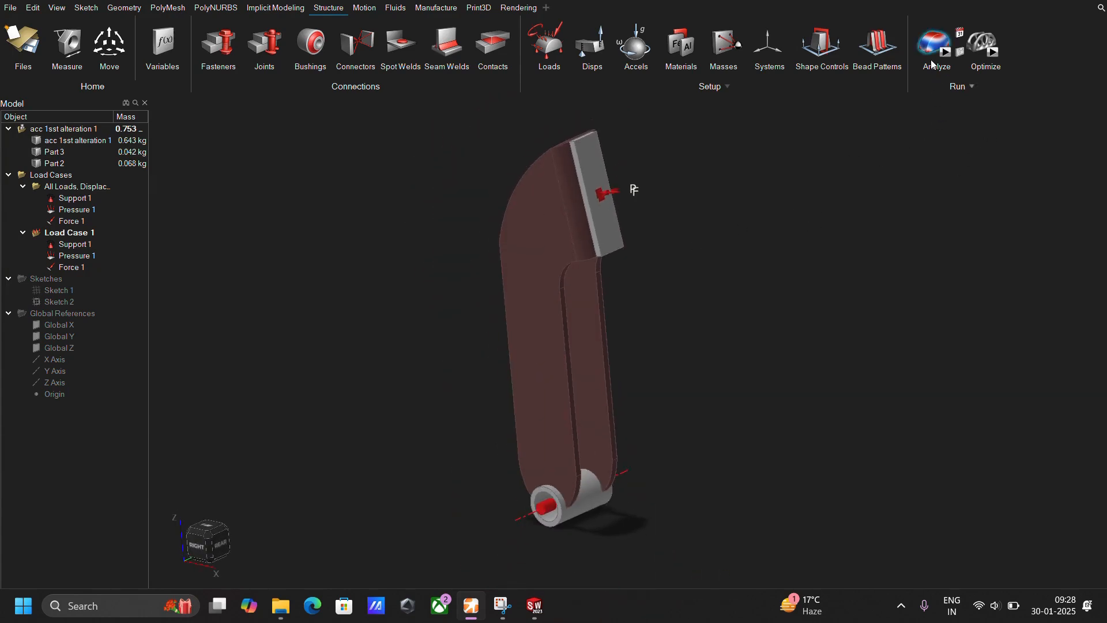
{"action": "left_click", "coordinate": [565, 57]}
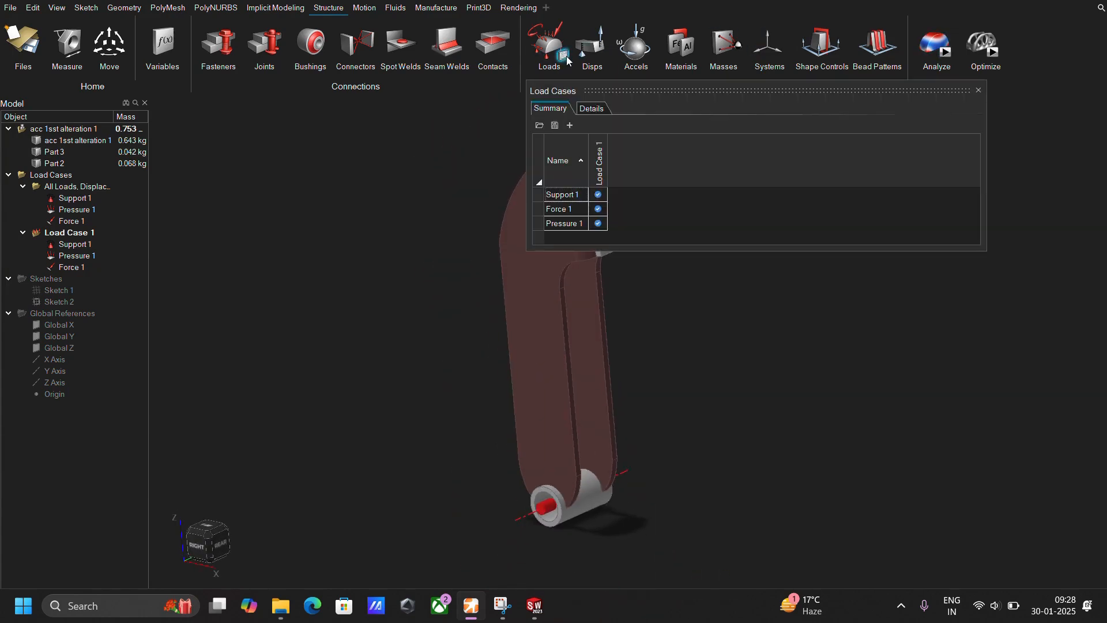
{"action": "right_click", "coordinate": [603, 173]}
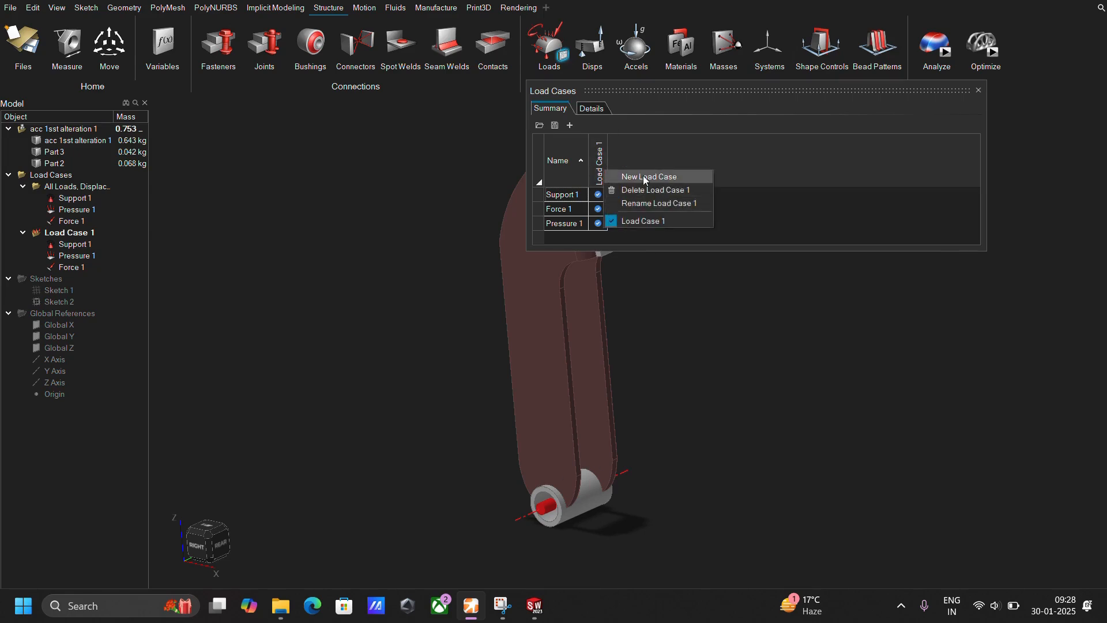
{"action": "left_click", "coordinate": [642, 174]}
{"action": "left_click", "coordinate": [617, 195]}
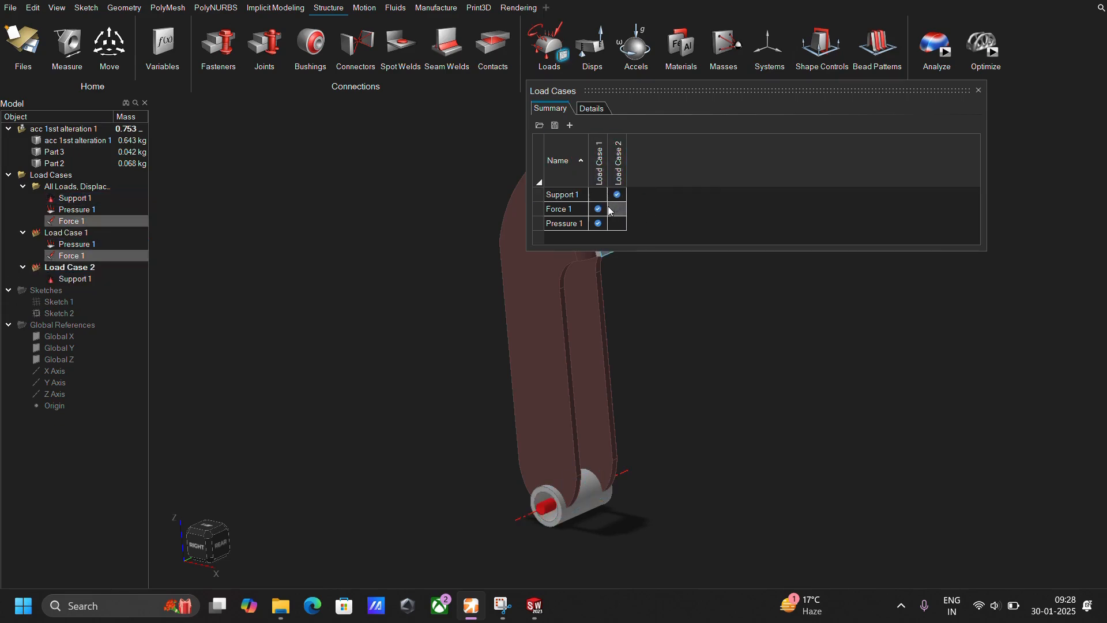
{"action": "left_click", "coordinate": [617, 209]}
{"action": "left_click", "coordinate": [598, 209]}
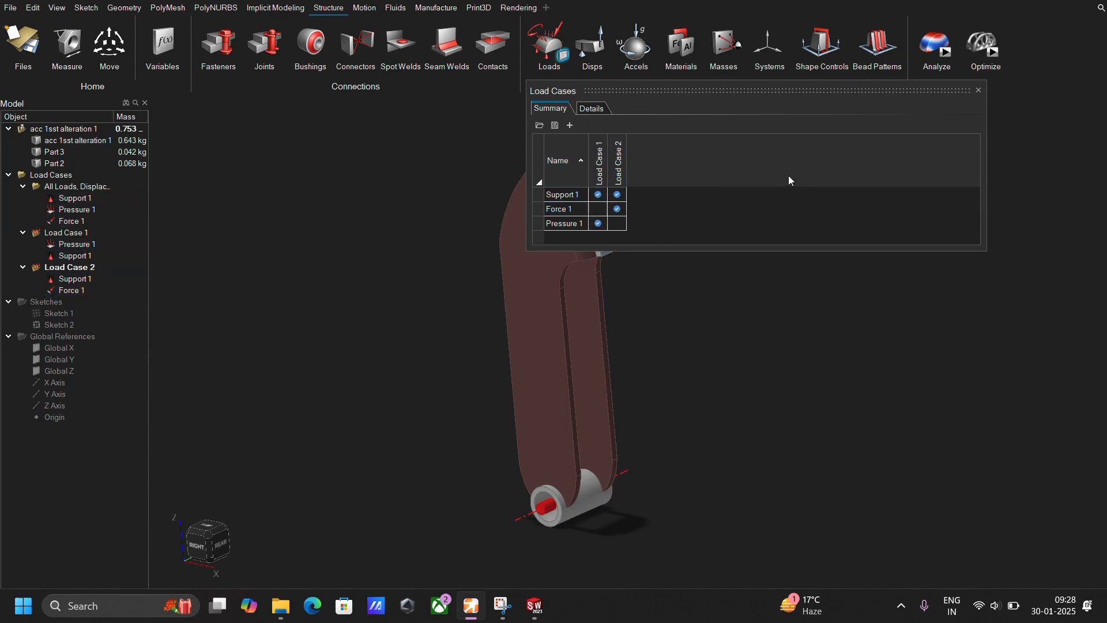
{"action": "left_click", "coordinate": [979, 90]}
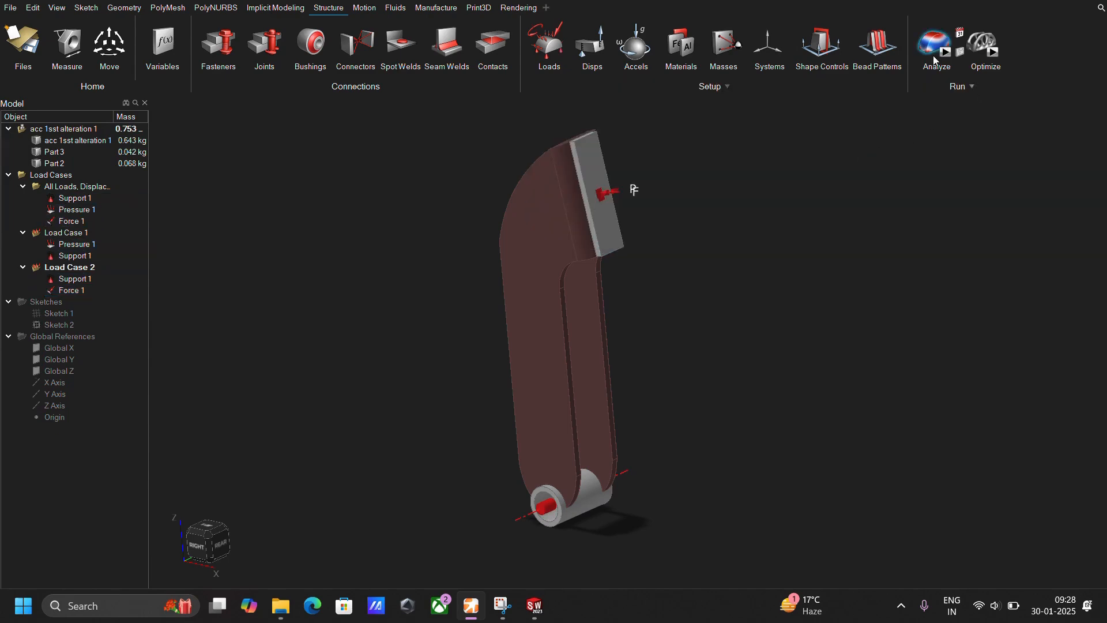
Run the OptiStruct analysis on the altered pedal with both load cases included.
{"action": "left_click", "coordinate": [949, 53]}
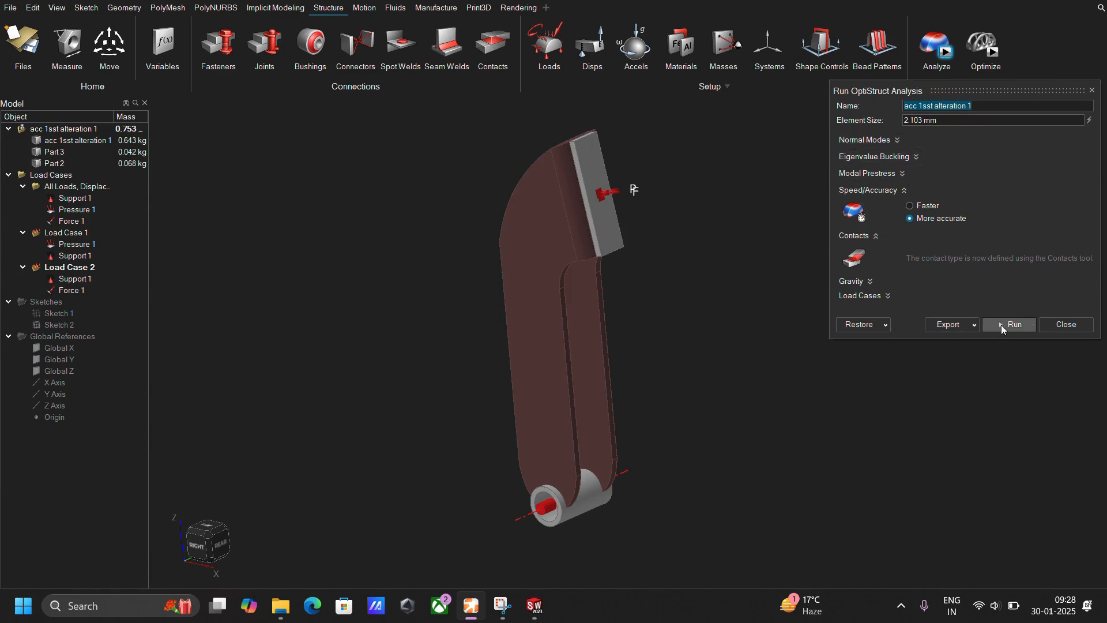
{"action": "left_click", "coordinate": [863, 296]}
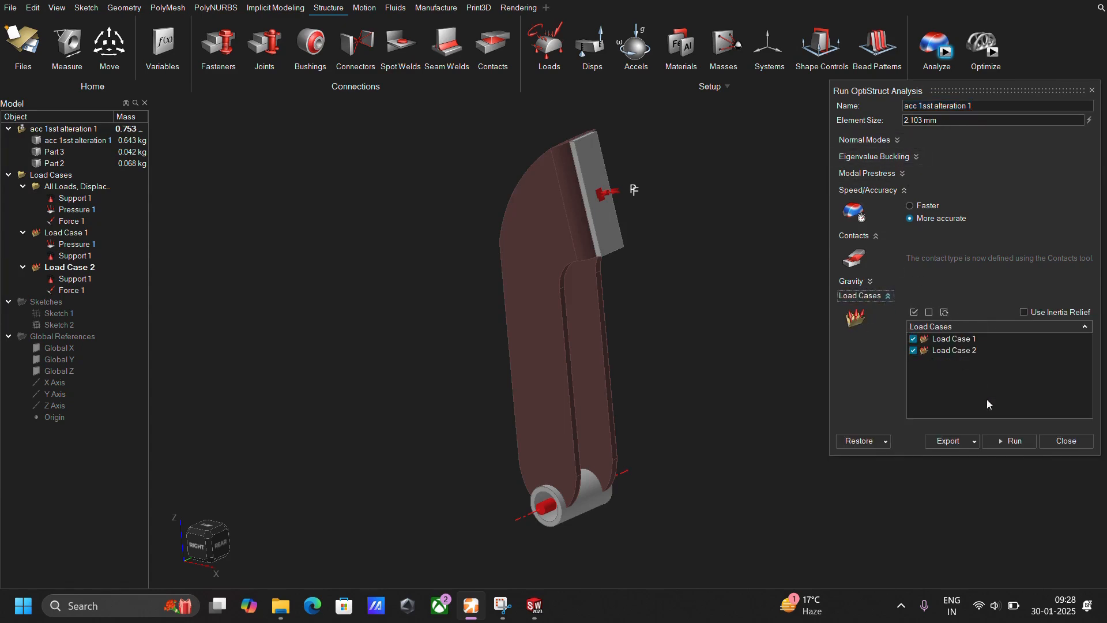
{"action": "left_click", "coordinate": [1014, 441]}
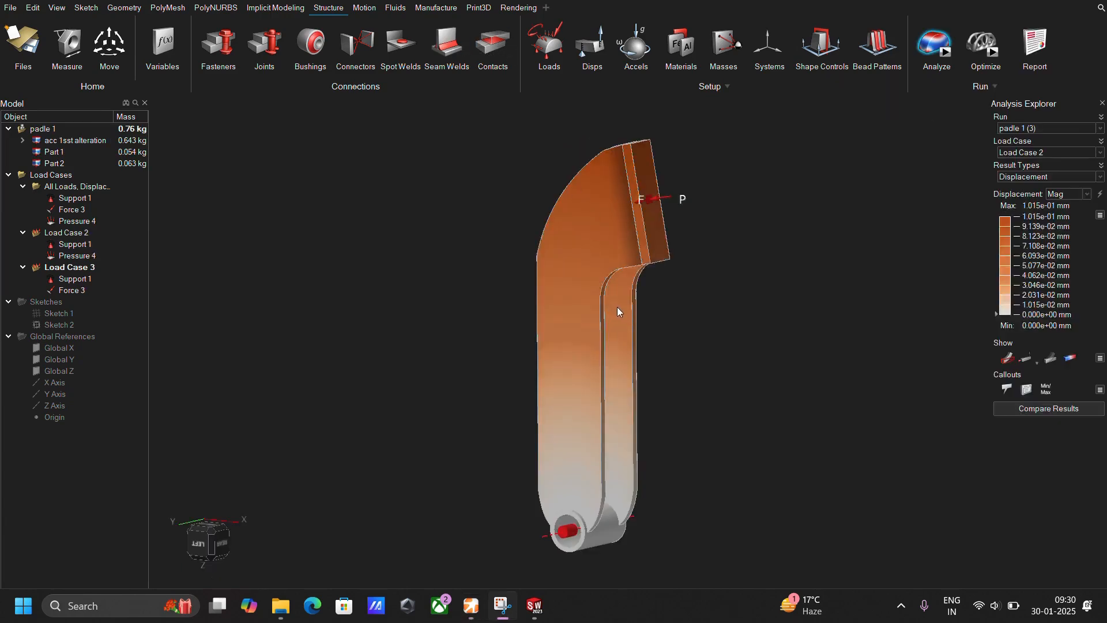
{"action": "mouse_move", "coordinate": [616, 311]}
{"action": "right_mouse_down"}
{"action": "mouse_move", "coordinate": [667, 316]}
{"action": "mouse_move", "coordinate": [652, 297]}
{"action": "mouse_move", "coordinate": [679, 312]}
{"action": "mouse_move", "coordinate": [659, 230]}
{"action": "mouse_move", "coordinate": [642, 387]}
{"action": "mouse_move", "coordinate": [672, 272]}
{"action": "mouse_move", "coordinate": [688, 260]}
{"action": "mouse_move", "coordinate": [667, 254]}
{"action": "mouse_move", "coordinate": [610, 271]}
{"action": "mouse_move", "coordinate": [659, 282]}
{"action": "right_mouse_up"}
{"action": "right_click_drag", "start_coordinate": [615, 316], "coordinate": [611, 369]}
Display the Factor of Safety results on the pedal for the Result Envelope of the load cases.
{"action": "left_click", "coordinate": [1096, 152]}
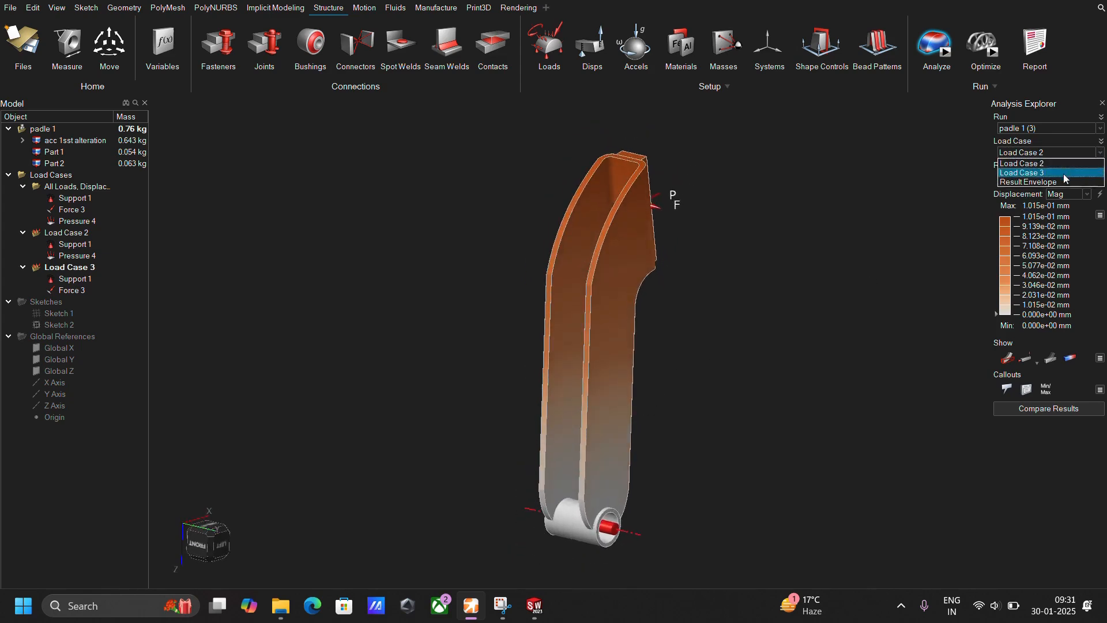
{"action": "left_click", "coordinate": [1056, 183]}
{"action": "right_click_drag", "start_coordinate": [761, 311], "coordinate": [743, 311]}
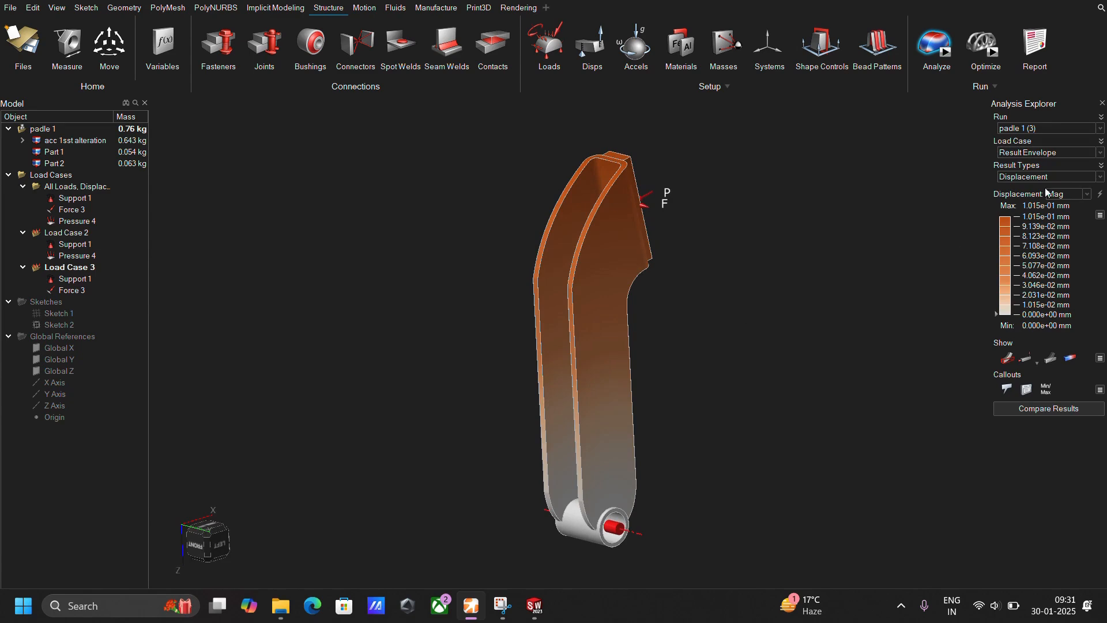
{"action": "left_click", "coordinate": [1083, 177]}
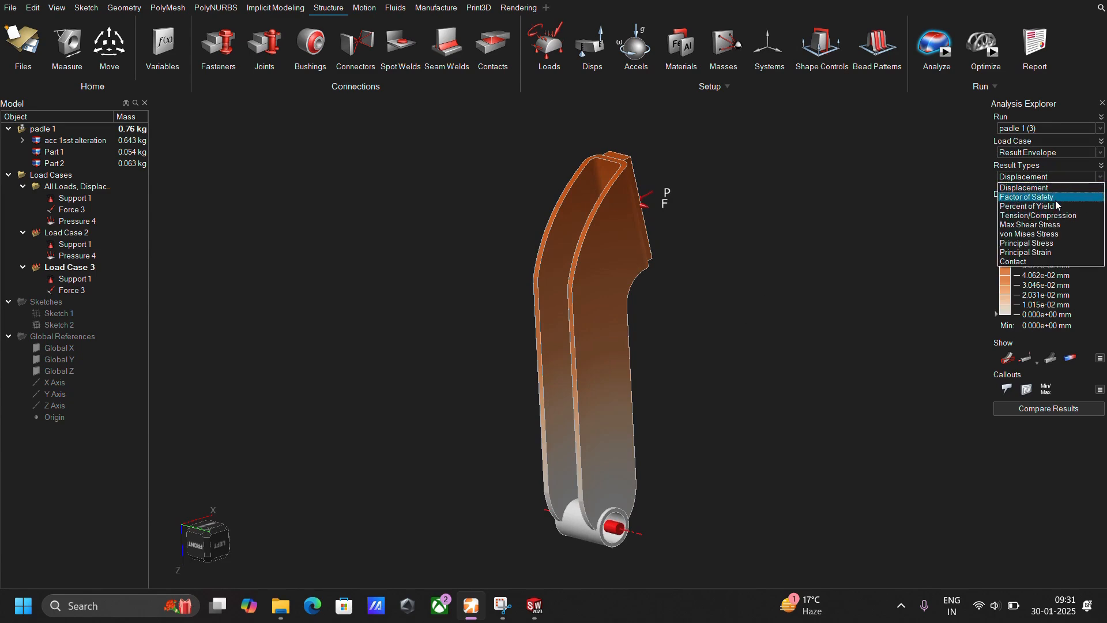
{"action": "left_click", "coordinate": [1057, 197]}
{"action": "right_click_drag", "start_coordinate": [786, 382], "coordinate": [767, 381]}
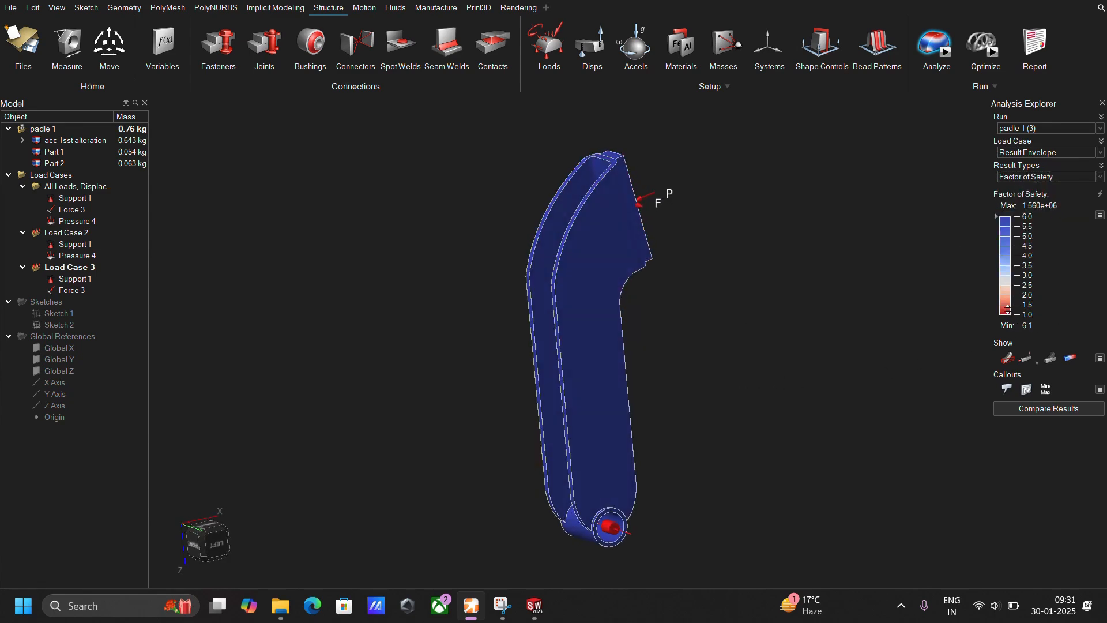
Filter the pedal's factor of safety display with the legend threshold, inspect the remaining regions, and restore the full display.
{"action": "mouse_move", "coordinate": [1007, 308]}
{"action": "left_mouse_down"}
{"action": "mouse_move", "coordinate": [1009, 228]}
{"action": "mouse_move", "coordinate": [933, 226]}
{"action": "left_mouse_up"}
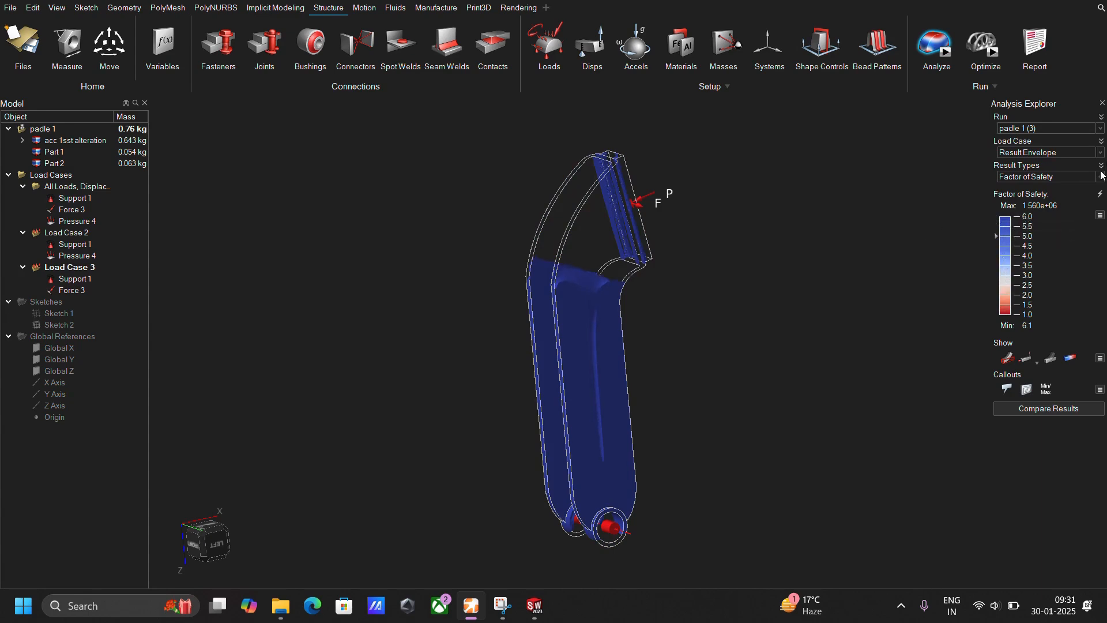
{"action": "right_click_drag", "start_coordinate": [690, 254], "coordinate": [710, 296]}
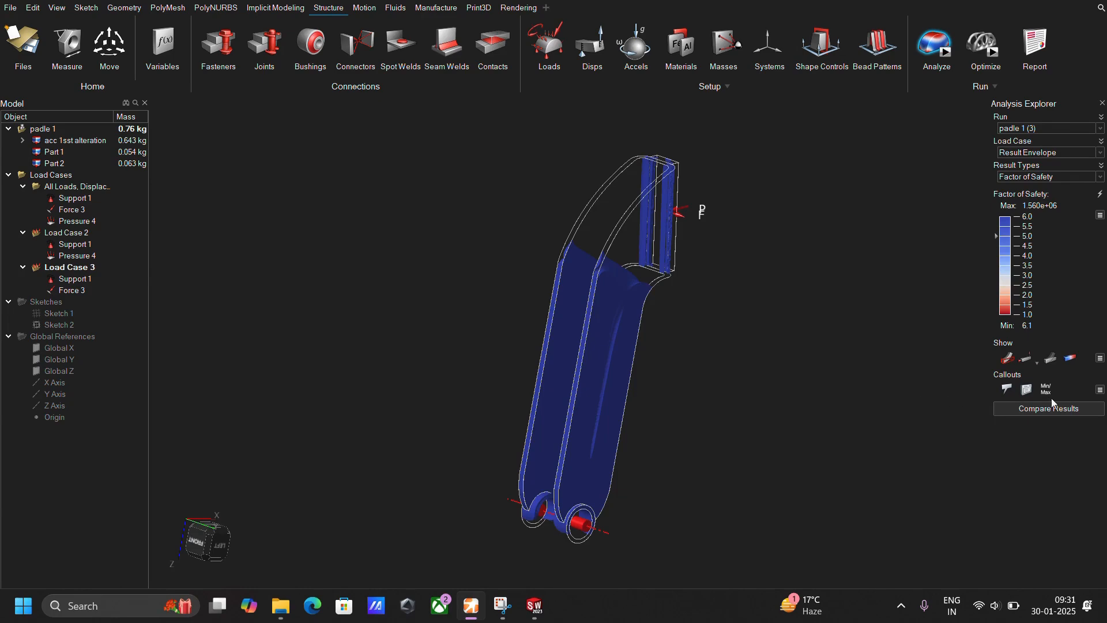
{"action": "right_click_drag", "start_coordinate": [672, 383], "coordinate": [648, 380]}
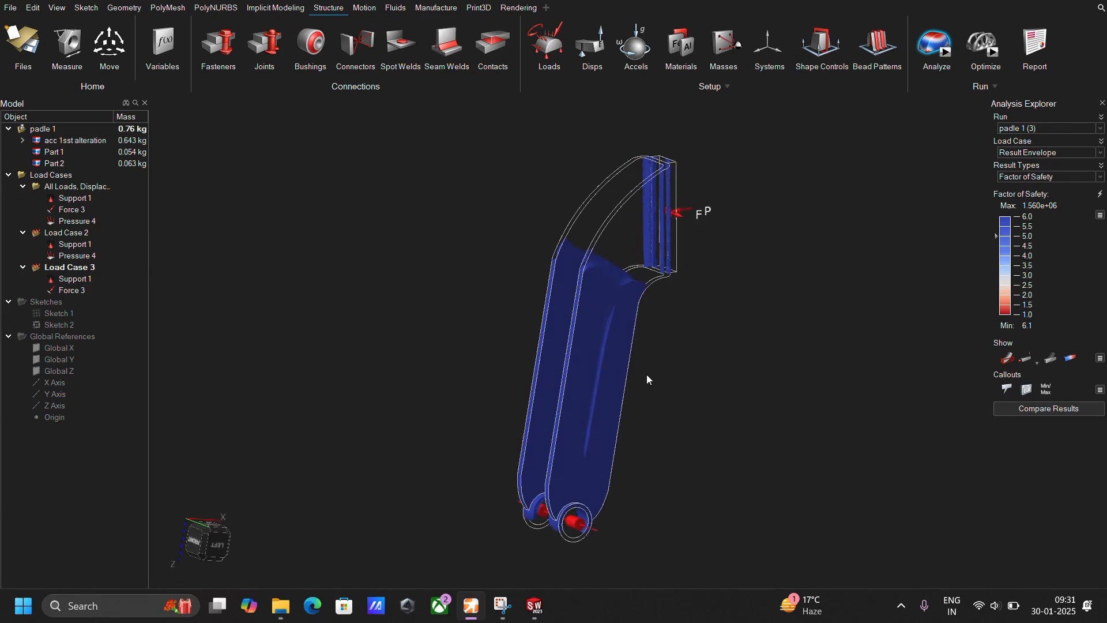
{"action": "left_click_drag", "start_coordinate": [1003, 218], "coordinate": [1002, 205]}
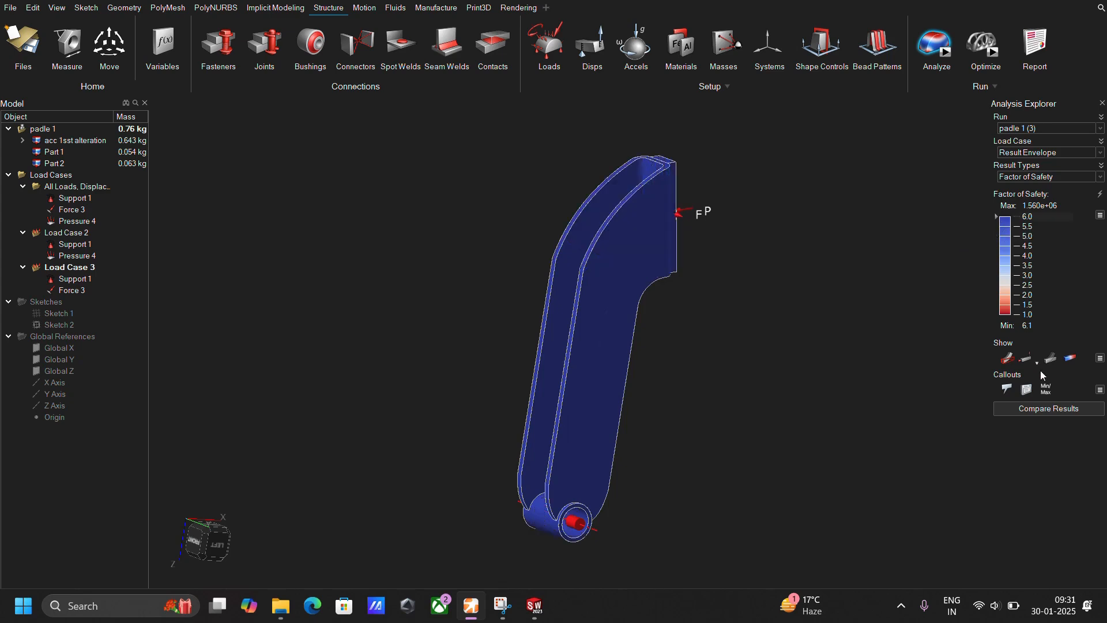
Show the minimum and maximum factor of safety callouts and examine their locations around the pivot tube and the whole pedal.
{"action": "left_click", "coordinate": [1046, 389]}
{"action": "scroll", "coordinate": [608, 513], "scroll_direction": "up", "scroll_amount": 2}
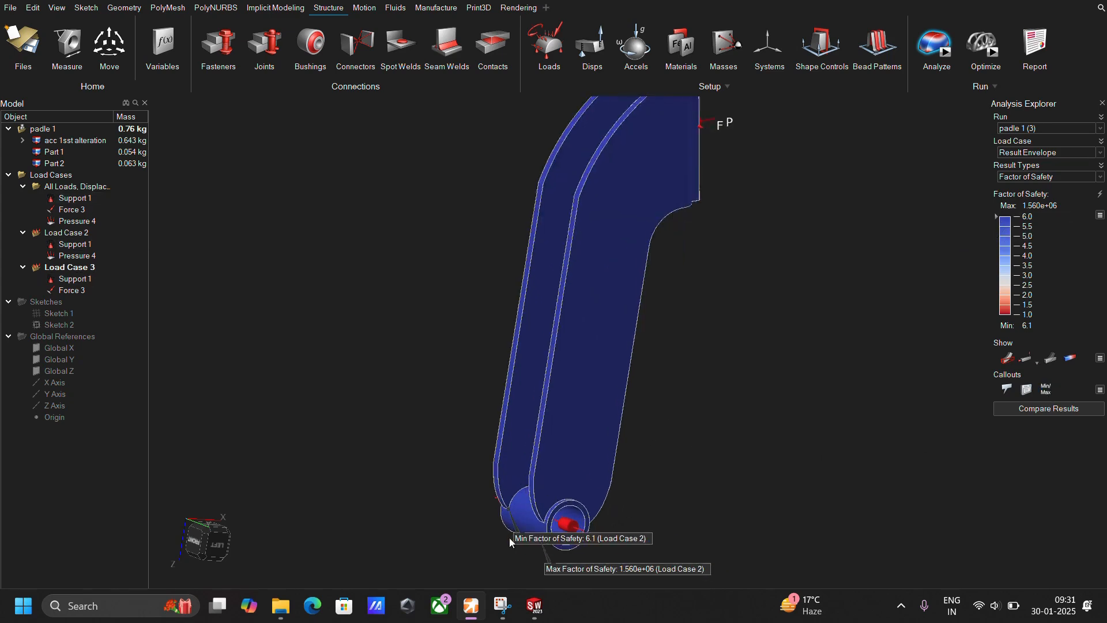
{"action": "scroll", "coordinate": [510, 542], "scroll_direction": "up", "scroll_amount": 4}
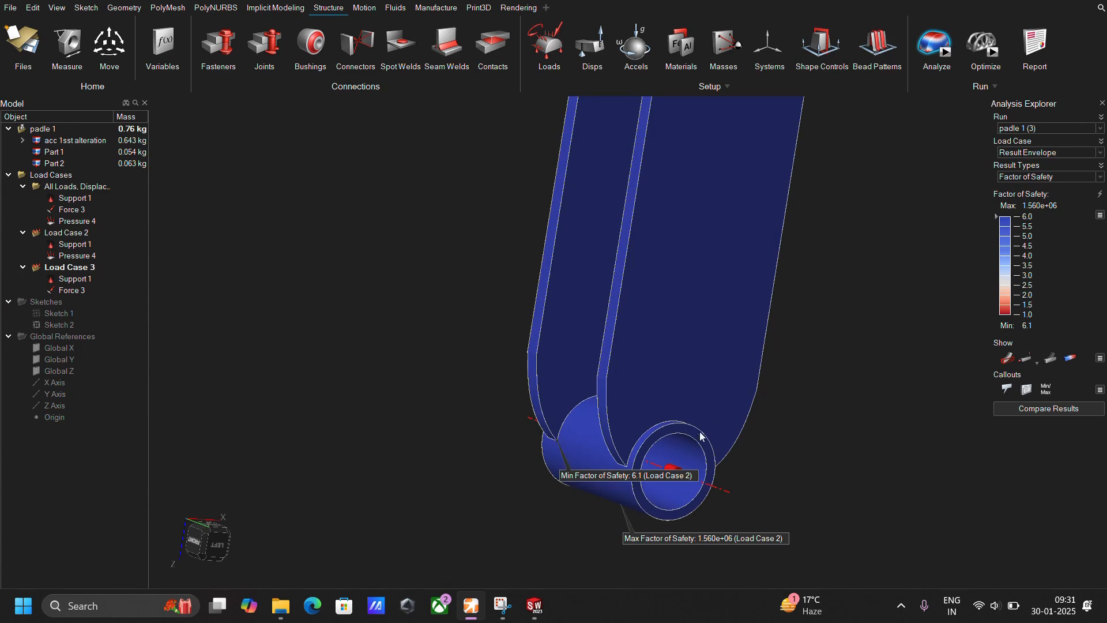
{"action": "scroll", "coordinate": [807, 319], "scroll_direction": "down", "scroll_amount": 3}
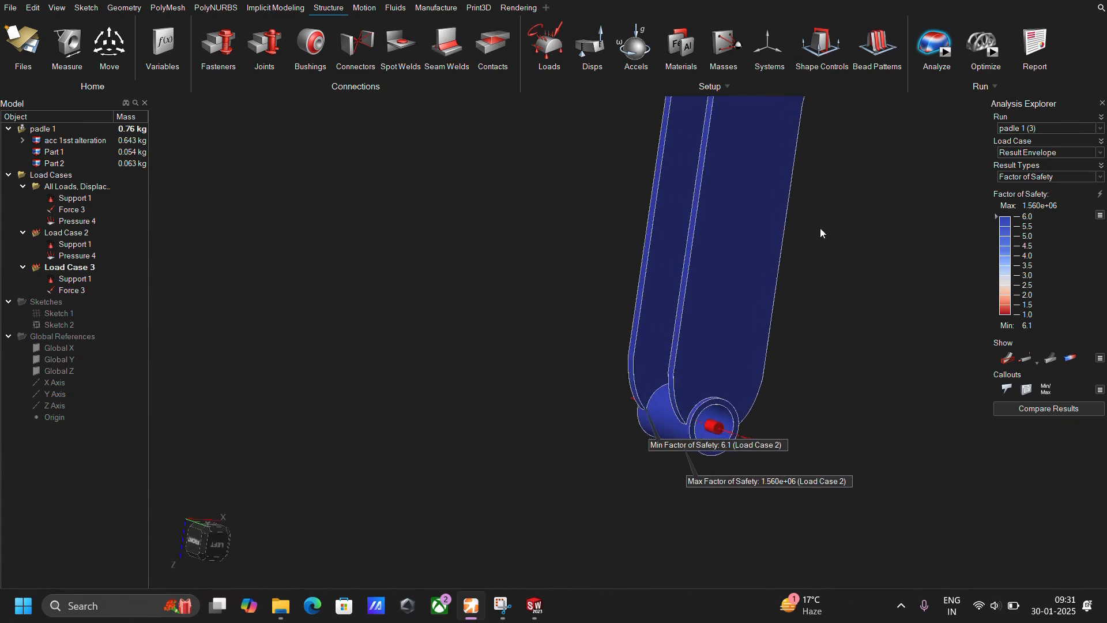
{"action": "right_click_drag", "start_coordinate": [820, 229], "coordinate": [750, 407]}
{"action": "scroll", "coordinate": [771, 379], "scroll_direction": "up", "scroll_amount": 1}
{"action": "scroll", "coordinate": [773, 380], "scroll_direction": "down", "scroll_amount": 3}
{"action": "middle_click_drag", "start_coordinate": [776, 381], "coordinate": [756, 279]}
{"action": "scroll", "coordinate": [813, 314], "scroll_direction": "up", "scroll_amount": 1}
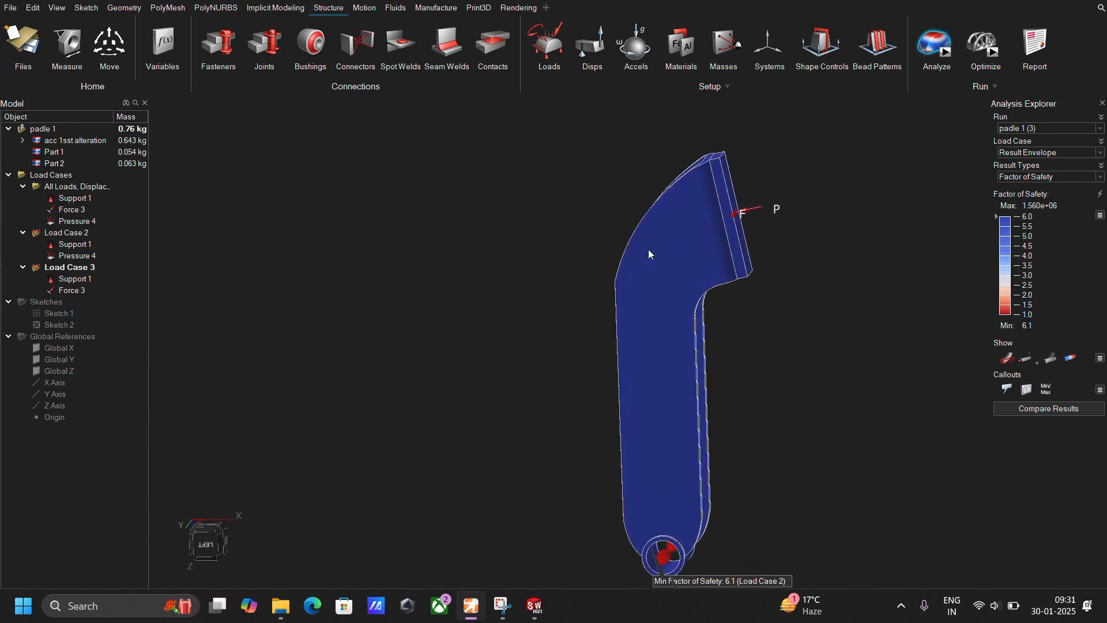
{"action": "middle_click_drag", "start_coordinate": [669, 346], "coordinate": [794, 423]}
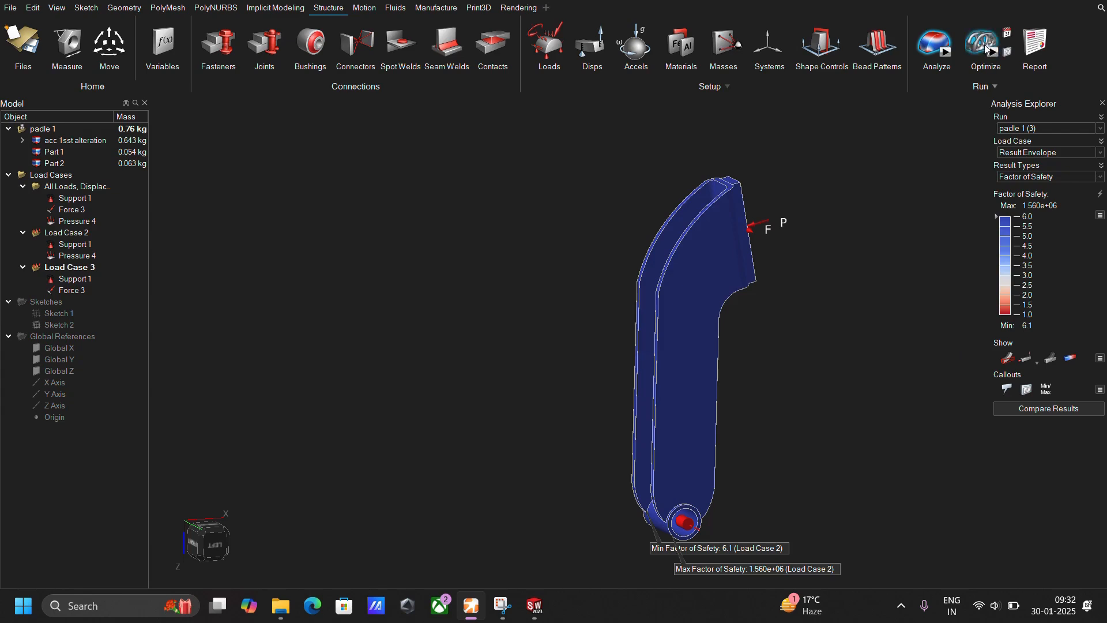
Apply a Split Draw shape control to the pedal body's design space.
{"action": "left_click", "coordinate": [822, 45]}
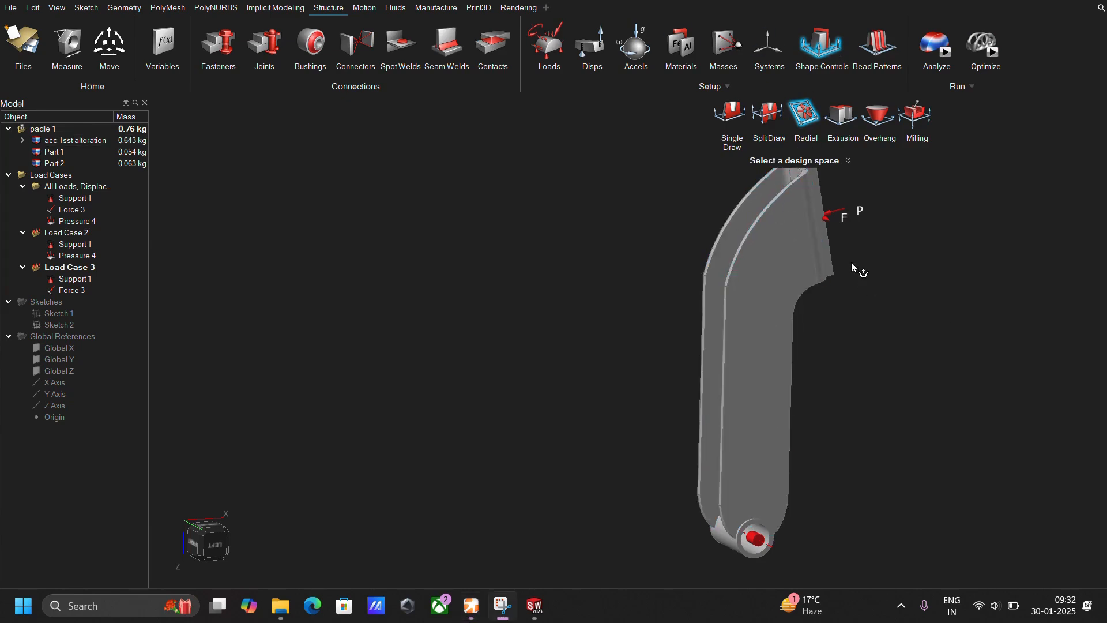
{"action": "left_click", "coordinate": [767, 116]}
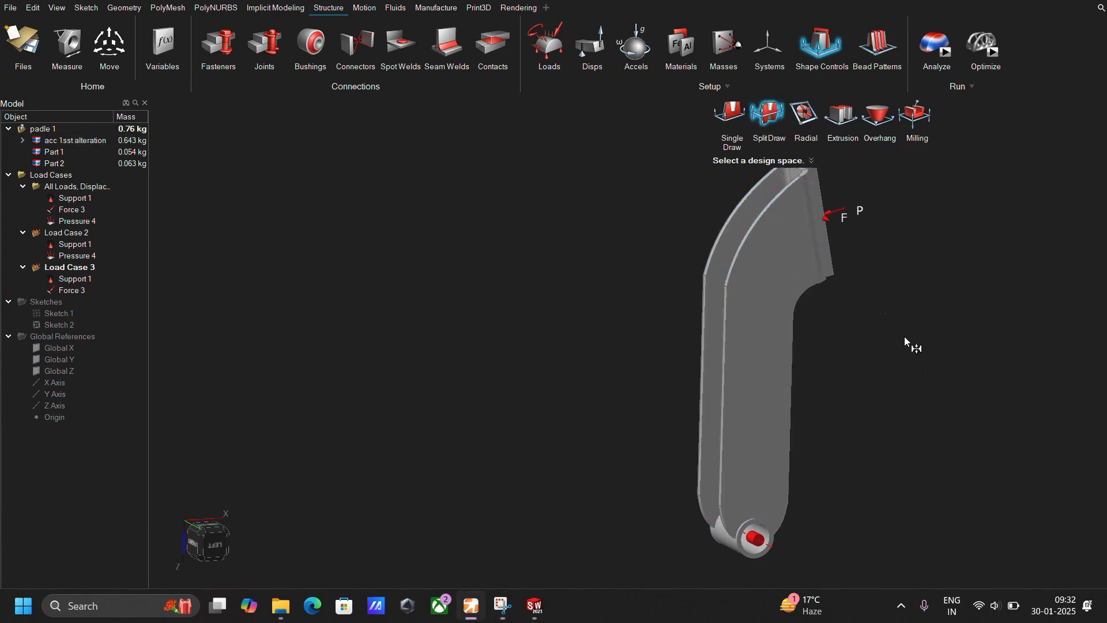
{"action": "left_click", "coordinate": [752, 357]}
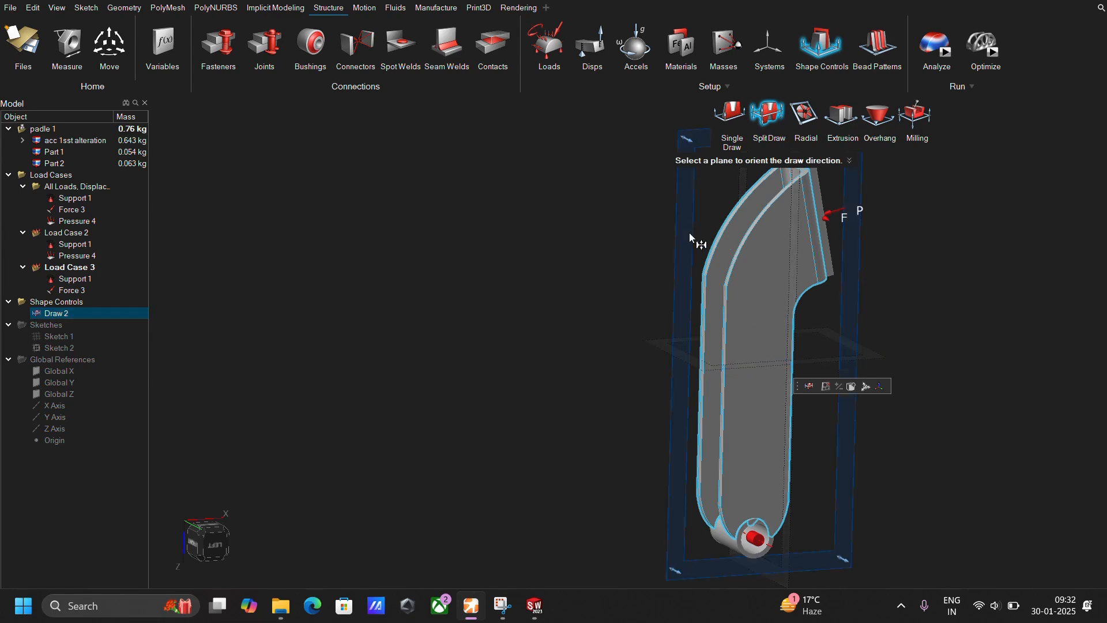
Apply a Symmetric shape control to the pedal body with only the lengthwise mid-plane between its side walls active.
{"action": "left_click", "coordinate": [822, 43]}
{"action": "left_click", "coordinate": [794, 288]}
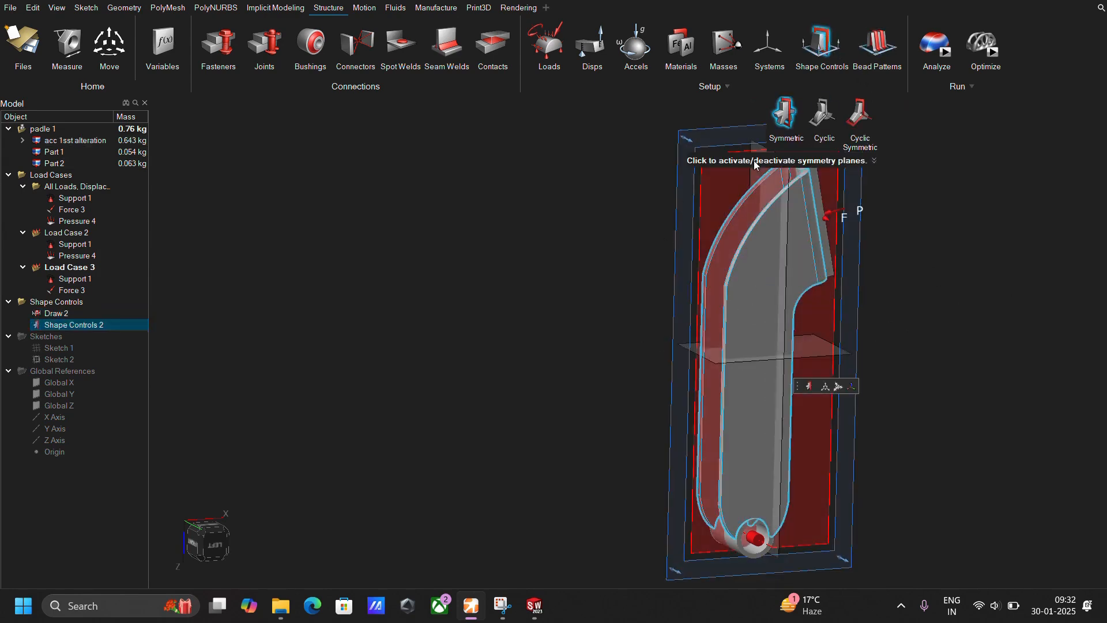
{"action": "key", "text": "Escape"}
{"action": "middle_click_drag", "start_coordinate": [631, 240], "coordinate": [717, 249]}
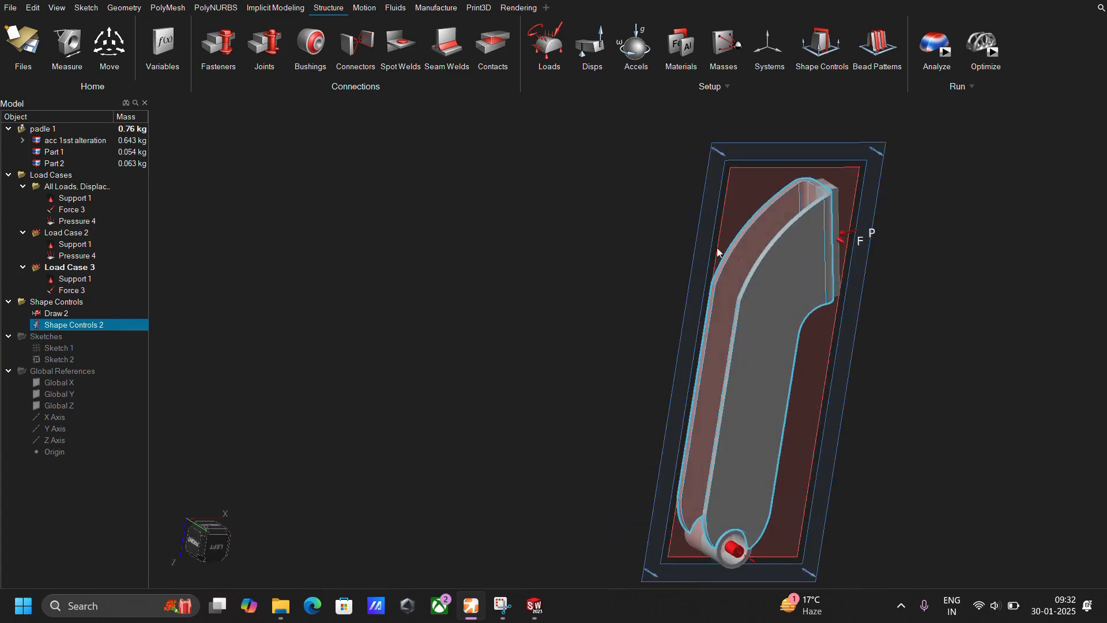
{"action": "scroll", "coordinate": [824, 259], "scroll_direction": "up", "scroll_amount": 3}
{"action": "mouse_move", "coordinate": [825, 260]}
{"action": "middle_mouse_down"}
{"action": "mouse_move", "coordinate": [859, 269]}
{"action": "mouse_move", "coordinate": [810, 247]}
{"action": "middle_mouse_up"}
{"action": "scroll", "coordinate": [843, 300], "scroll_direction": "down", "scroll_amount": 3}
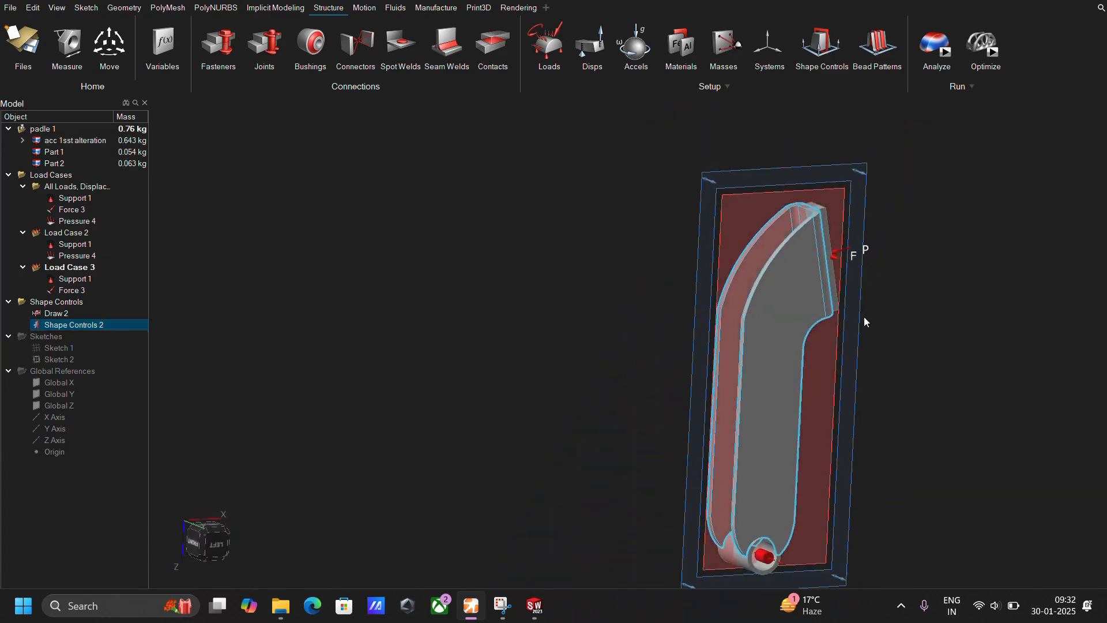
{"action": "right_click_drag", "start_coordinate": [899, 415], "coordinate": [780, 361]}
{"action": "middle_click_drag", "start_coordinate": [780, 361], "coordinate": [762, 327]}
{"action": "scroll", "coordinate": [734, 325], "scroll_direction": "up", "scroll_amount": 3}
{"action": "left_click", "coordinate": [761, 327]}
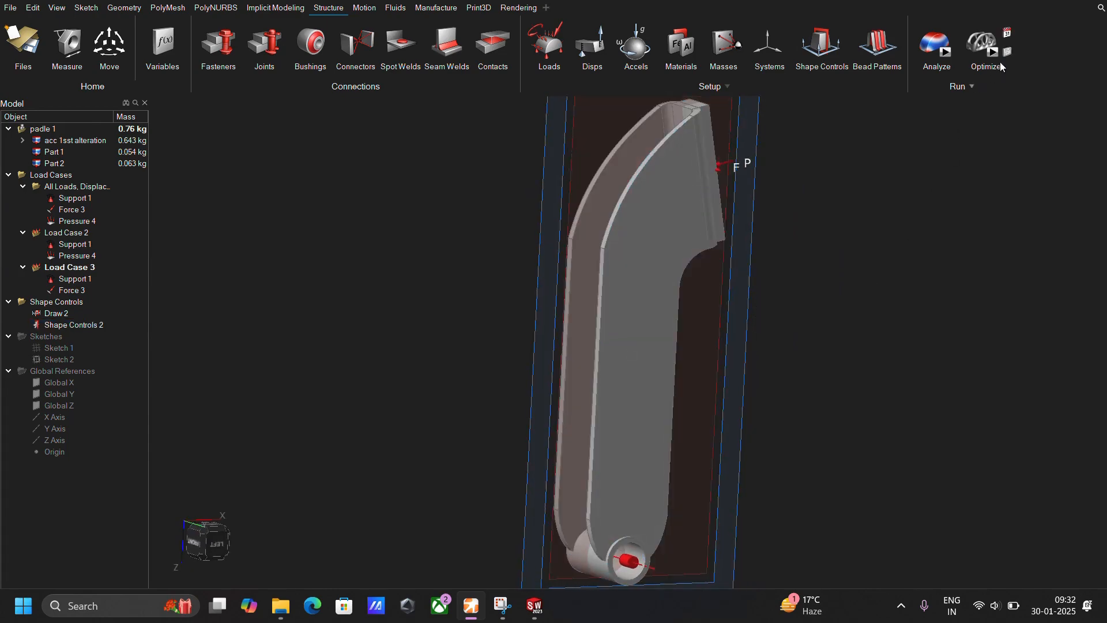
Set up a stiffness-maximizing topology optimization named Acc Padle topo with a 25% design space volume target and the More accurate setting.
{"action": "left_click", "coordinate": [987, 49]}
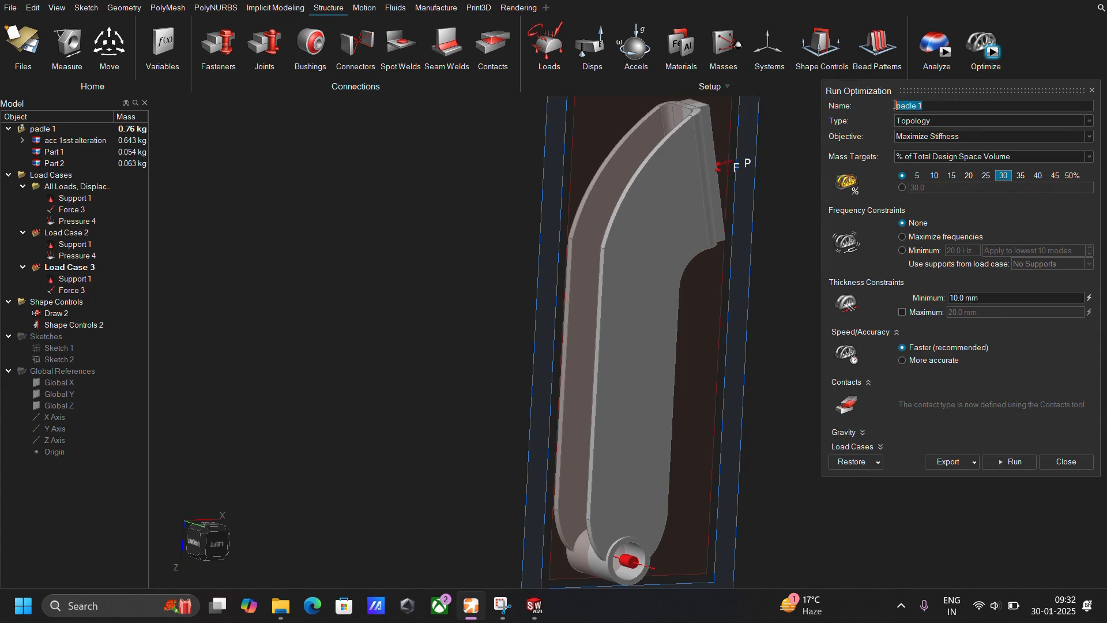
{"action": "type", "text": "Acc Padle topo"}
{"action": "left_click", "coordinate": [986, 175]}
{"action": "left_click", "coordinate": [901, 362]}
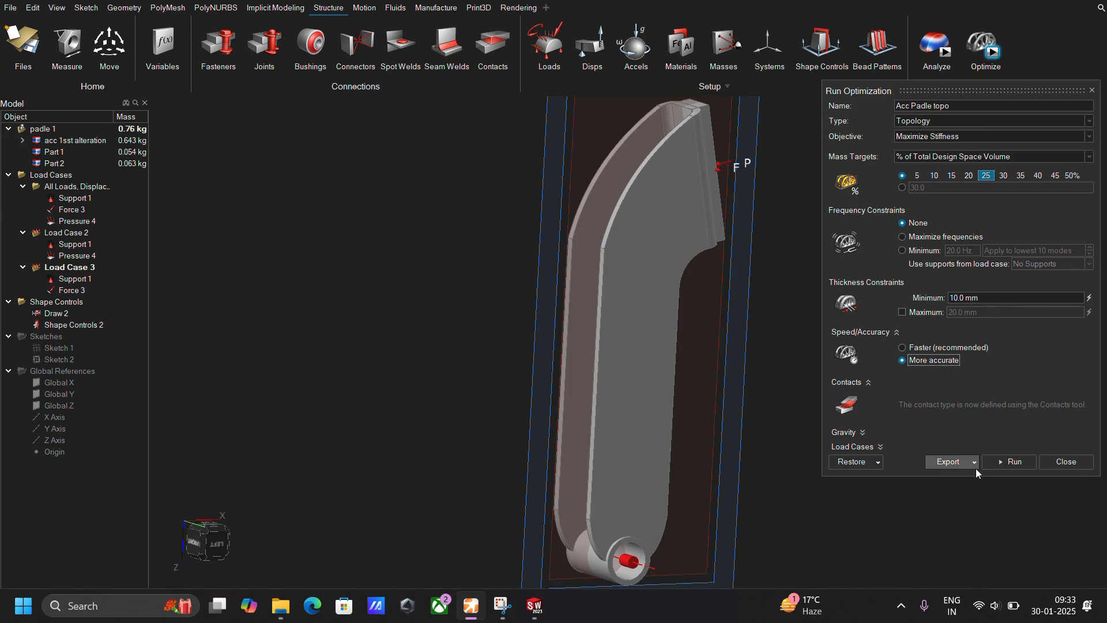
Check which load cases the optimization includes and which supports and loads are assigned to each.
{"action": "left_click", "coordinate": [880, 448]}
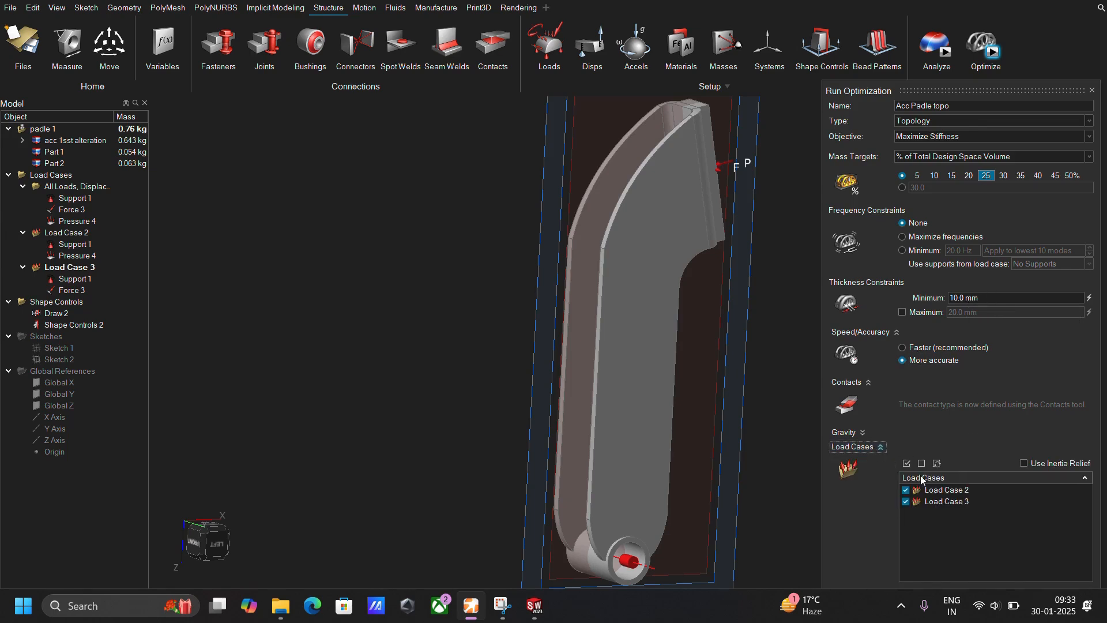
{"action": "left_click", "coordinate": [563, 63]}
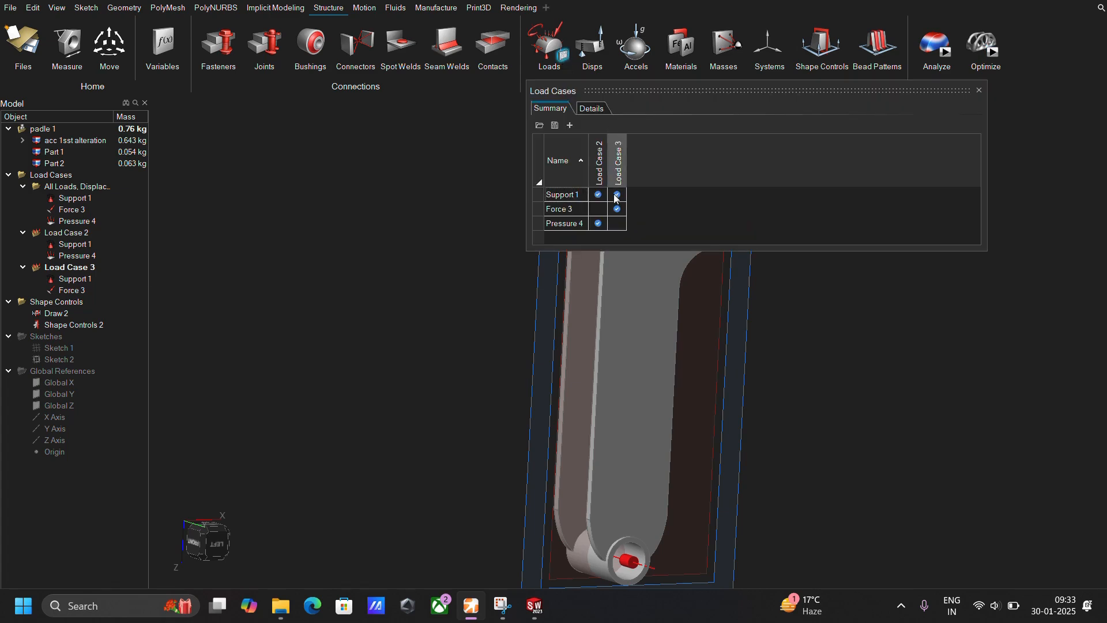
{"action": "left_click", "coordinate": [980, 90]}
{"action": "left_click", "coordinate": [991, 55]}
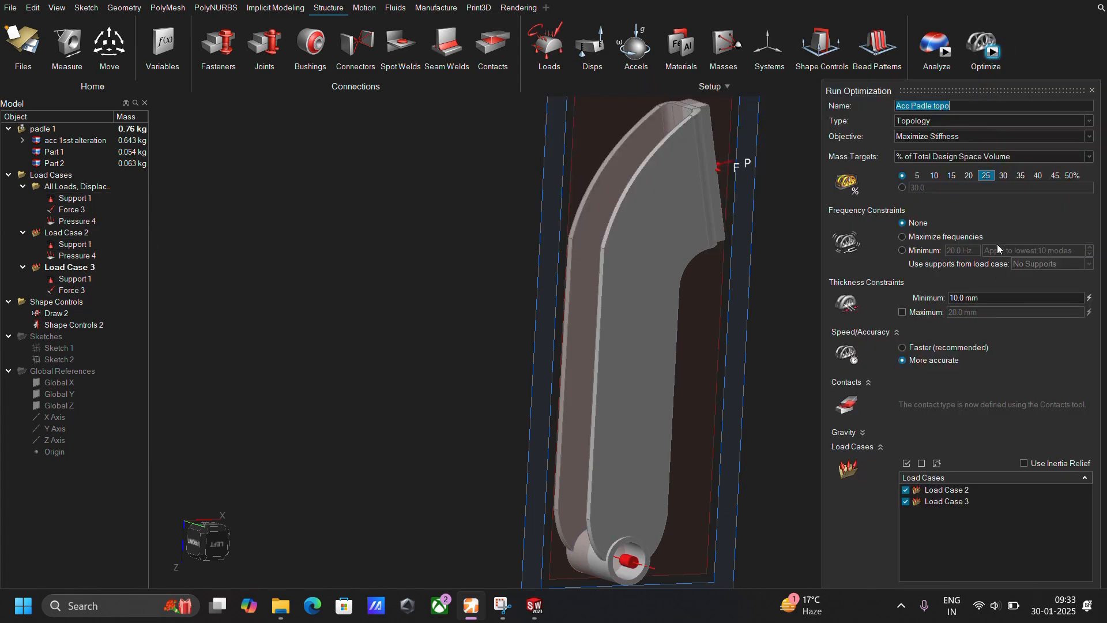
{"action": "left_click", "coordinate": [871, 450]}
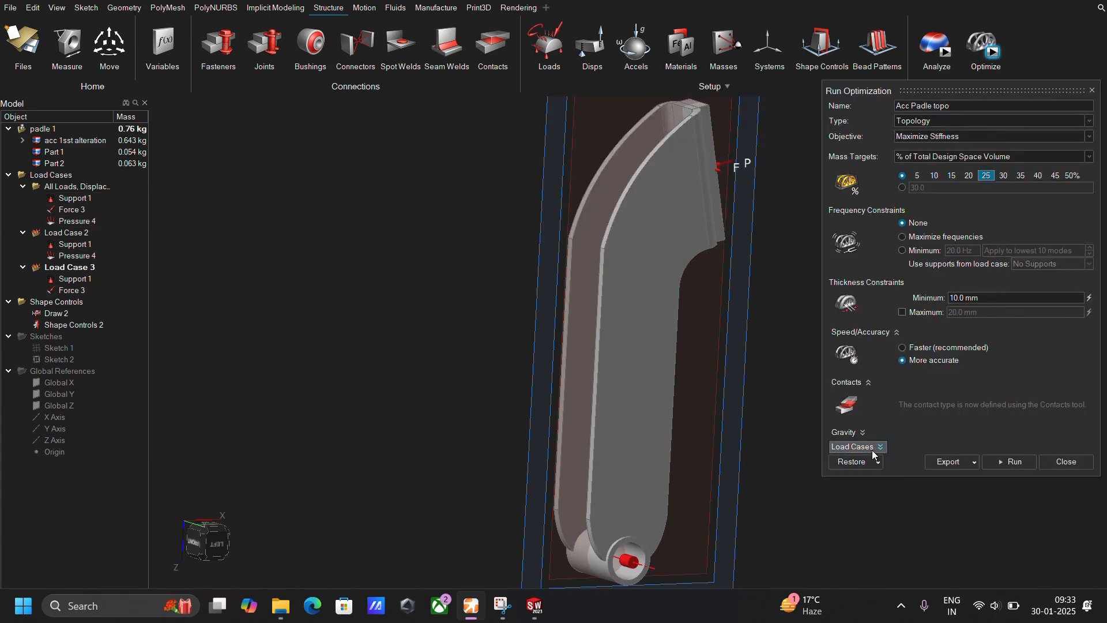
Try to run the Acc Padle topo optimization.
{"action": "left_click", "coordinate": [1004, 462]}
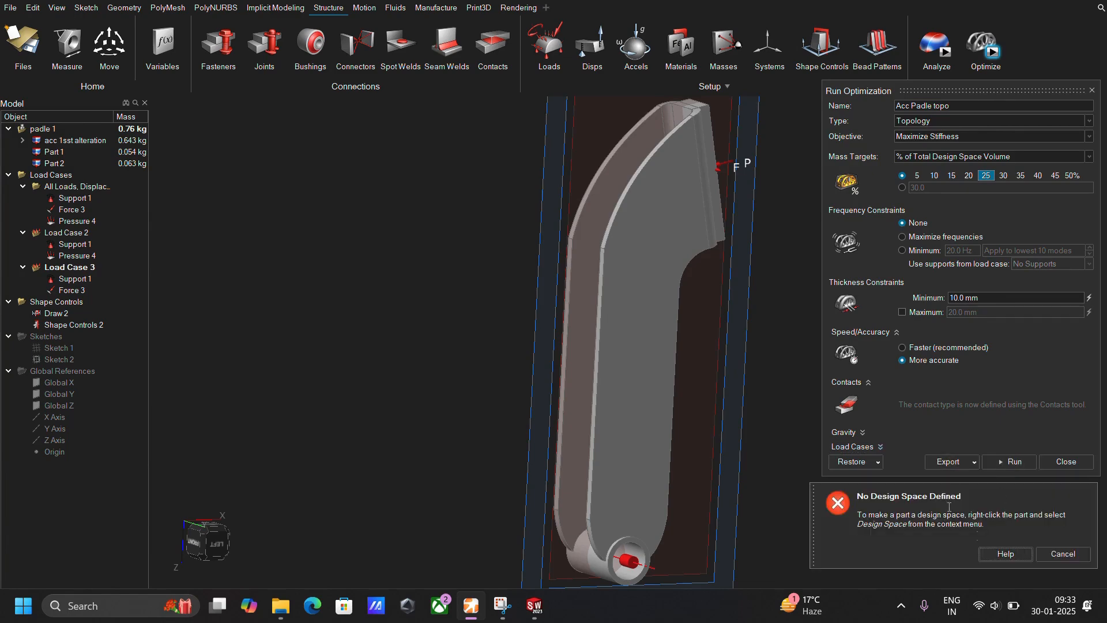
{"action": "left_click", "coordinate": [1051, 555]}
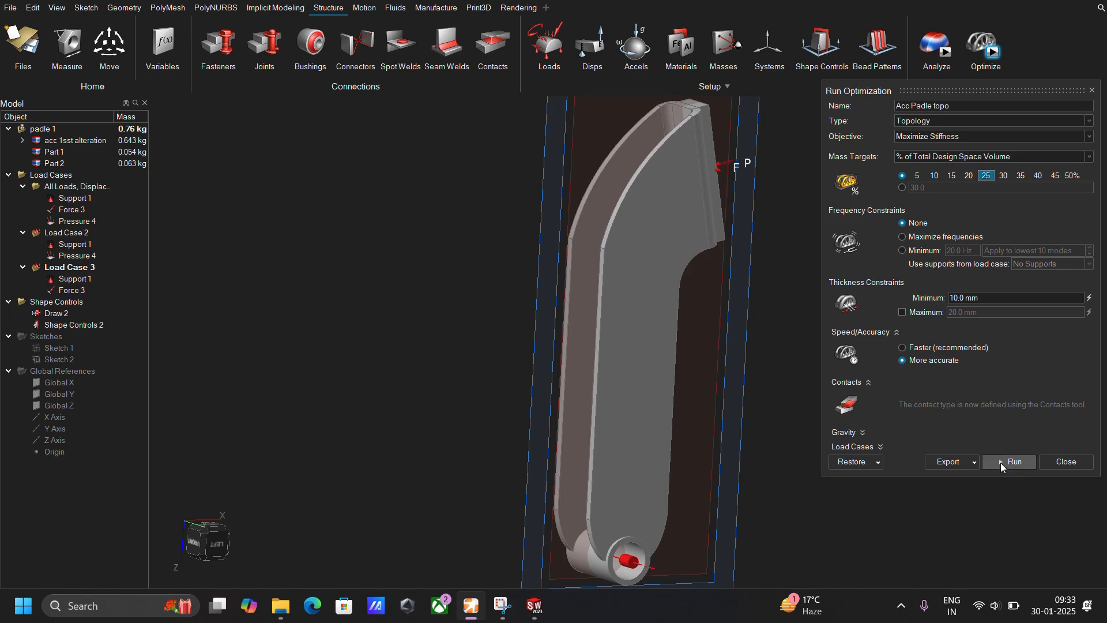
{"action": "left_click", "coordinate": [1055, 461]}
Define the pedal body as a design space and run the topology optimization.
{"action": "right_click", "coordinate": [658, 318]}
{"action": "left_click", "coordinate": [669, 40]}
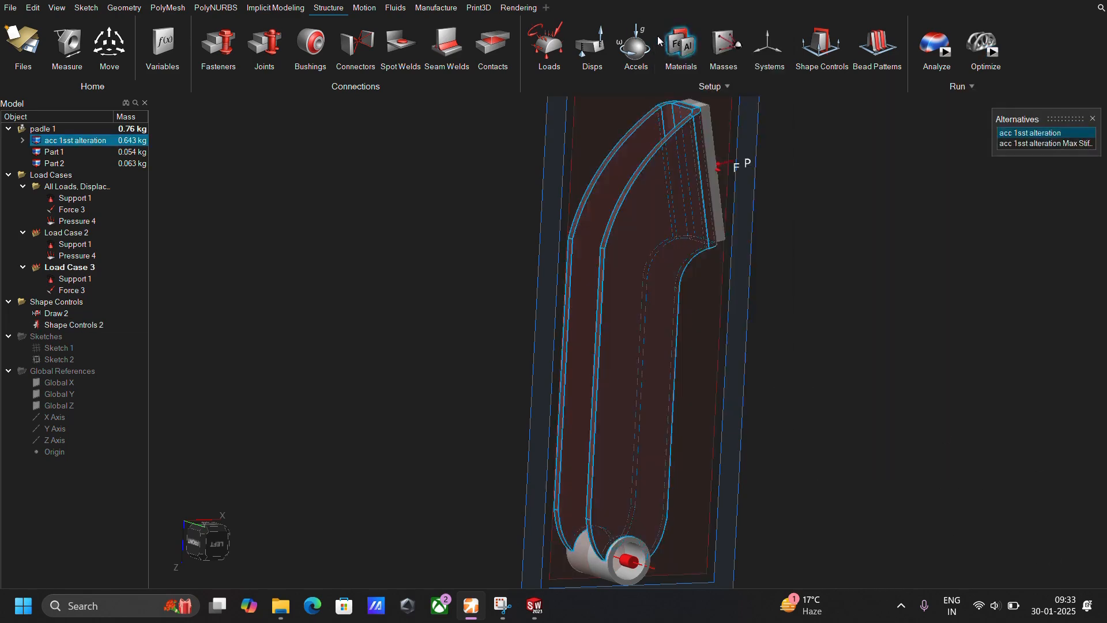
{"action": "right_click", "coordinate": [678, 201]}
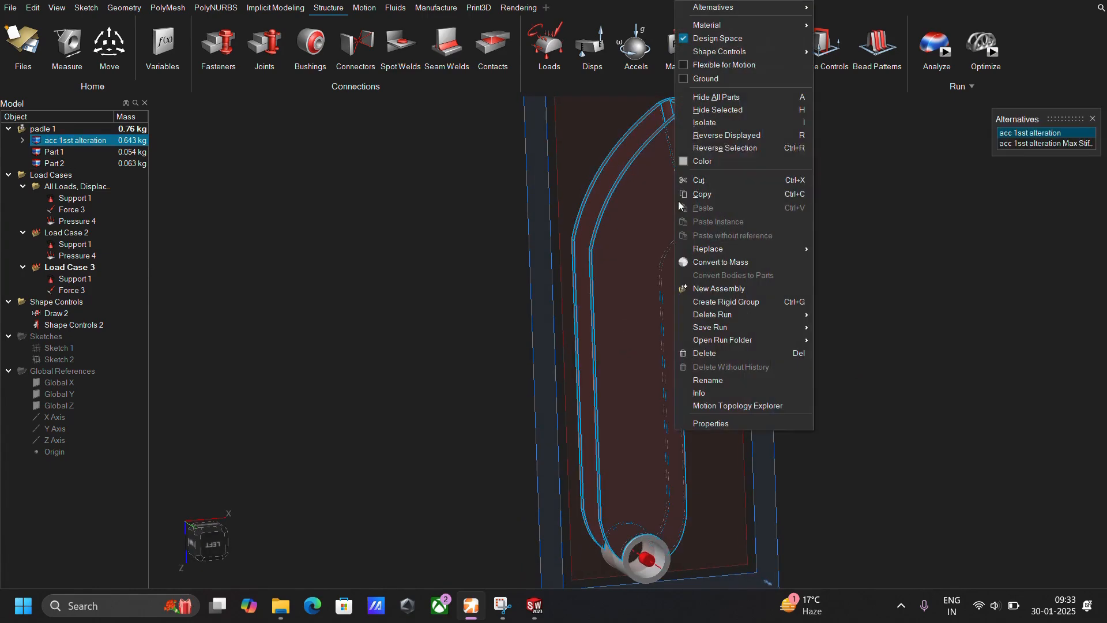
{"action": "mouse_move", "coordinate": [715, 25]}
{"action": "left_click", "coordinate": [923, 151]}
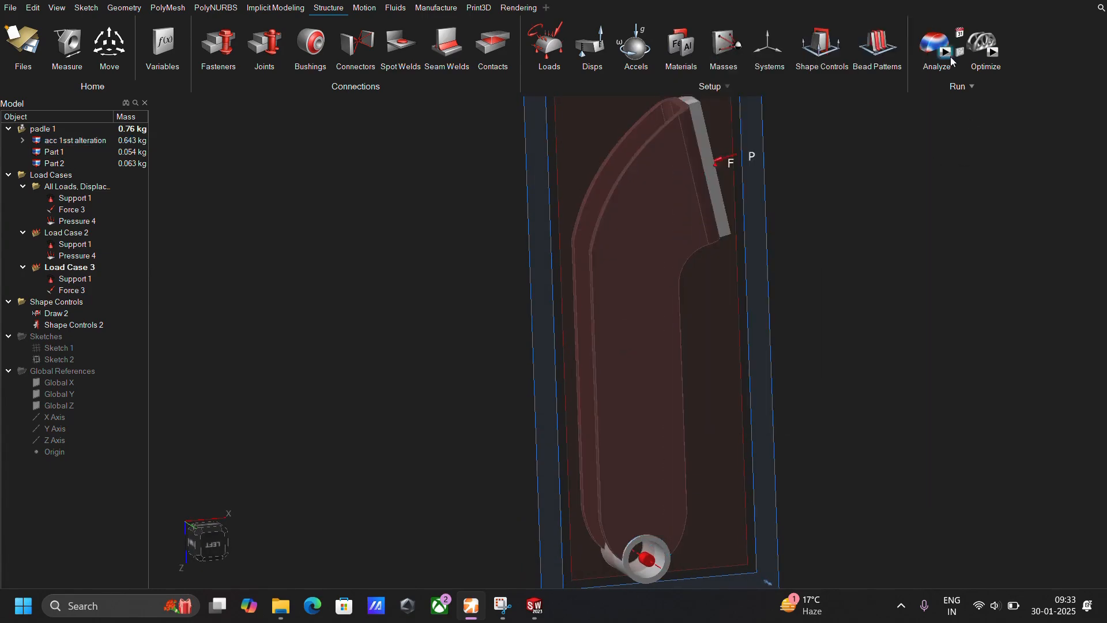
{"action": "left_click", "coordinate": [987, 46]}
{"action": "left_click", "coordinate": [998, 466]}
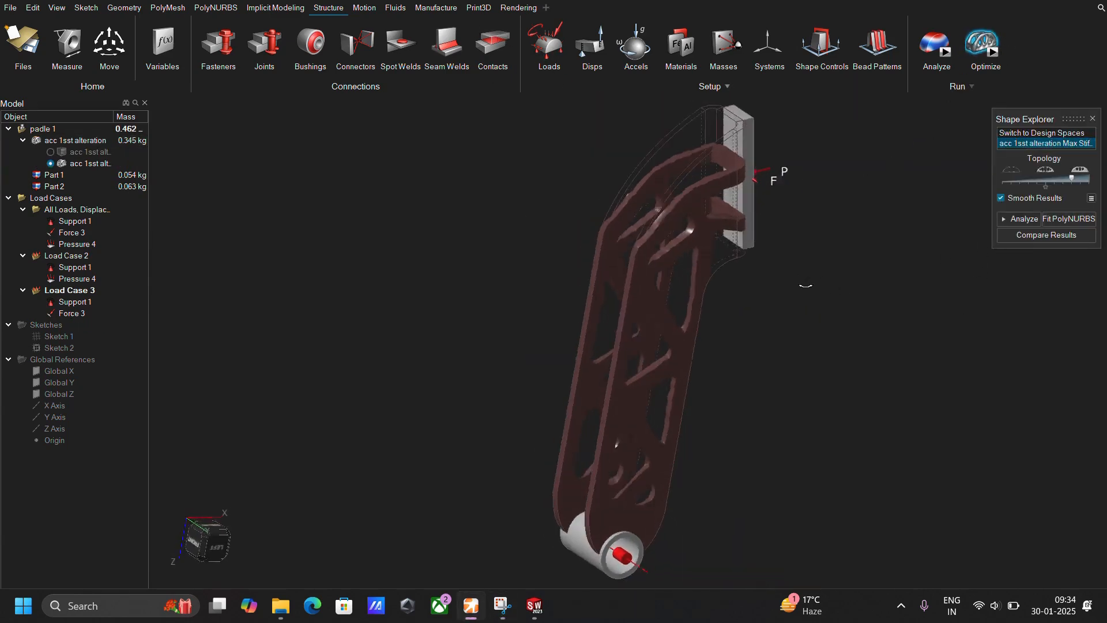
Examine the optimized pedal shape, including its ribs and the arms meeting the foot plate.
{"action": "left_click", "coordinate": [217, 544]}
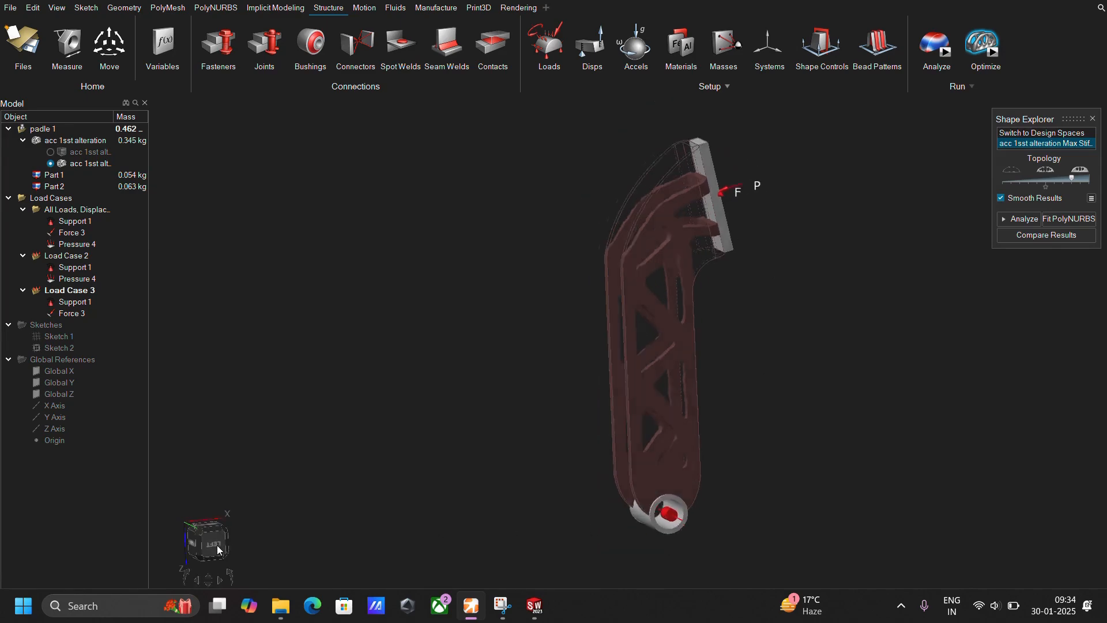
{"action": "right_click_drag", "start_coordinate": [699, 314], "coordinate": [833, 340]}
{"action": "mouse_move", "coordinate": [648, 299]}
{"action": "right_mouse_down"}
{"action": "mouse_move", "coordinate": [709, 366]}
{"action": "mouse_move", "coordinate": [724, 366]}
{"action": "mouse_move", "coordinate": [686, 375]}
{"action": "mouse_move", "coordinate": [710, 267]}
{"action": "mouse_move", "coordinate": [655, 311]}
{"action": "right_mouse_up"}
{"action": "scroll", "coordinate": [655, 311], "scroll_direction": "up", "scroll_amount": 1}
{"action": "scroll", "coordinate": [655, 311], "scroll_direction": "down", "scroll_amount": 1}
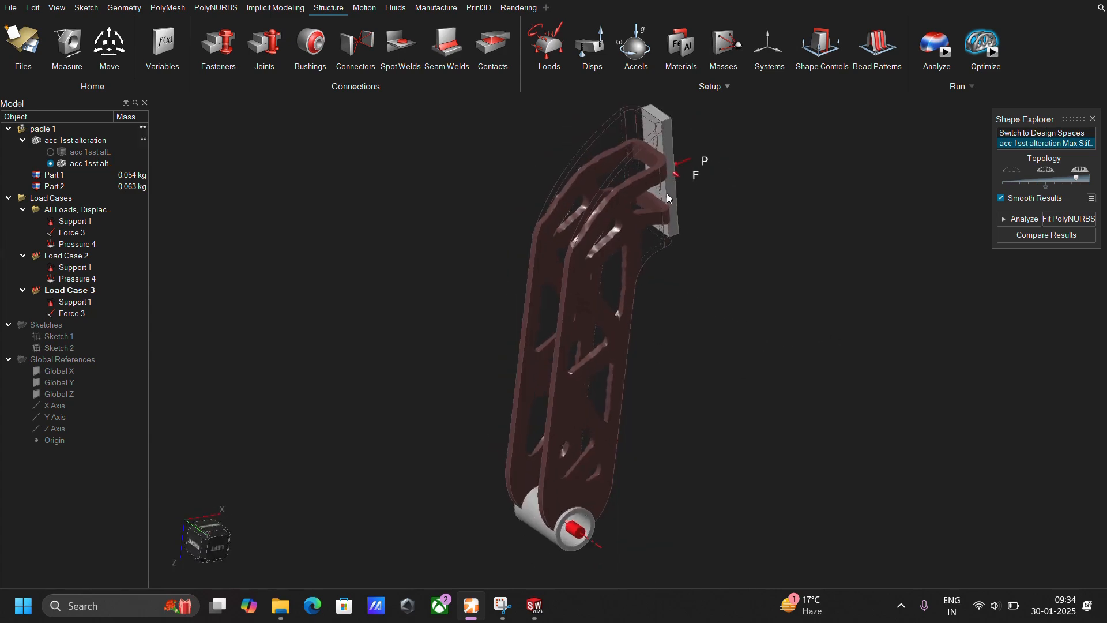
{"action": "scroll", "coordinate": [658, 245], "scroll_direction": "up", "scroll_amount": 3}
{"action": "right_click_drag", "start_coordinate": [658, 243], "coordinate": [646, 172]}
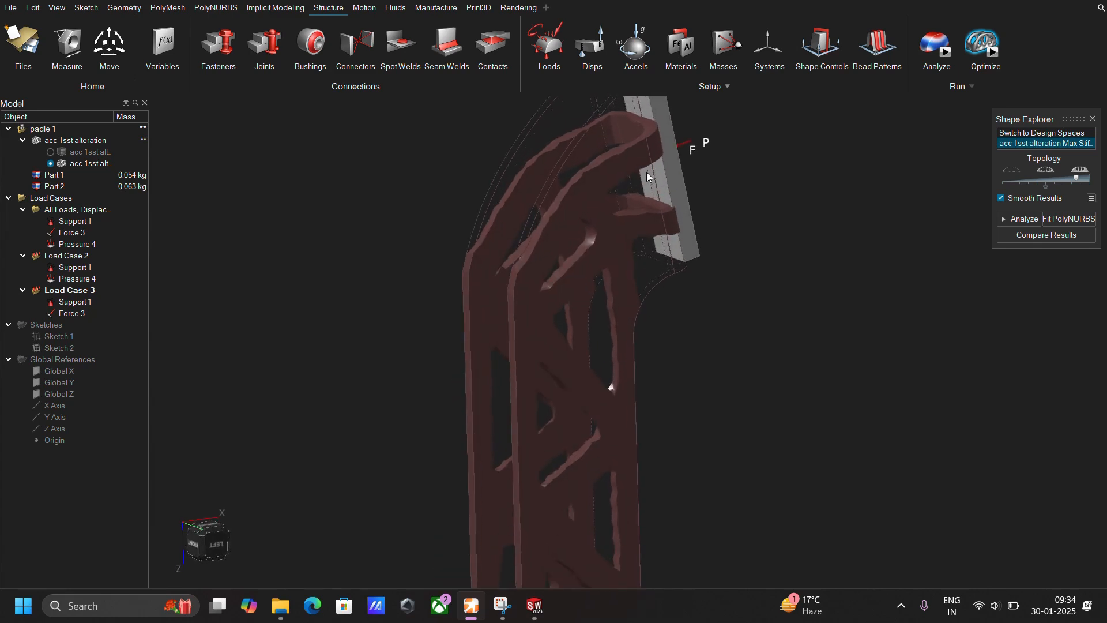
{"action": "scroll", "coordinate": [663, 323], "scroll_direction": "down", "scroll_amount": 3}
{"action": "right_click_drag", "start_coordinate": [693, 396], "coordinate": [704, 508]}
{"action": "scroll", "coordinate": [704, 507], "scroll_direction": "down", "scroll_amount": 2}
{"action": "right_click_drag", "start_coordinate": [679, 566], "coordinate": [669, 490]}
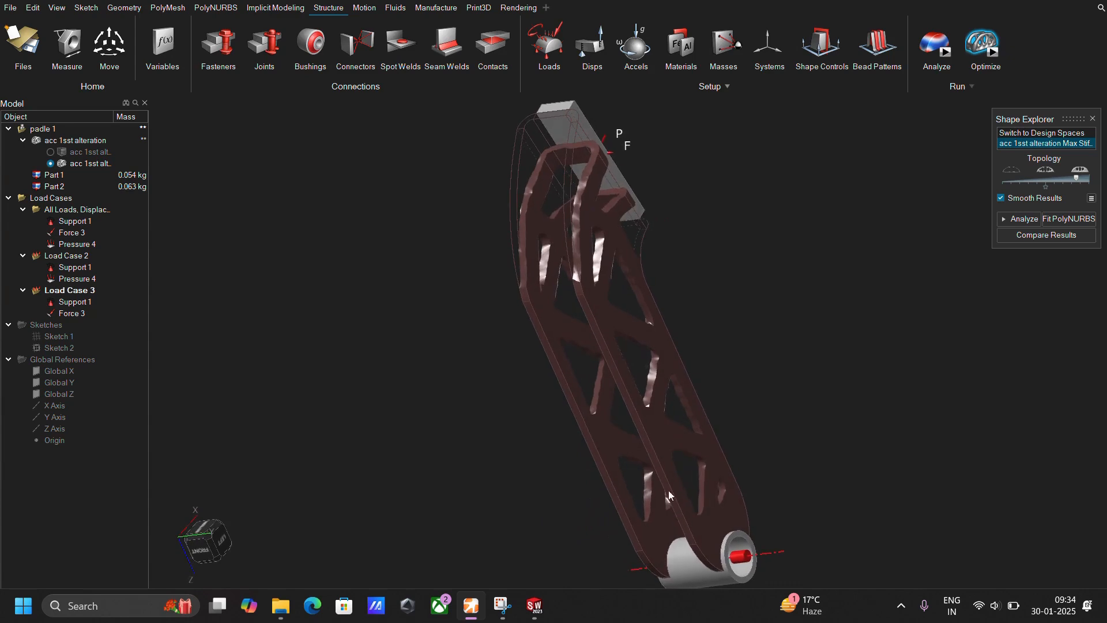
{"action": "scroll", "coordinate": [669, 490], "scroll_direction": "up", "scroll_amount": 3}
{"action": "right_click_drag", "start_coordinate": [781, 444], "coordinate": [910, 256]}
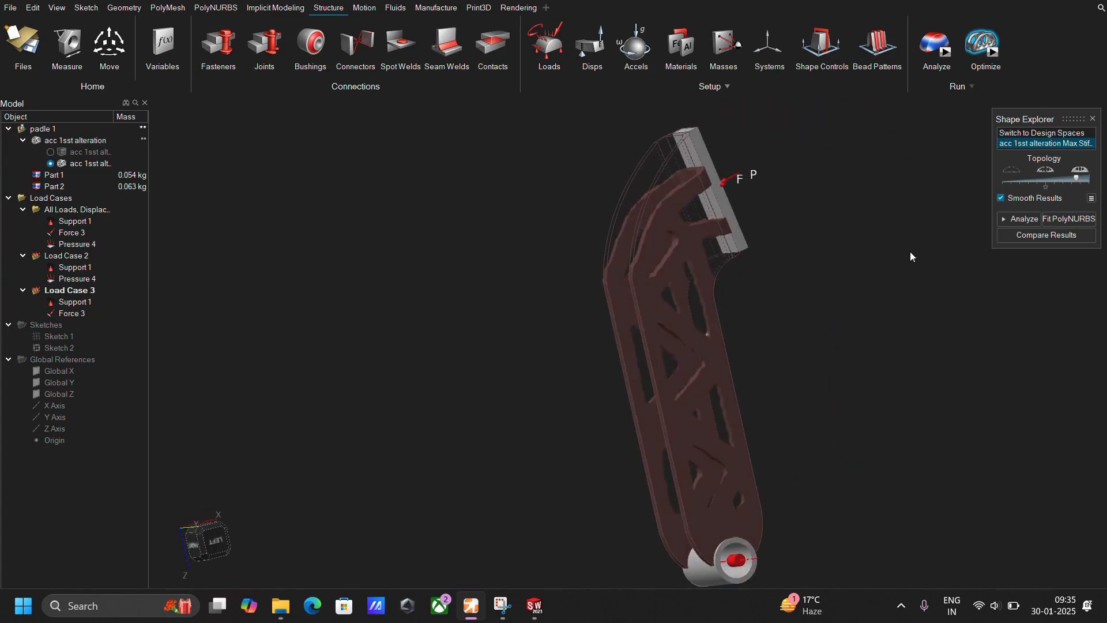
Run a structural analysis of the optimized pedal shape.
{"action": "left_click", "coordinate": [932, 45]}
{"action": "left_click", "coordinate": [989, 41]}
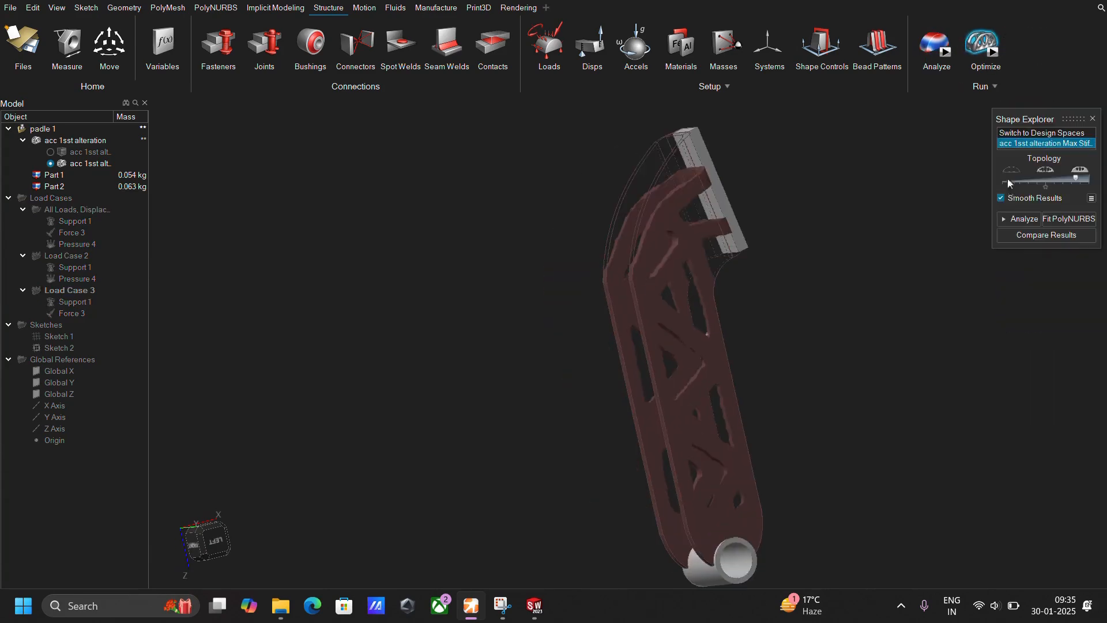
{"action": "left_click", "coordinate": [1021, 220]}
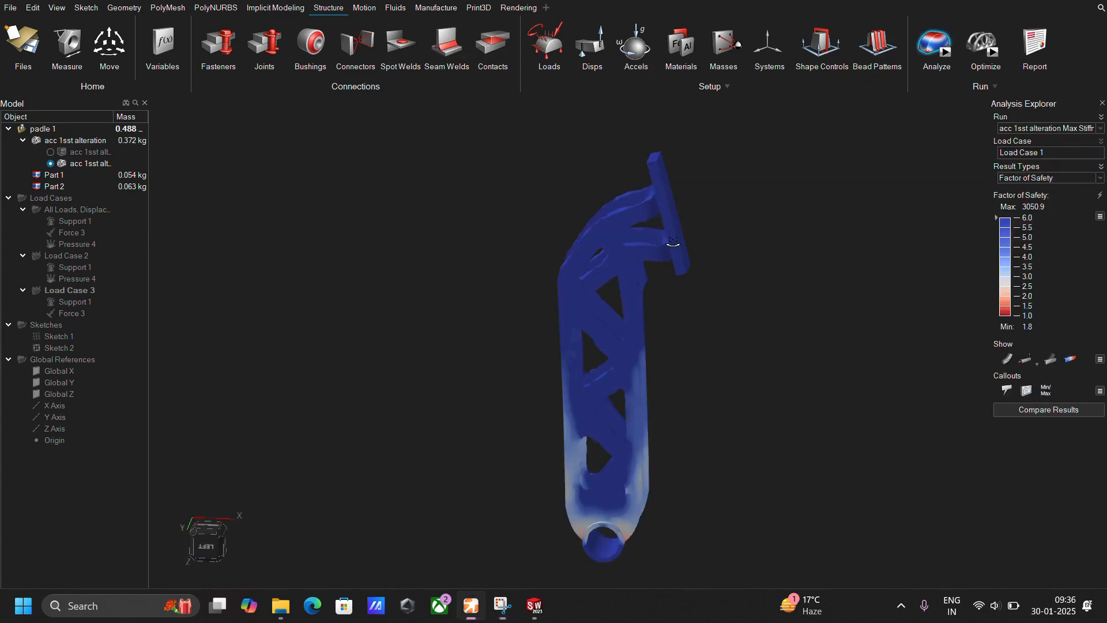
Show the minimum and maximum factor of safety callouts on the optimized pedal and examine the area around the pivot tube.
{"action": "middle_click_drag", "start_coordinate": [672, 240], "coordinate": [650, 459]}
{"action": "scroll", "coordinate": [650, 459], "scroll_direction": "up", "scroll_amount": 2}
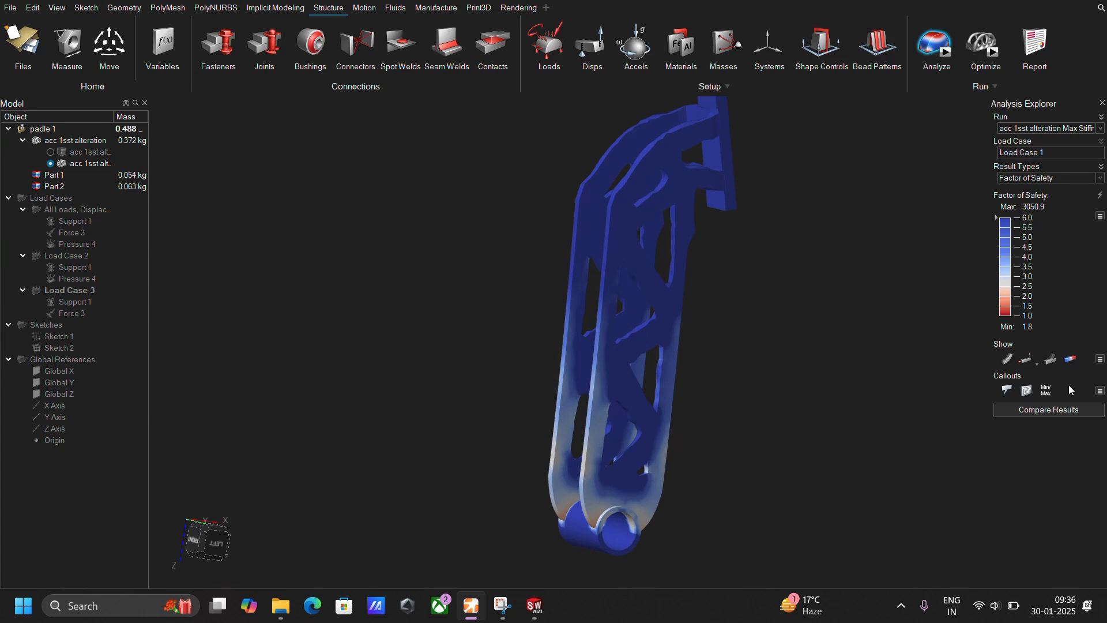
{"action": "left_click", "coordinate": [1049, 391]}
{"action": "scroll", "coordinate": [600, 510], "scroll_direction": "up", "scroll_amount": 6}
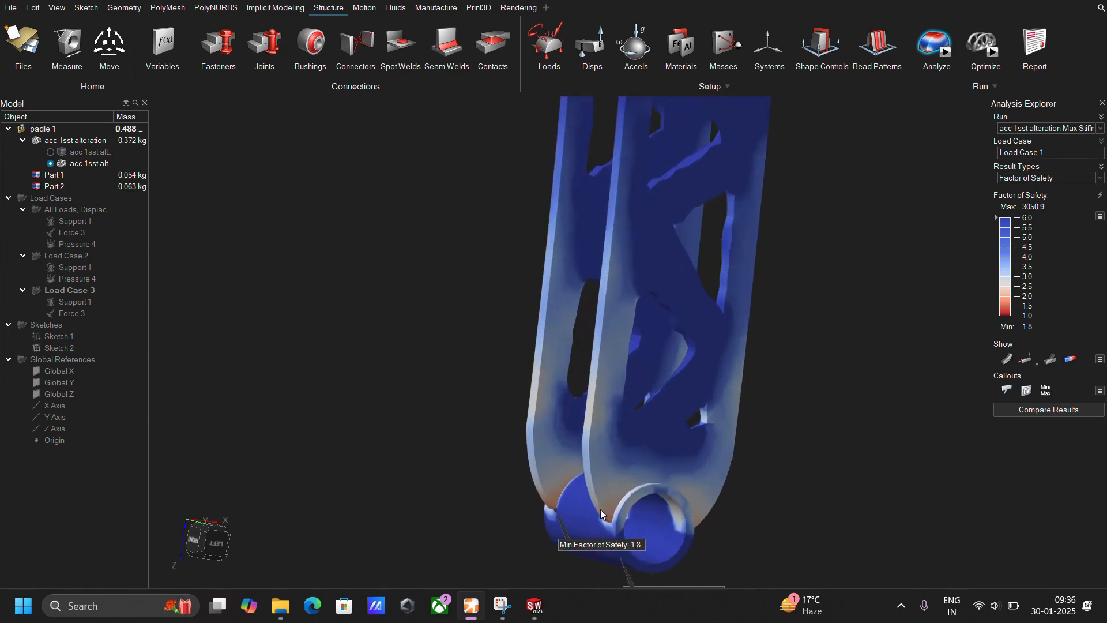
{"action": "scroll", "coordinate": [623, 515], "scroll_direction": "down", "scroll_amount": 5}
Display the Percent of Yield results on the optimized pedal.
{"action": "left_click", "coordinate": [1047, 178]}
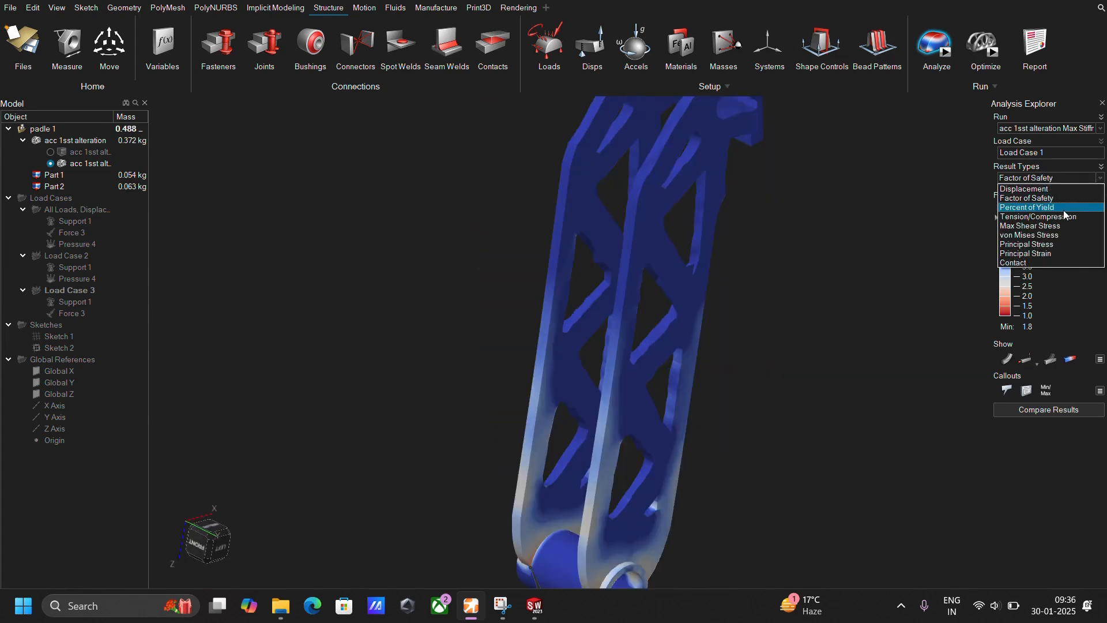
{"action": "left_click", "coordinate": [1037, 205]}
{"action": "middle_click_drag", "start_coordinate": [826, 271], "coordinate": [804, 274]}
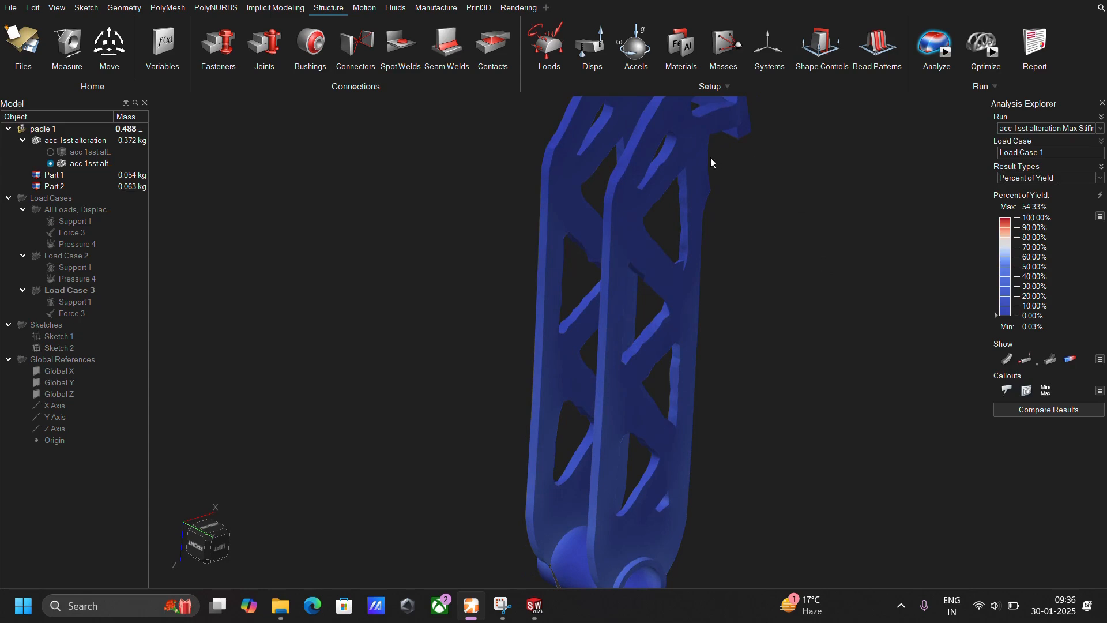
Display the von Mises Stress results and examine the minimum and maximum locations near the pivot tube.
{"action": "left_click", "coordinate": [1096, 179]}
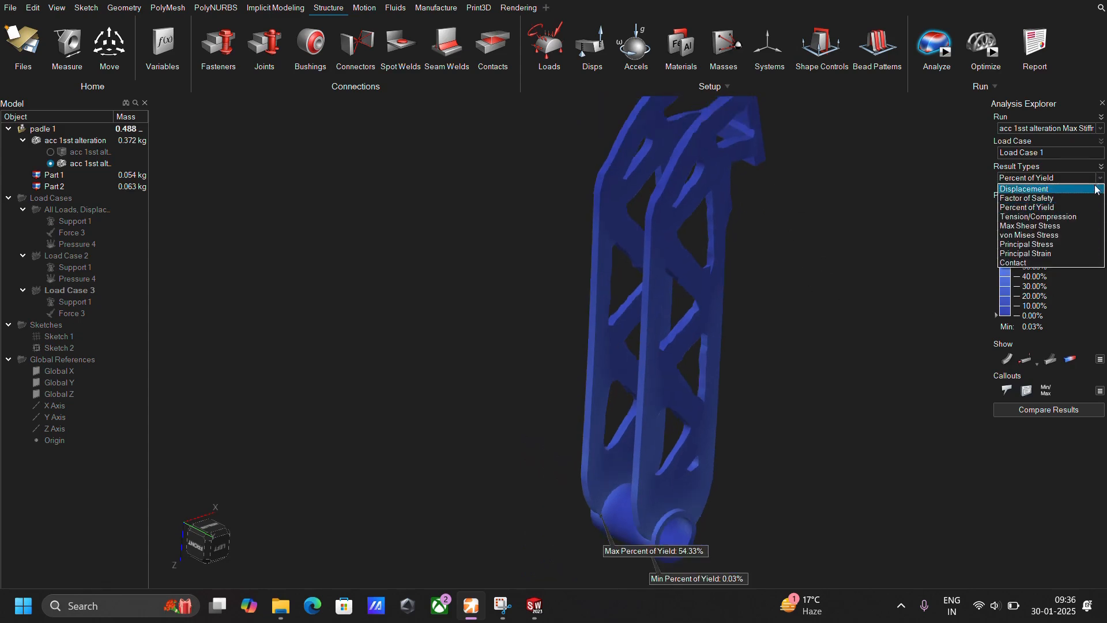
{"action": "left_click", "coordinate": [1072, 235]}
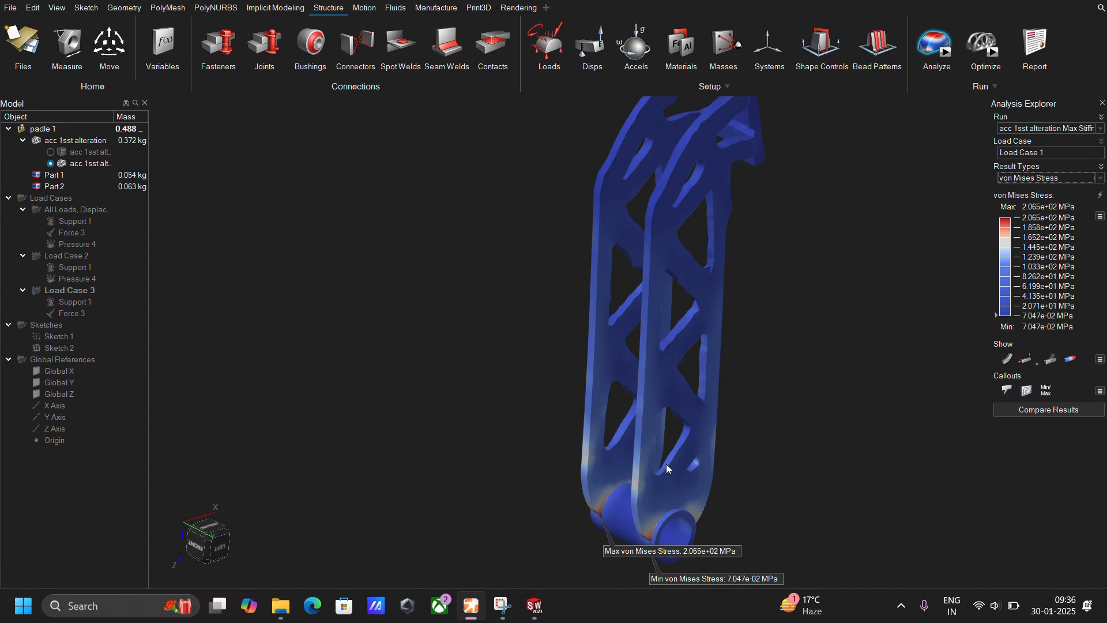
{"action": "scroll", "coordinate": [710, 493], "scroll_direction": "up", "scroll_amount": 5}
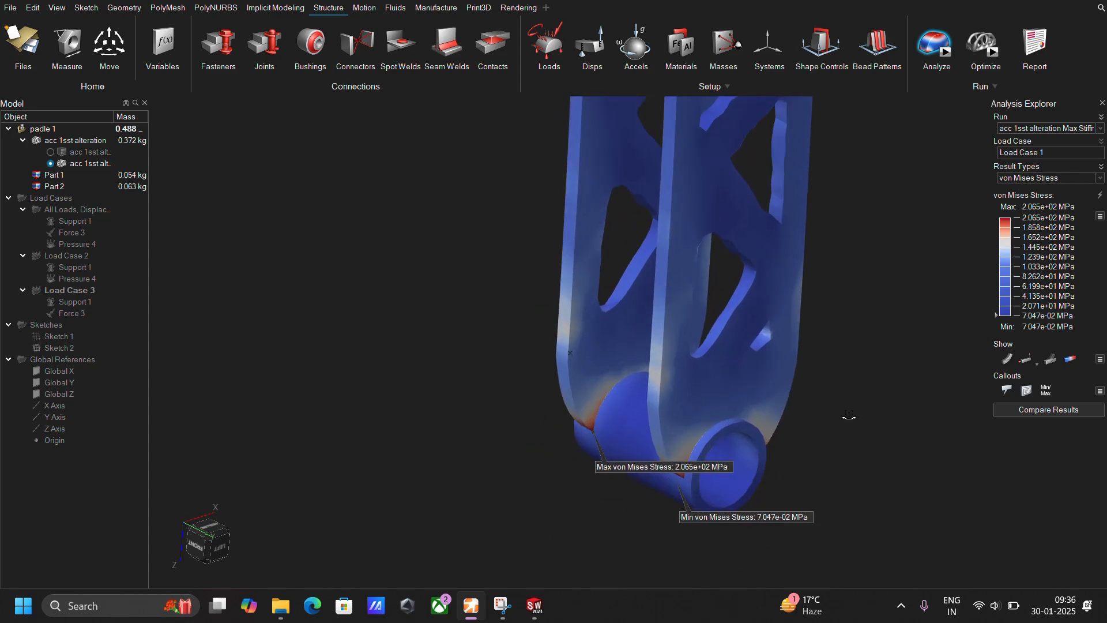
{"action": "scroll", "coordinate": [736, 233], "scroll_direction": "down", "scroll_amount": 4}
Examine the von Mises stress distribution over the whole optimized pedal, from straight on its side and from oblique angles.
{"action": "middle_click_drag", "start_coordinate": [849, 416], "coordinate": [763, 271]}
{"action": "right_click_drag", "start_coordinate": [763, 271], "coordinate": [709, 274]}
{"action": "middle_click_drag", "start_coordinate": [709, 275], "coordinate": [705, 197]}
{"action": "scroll", "coordinate": [705, 197], "scroll_direction": "down", "scroll_amount": 2}
{"action": "right_click_drag", "start_coordinate": [731, 235], "coordinate": [656, 234]}
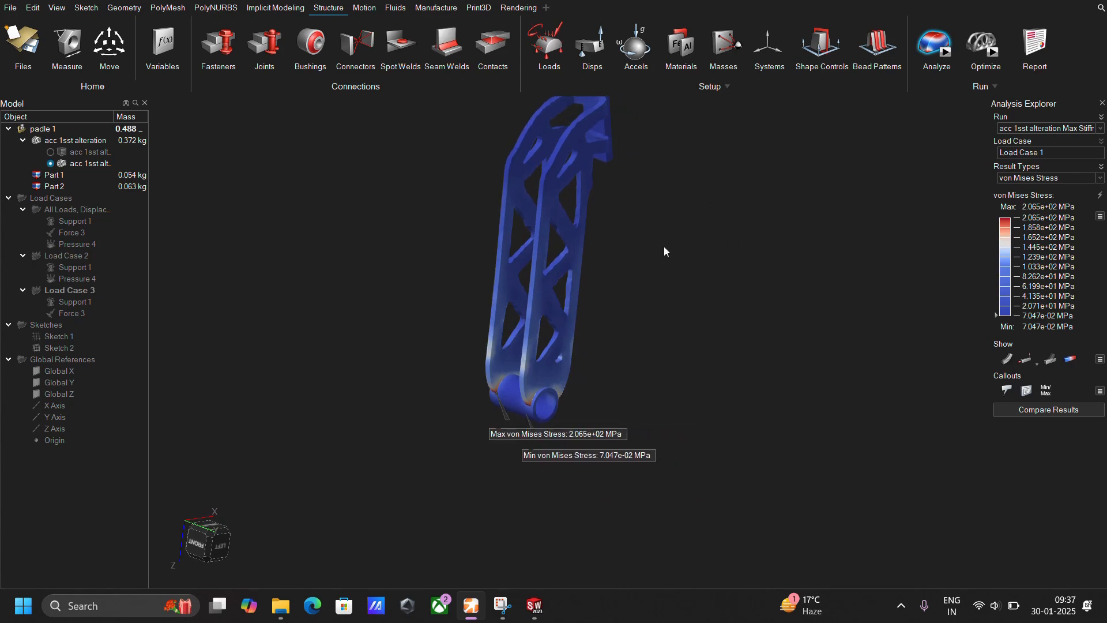
{"action": "scroll", "coordinate": [628, 229], "scroll_direction": "up", "scroll_amount": 2}
{"action": "middle_click_drag", "start_coordinate": [530, 230], "coordinate": [549, 207]}
{"action": "right_click_drag", "start_coordinate": [548, 207], "coordinate": [677, 289]}
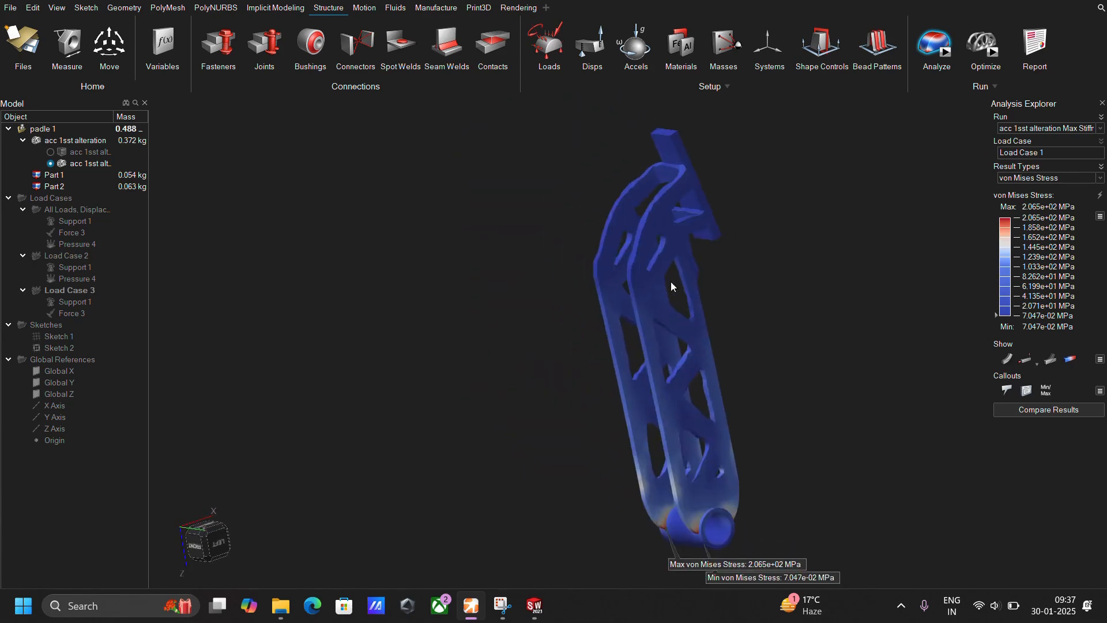
{"action": "middle_click_drag", "start_coordinate": [671, 284], "coordinate": [677, 324]}
{"action": "left_click", "coordinate": [217, 539]}
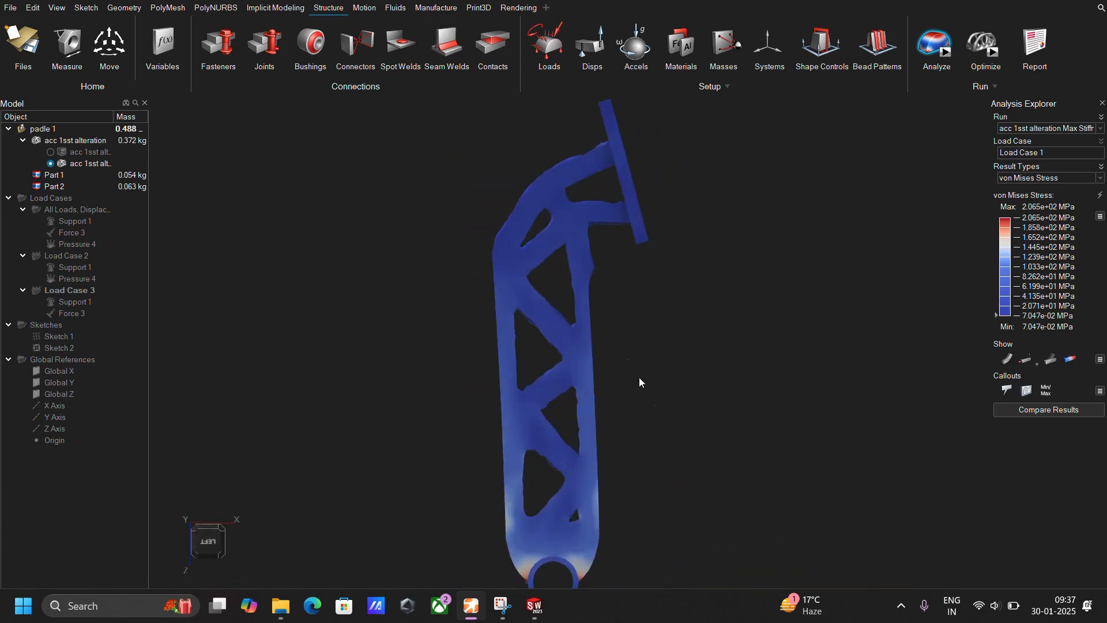
{"action": "middle_click_drag", "start_coordinate": [557, 292], "coordinate": [560, 459]}
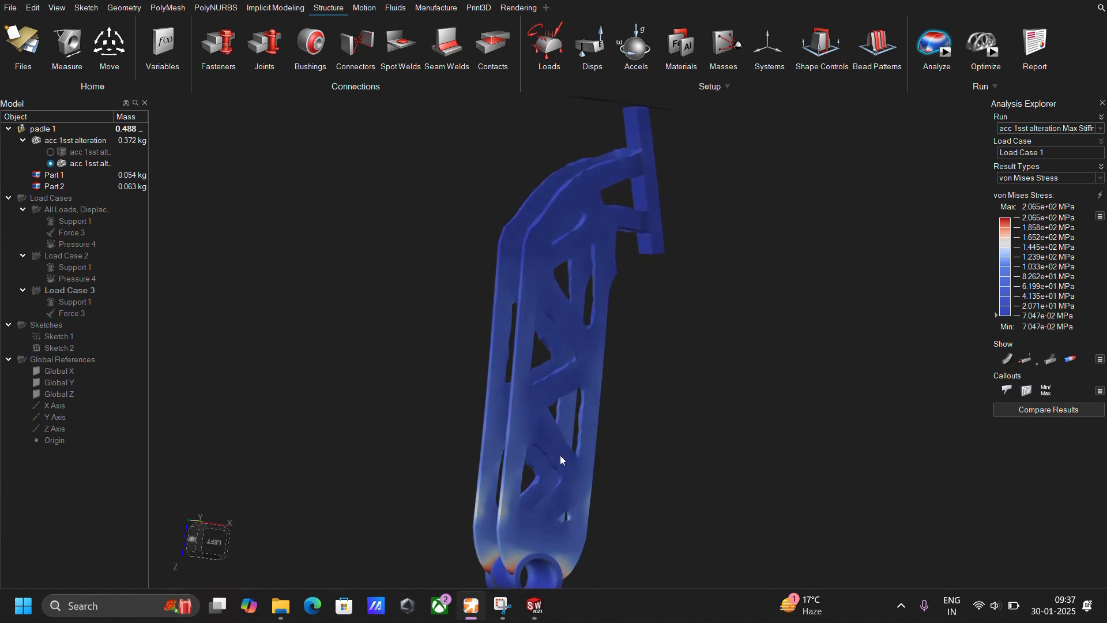
{"action": "mouse_move", "coordinate": [606, 313]}
{"action": "middle_mouse_down"}
{"action": "mouse_move", "coordinate": [658, 249]}
{"action": "mouse_move", "coordinate": [577, 366]}
{"action": "mouse_move", "coordinate": [606, 383]}
{"action": "mouse_move", "coordinate": [604, 245]}
{"action": "mouse_move", "coordinate": [612, 348]}
{"action": "mouse_move", "coordinate": [686, 359]}
{"action": "middle_mouse_up"}
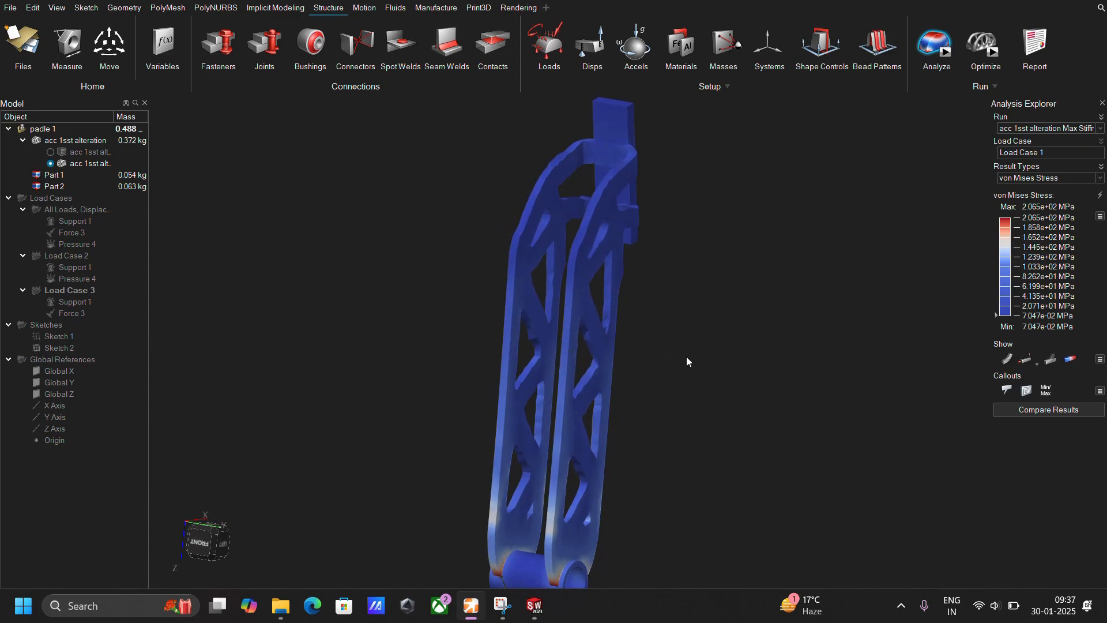
{"action": "middle_click_drag", "start_coordinate": [686, 356], "coordinate": [657, 406]}
Fit PolyNURBS geometry to the optimized pedal shape and inspect where its arms meet the foot plate.
{"action": "left_click", "coordinate": [1058, 220]}
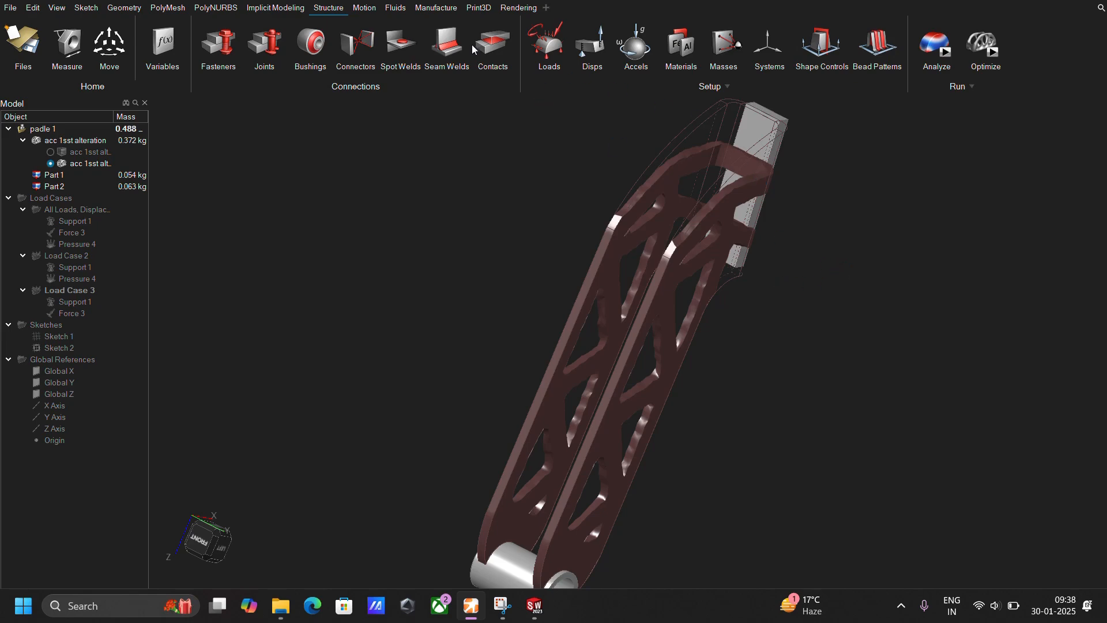
{"action": "left_click", "coordinate": [772, 242]}
{"action": "scroll", "coordinate": [761, 245], "scroll_direction": "up", "scroll_amount": 2}
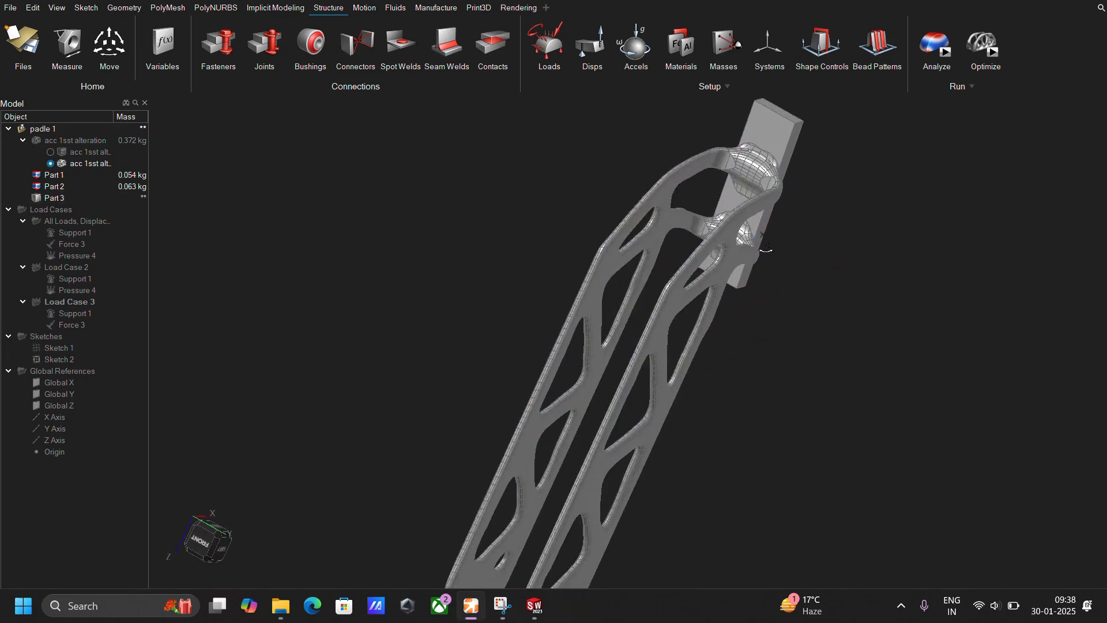
{"action": "middle_click_drag", "start_coordinate": [761, 248], "coordinate": [691, 227]}
{"action": "right_click_drag", "start_coordinate": [812, 290], "coordinate": [727, 233]}
{"action": "middle_click_drag", "start_coordinate": [712, 254], "coordinate": [621, 332]}
{"action": "right_click_drag", "start_coordinate": [622, 330], "coordinate": [754, 355]}
{"action": "middle_click_drag", "start_coordinate": [754, 355], "coordinate": [812, 252]}
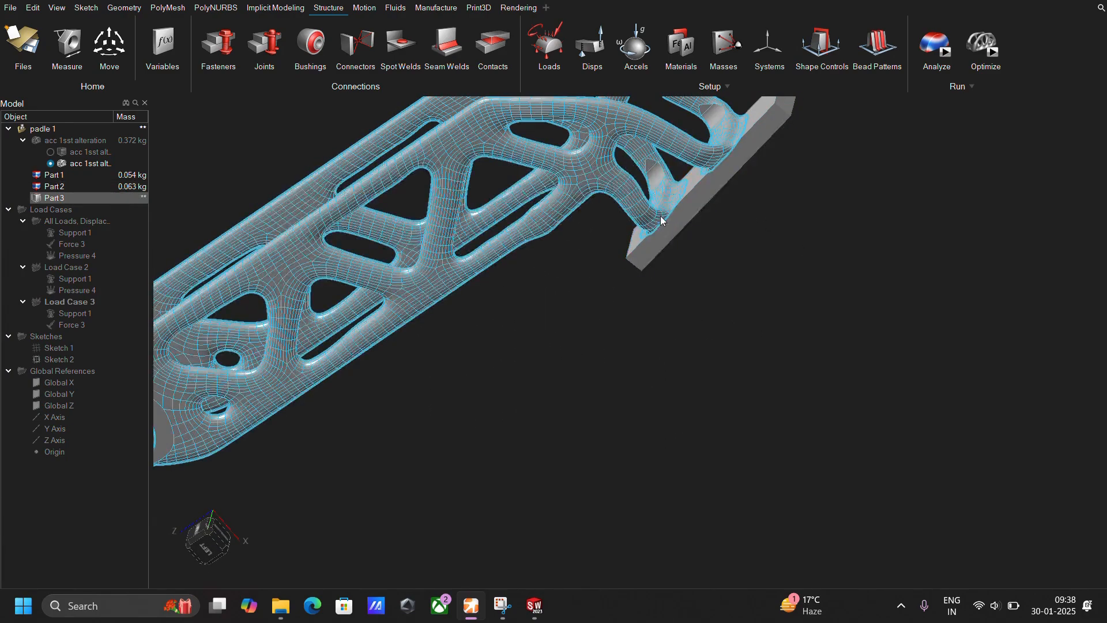
{"action": "scroll", "coordinate": [661, 283], "scroll_direction": "down", "scroll_amount": 2}
{"action": "middle_click_drag", "start_coordinate": [687, 366], "coordinate": [576, 262]}
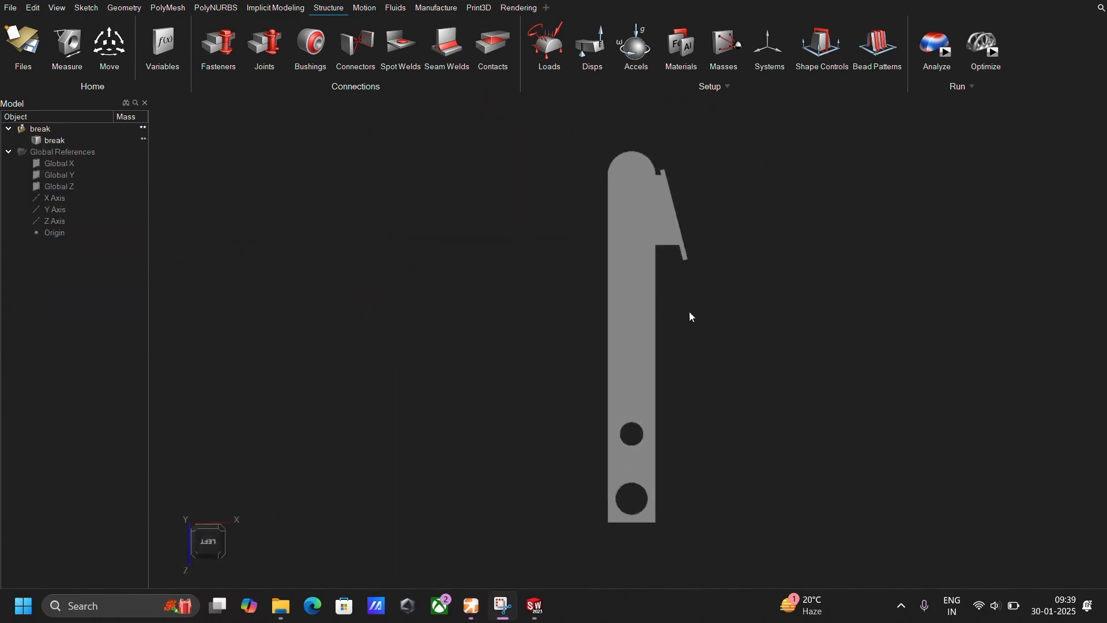
{"action": "middle_click_drag", "start_coordinate": [690, 316], "coordinate": [686, 248]}
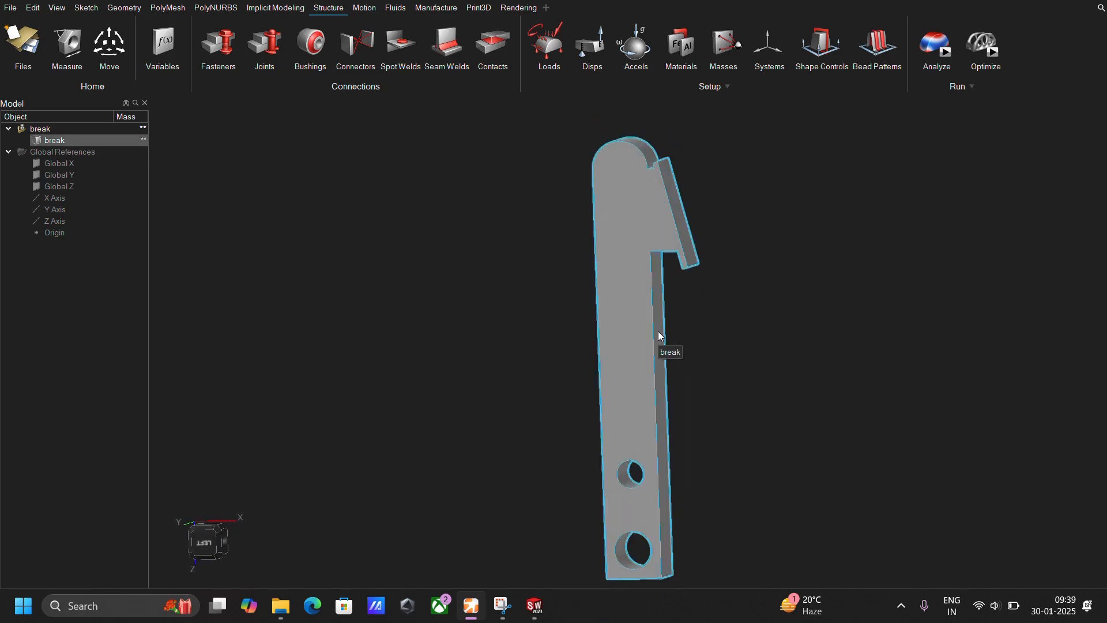
Assign a material to the brake pedal part "break" and calculate its mass.
{"action": "mouse_move", "coordinate": [659, 338]}
{"action": "middle_mouse_down"}
{"action": "mouse_move", "coordinate": [713, 435]}
{"action": "mouse_move", "coordinate": [760, 443]}
{"action": "mouse_move", "coordinate": [729, 402]}
{"action": "mouse_move", "coordinate": [709, 290]}
{"action": "mouse_move", "coordinate": [607, 230]}
{"action": "middle_mouse_up"}
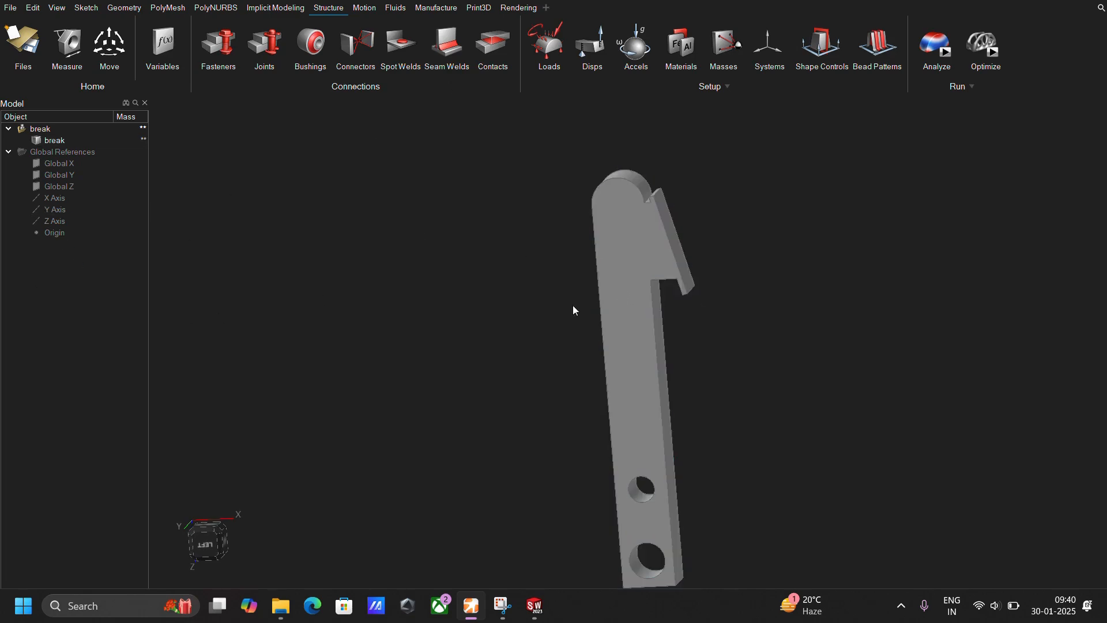
{"action": "left_click", "coordinate": [644, 278]}
{"action": "left_click", "coordinate": [471, 204]}
{"action": "left_click", "coordinate": [651, 247]}
{"action": "right_click", "coordinate": [650, 247]}
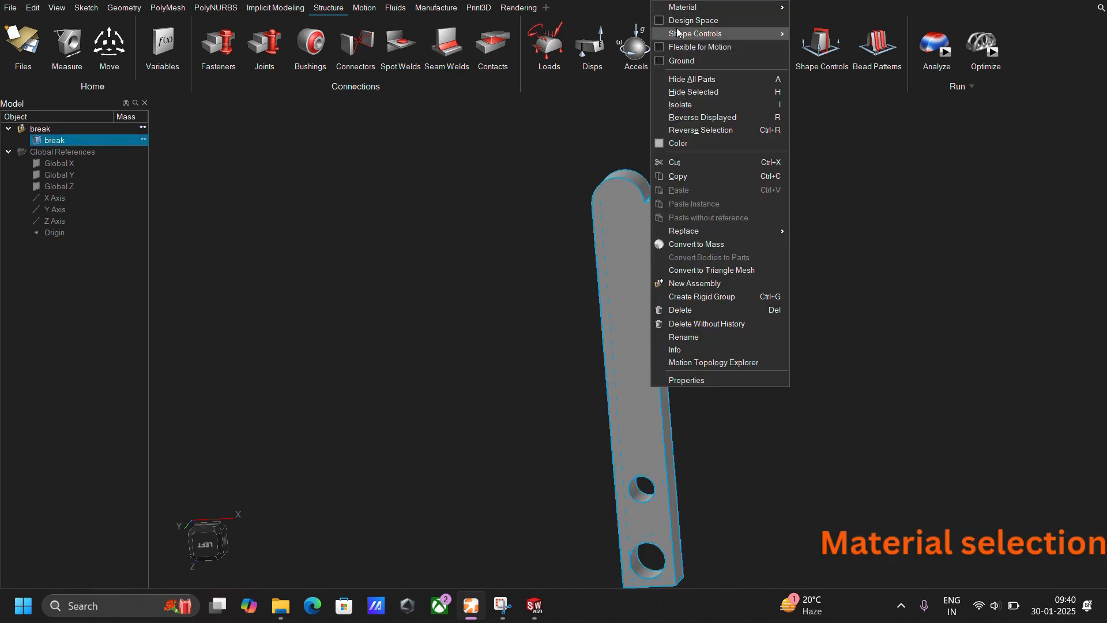
{"action": "left_click", "coordinate": [835, 58]}
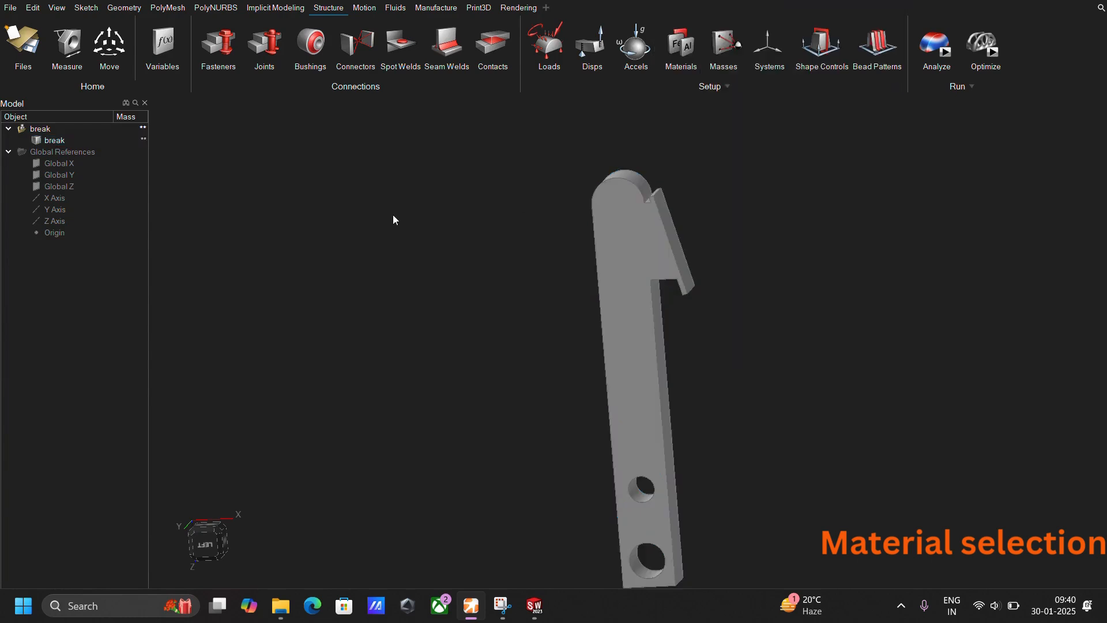
{"action": "left_click", "coordinate": [136, 153]}
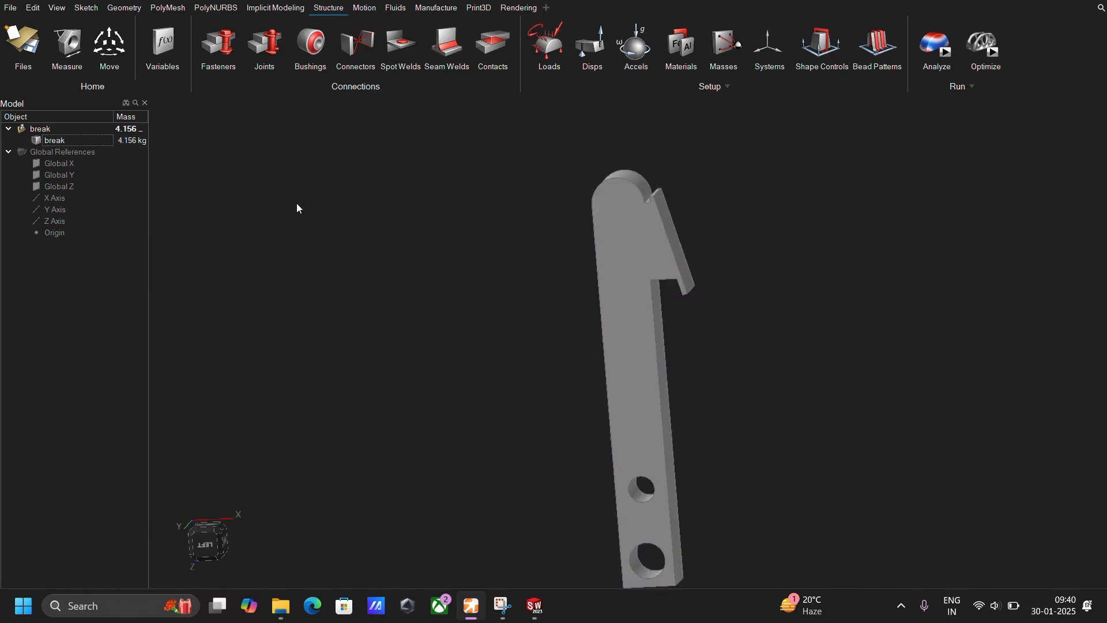
{"action": "middle_click_drag", "start_coordinate": [309, 176], "coordinate": [362, 187]}
{"action": "middle_click_drag", "start_coordinate": [637, 295], "coordinate": [599, 302]}
{"action": "scroll", "coordinate": [596, 285], "scroll_direction": "down", "scroll_amount": 1}
{"action": "middle_click_drag", "start_coordinate": [648, 368], "coordinate": [623, 376]}
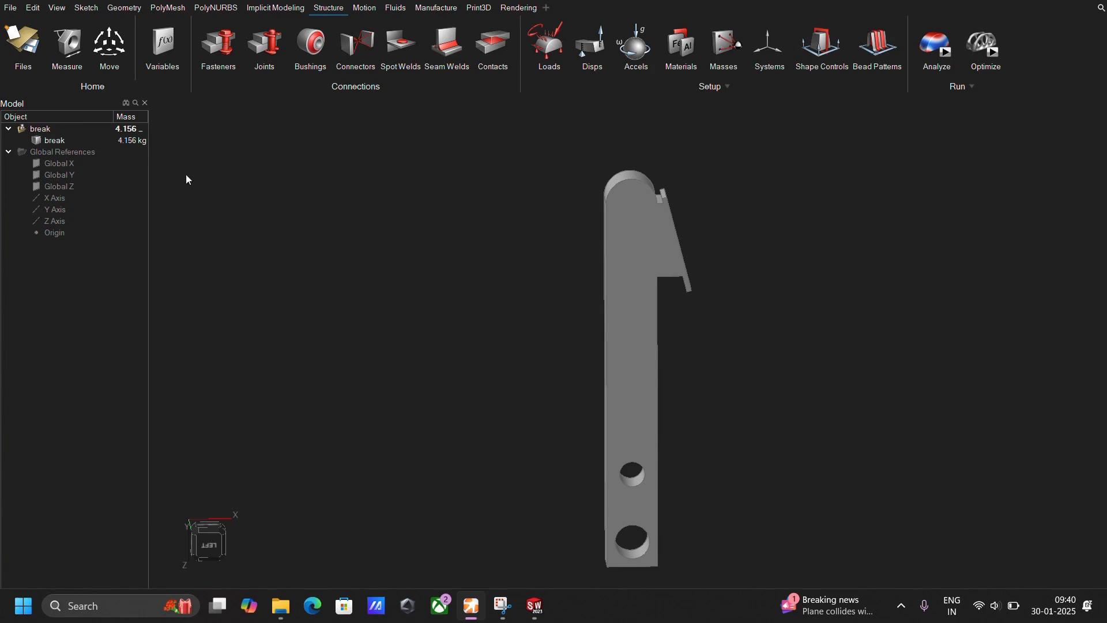
{"action": "middle_click_drag", "start_coordinate": [582, 257], "coordinate": [555, 248]}
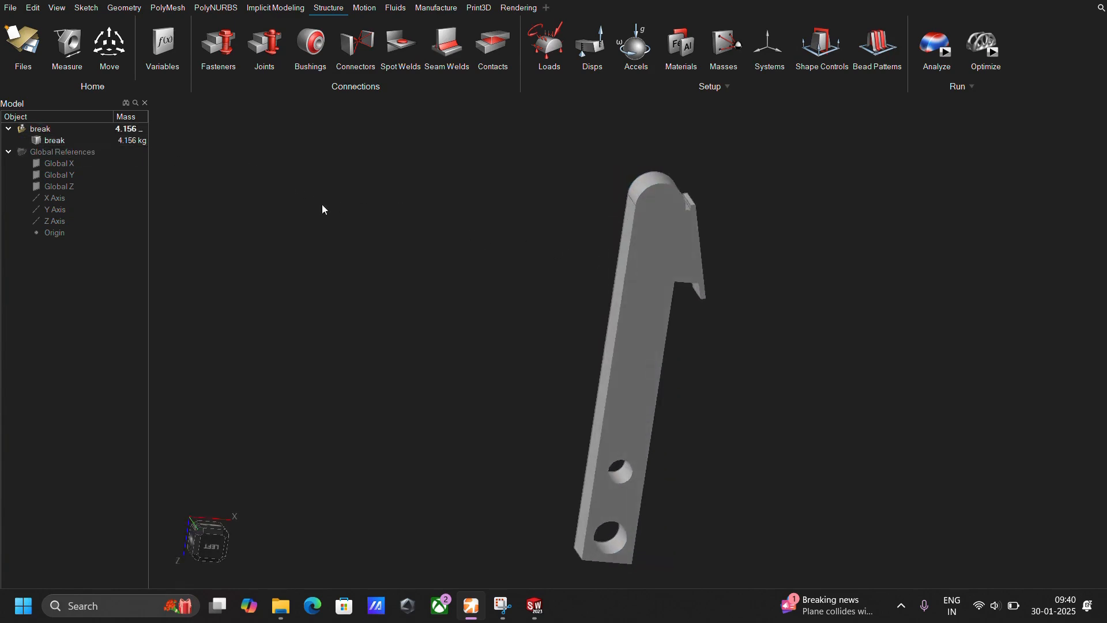
{"action": "right_click", "coordinate": [658, 248]}
{"action": "left_click", "coordinate": [498, 215]}
Partition the two holes at the lower end of the brake pedal with a 3 mm thickness.
{"action": "left_click", "coordinate": [124, 7]}
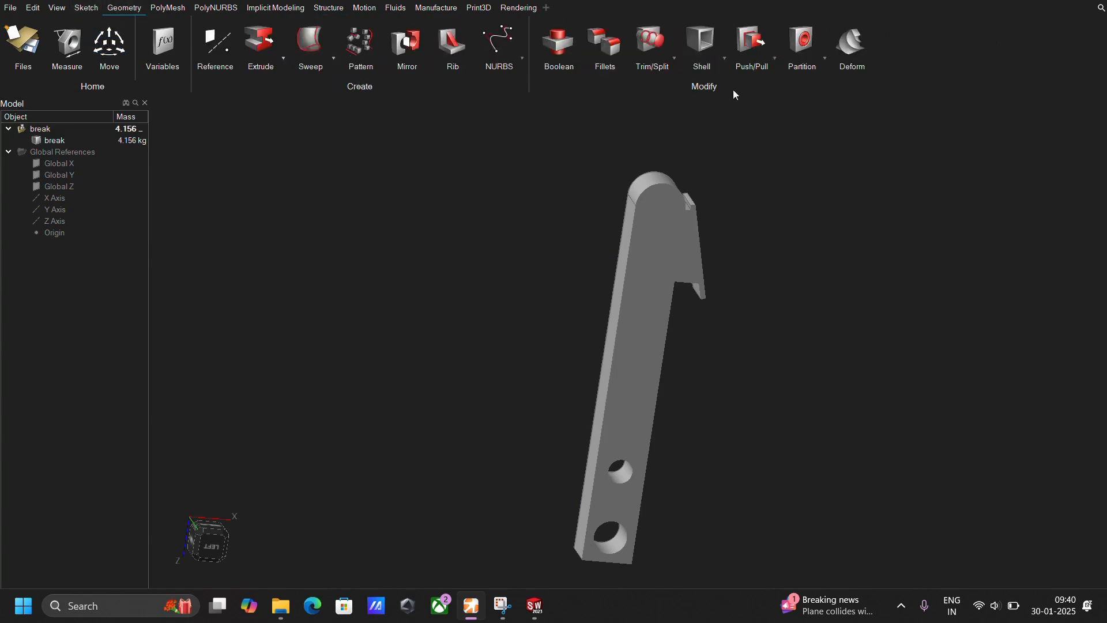
{"action": "left_click", "coordinate": [801, 43]}
{"action": "scroll", "coordinate": [626, 530], "scroll_direction": "up", "scroll_amount": 2}
{"action": "left_click", "coordinate": [629, 465]}
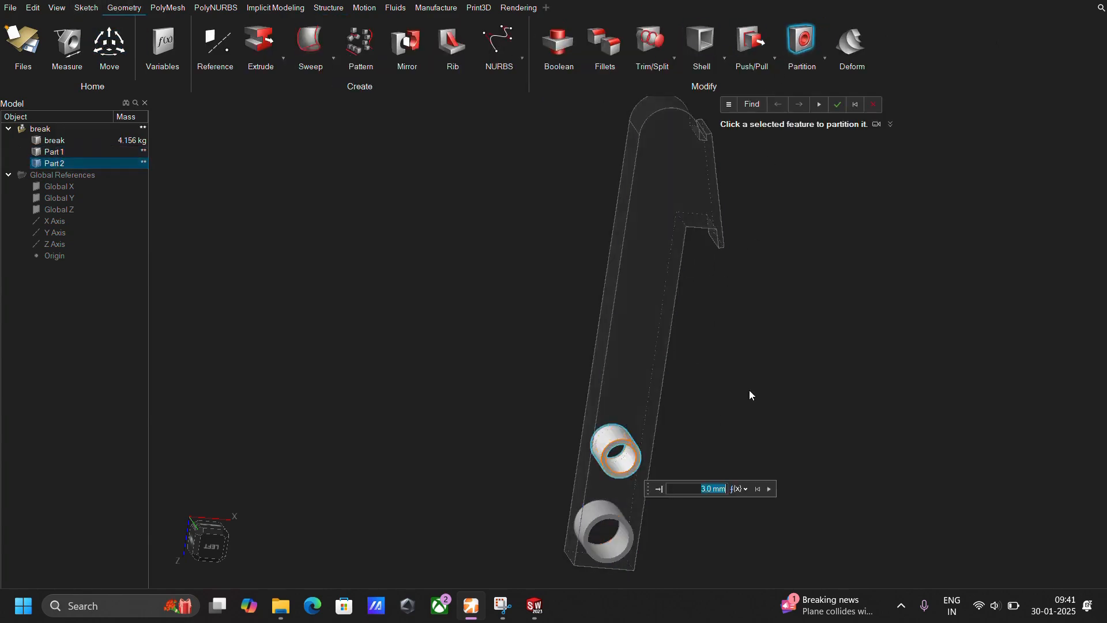
Partition the slanted foot plate from the brake pedal with a 4 mm thickness and finish partitioning.
{"action": "scroll", "coordinate": [749, 388], "scroll_direction": "down", "scroll_amount": 2}
{"action": "middle_click_drag", "start_coordinate": [758, 341], "coordinate": [696, 331]}
{"action": "scroll", "coordinate": [691, 237], "scroll_direction": "up", "scroll_amount": 1}
{"action": "scroll", "coordinate": [695, 207], "scroll_direction": "up", "scroll_amount": 1}
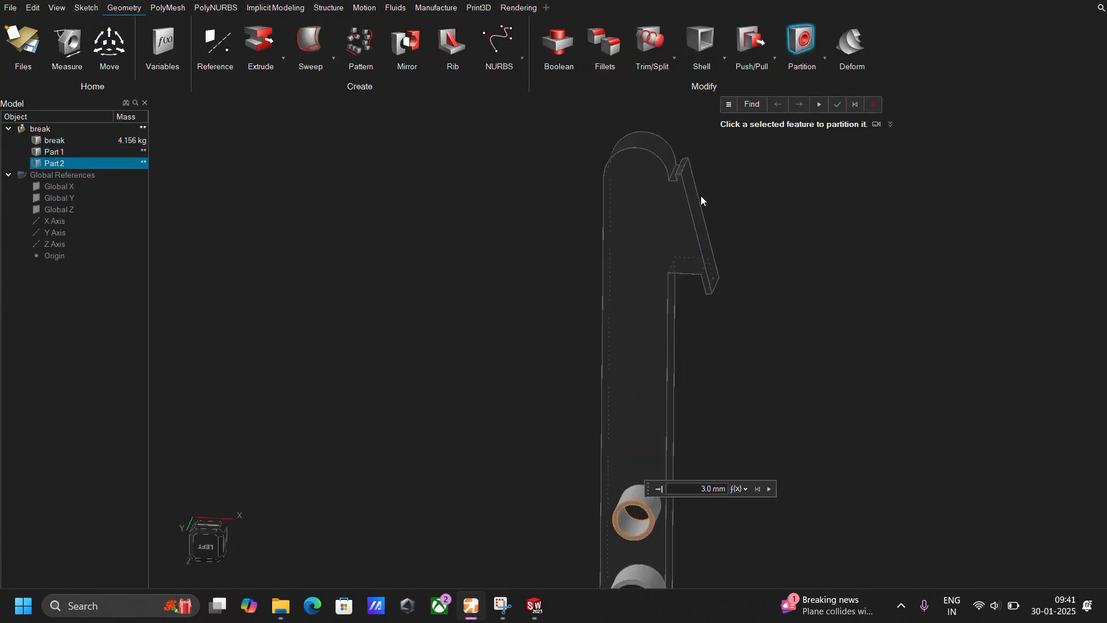
{"action": "left_click", "coordinate": [692, 190]}
{"action": "left_click", "coordinate": [693, 193]}
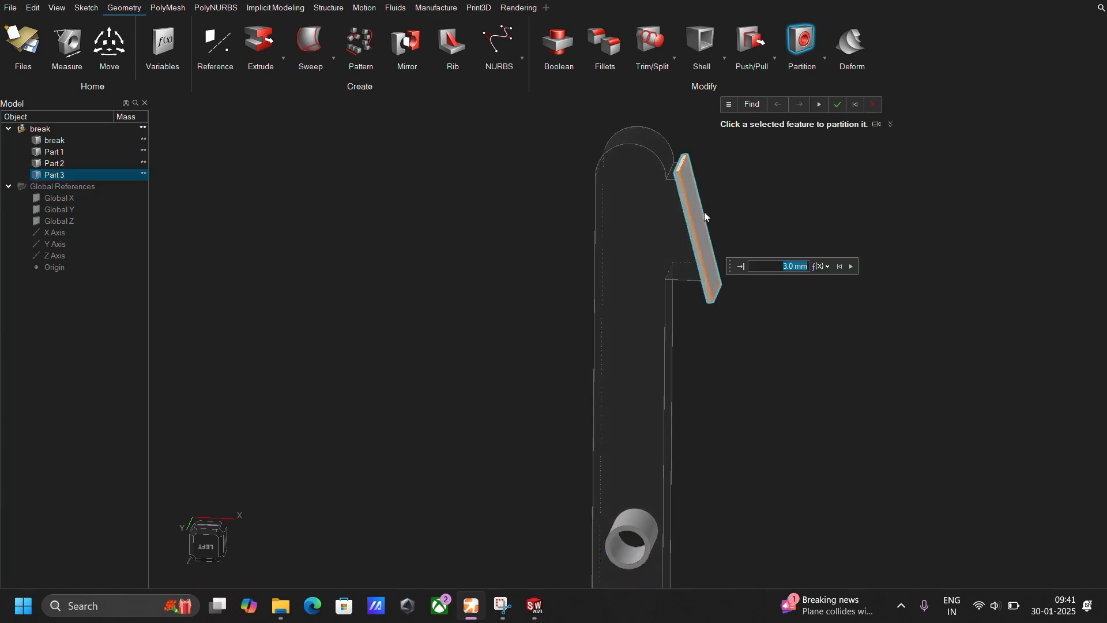
{"action": "scroll", "coordinate": [806, 334], "scroll_direction": "up", "scroll_amount": 2}
{"action": "type", "text": "4"}
{"action": "key", "text": "Return"}
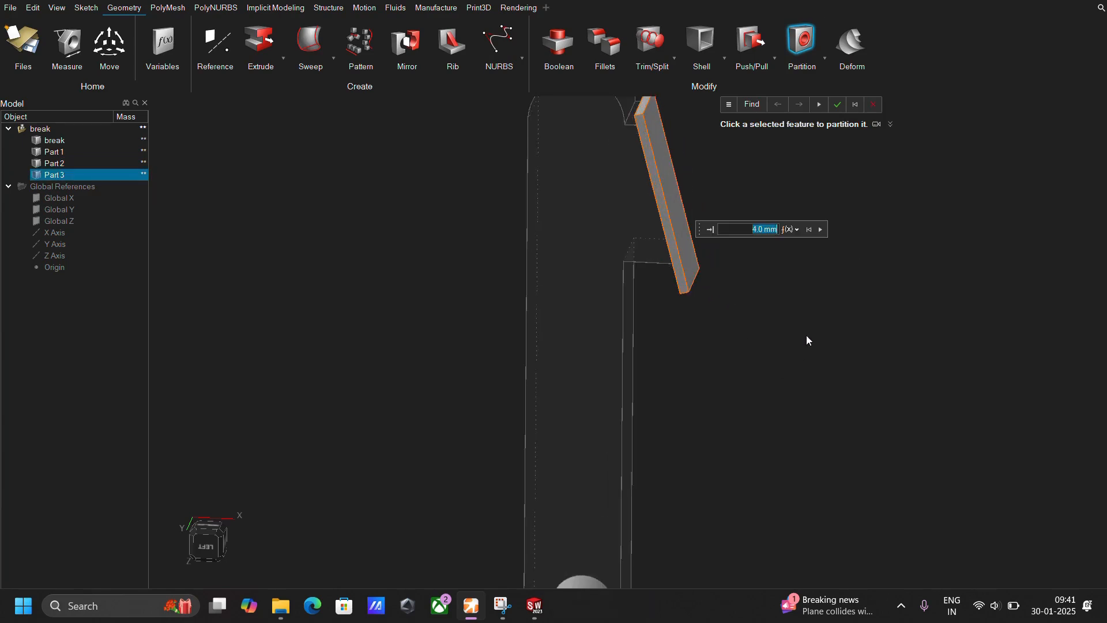
{"action": "scroll", "coordinate": [753, 354], "scroll_direction": "down", "scroll_amount": 2}
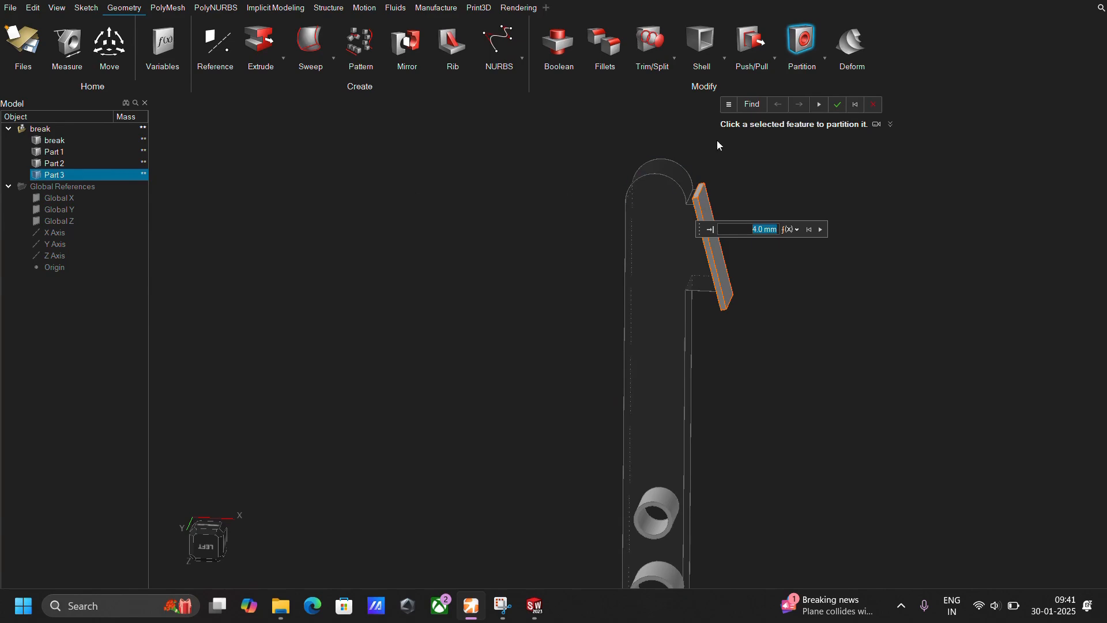
{"action": "left_click", "coordinate": [839, 107]}
Make the main body of the brake pedal the design space.
{"action": "right_click", "coordinate": [683, 235]}
{"action": "left_click", "coordinate": [699, 256]}
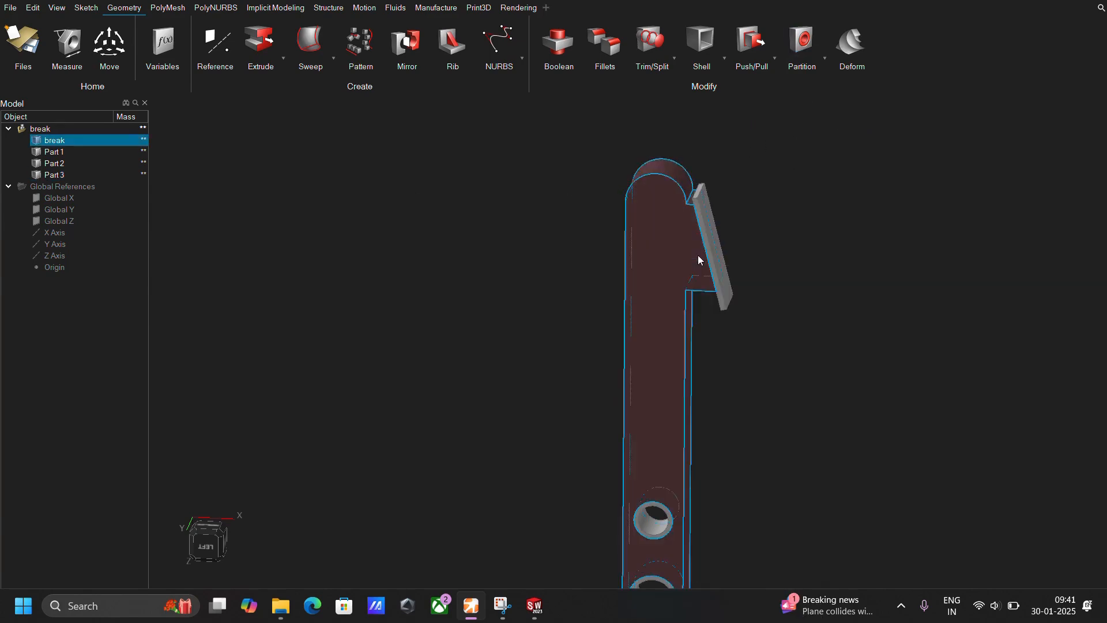
{"action": "scroll", "coordinate": [788, 346], "scroll_direction": "down", "scroll_amount": 2}
{"action": "left_click", "coordinate": [787, 345]}
{"action": "middle_click_drag", "start_coordinate": [787, 347], "coordinate": [820, 348]}
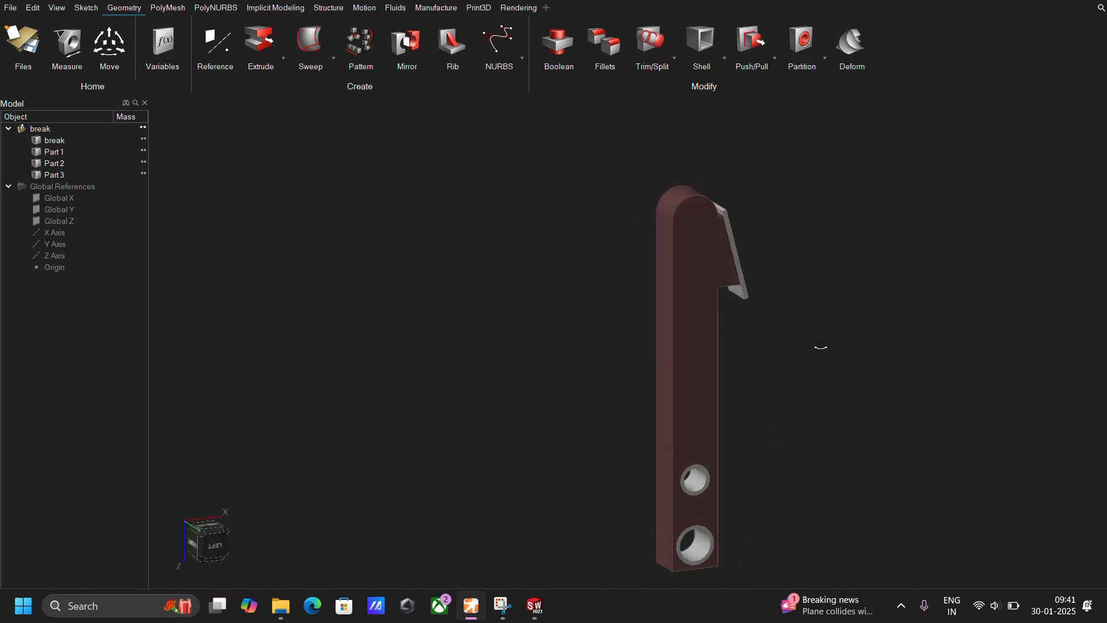
{"action": "left_click", "coordinate": [686, 236]}
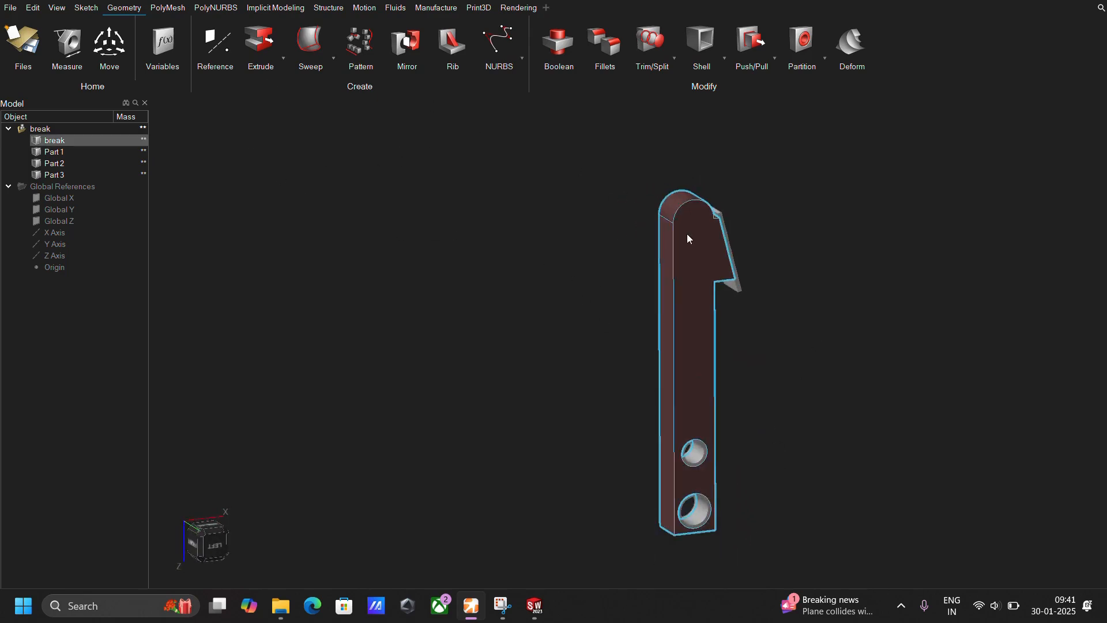
{"action": "middle_click_drag", "start_coordinate": [687, 235], "coordinate": [667, 307]}
{"action": "left_click", "coordinate": [519, 248]}
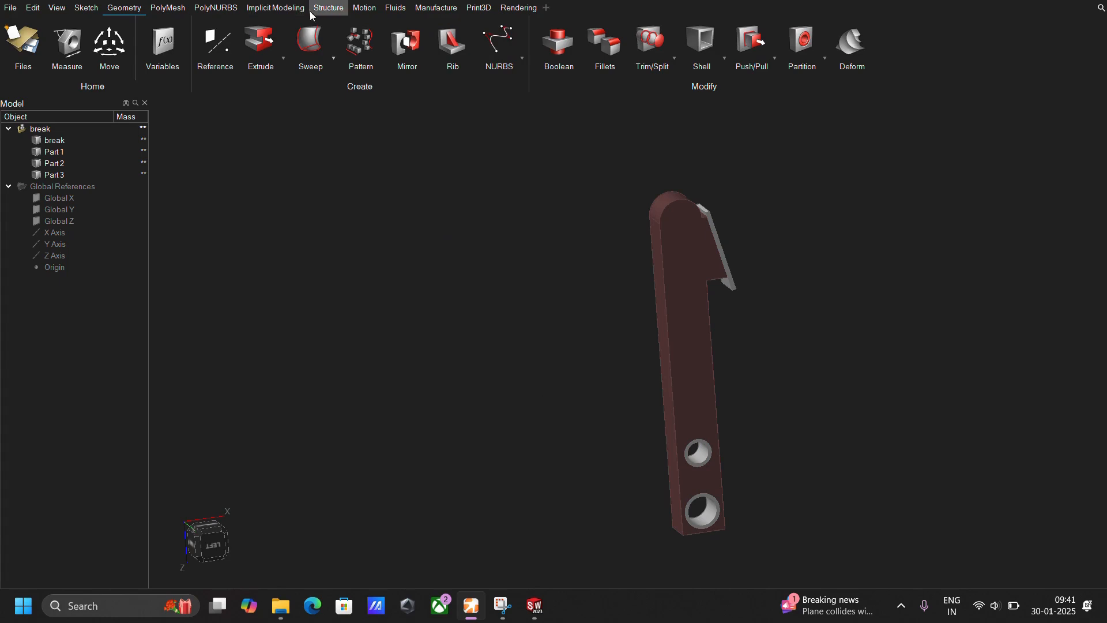
Add a fixed support inside the larger hole at the lower end of the brake pedal.
{"action": "left_click", "coordinate": [329, 7]}
{"action": "left_click", "coordinate": [550, 57]}
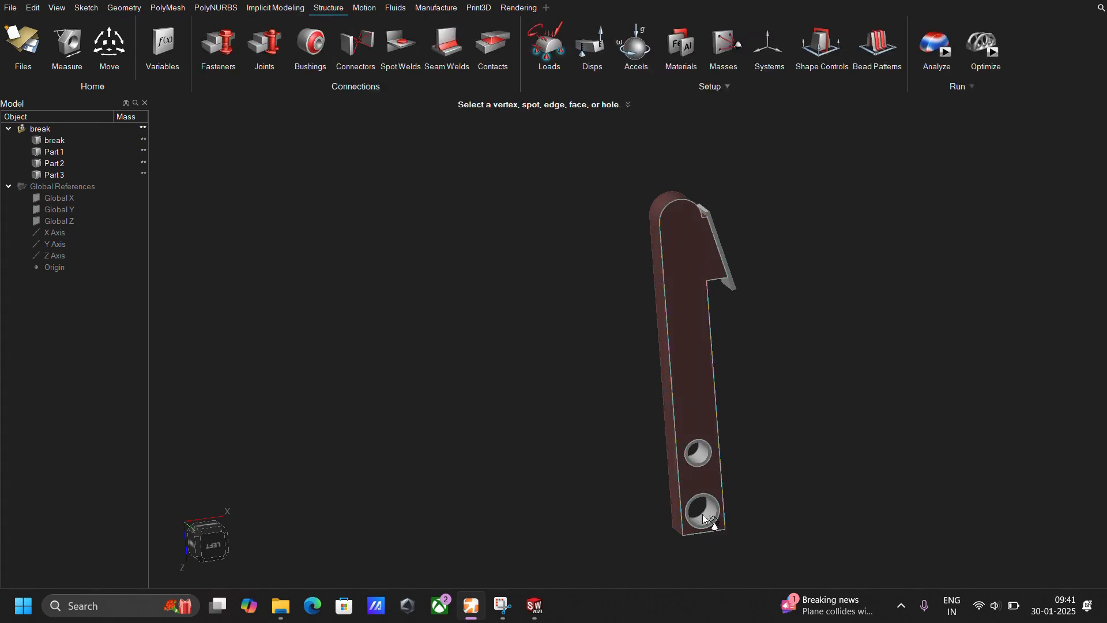
{"action": "scroll", "coordinate": [719, 530], "scroll_direction": "up", "scroll_amount": 3}
{"action": "left_click", "coordinate": [709, 507]}
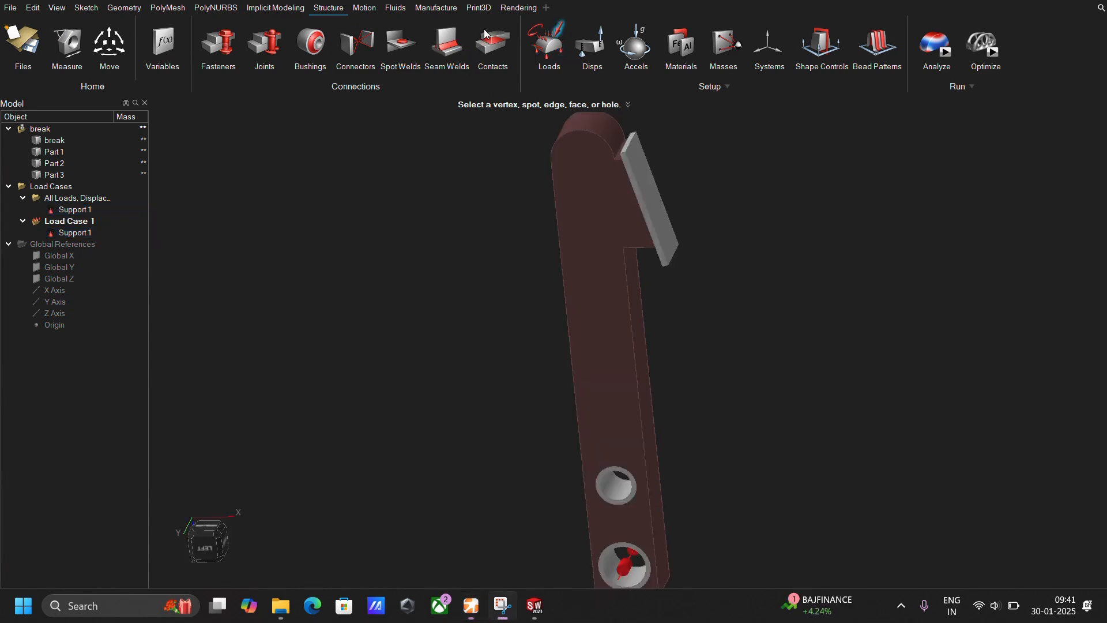
Apply an 85 N force along the Y axis to the outer face of the foot plate.
{"action": "left_click", "coordinate": [651, 193]}
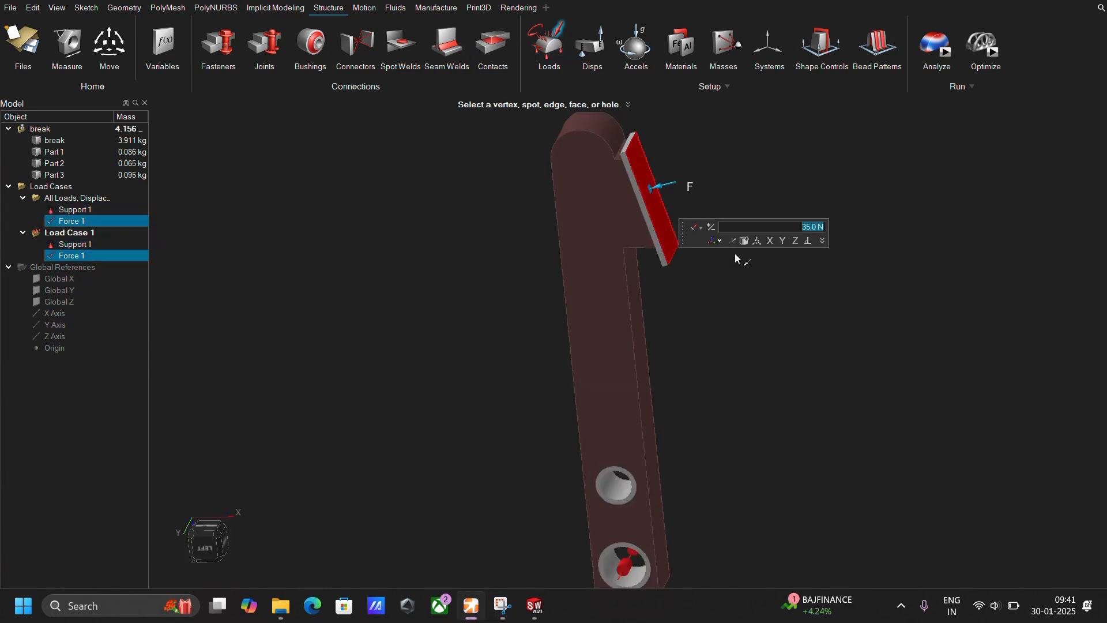
{"action": "left_click", "coordinate": [782, 240]}
{"action": "left_click_drag", "start_coordinate": [799, 227], "coordinate": [850, 228]}
{"action": "type", "text": "85"}
{"action": "key", "text": "Return"}
{"action": "left_click", "coordinate": [809, 286]}
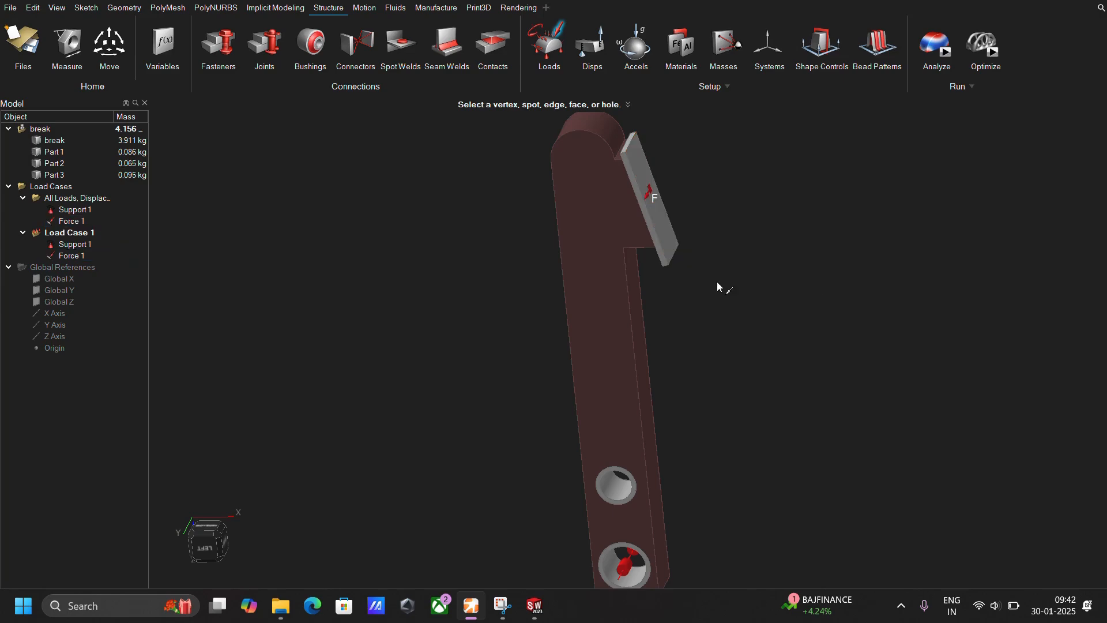
{"action": "mouse_move", "coordinate": [680, 277]}
{"action": "middle_mouse_down"}
{"action": "mouse_move", "coordinate": [652, 275]}
{"action": "mouse_move", "coordinate": [694, 270]}
{"action": "middle_mouse_up"}
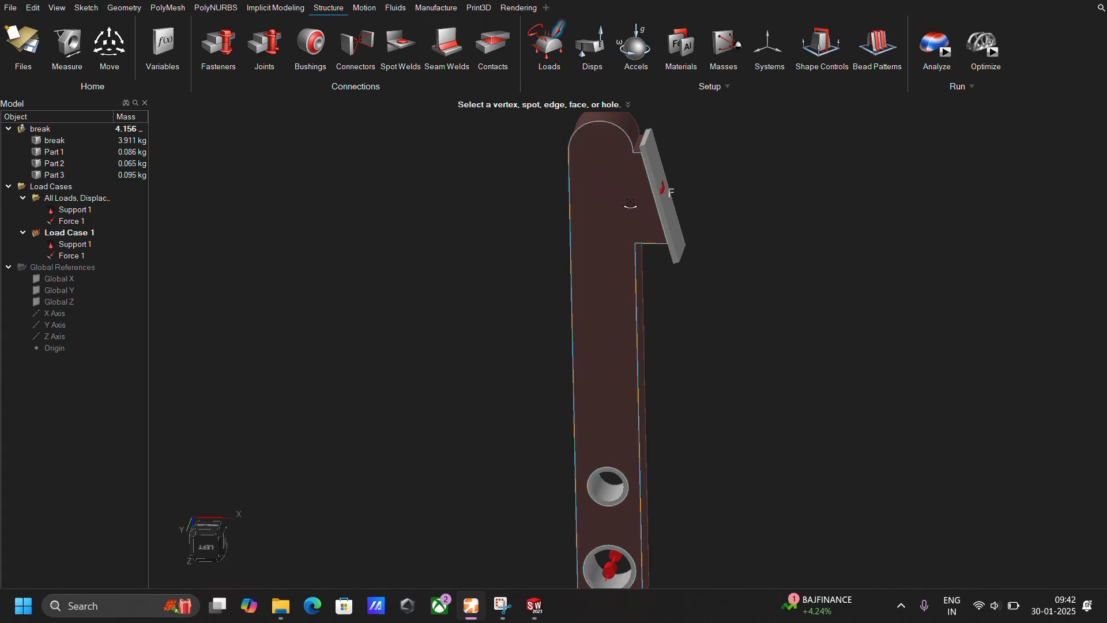
{"action": "middle_click_drag", "start_coordinate": [630, 208], "coordinate": [615, 204]}
{"action": "key", "text": "Escape"}
Apply a pressure load to the outer face of the foot plate and set its magnitude.
{"action": "left_click", "coordinate": [550, 45]}
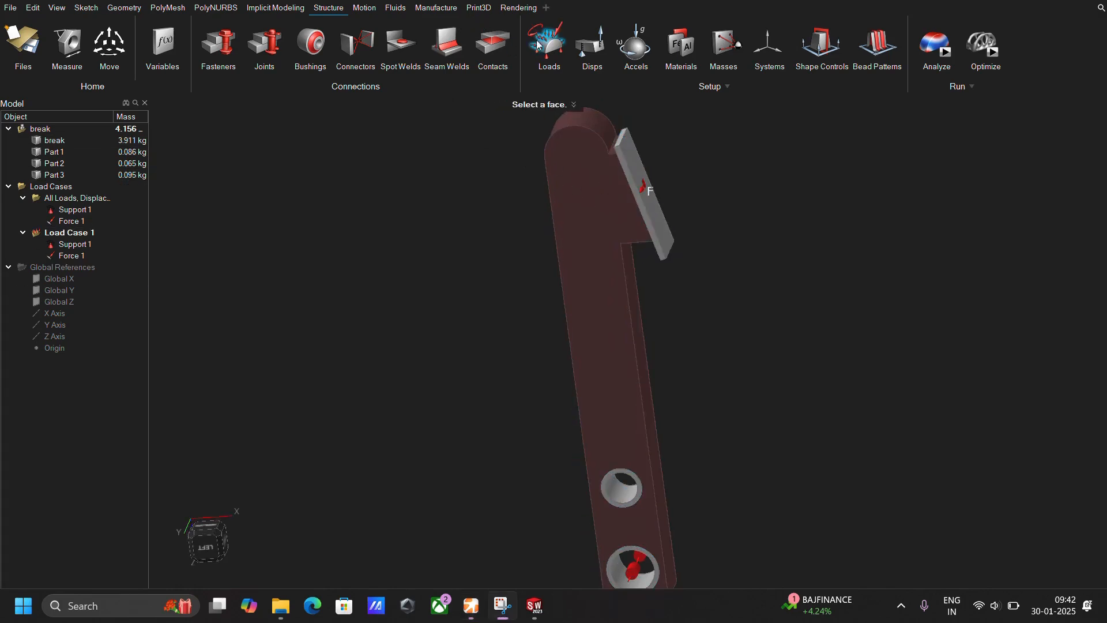
{"action": "scroll", "coordinate": [649, 269], "scroll_direction": "up", "scroll_amount": 1}
{"action": "middle_click_drag", "start_coordinate": [656, 214], "coordinate": [634, 195]}
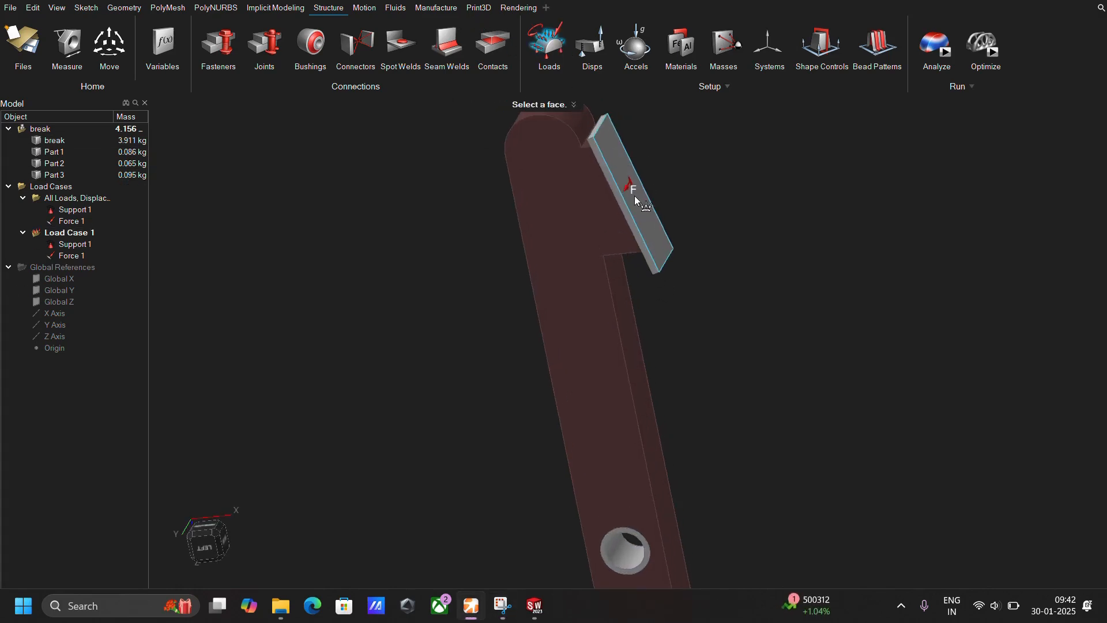
{"action": "left_click", "coordinate": [634, 193]}
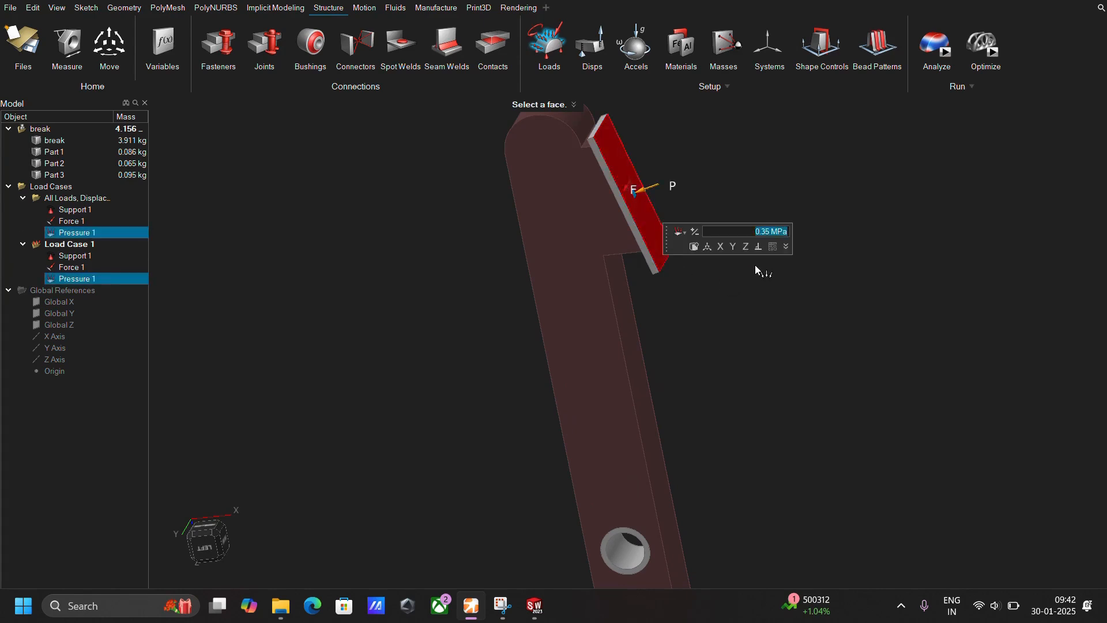
{"action": "type", "text": "618"}
{"action": "key", "text": "Return"}
{"action": "left_click", "coordinate": [801, 267]}
{"action": "middle_click_drag", "start_coordinate": [800, 267], "coordinate": [692, 265]}
{"action": "scroll", "coordinate": [726, 266], "scroll_direction": "down", "scroll_amount": 3}
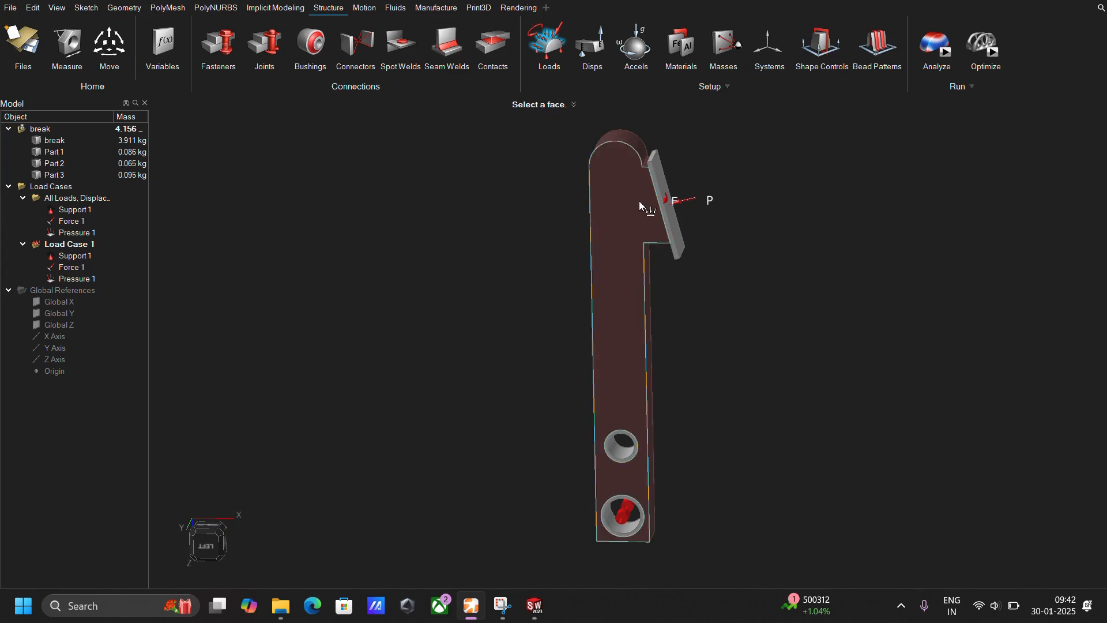
Apply a 2200 N force to the smaller, upper hole of the brake pedal.
{"action": "middle_click_drag", "start_coordinate": [618, 461], "coordinate": [645, 448]}
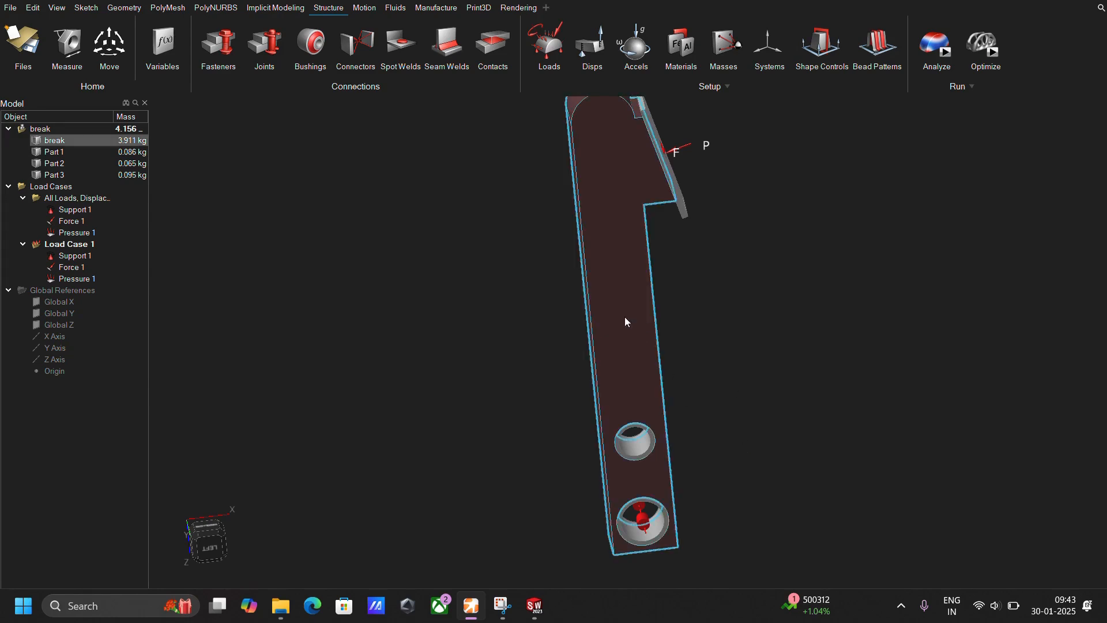
{"action": "key", "text": "f"}
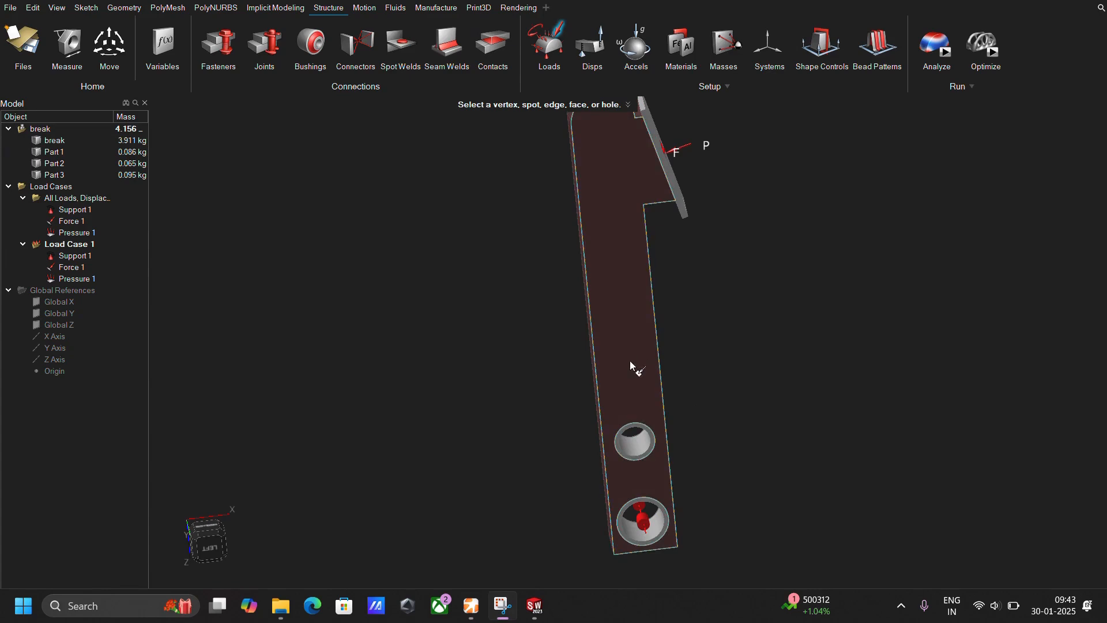
{"action": "left_click", "coordinate": [638, 448]}
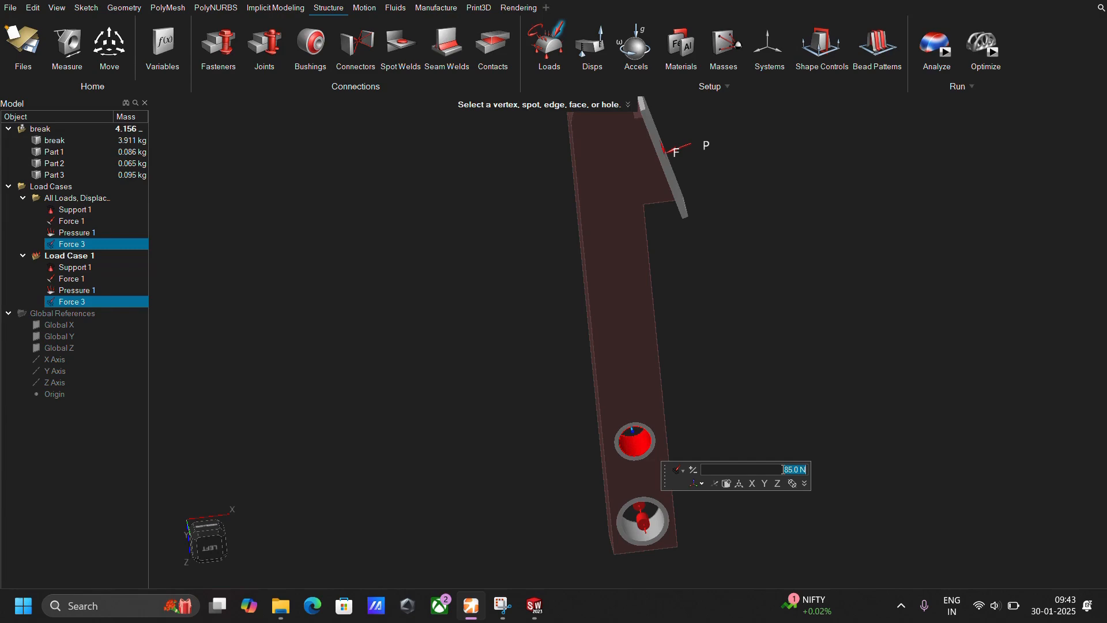
{"action": "type", "text": "22002200"}
{"action": "key", "text": "Return"}
{"action": "left_click", "coordinate": [792, 519]}
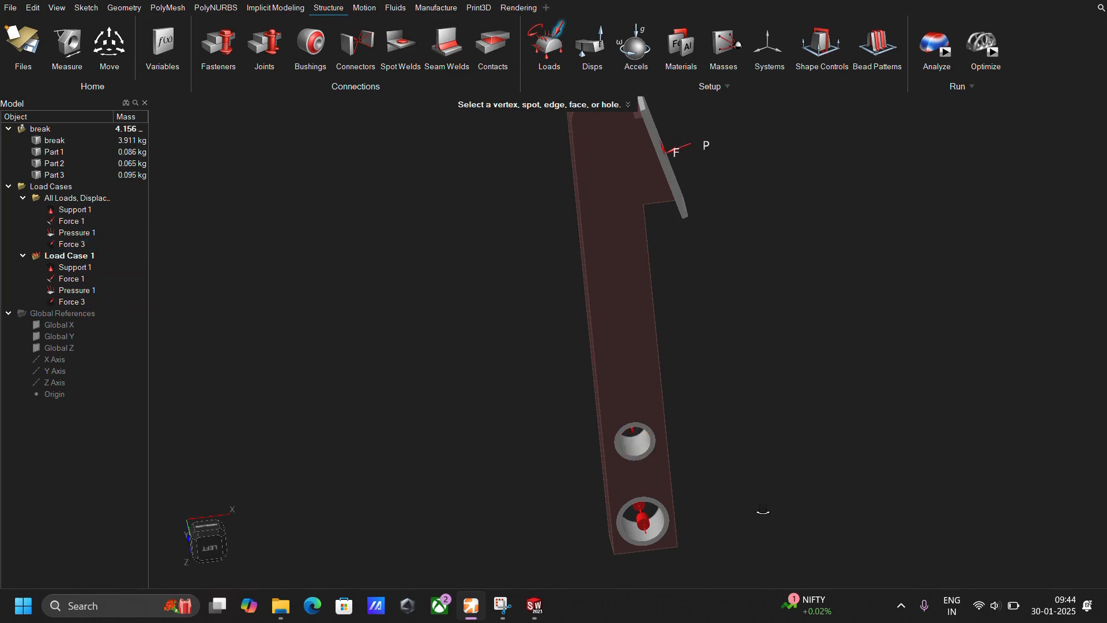
Redirect the 2200 N force in the smaller hole along the X axis.
{"action": "middle_click_drag", "start_coordinate": [761, 511], "coordinate": [801, 512]}
{"action": "middle_click_drag", "start_coordinate": [647, 445], "coordinate": [636, 414]}
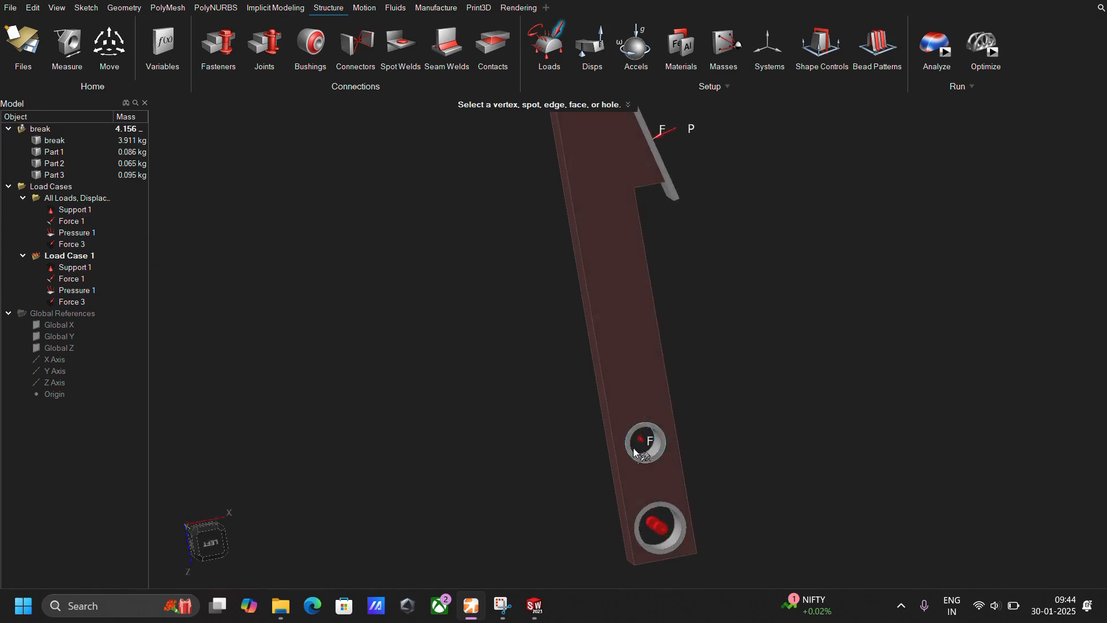
{"action": "left_click", "coordinate": [638, 441]}
{"action": "middle_click_drag", "start_coordinate": [722, 404], "coordinate": [817, 414]}
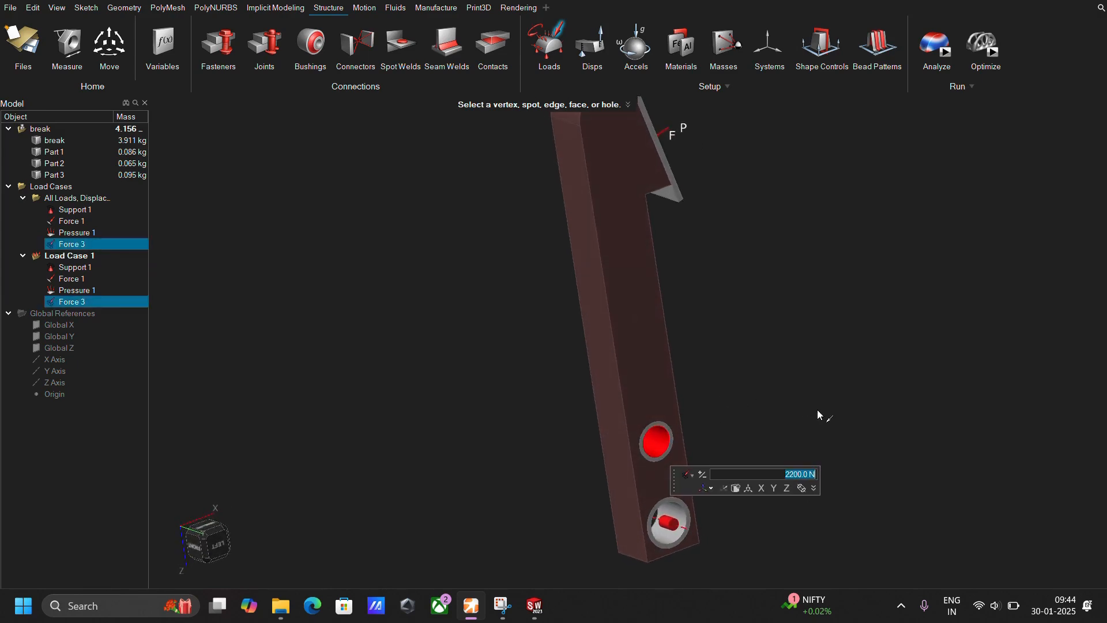
{"action": "middle_click_drag", "start_coordinate": [761, 489], "coordinate": [708, 434]}
{"action": "left_click", "coordinate": [701, 425]}
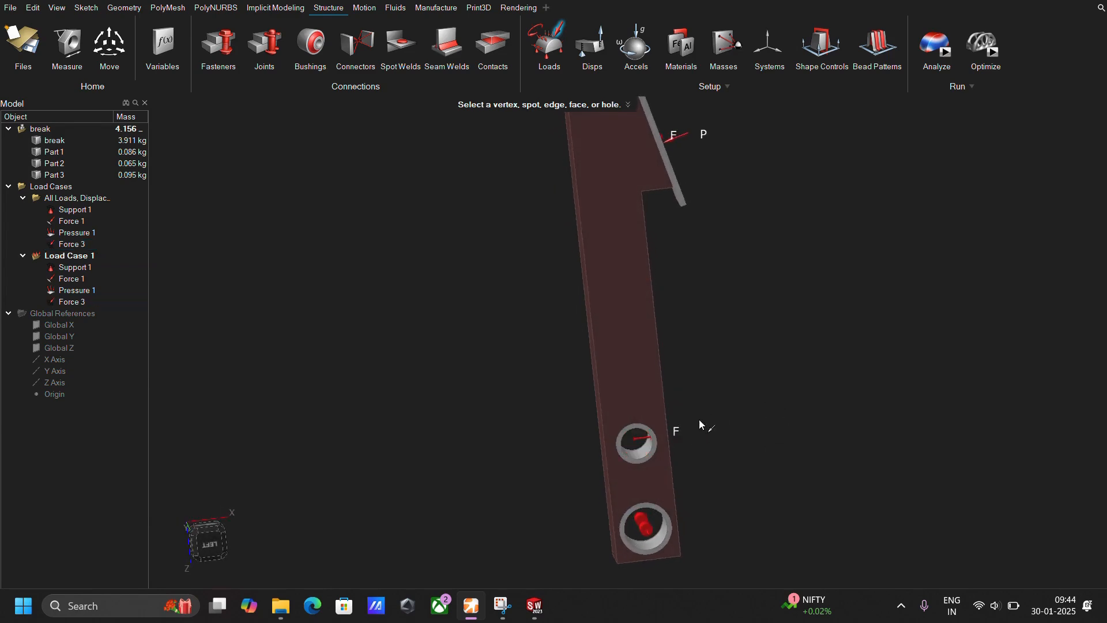
Examine the placement and directions of the support, forces and pressure on the whole brake pedal.
{"action": "scroll", "coordinate": [673, 449], "scroll_direction": "up", "scroll_amount": 4}
{"action": "scroll", "coordinate": [717, 433], "scroll_direction": "down", "scroll_amount": 5}
{"action": "right_click_drag", "start_coordinate": [706, 373], "coordinate": [661, 408]}
{"action": "scroll", "coordinate": [666, 404], "scroll_direction": "up", "scroll_amount": 1}
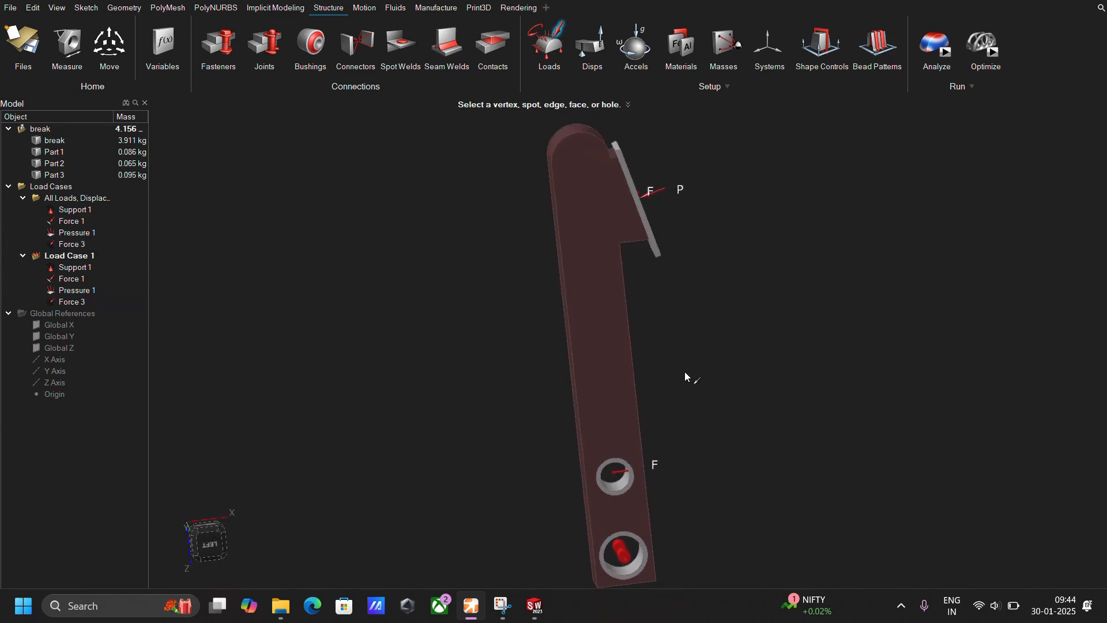
{"action": "middle_click_drag", "start_coordinate": [683, 371], "coordinate": [699, 270]}
{"action": "scroll", "coordinate": [686, 270], "scroll_direction": "down", "scroll_amount": 2}
{"action": "middle_click_drag", "start_coordinate": [655, 349], "coordinate": [621, 349]}
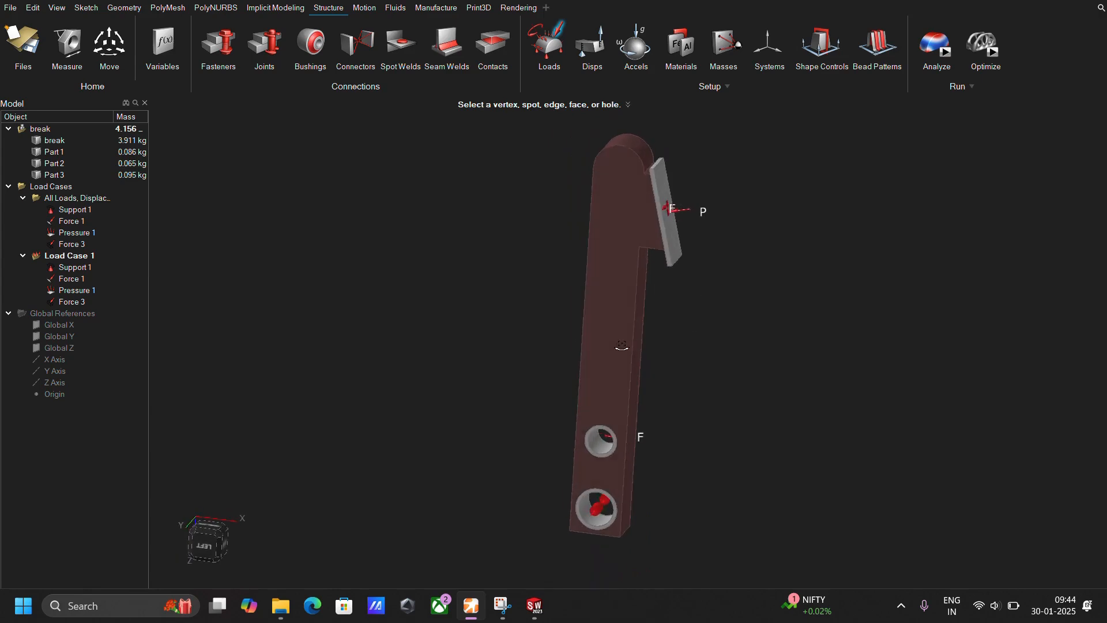
Add a Radial draw shape control to the brake pedal's main arm.
{"action": "scroll", "coordinate": [733, 243], "scroll_direction": "up", "scroll_amount": 2}
{"action": "middle_click_drag", "start_coordinate": [732, 244], "coordinate": [757, 216]}
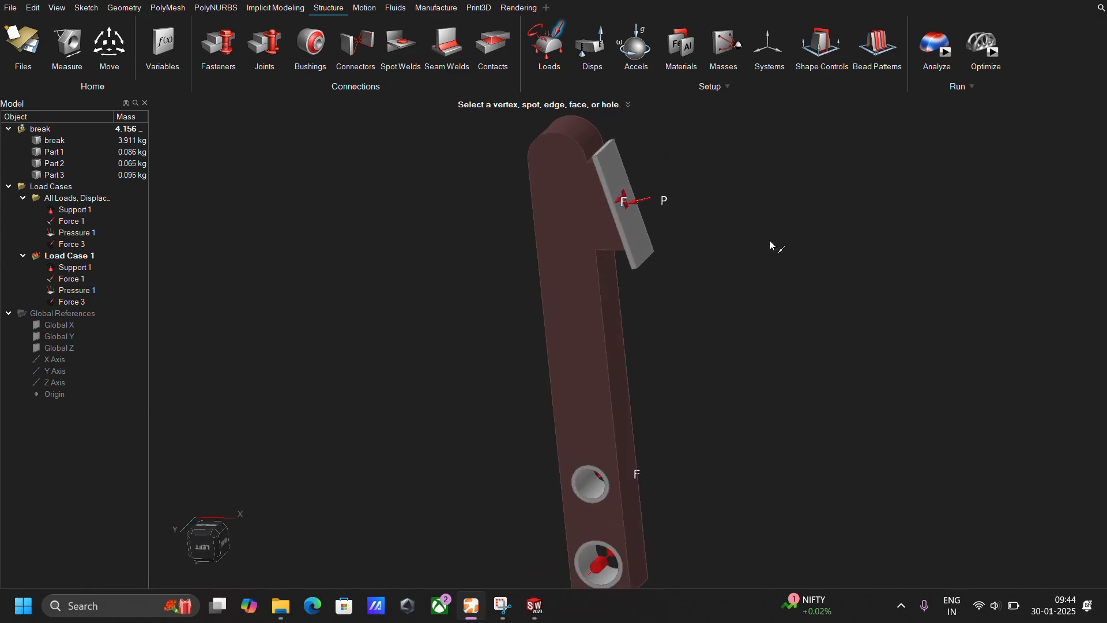
{"action": "left_click", "coordinate": [821, 46]}
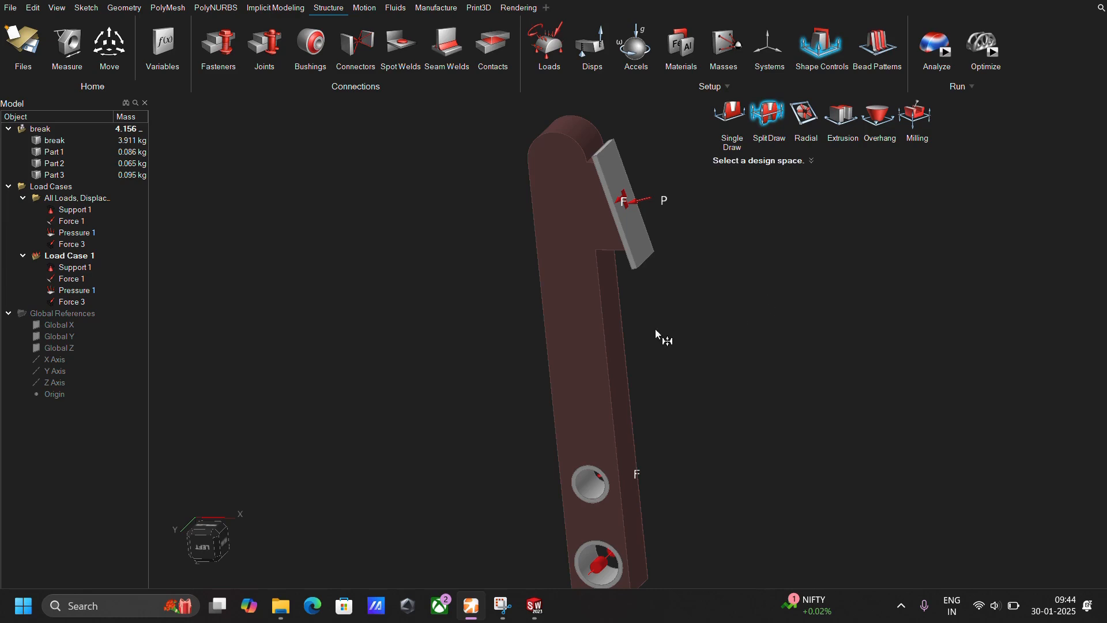
{"action": "middle_click_drag", "start_coordinate": [656, 333], "coordinate": [671, 306]}
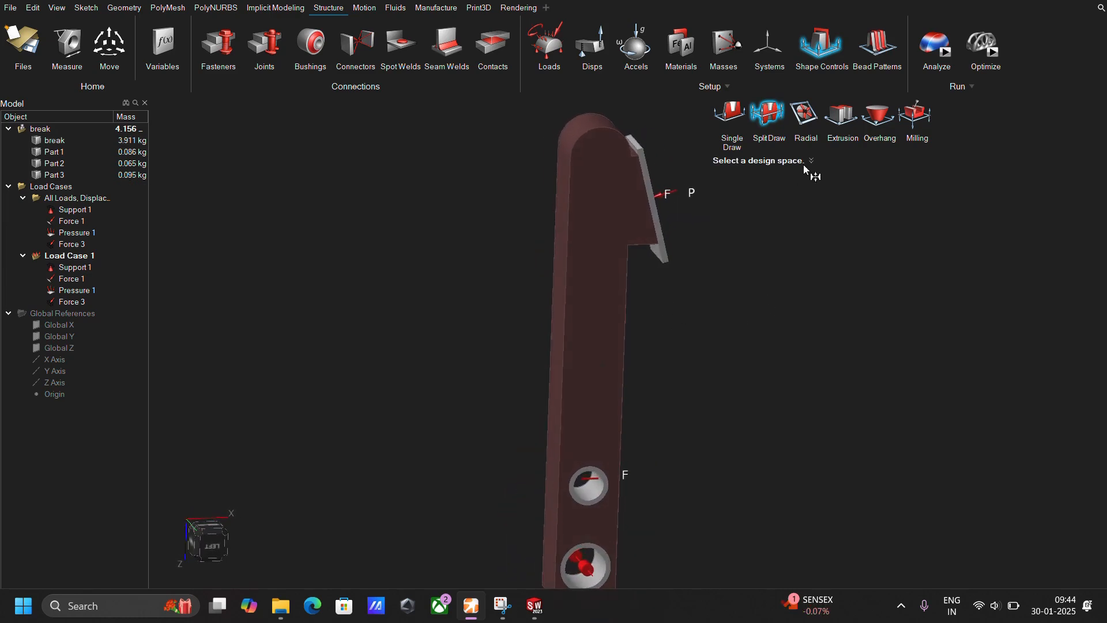
{"action": "left_click", "coordinate": [805, 114]}
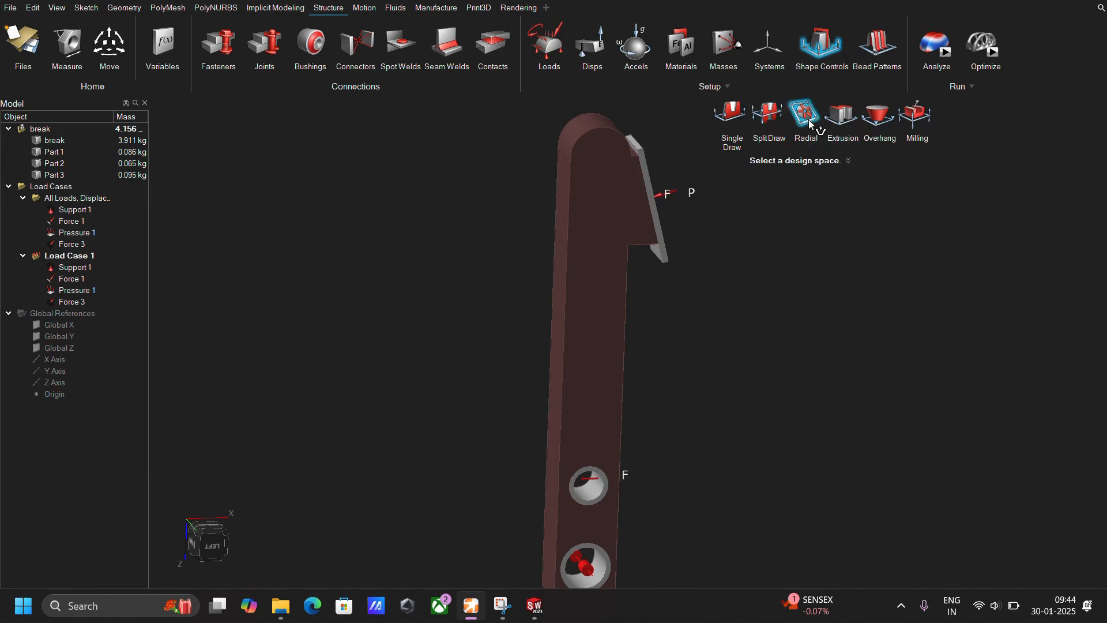
{"action": "left_click", "coordinate": [650, 248]}
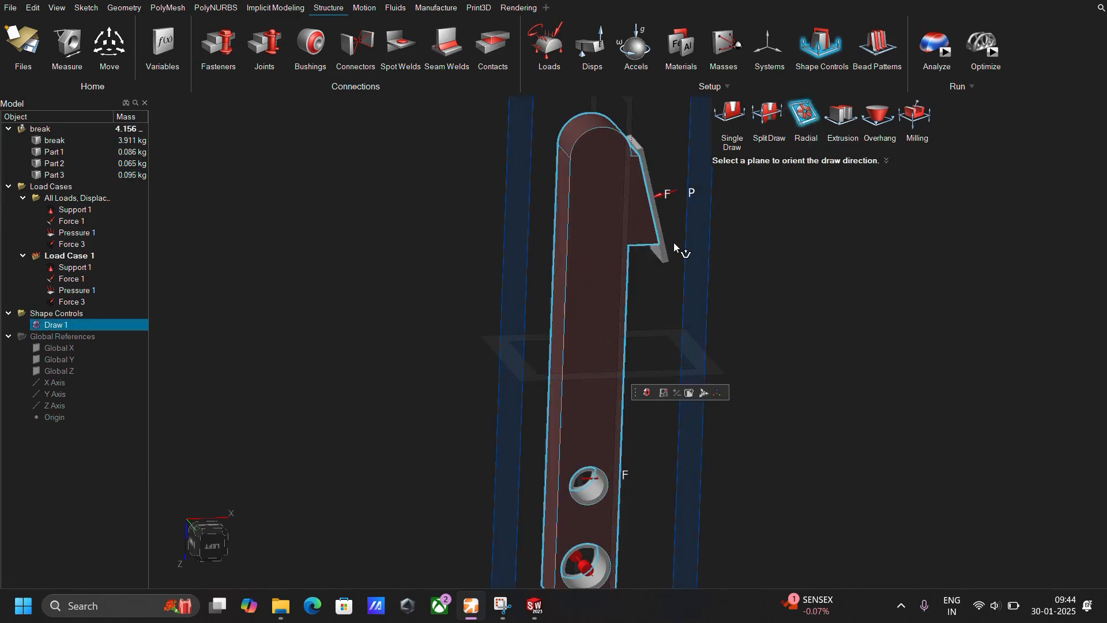
{"action": "mouse_move", "coordinate": [724, 207]}
{"action": "middle_mouse_down"}
{"action": "mouse_move", "coordinate": [740, 223]}
{"action": "mouse_move", "coordinate": [764, 211]}
{"action": "middle_mouse_up"}
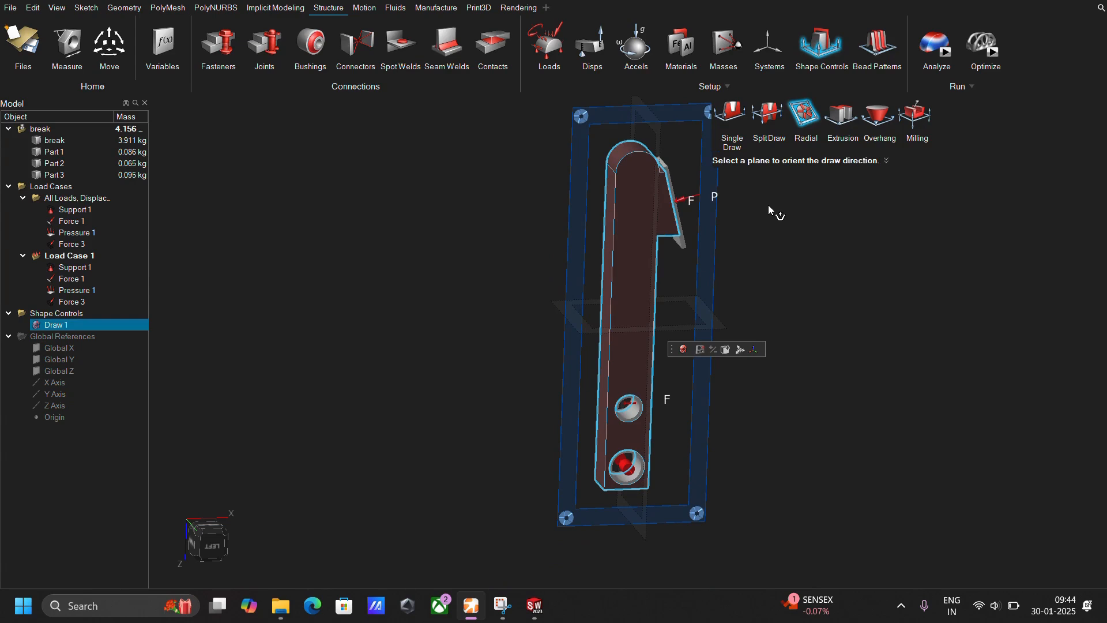
Change the arm's draw shape control to Single Draw, keeping the proposed draw plane.
{"action": "left_click", "coordinate": [731, 113]}
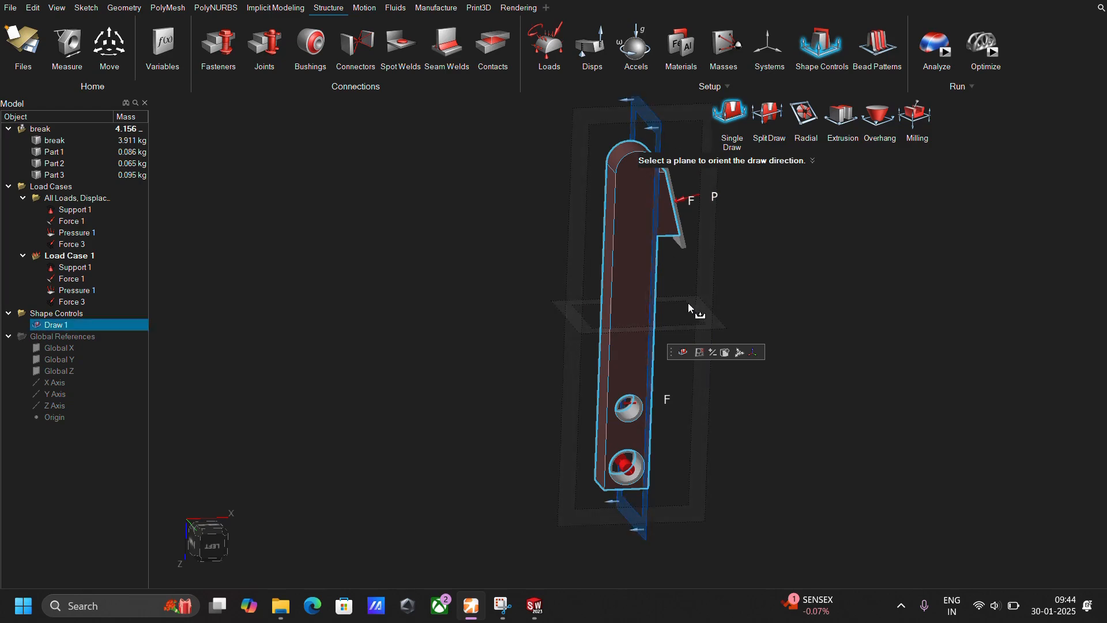
{"action": "mouse_move", "coordinate": [687, 303]}
{"action": "right_mouse_down"}
{"action": "mouse_move", "coordinate": [634, 246]}
{"action": "mouse_move", "coordinate": [689, 310]}
{"action": "right_mouse_up"}
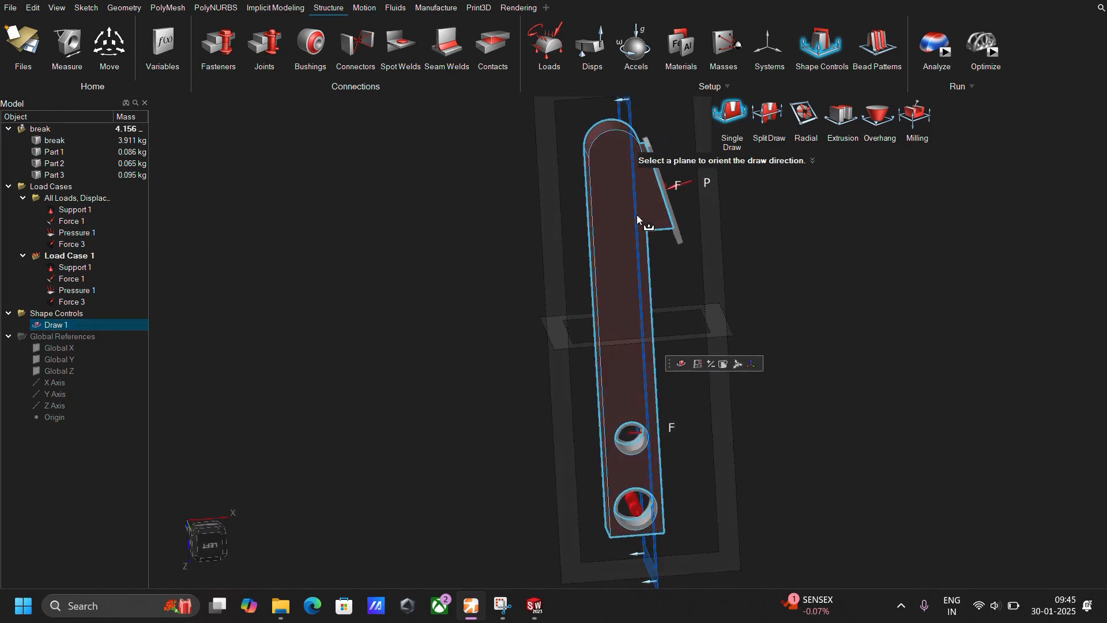
{"action": "right_click_drag", "start_coordinate": [637, 219], "coordinate": [857, 302]}
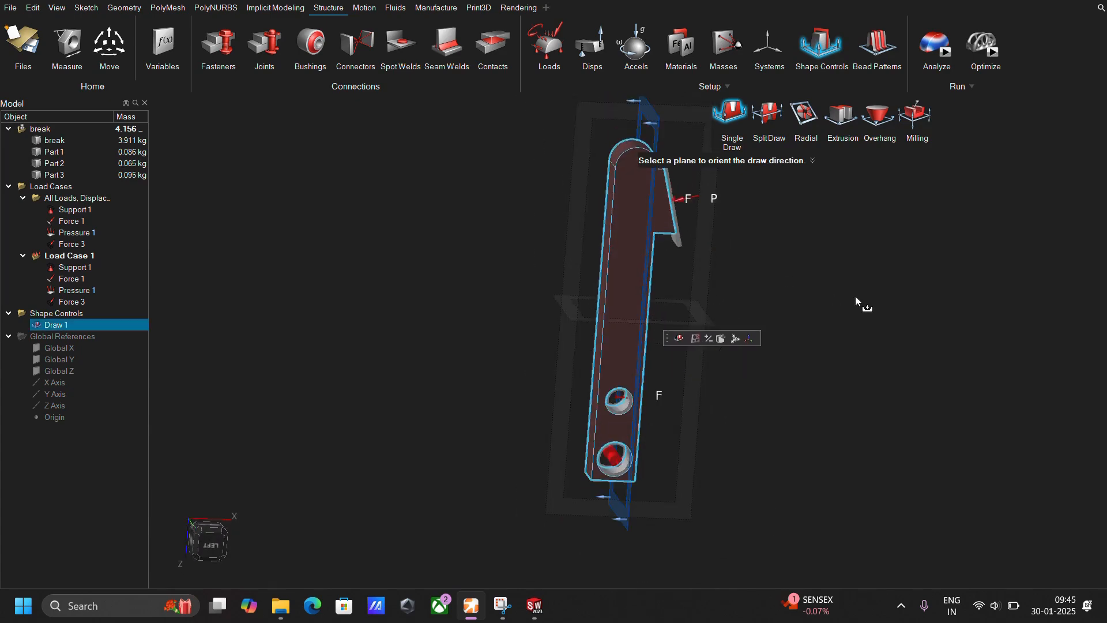
{"action": "left_click", "coordinate": [875, 254]}
Add a Symmetric shape control to the pedal arm with only the mid-plane parallel to its side faces active.
{"action": "left_click", "coordinate": [835, 37]}
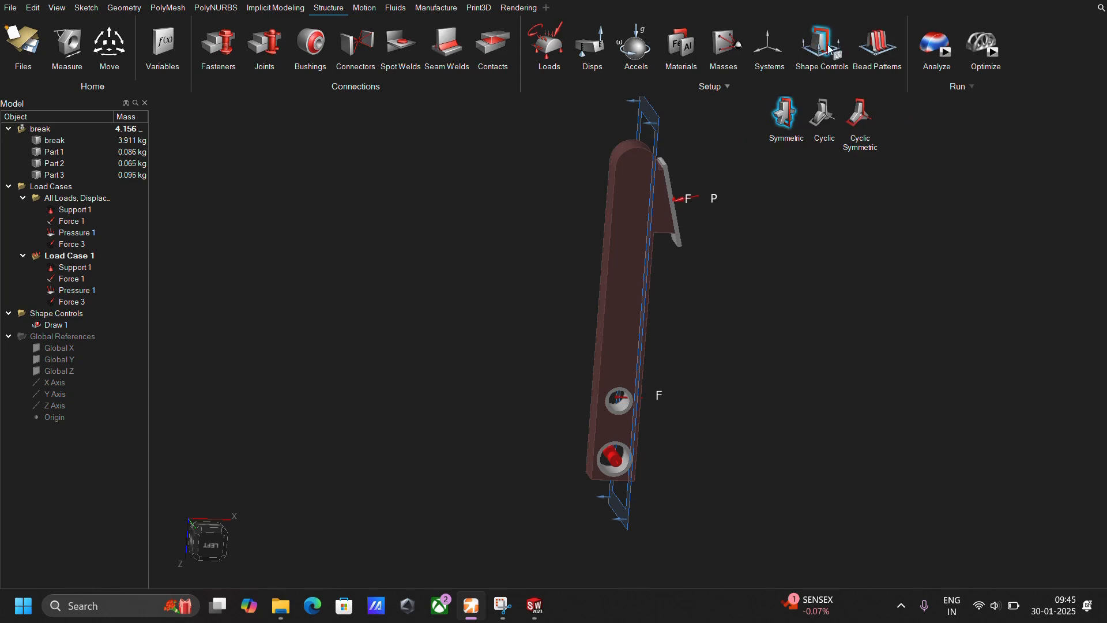
{"action": "left_click", "coordinate": [636, 190]}
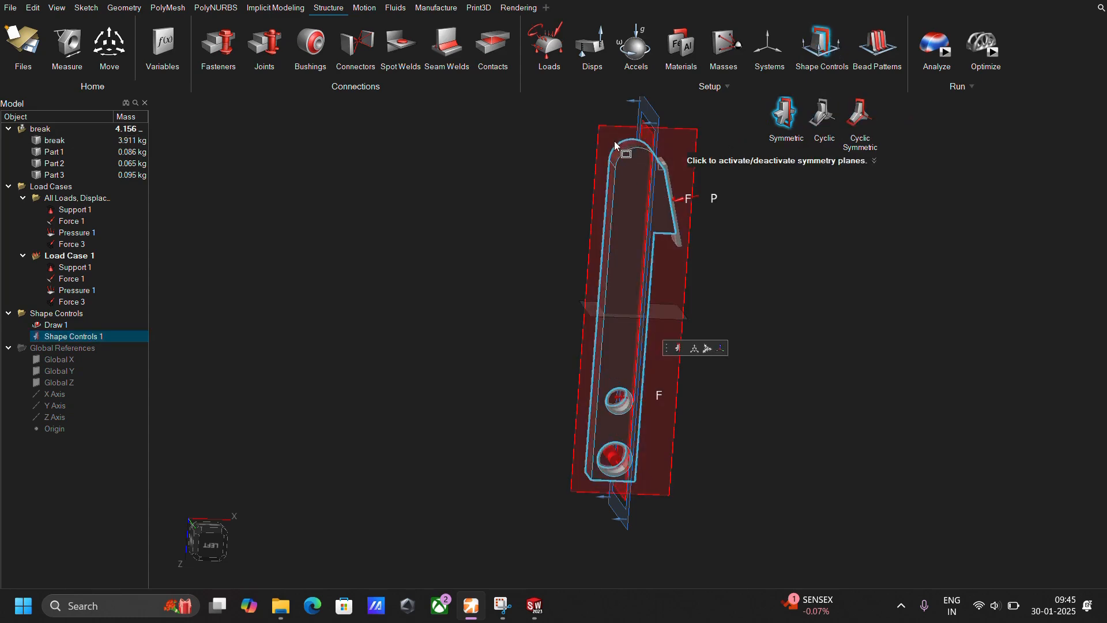
{"action": "left_click", "coordinate": [646, 141]}
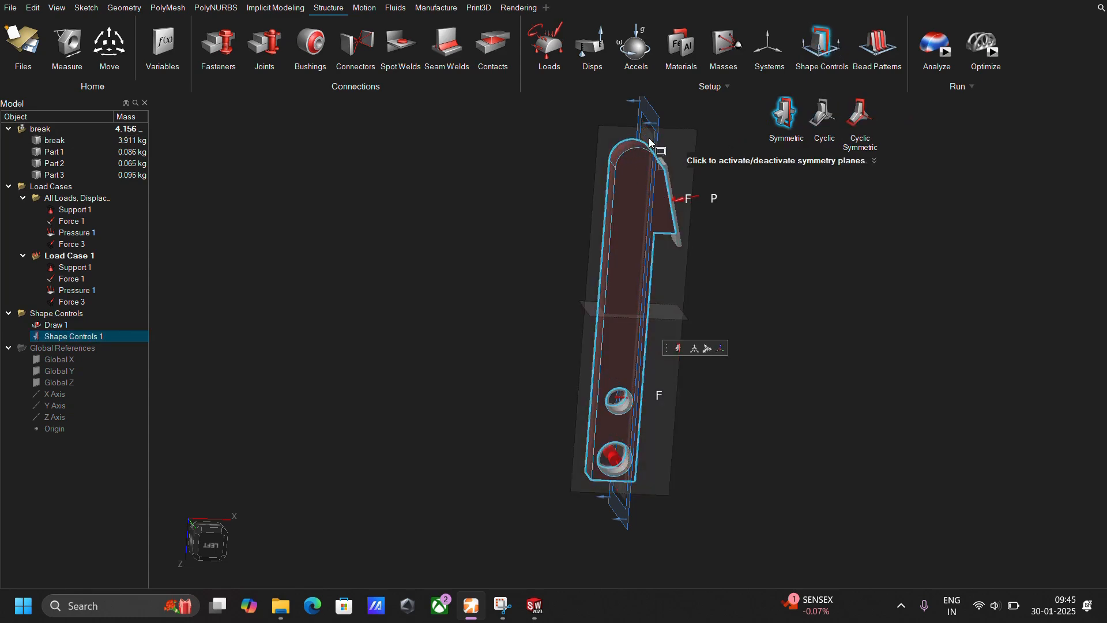
{"action": "left_click", "coordinate": [607, 133]}
{"action": "middle_click_drag", "start_coordinate": [680, 239], "coordinate": [852, 273]}
{"action": "key", "text": "Escape"}
{"action": "key", "text": "Escape"}
{"action": "middle_click_drag", "start_coordinate": [560, 271], "coordinate": [749, 237]}
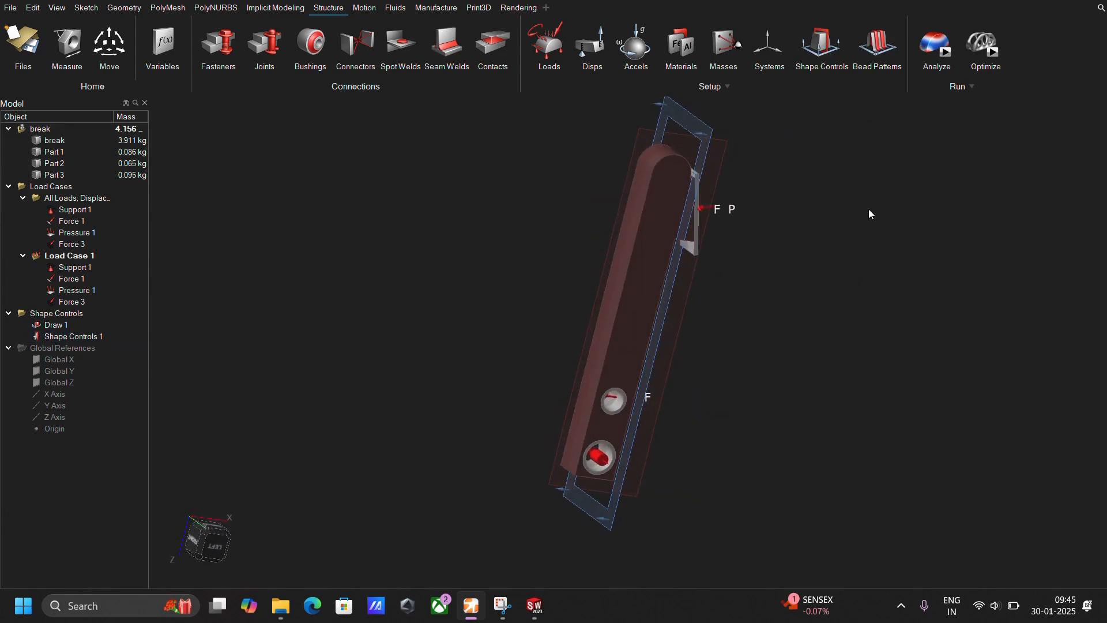
Set the pedal's topology optimization accuracy to More accurate and expand its load case list.
{"action": "left_click", "coordinate": [987, 47]}
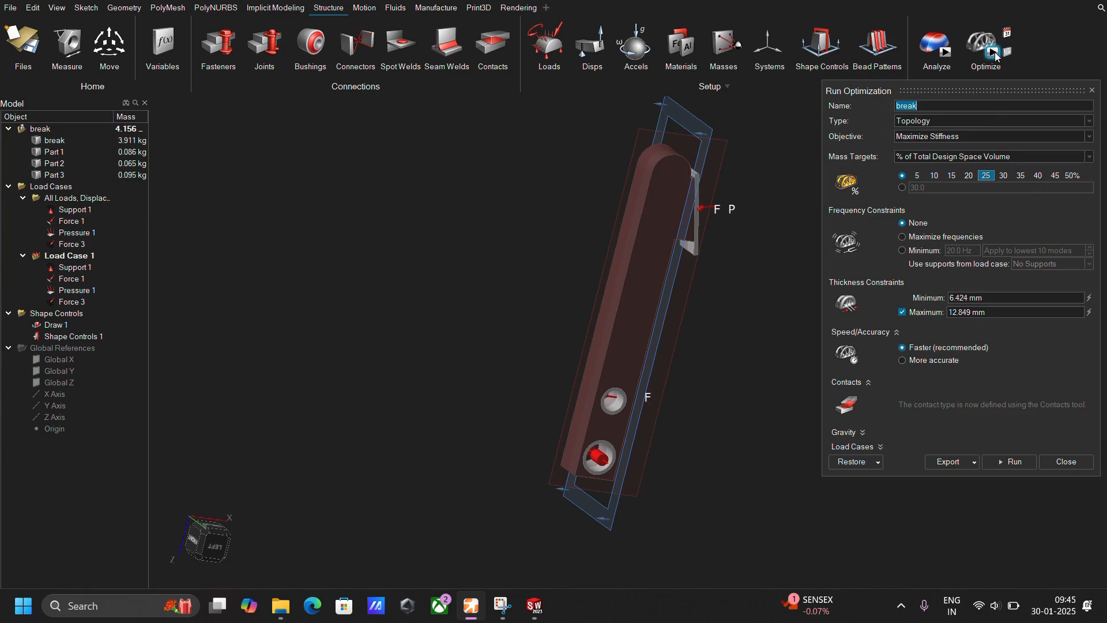
{"action": "left_click", "coordinate": [932, 361]}
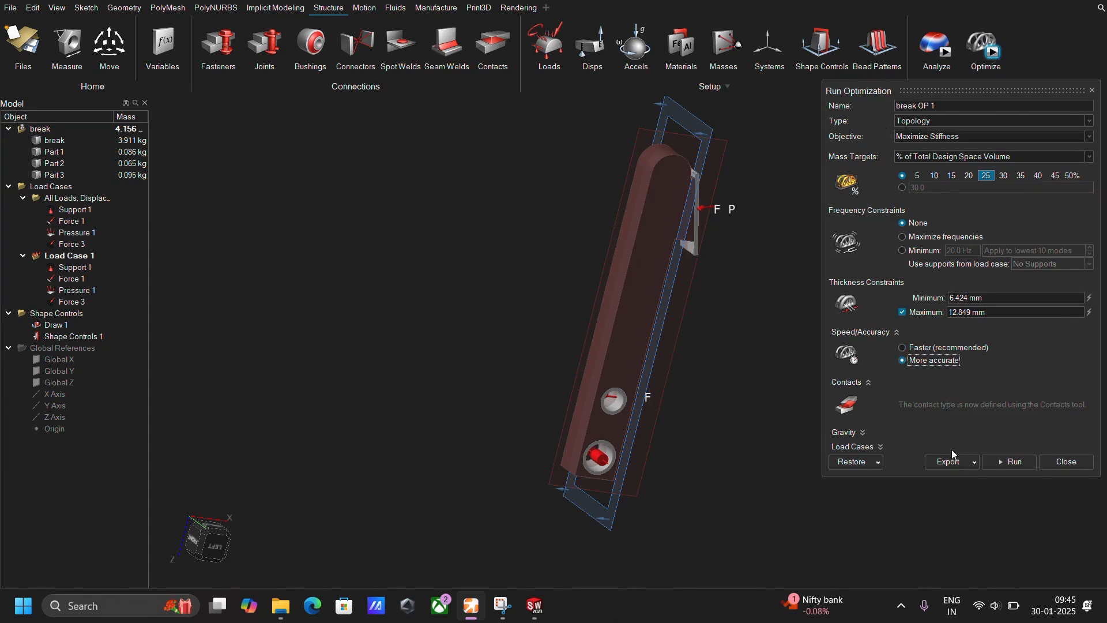
{"action": "left_click", "coordinate": [856, 447]}
Create Load Case 2 with Support 1 and Pressure 1, and remove Pressure 1 from Load Case 1.
{"action": "left_click", "coordinate": [563, 56]}
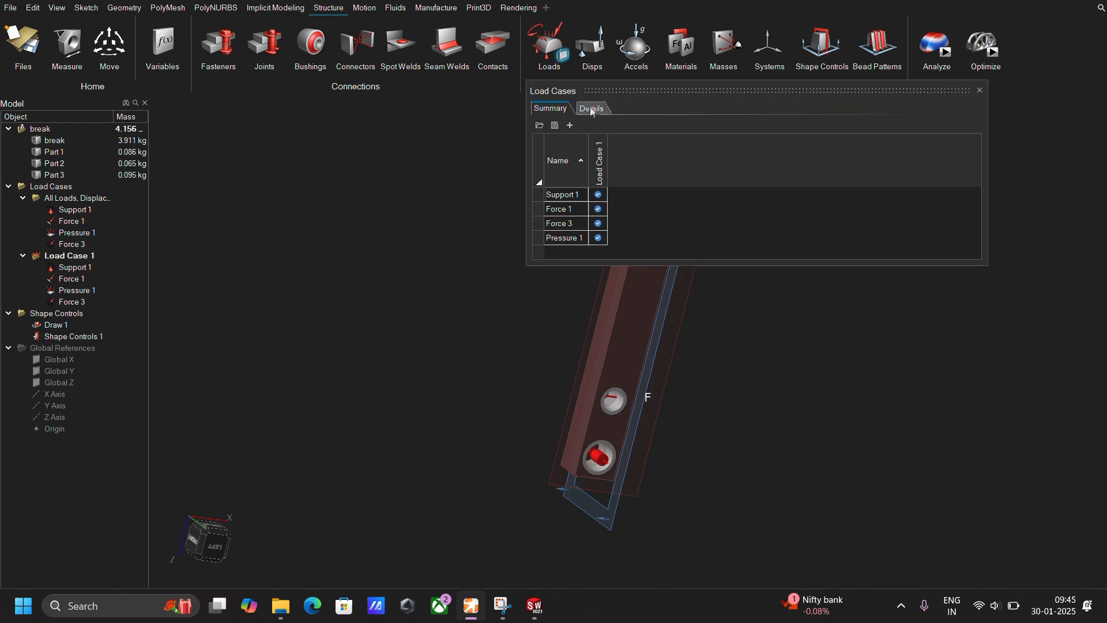
{"action": "right_click", "coordinate": [609, 157]}
{"action": "left_click", "coordinate": [628, 161]}
{"action": "left_click", "coordinate": [618, 194]}
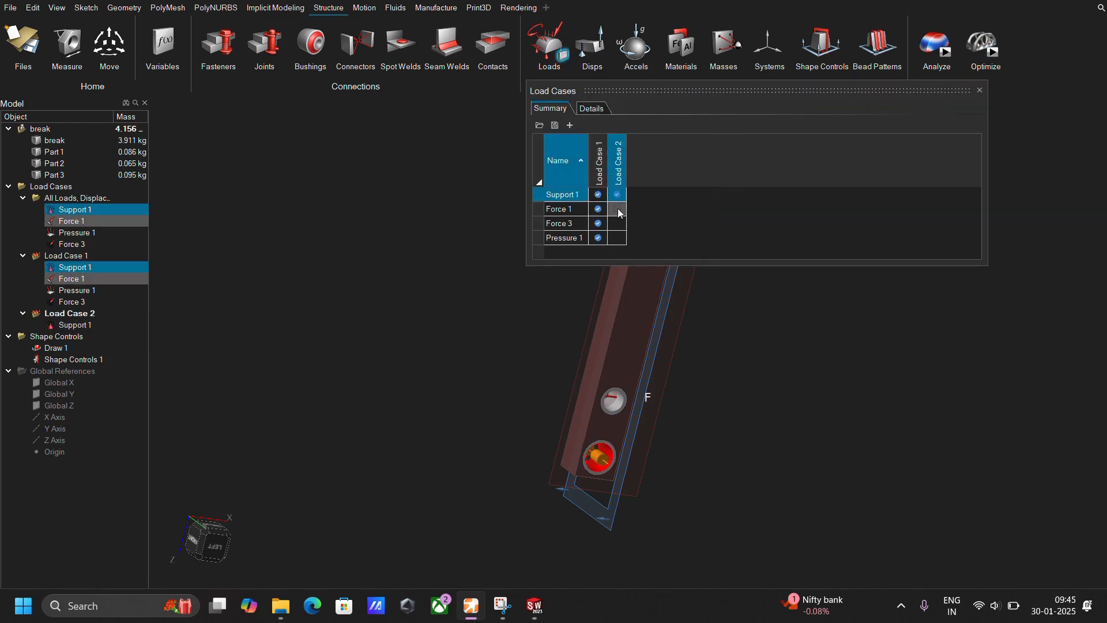
{"action": "left_click", "coordinate": [617, 237]}
{"action": "left_click", "coordinate": [598, 238]}
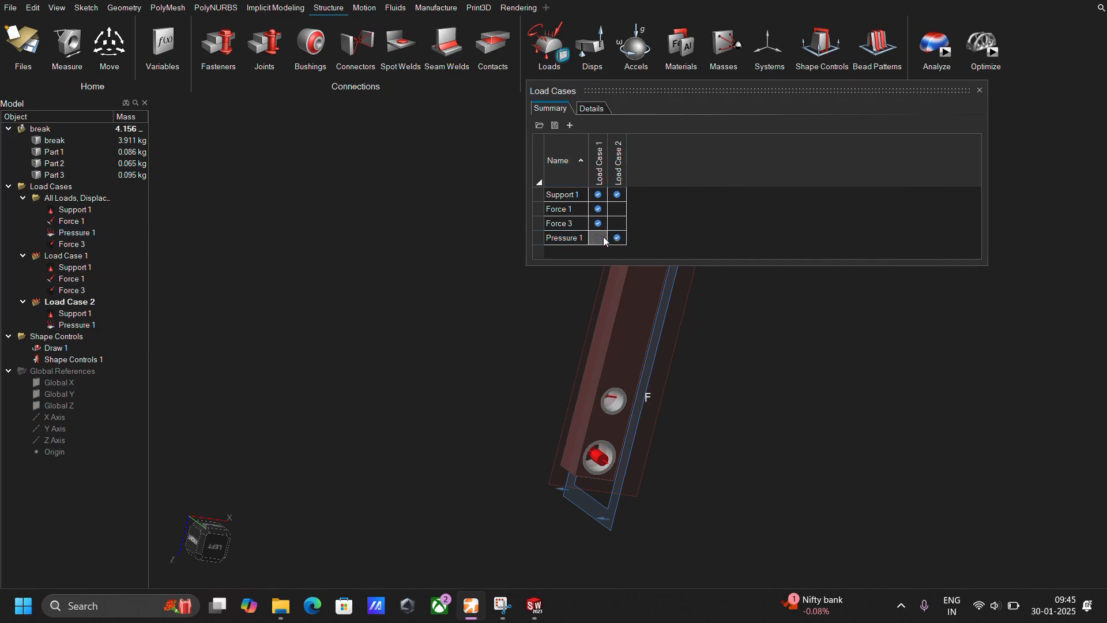
{"action": "left_click", "coordinate": [979, 90]}
Run the Maximize Stiffness topology optimization at 25% of the design space volume using both load cases.
{"action": "left_click", "coordinate": [984, 46]}
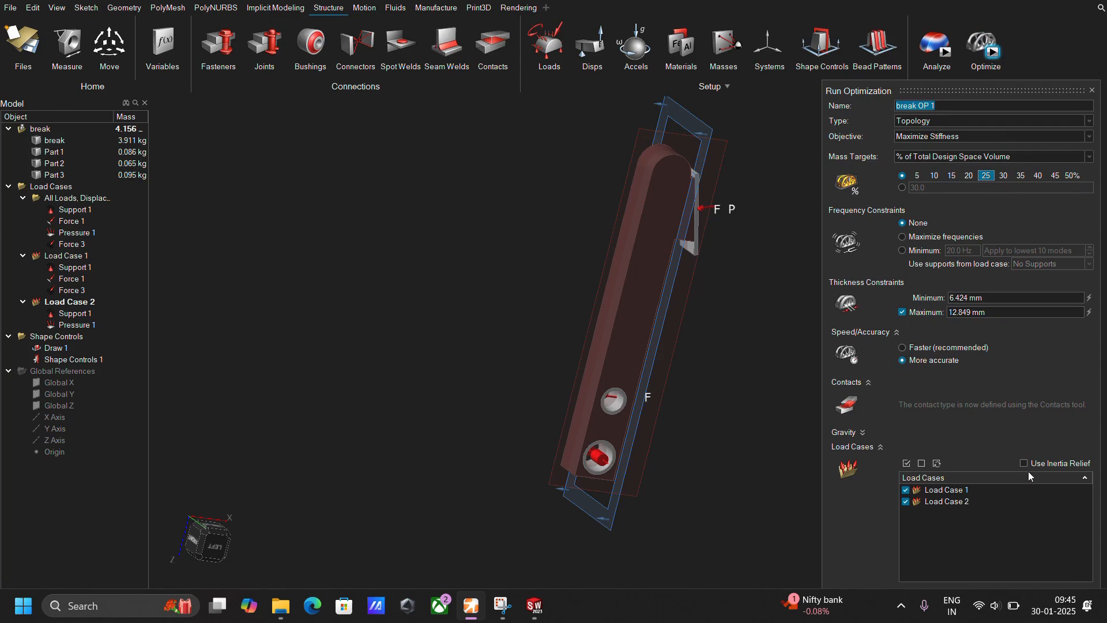
{"action": "left_click", "coordinate": [878, 449]}
{"action": "left_click", "coordinate": [1009, 462]}
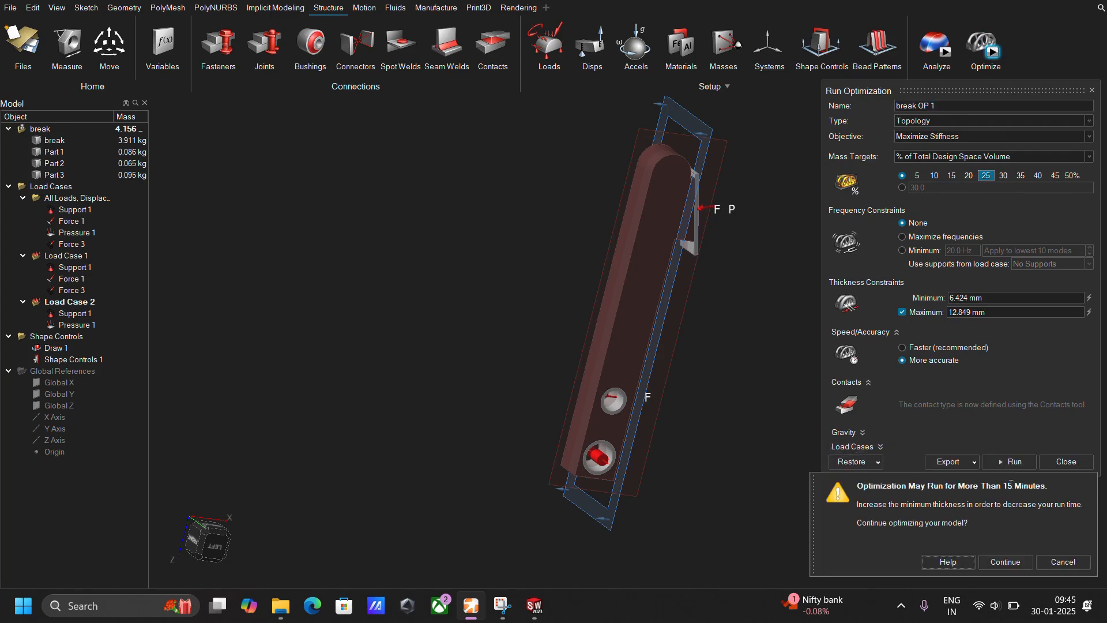
{"action": "left_click", "coordinate": [1014, 563]}
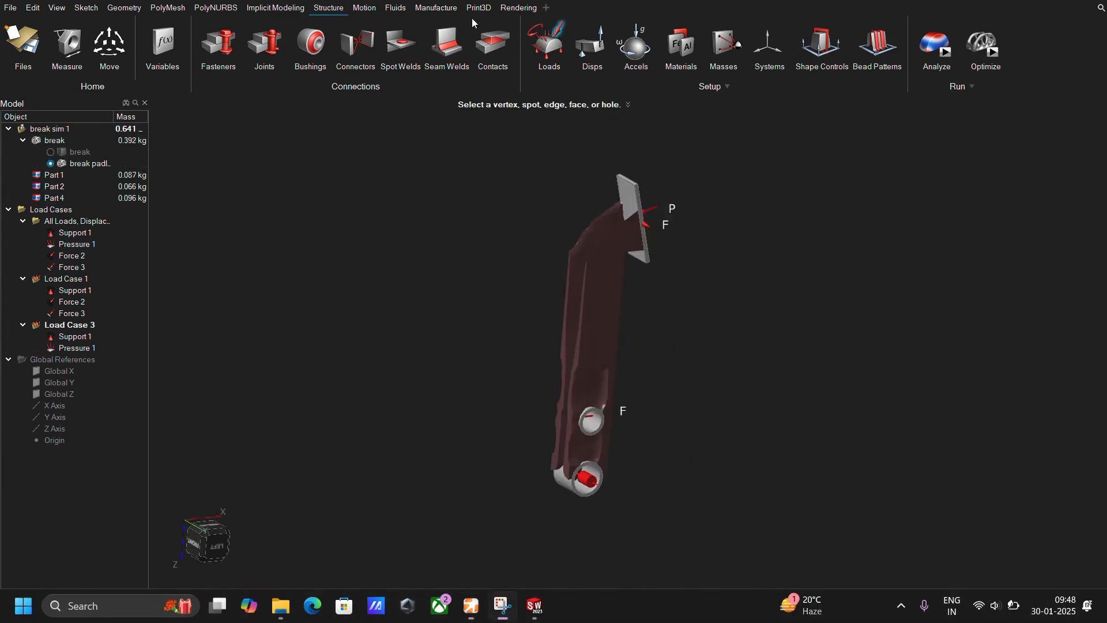
Open the brake pedal's optimization result in the Shape Explorer and compare slightly more material with the middle topology setting.
{"action": "middle_click_drag", "start_coordinate": [595, 365], "coordinate": [646, 272]}
{"action": "scroll", "coordinate": [616, 296], "scroll_direction": "up", "scroll_amount": 2}
{"action": "left_click", "coordinate": [982, 44]}
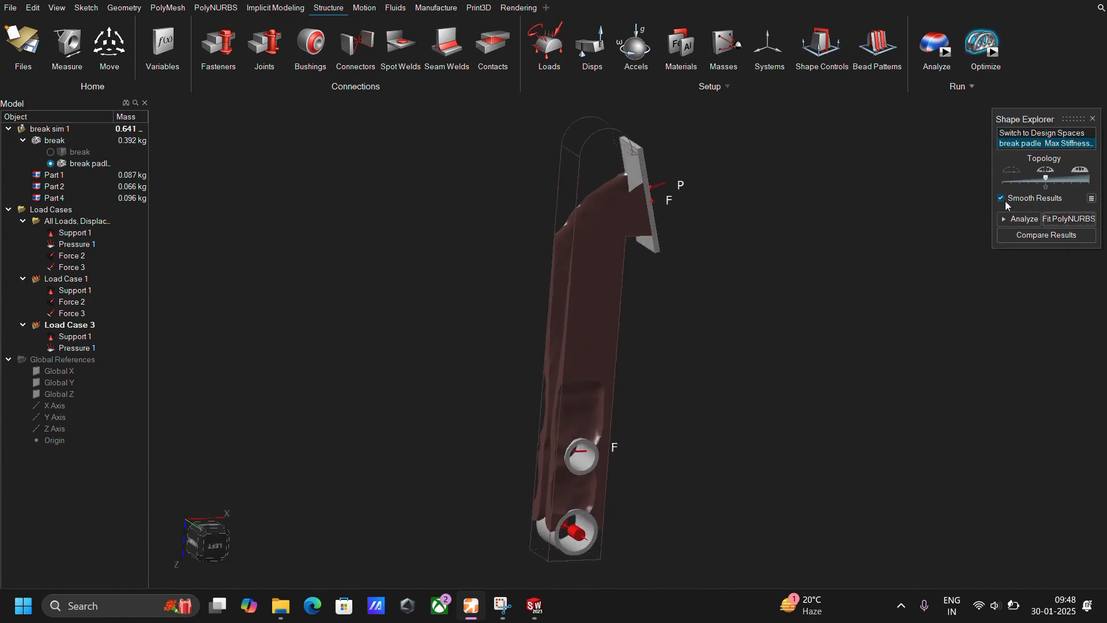
{"action": "mouse_move", "coordinate": [1052, 177]}
{"action": "left_mouse_down"}
{"action": "mouse_move", "coordinate": [1070, 178]}
{"action": "mouse_move", "coordinate": [1055, 178]}
{"action": "left_mouse_up"}
{"action": "middle_click_drag", "start_coordinate": [748, 303], "coordinate": [571, 380]}
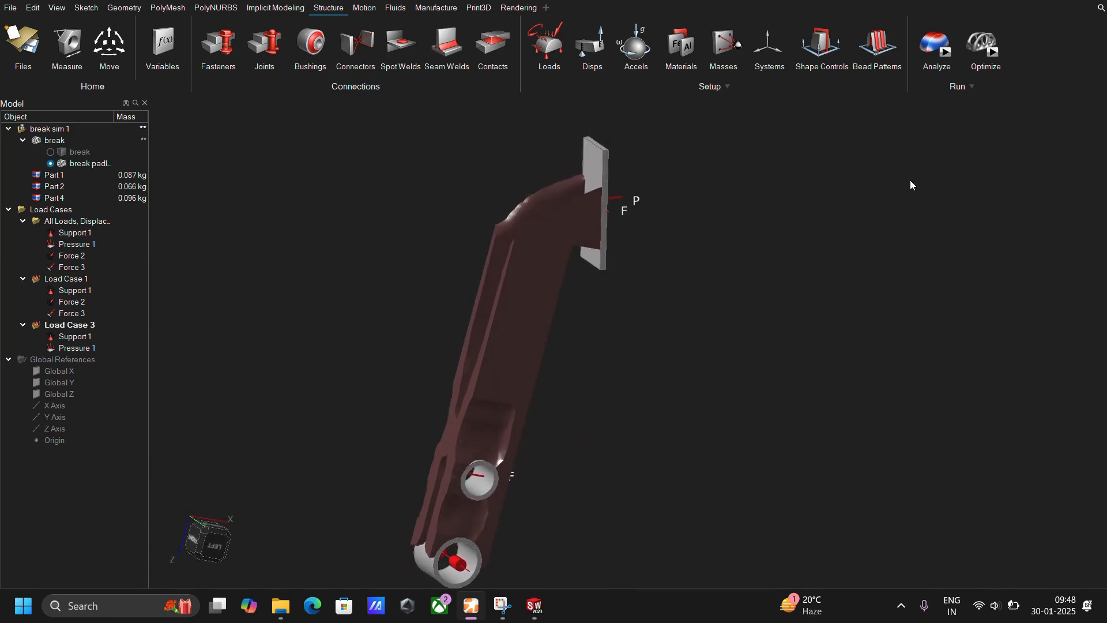
{"action": "mouse_move", "coordinate": [1055, 178]}
{"action": "left_mouse_down"}
{"action": "mouse_move", "coordinate": [1022, 179]}
{"action": "mouse_move", "coordinate": [1045, 180]}
{"action": "left_mouse_up"}
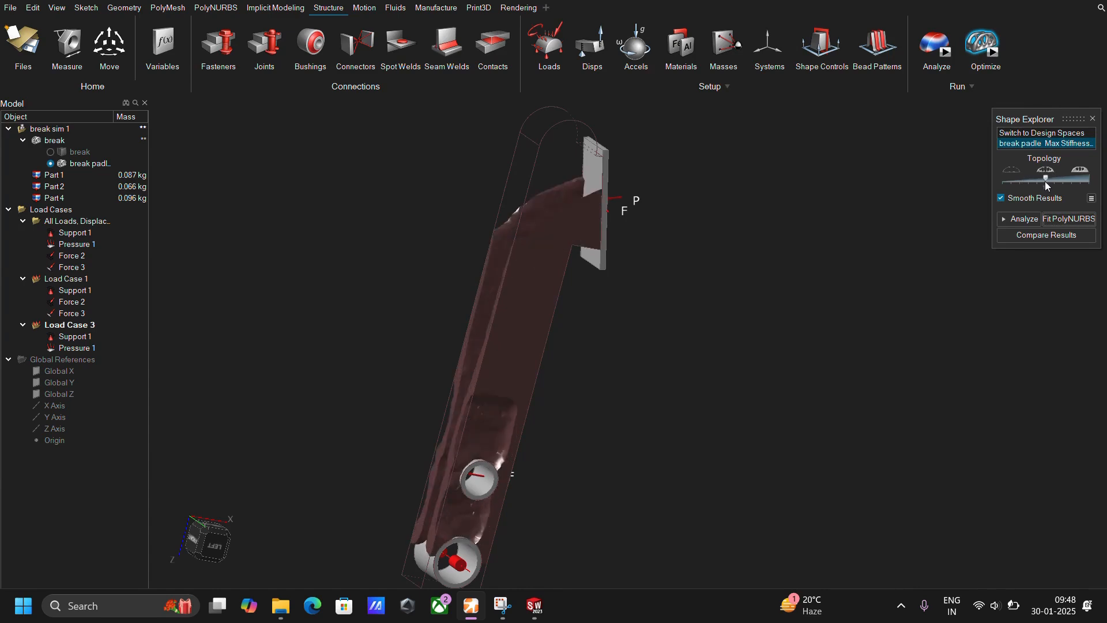
Examine the optimized brake pedal's two side ribs, foot plate and hole regions from the front and side.
{"action": "middle_click_drag", "start_coordinate": [517, 378], "coordinate": [608, 408]}
{"action": "right_click_drag", "start_coordinate": [608, 408], "coordinate": [736, 433]}
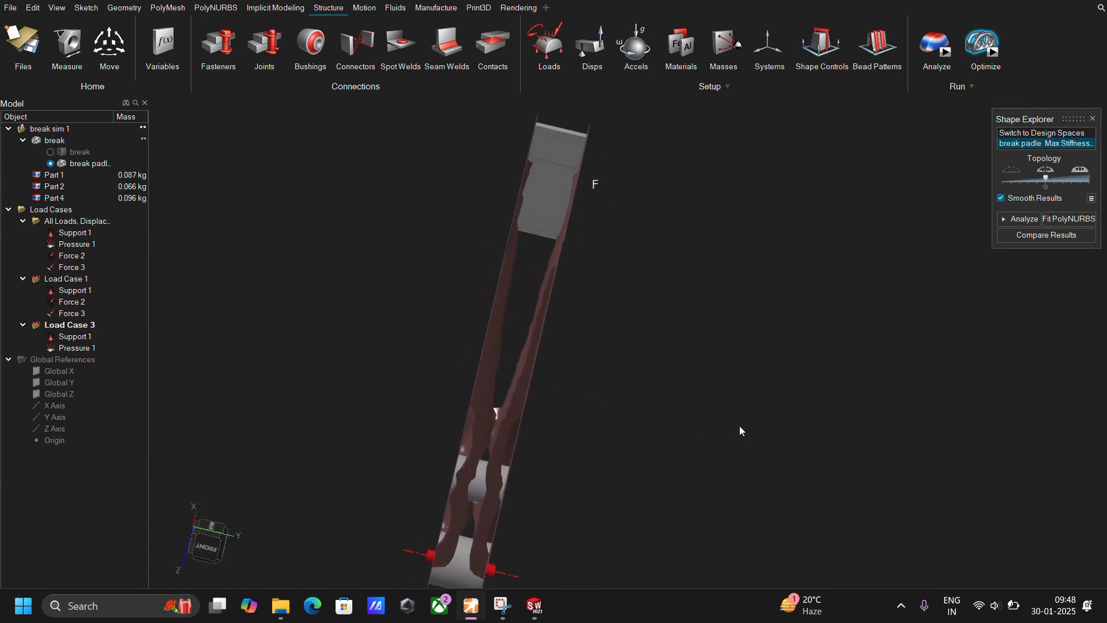
{"action": "scroll", "coordinate": [518, 481], "scroll_direction": "up", "scroll_amount": 3}
{"action": "right_click_drag", "start_coordinate": [527, 493], "coordinate": [632, 400]}
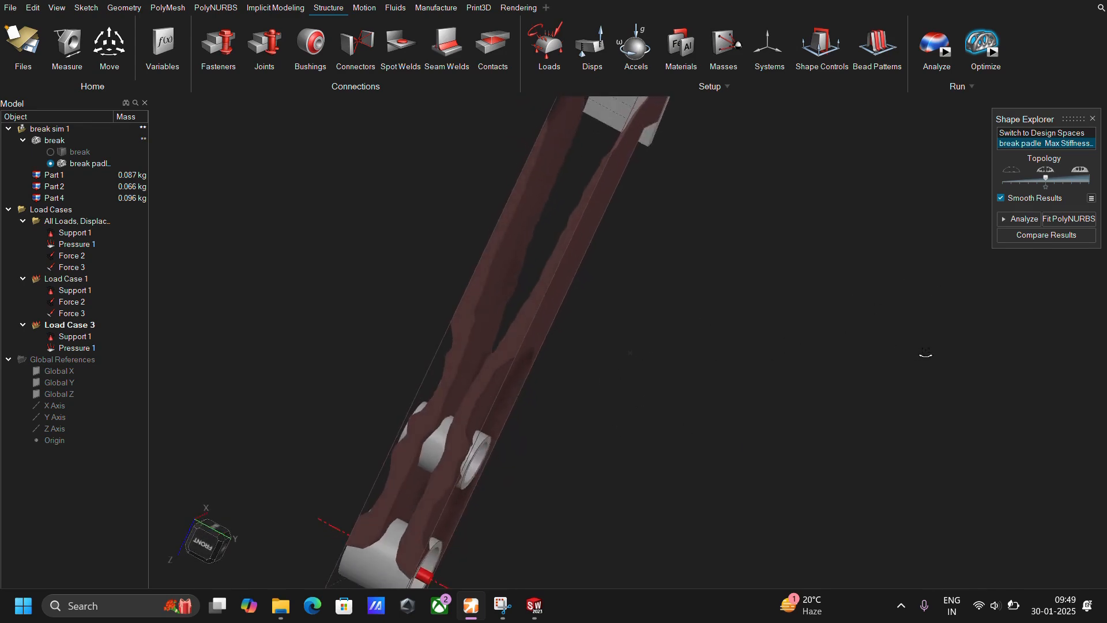
{"action": "right_click_drag", "start_coordinate": [919, 354], "coordinate": [757, 321]}
{"action": "scroll", "coordinate": [776, 285], "scroll_direction": "down", "scroll_amount": 2}
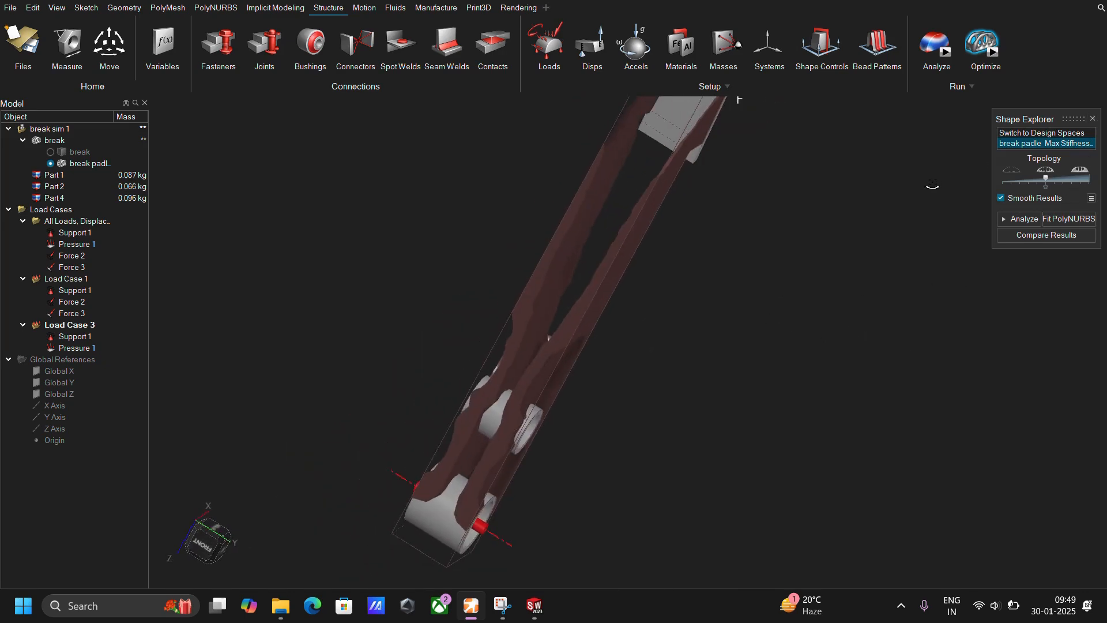
{"action": "middle_click_drag", "start_coordinate": [932, 185], "coordinate": [866, 236]}
{"action": "scroll", "coordinate": [891, 193], "scroll_direction": "down", "scroll_amount": 1}
{"action": "scroll", "coordinate": [866, 236], "scroll_direction": "down", "scroll_amount": 1}
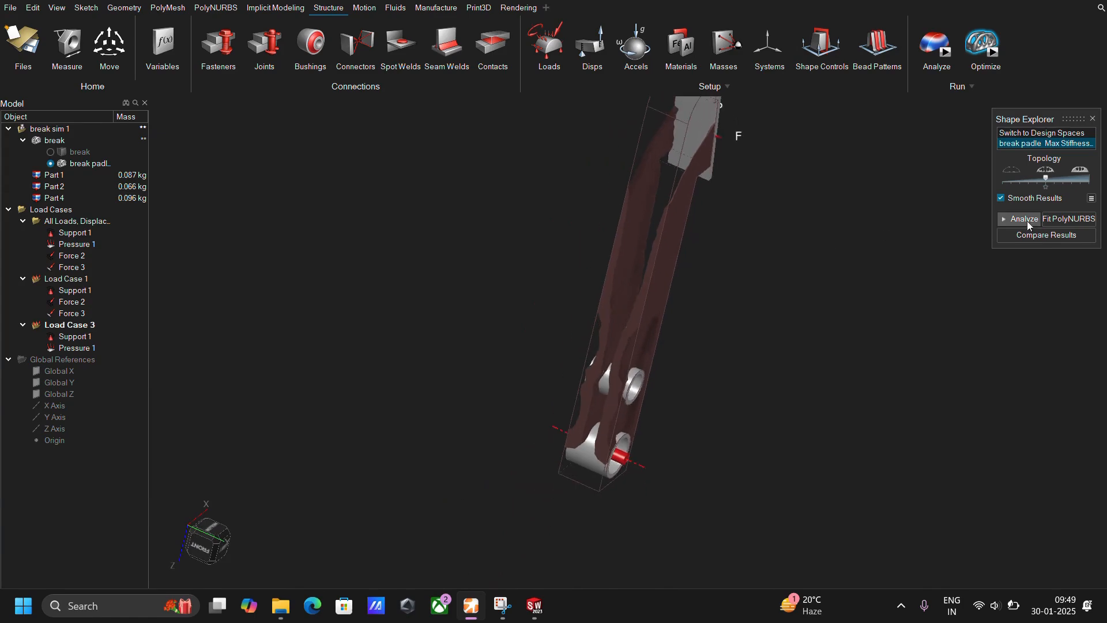
{"action": "middle_click_drag", "start_coordinate": [980, 224], "coordinate": [751, 281]}
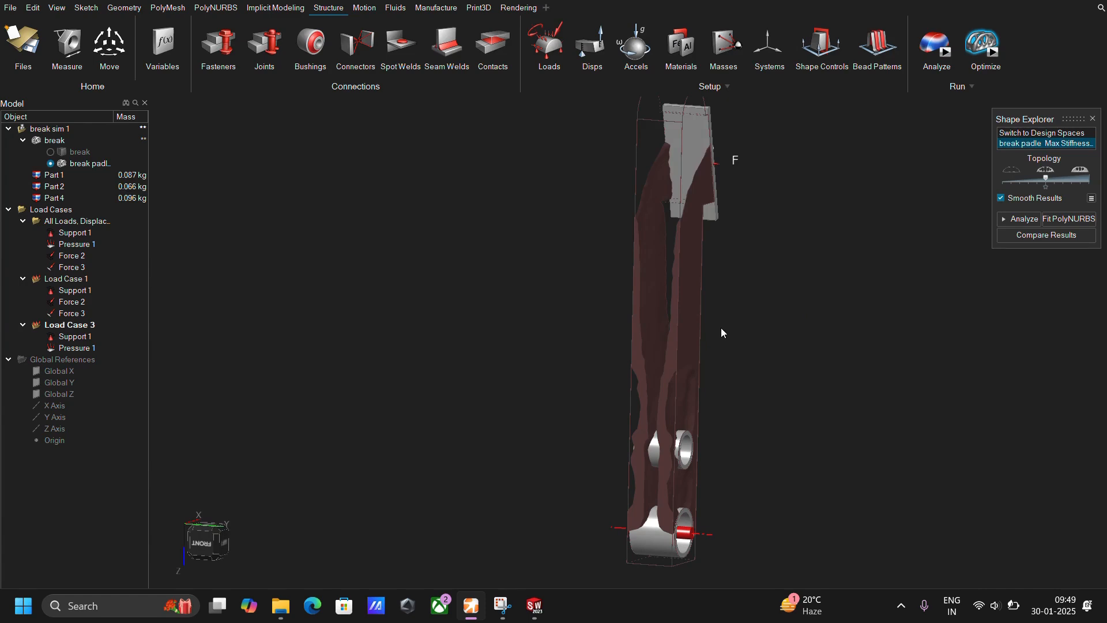
{"action": "middle_click_drag", "start_coordinate": [722, 328], "coordinate": [745, 335]}
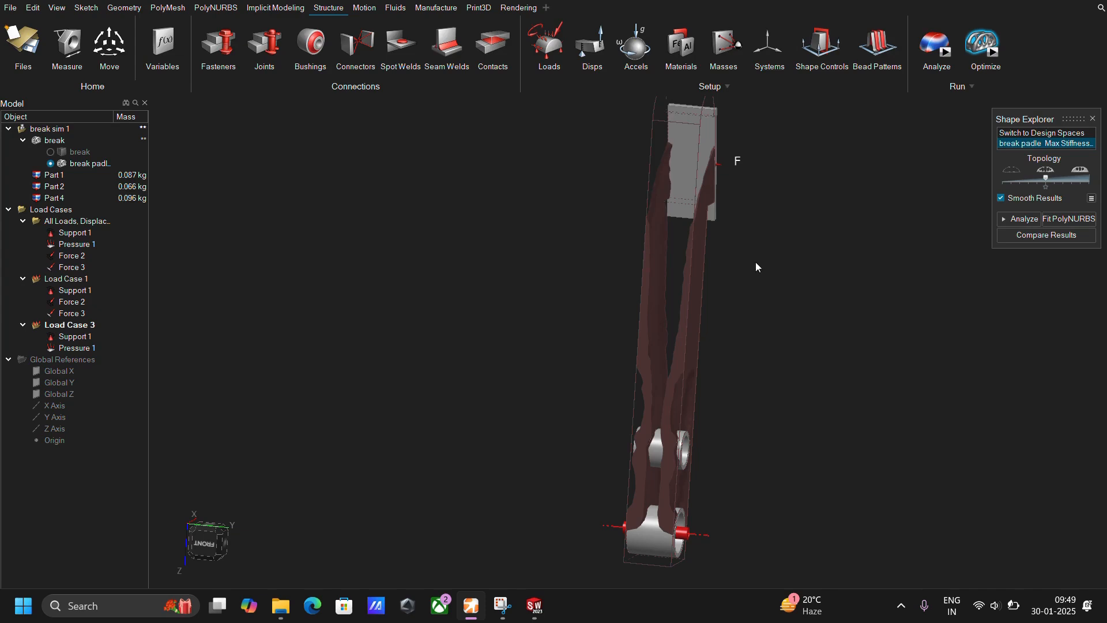
{"action": "scroll", "coordinate": [881, 267], "scroll_direction": "down", "scroll_amount": 2}
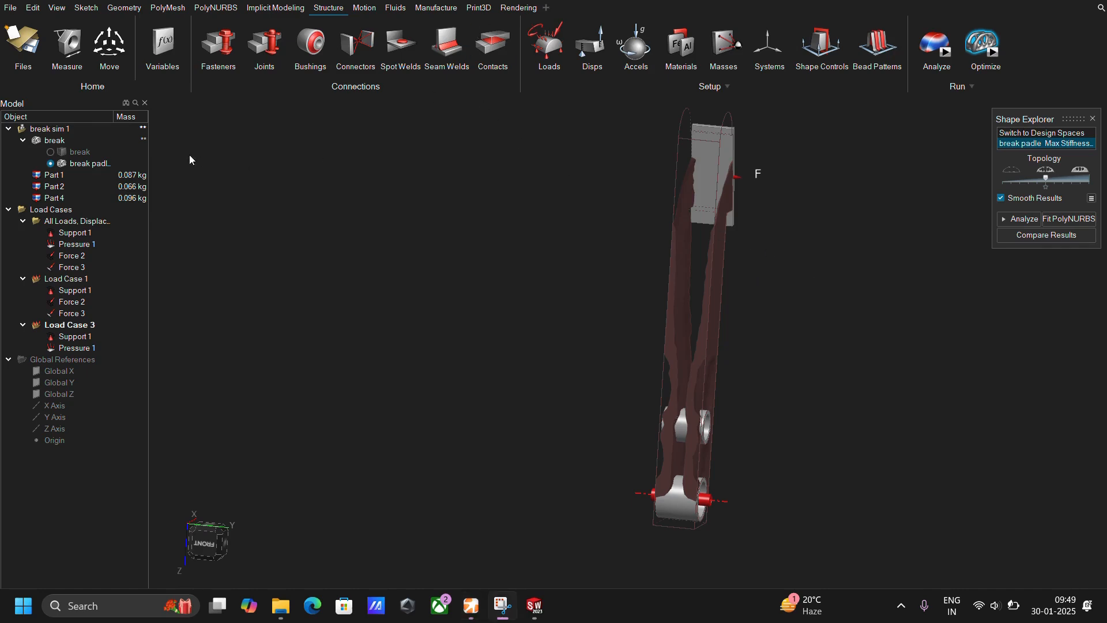
Check the masses of the optimized pedal and its parts, and inspect the shape of its side ribs.
{"action": "left_click", "coordinate": [137, 162]}
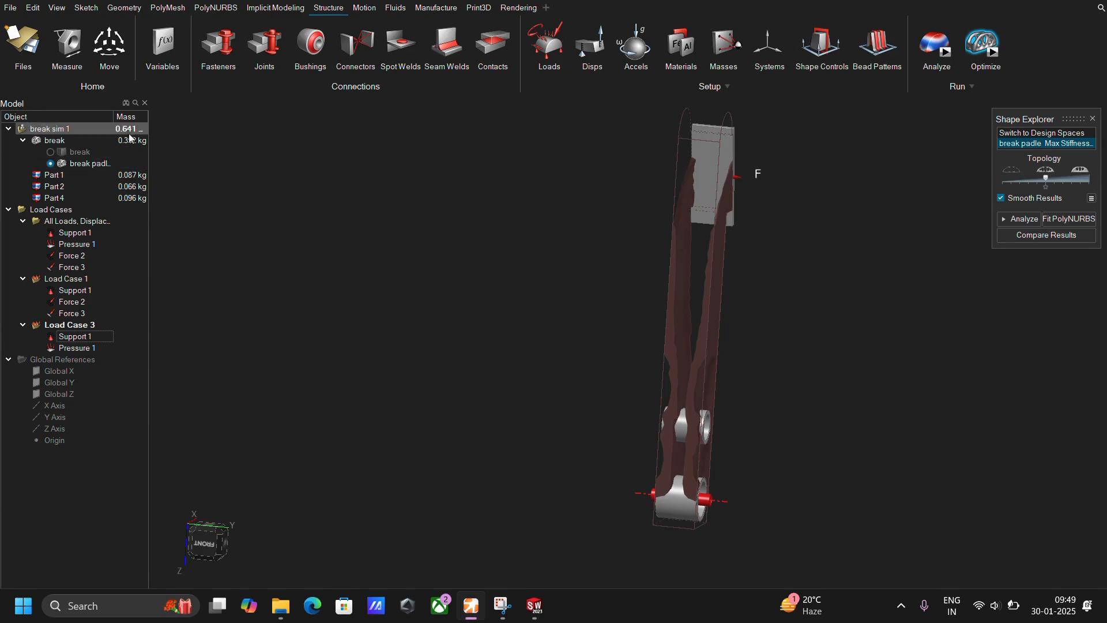
{"action": "scroll", "coordinate": [809, 347], "scroll_direction": "up", "scroll_amount": 3}
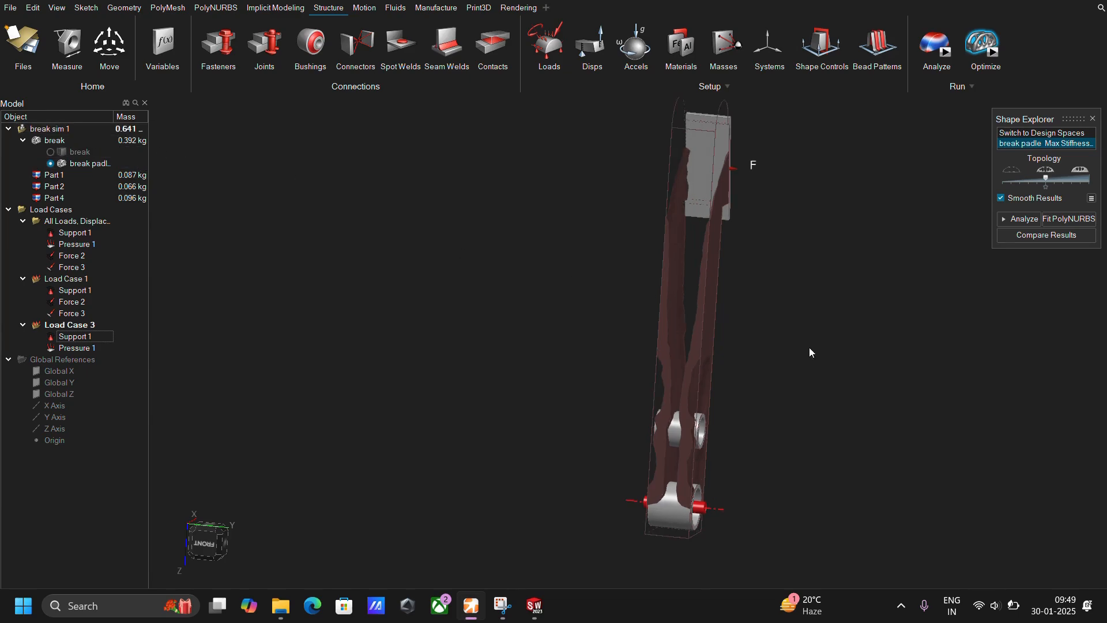
{"action": "middle_click_drag", "start_coordinate": [808, 347], "coordinate": [768, 345]}
{"action": "scroll", "coordinate": [768, 343], "scroll_direction": "down", "scroll_amount": 4}
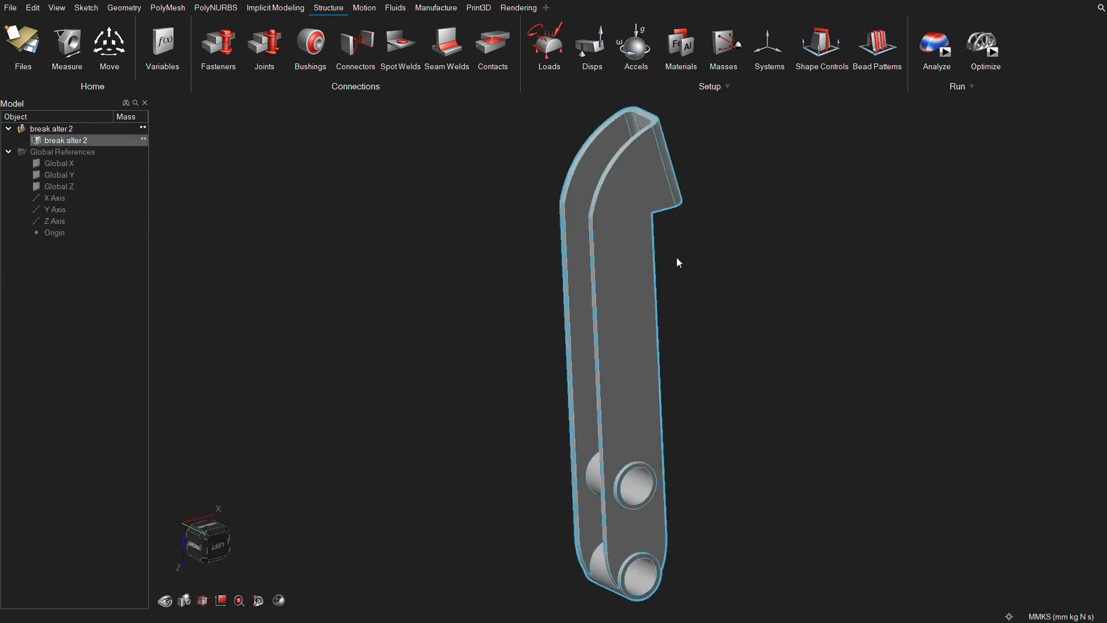
{"action": "right_click_drag", "start_coordinate": [674, 259], "coordinate": [781, 288]}
{"action": "scroll", "coordinate": [531, 482], "scroll_direction": "up", "scroll_amount": 2}
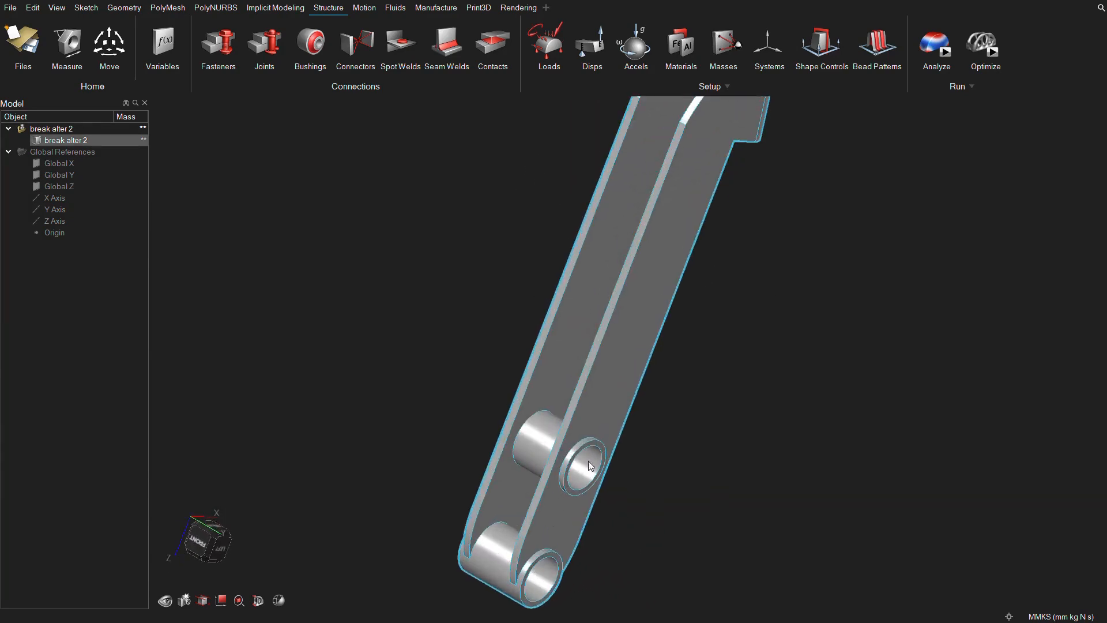
Examine the redesigned brake pedal's side ribs, pivot holes and foot plate from several sides.
{"action": "middle_click_drag", "start_coordinate": [551, 440], "coordinate": [593, 424]}
{"action": "scroll", "coordinate": [694, 294], "scroll_direction": "down", "scroll_amount": 2}
{"action": "right_click_drag", "start_coordinate": [705, 286], "coordinate": [600, 285]}
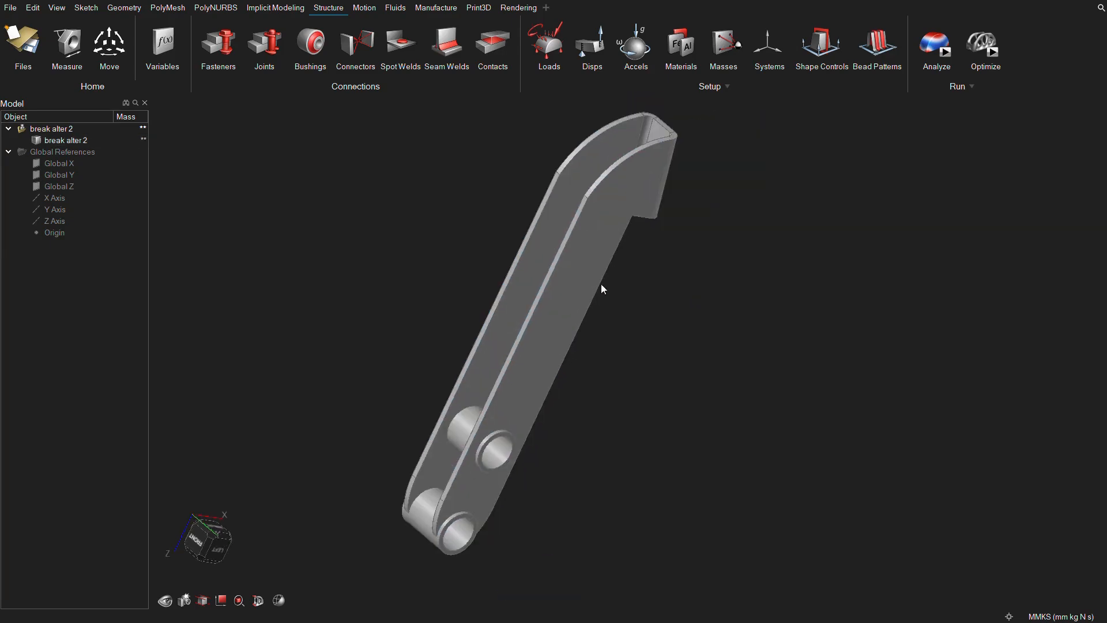
{"action": "scroll", "coordinate": [677, 164], "scroll_direction": "up", "scroll_amount": 2}
{"action": "middle_click_drag", "start_coordinate": [635, 208], "coordinate": [558, 279]}
{"action": "scroll", "coordinate": [582, 197], "scroll_direction": "up", "scroll_amount": 2}
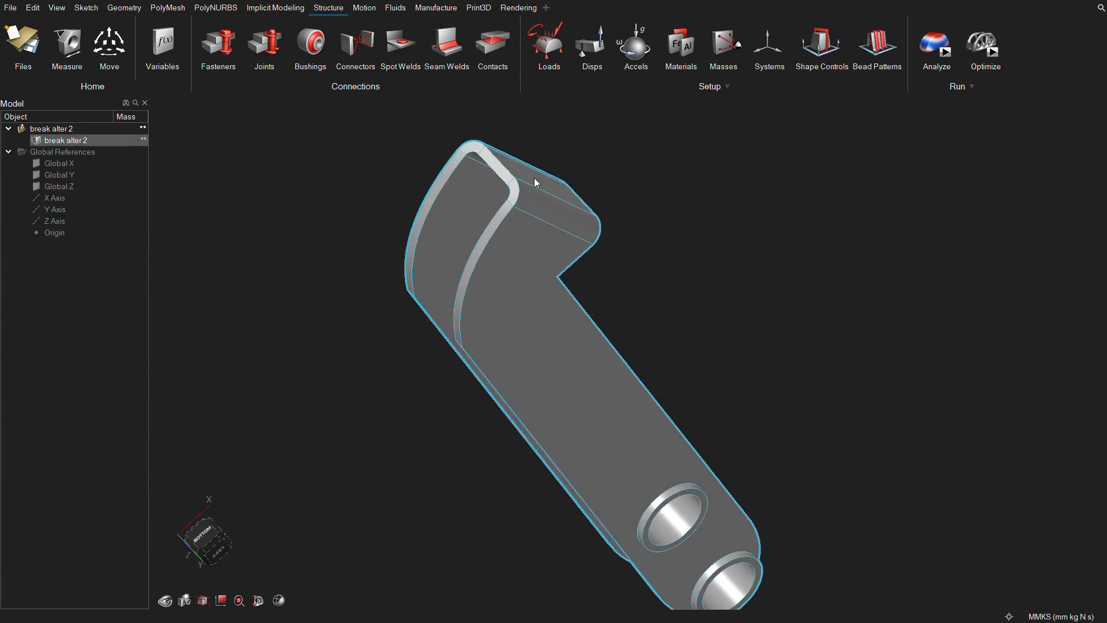
{"action": "middle_click_drag", "start_coordinate": [667, 218], "coordinate": [600, 353]}
{"action": "middle_click_drag", "start_coordinate": [663, 137], "coordinate": [707, 258]}
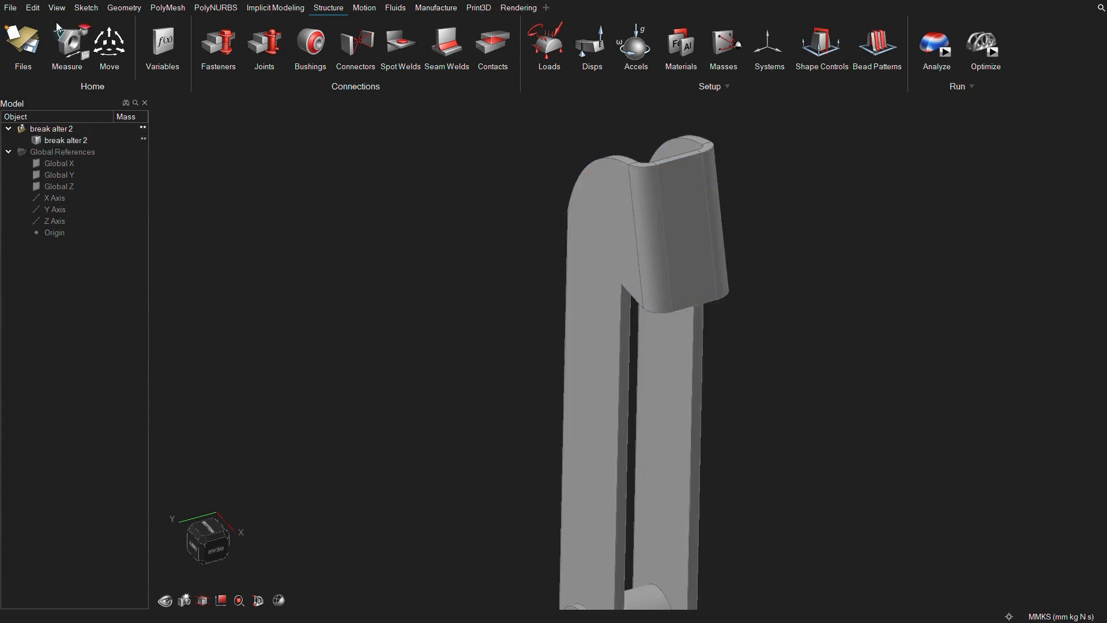
Sketch a rectangle about 19 mm by 59 mm on the foot plate's flat outer face, matching its corners.
{"action": "left_click", "coordinate": [86, 7]}
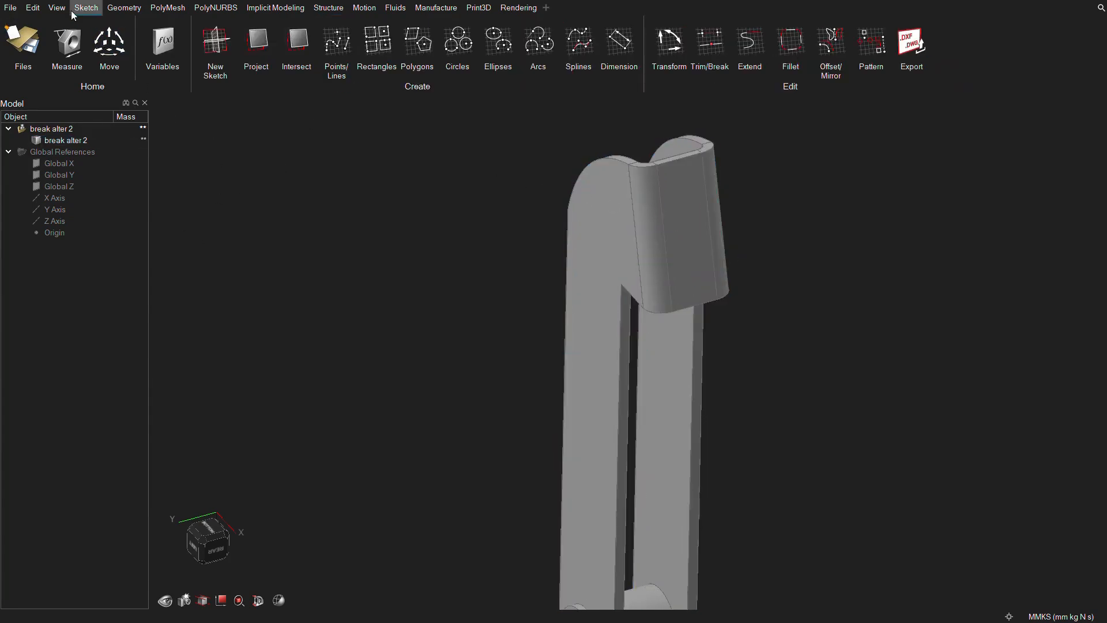
{"action": "left_click", "coordinate": [215, 46]}
{"action": "left_click", "coordinate": [694, 221]}
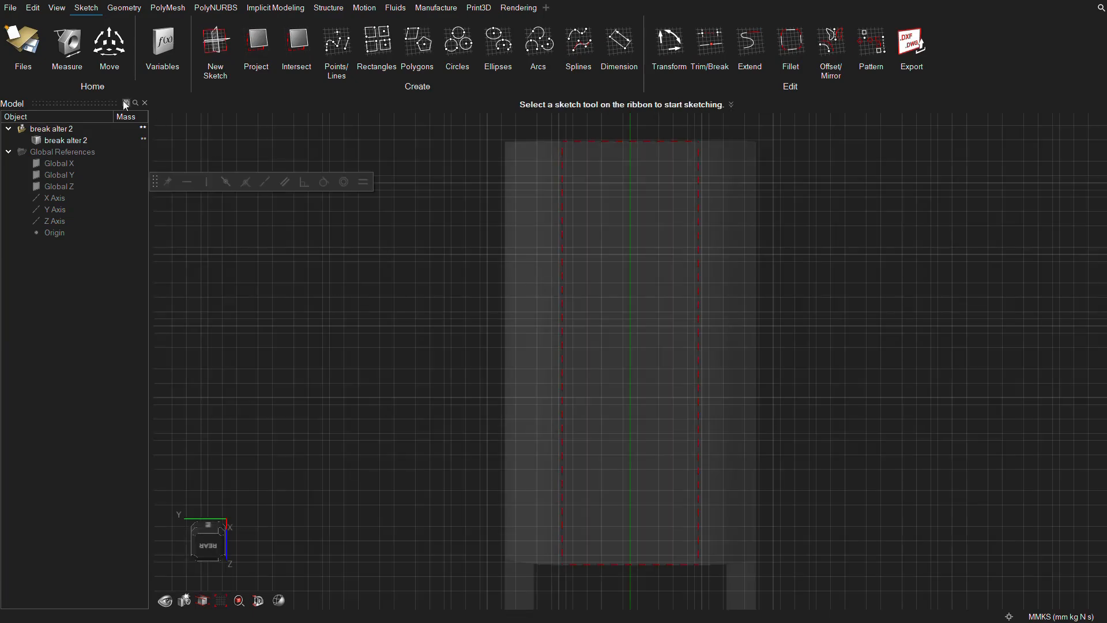
{"action": "left_click", "coordinate": [384, 39]}
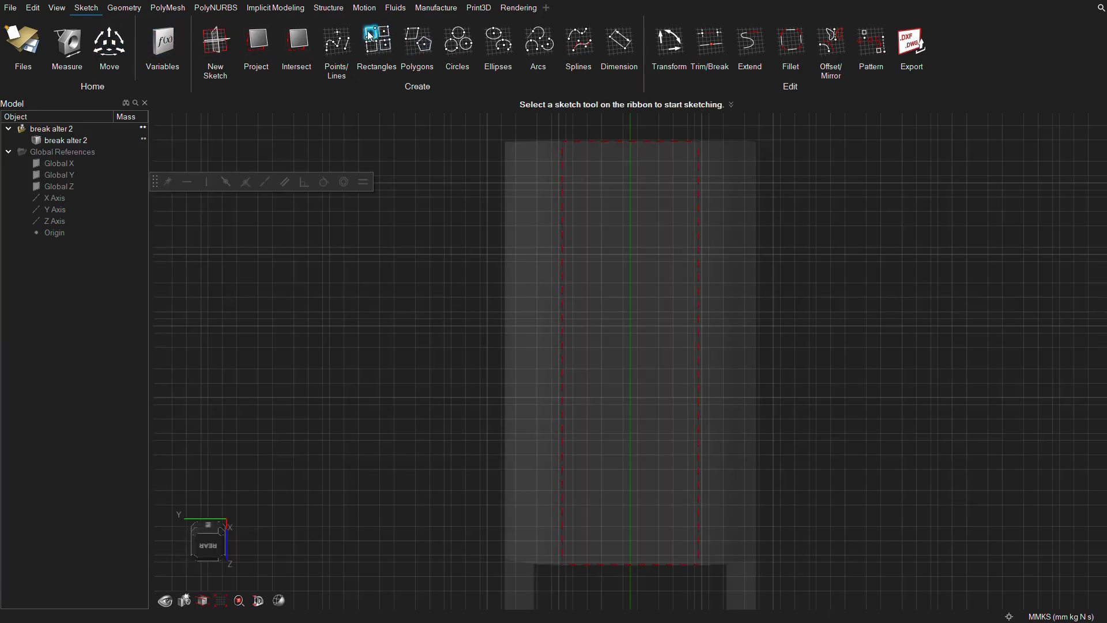
{"action": "left_click", "coordinate": [562, 140]}
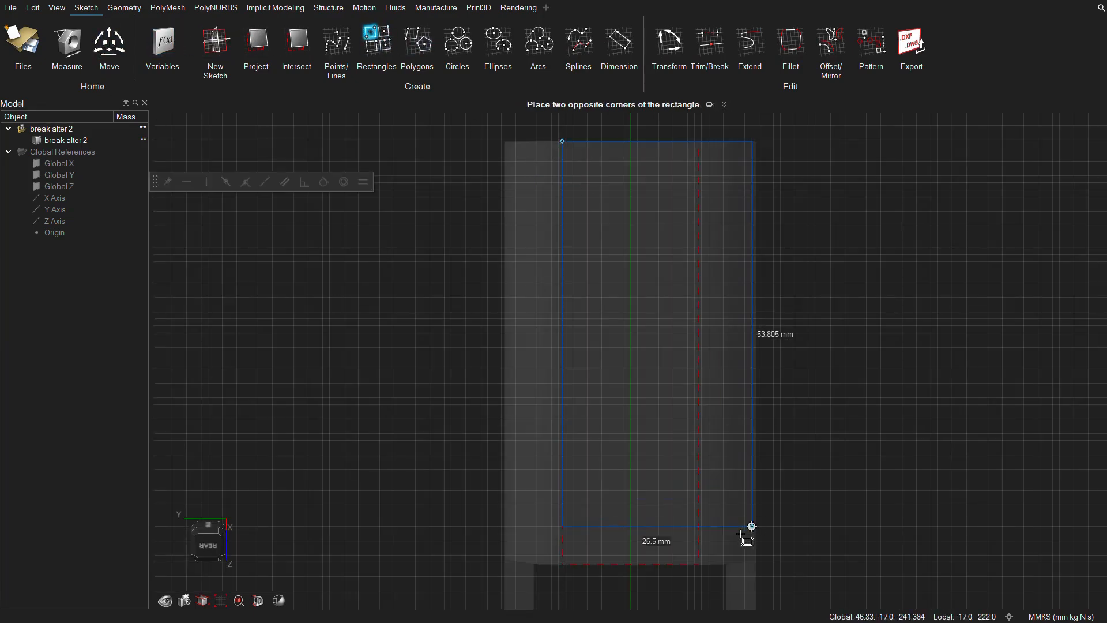
{"action": "left_click", "coordinate": [698, 565]}
{"action": "left_click", "coordinate": [109, 42]}
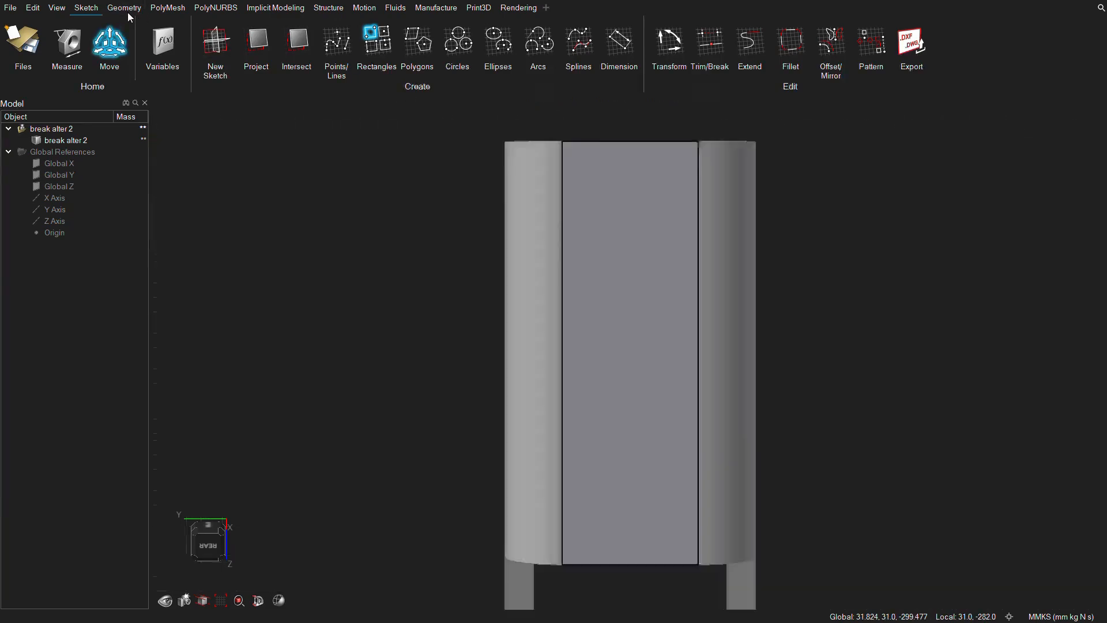
Extrude the foot plate rectangle 4 mm outward as a new solid part and check it from the side.
{"action": "left_click", "coordinate": [274, 48]}
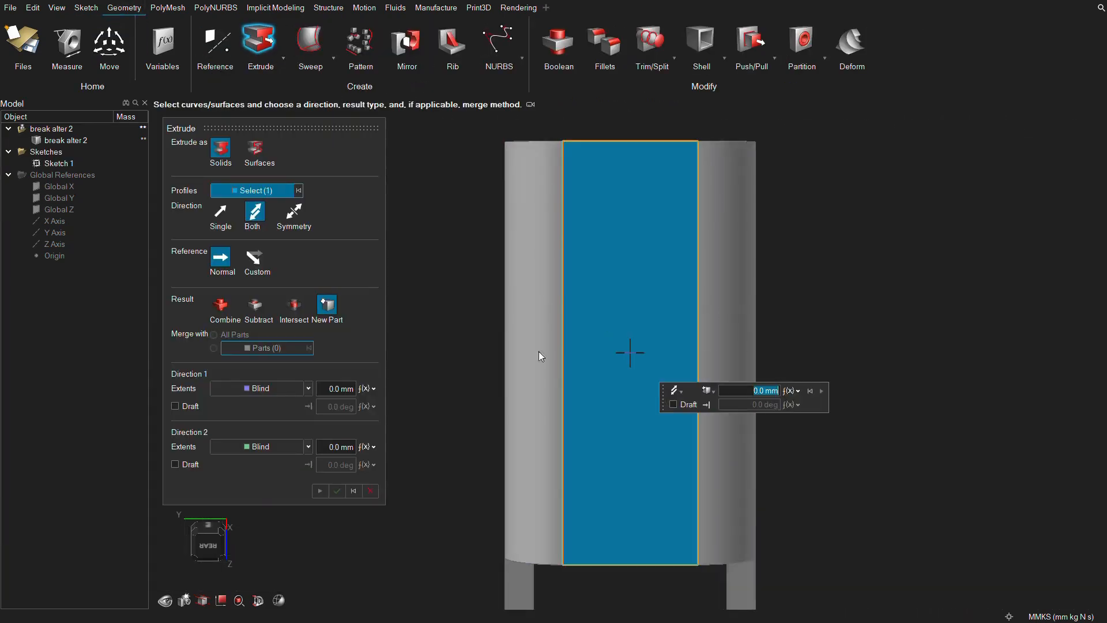
{"action": "type", "text": "4"}
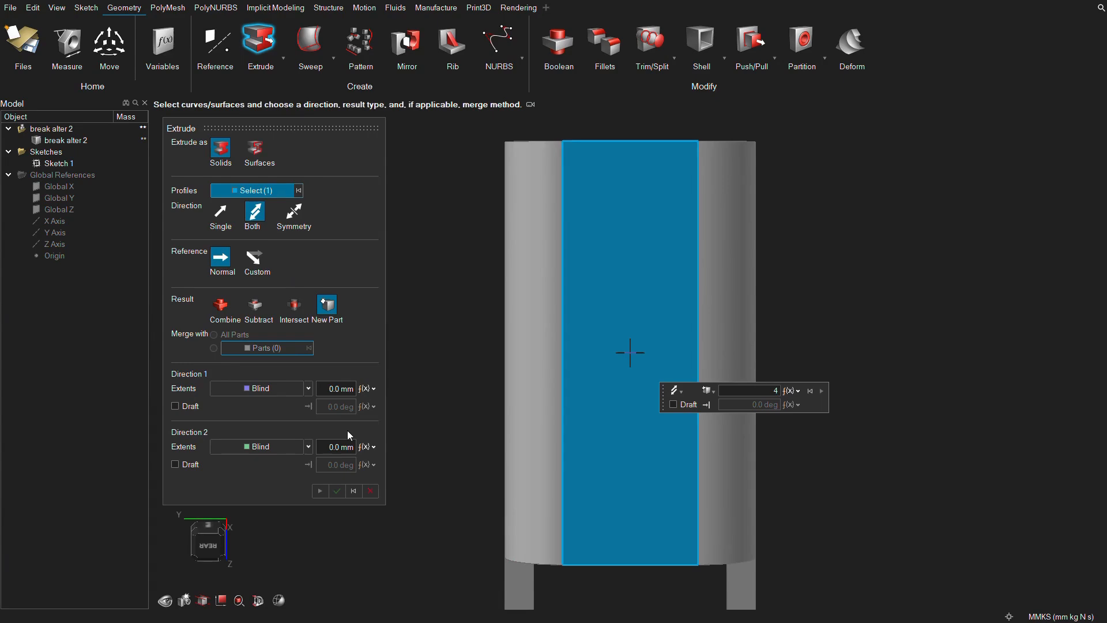
{"action": "key", "text": "Return"}
{"action": "middle_click_drag", "start_coordinate": [515, 365], "coordinate": [396, 291]}
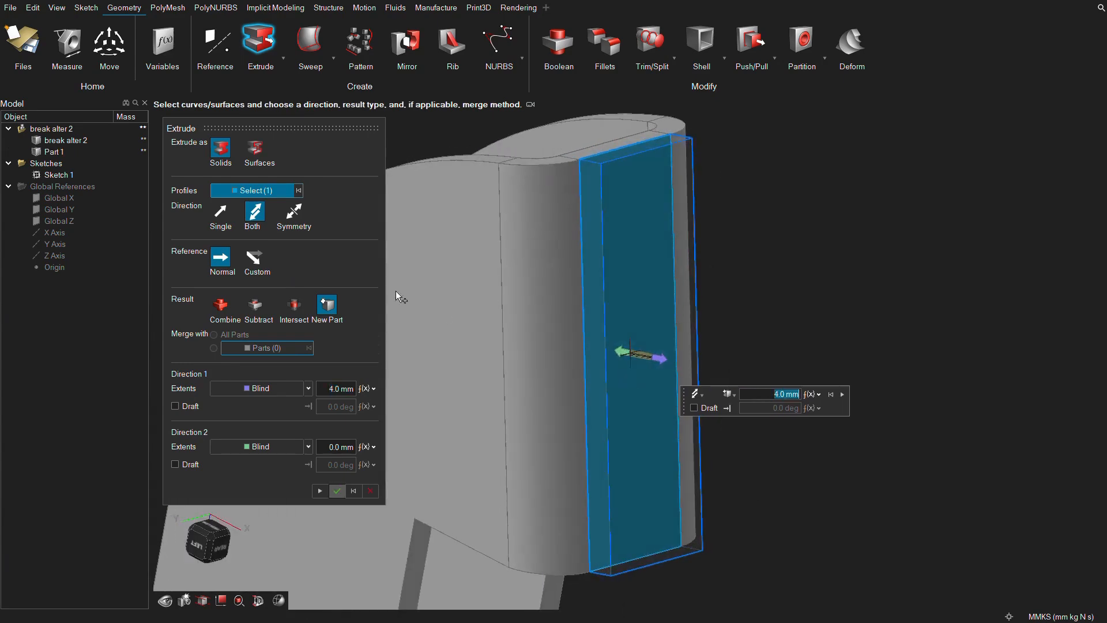
{"action": "left_click", "coordinate": [337, 490]}
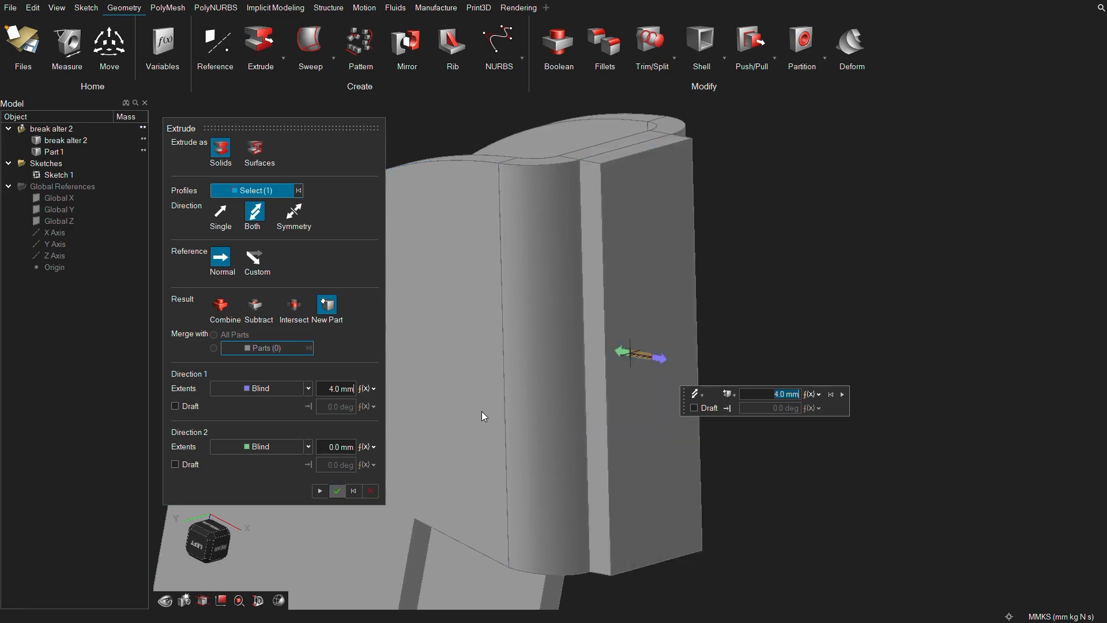
{"action": "scroll", "coordinate": [483, 411], "scroll_direction": "down", "scroll_amount": 3}
{"action": "middle_click_drag", "start_coordinate": [483, 411], "coordinate": [531, 428]}
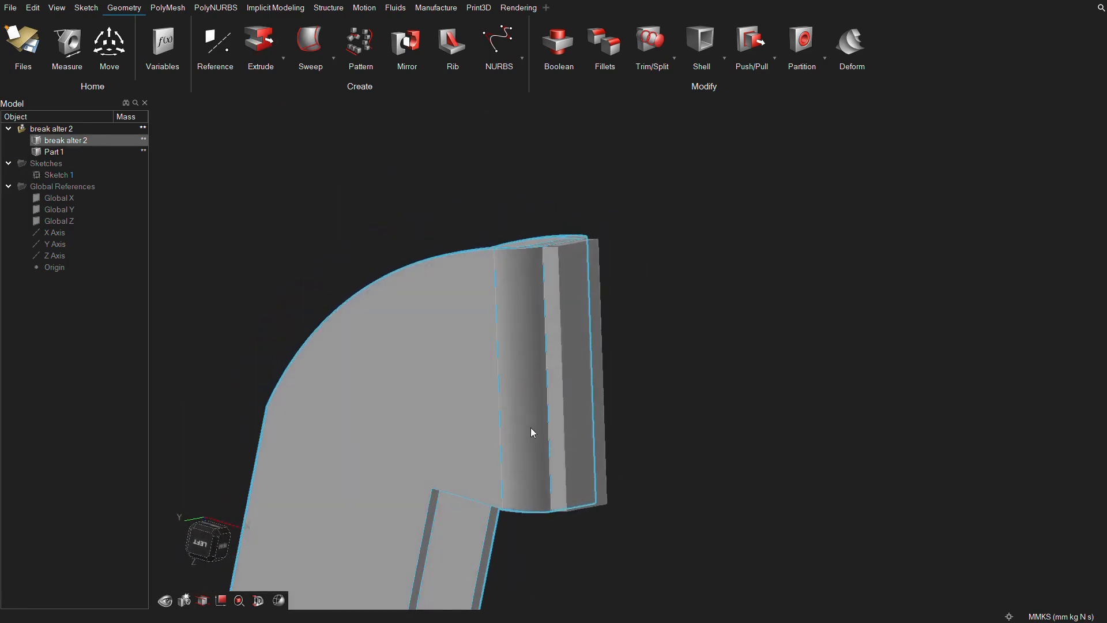
{"action": "left_click", "coordinate": [200, 543]}
{"action": "left_click", "coordinate": [115, 151]}
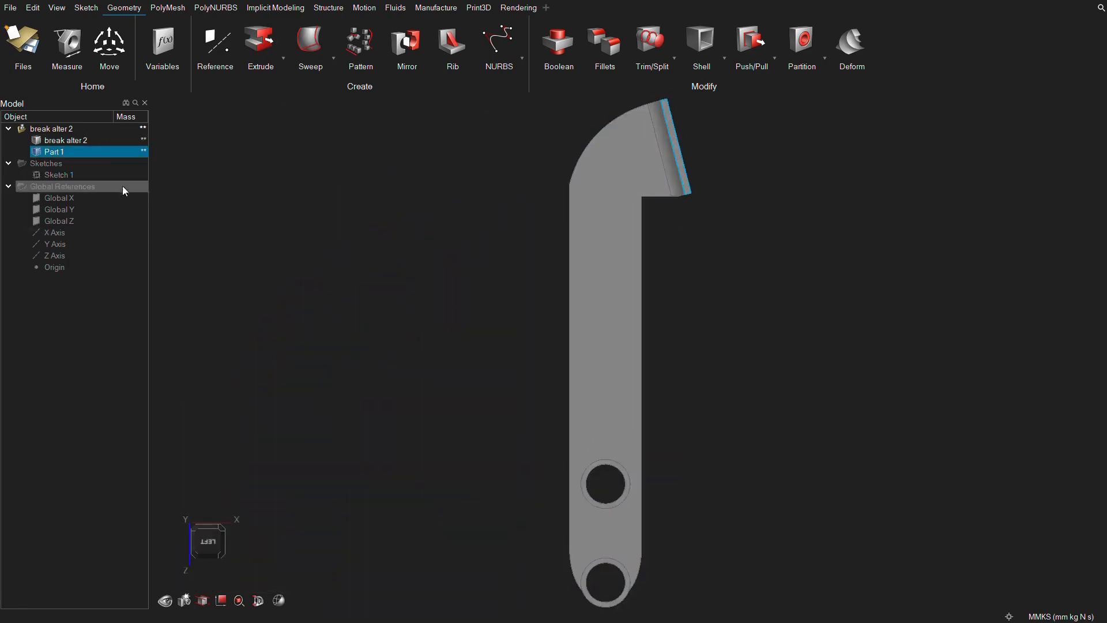
{"action": "left_click", "coordinate": [546, 485]}
Partition the pedal's two lower holes into separate rings with a 3 mm thickness.
{"action": "middle_click_drag", "start_coordinate": [545, 486], "coordinate": [595, 524]}
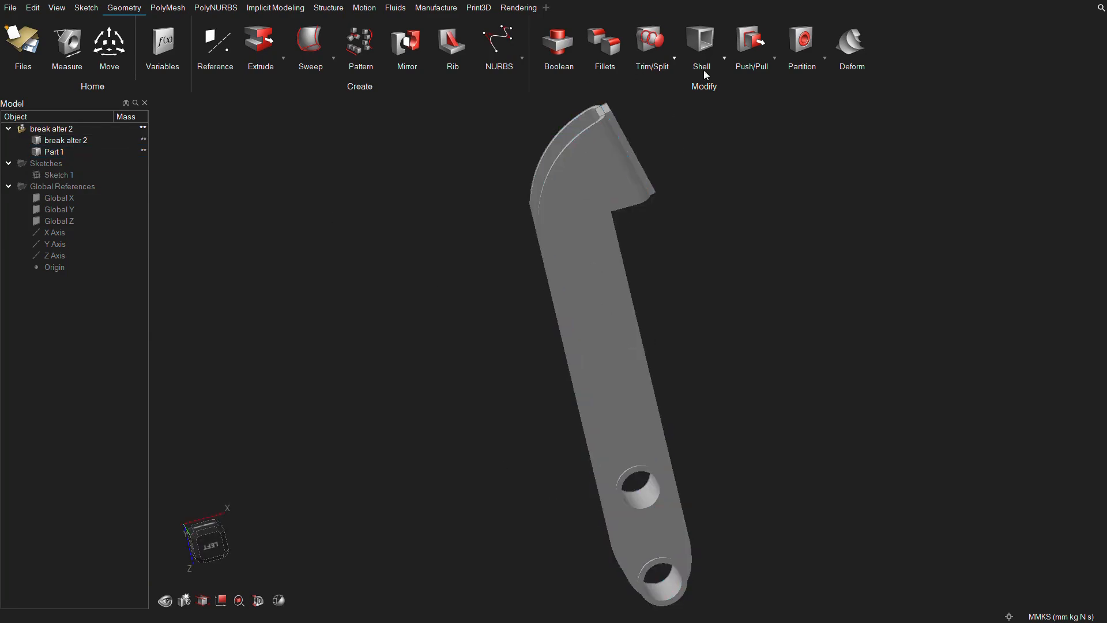
{"action": "left_click", "coordinate": [801, 40]}
{"action": "scroll", "coordinate": [670, 559], "scroll_direction": "up", "scroll_amount": 3}
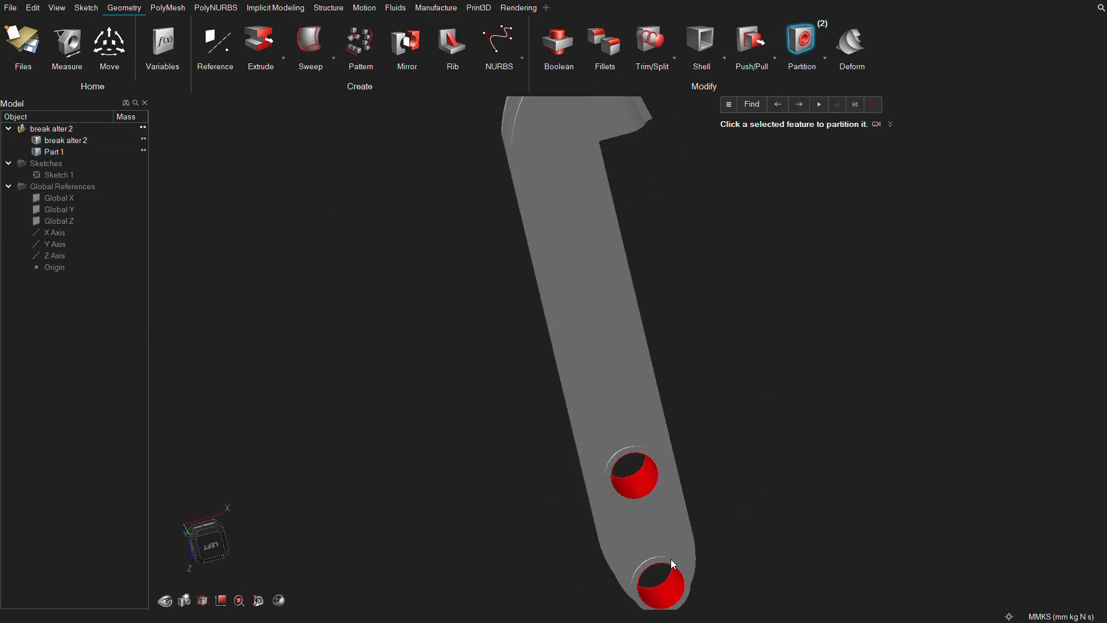
{"action": "left_click", "coordinate": [667, 599]}
{"action": "left_click", "coordinate": [647, 483]}
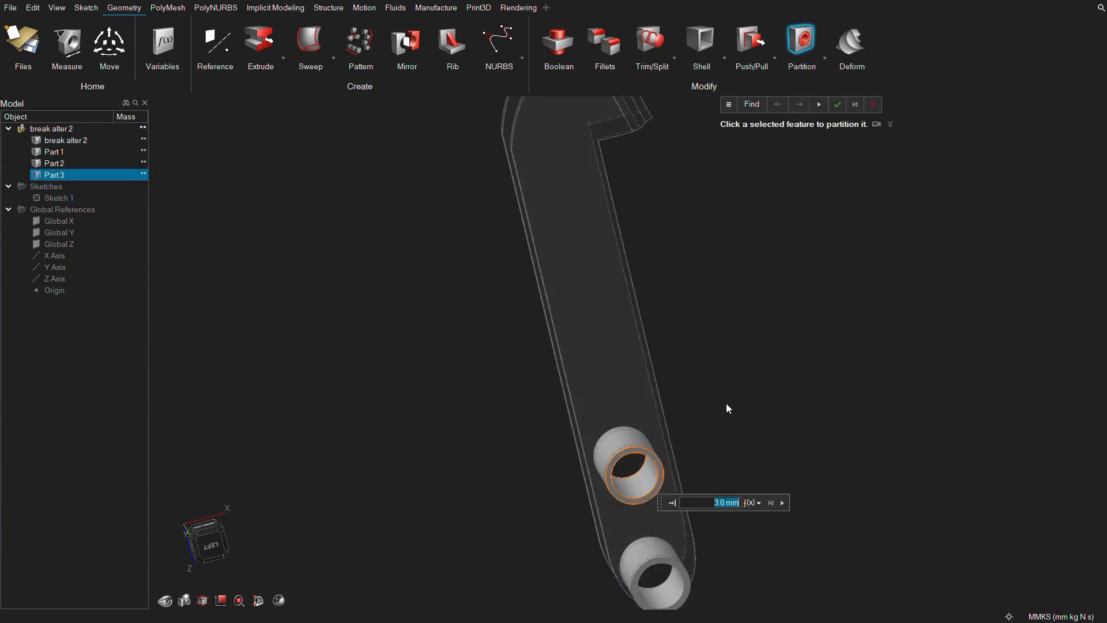
{"action": "scroll", "coordinate": [727, 404], "scroll_direction": "down", "scroll_amount": 2}
{"action": "left_click", "coordinate": [839, 106]}
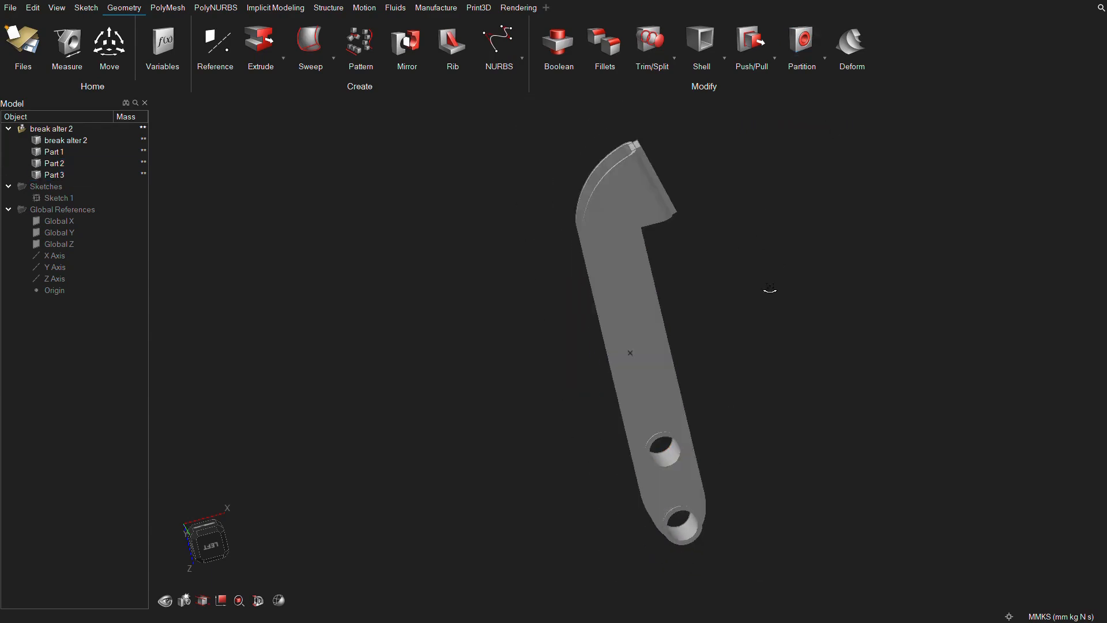
Assign Steel (AISI 1080) to the pedal body, the foot plate pad and both hole rings.
{"action": "middle_click_drag", "start_coordinate": [768, 291], "coordinate": [701, 285]}
{"action": "right_click", "coordinate": [604, 276]}
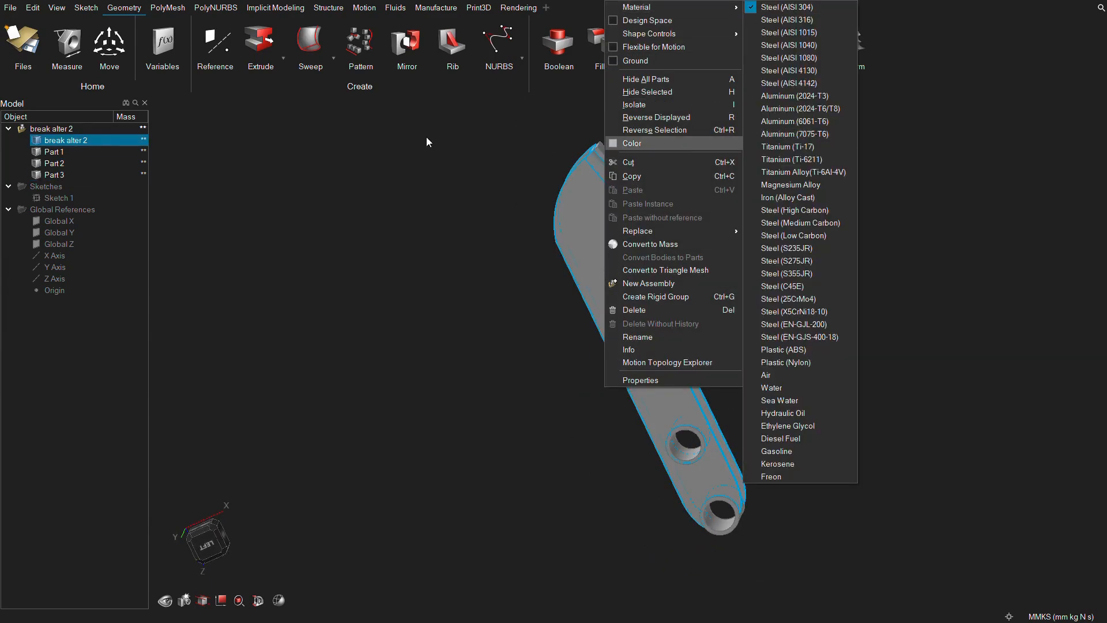
{"action": "left_click_drag", "start_coordinate": [451, 124], "coordinate": [876, 548]}
{"action": "right_click", "coordinate": [636, 362]}
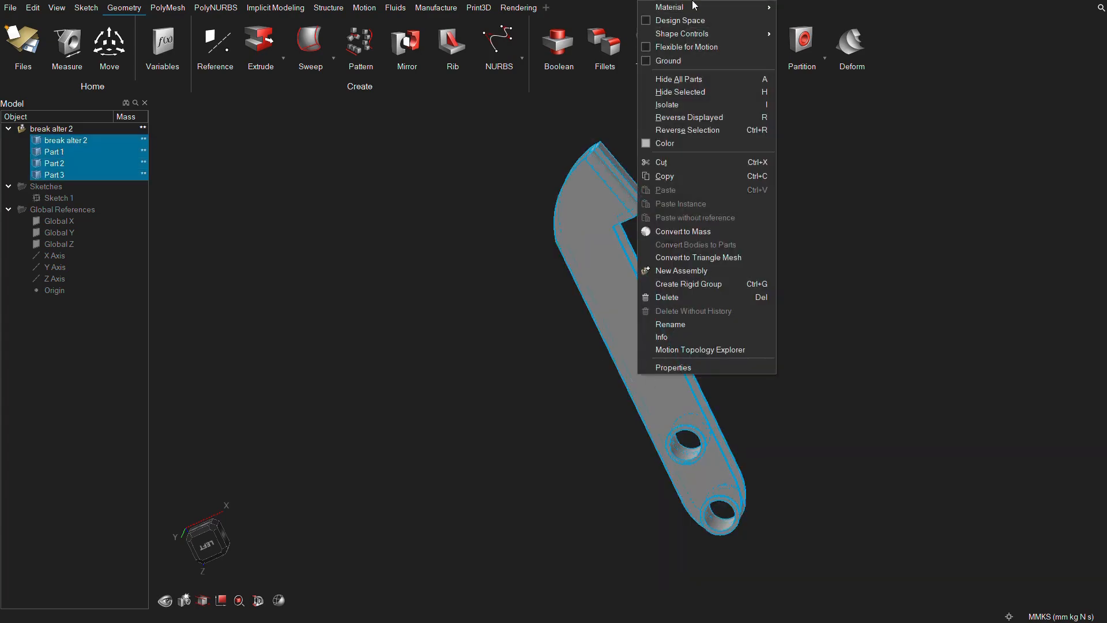
{"action": "mouse_move", "coordinate": [692, 7]}
{"action": "left_click", "coordinate": [830, 58]}
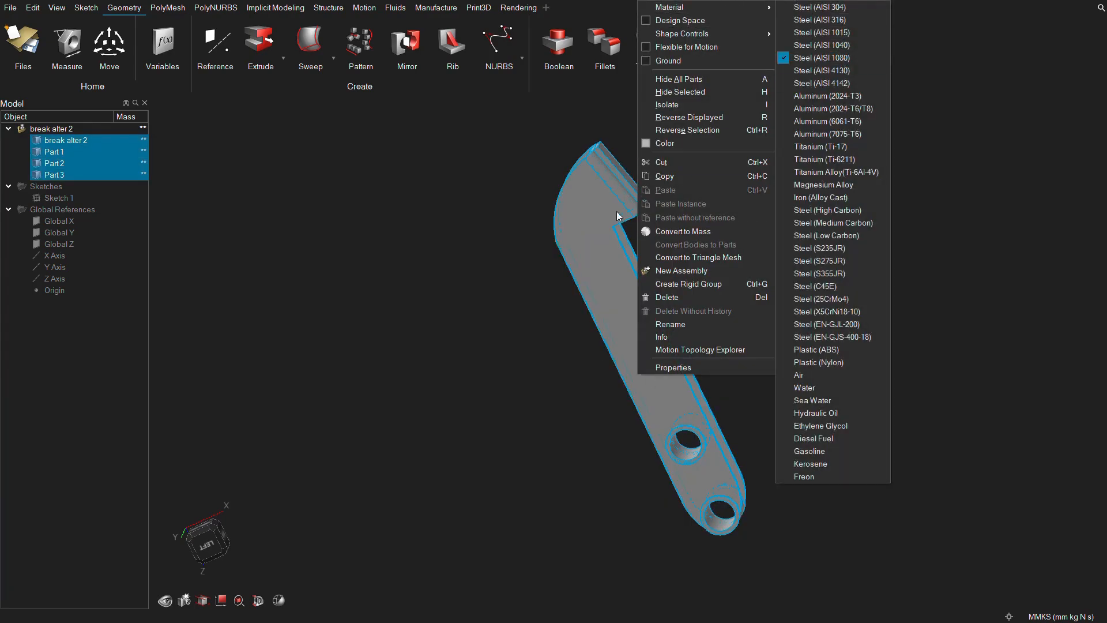
Define the main pedal body as the design space, leaving the pad and hole rings out.
{"action": "middle_click_drag", "start_coordinate": [561, 216], "coordinate": [623, 229]}
{"action": "right_click", "coordinate": [623, 229]}
{"action": "left_click", "coordinate": [805, 193]}
{"action": "right_click", "coordinate": [596, 204]}
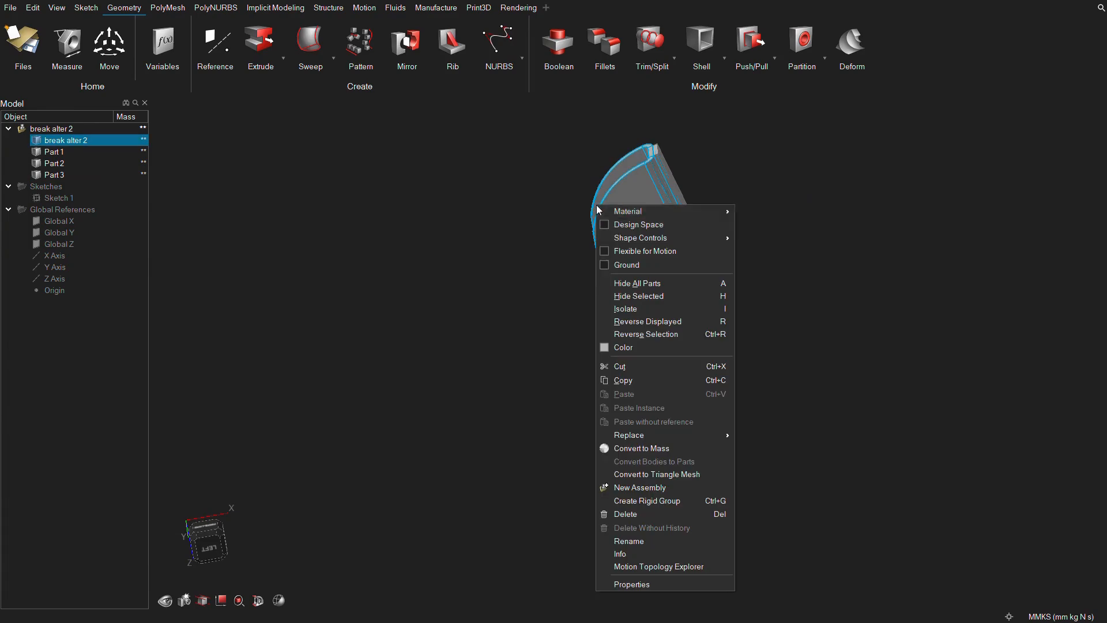
{"action": "left_click", "coordinate": [620, 227]}
{"action": "scroll", "coordinate": [727, 255], "scroll_direction": "down", "scroll_amount": 2}
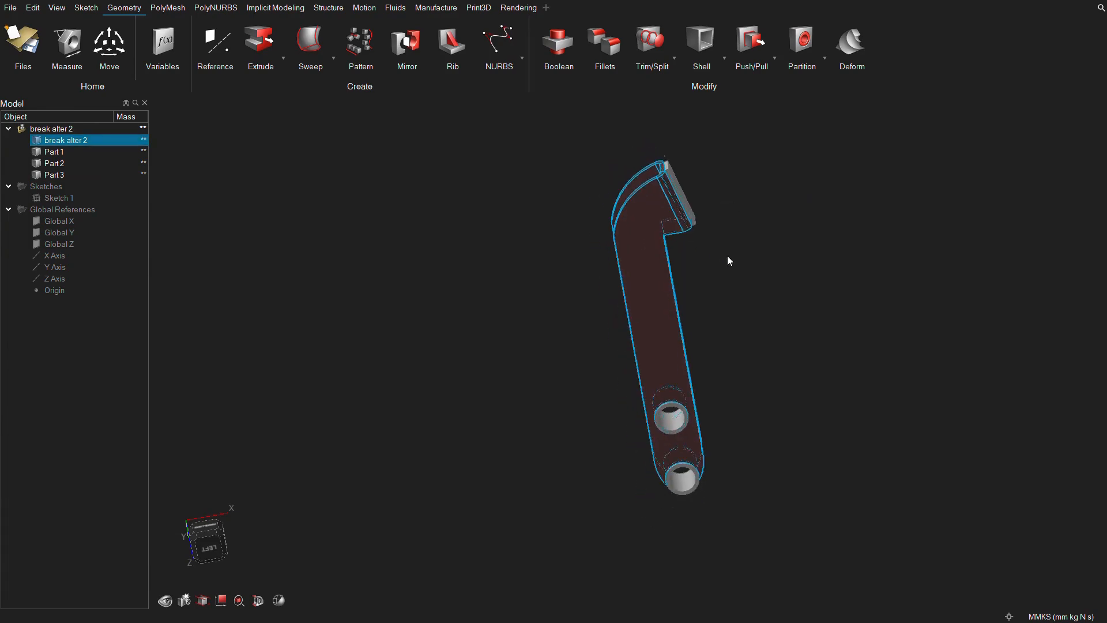
{"action": "left_click", "coordinate": [202, 550]}
{"action": "middle_click_drag", "start_coordinate": [662, 303], "coordinate": [710, 275]}
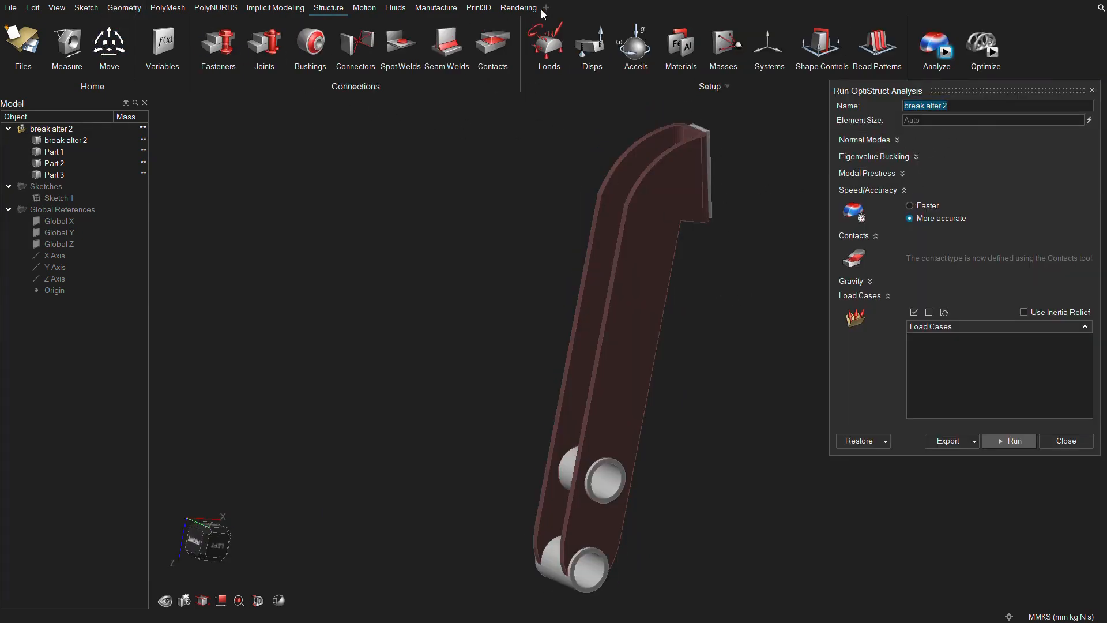
Add a fixed support to the inner face of the pedal's lowest hole.
{"action": "left_click", "coordinate": [546, 46]}
{"action": "scroll", "coordinate": [605, 578], "scroll_direction": "up", "scroll_amount": 2}
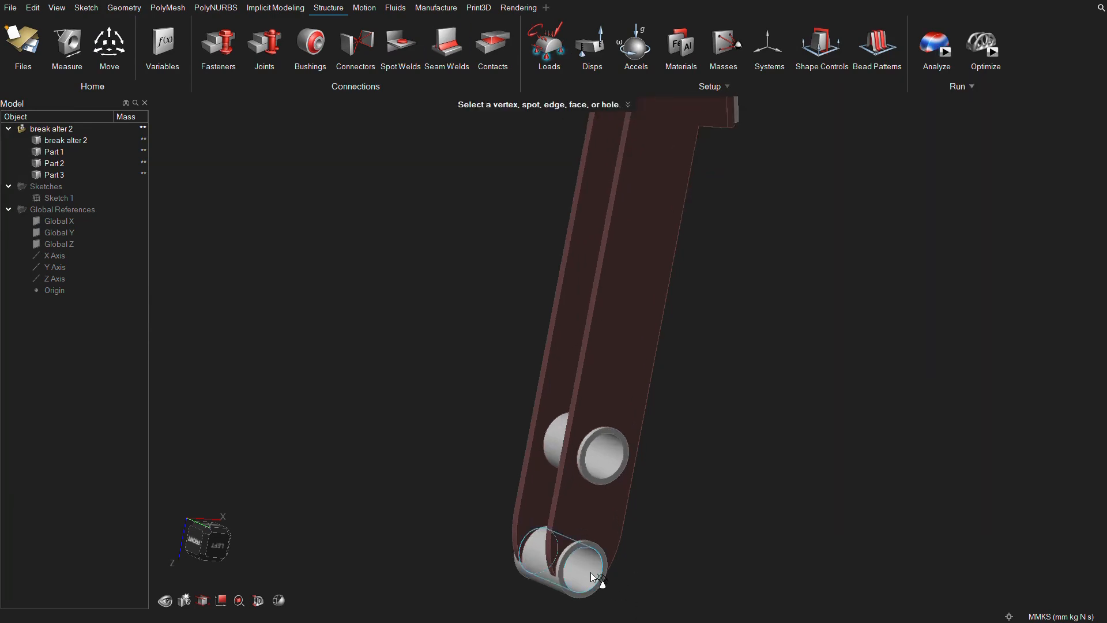
{"action": "left_click", "coordinate": [592, 574]}
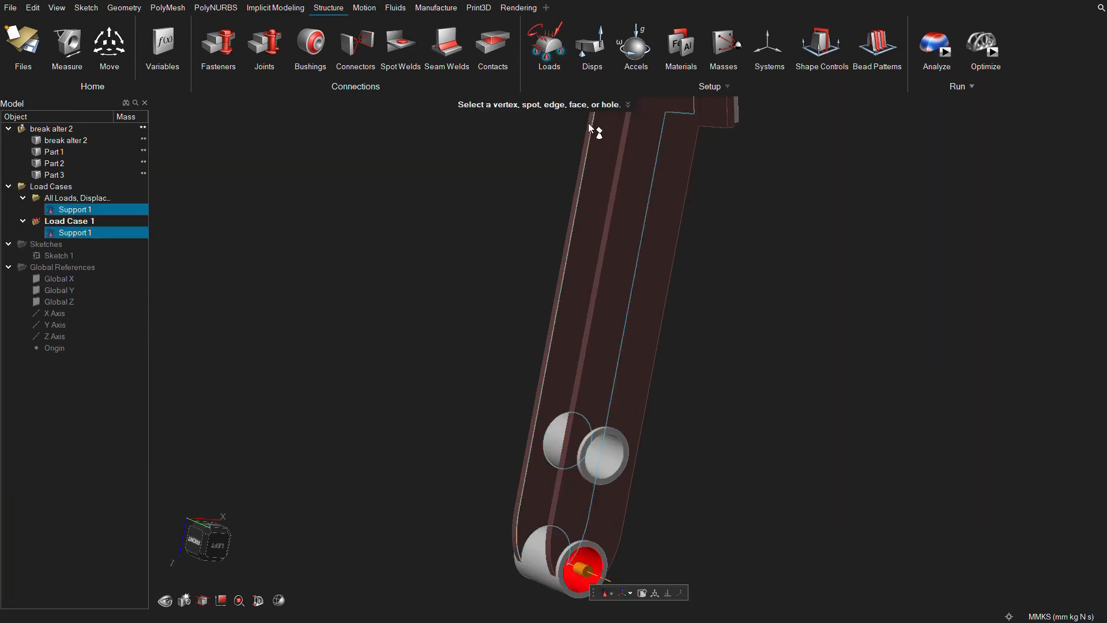
{"action": "scroll", "coordinate": [606, 230], "scroll_direction": "down", "scroll_amount": 2}
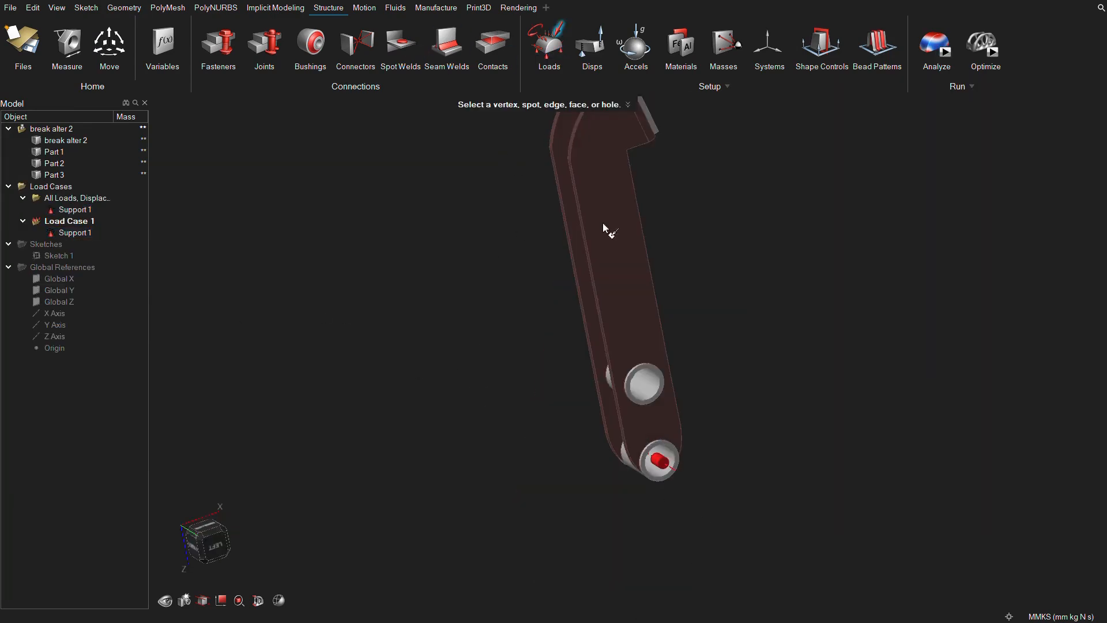
Apply a 2200 N force along X to the inner face of the pedal's upper ring hole.
{"action": "left_click", "coordinate": [646, 384]}
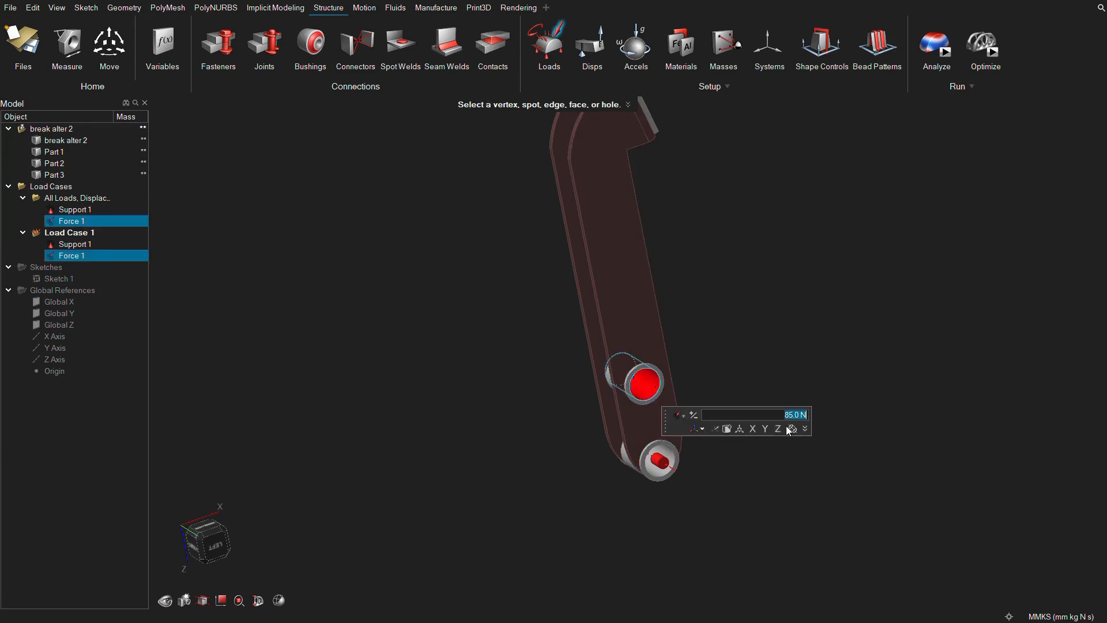
{"action": "key", "text": "Return"}
{"action": "right_click_drag", "start_coordinate": [786, 425], "coordinate": [699, 388]}
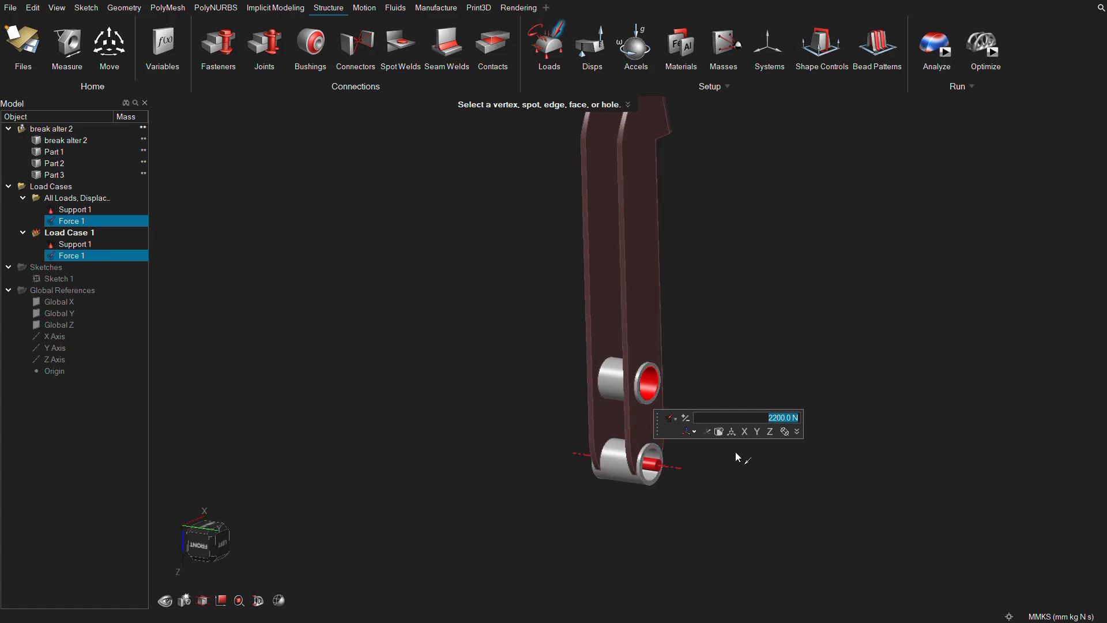
{"action": "left_click", "coordinate": [742, 432]}
{"action": "middle_click_drag", "start_coordinate": [680, 380], "coordinate": [503, 381]}
Apply an 85 N force to the outer face of the foot plate pad.
{"action": "scroll", "coordinate": [676, 253], "scroll_direction": "down", "scroll_amount": 2}
{"action": "right_click_drag", "start_coordinate": [662, 182], "coordinate": [669, 246]}
{"action": "scroll", "coordinate": [677, 214], "scroll_direction": "up", "scroll_amount": 3}
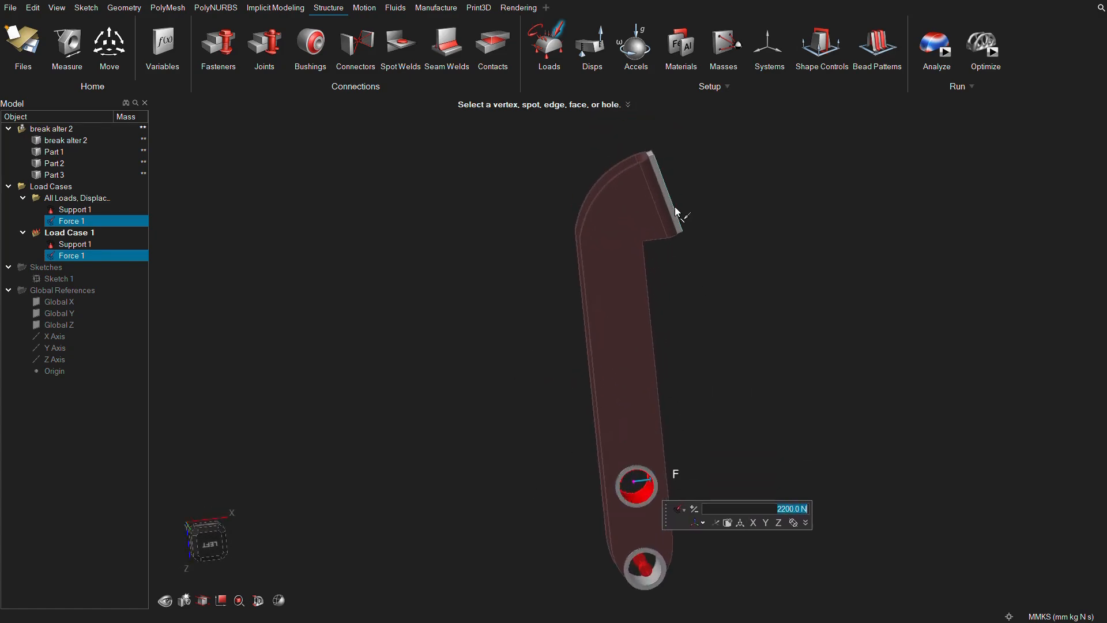
{"action": "middle_click_drag", "start_coordinate": [676, 213], "coordinate": [647, 226]}
{"action": "scroll", "coordinate": [692, 211], "scroll_direction": "up", "scroll_amount": 3}
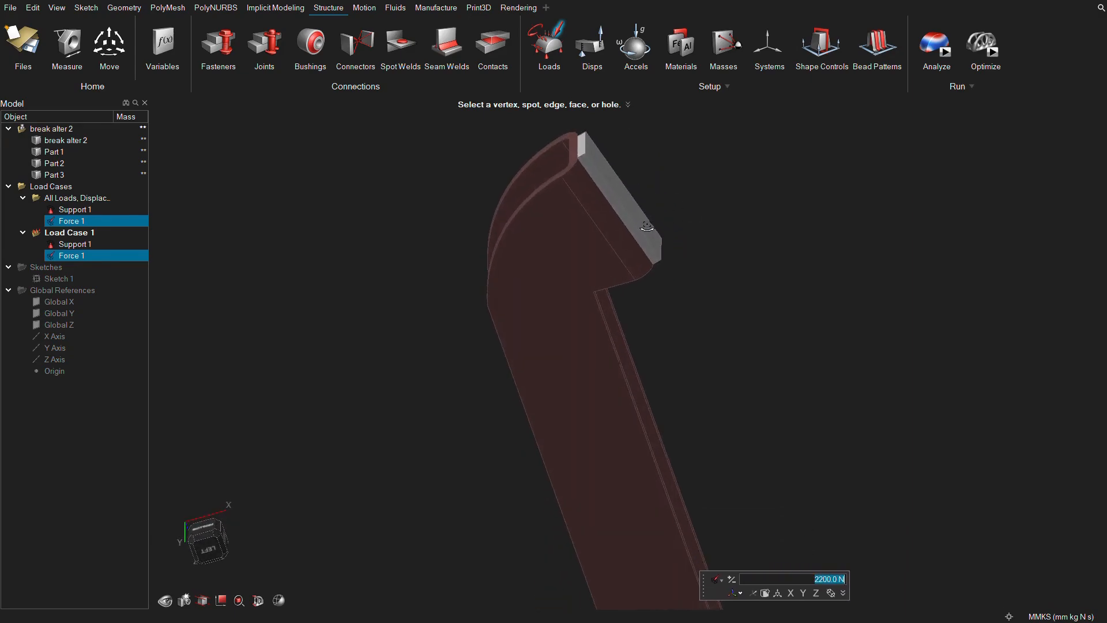
{"action": "left_click", "coordinate": [619, 190]}
{"action": "scroll", "coordinate": [721, 300], "scroll_direction": "down", "scroll_amount": 1}
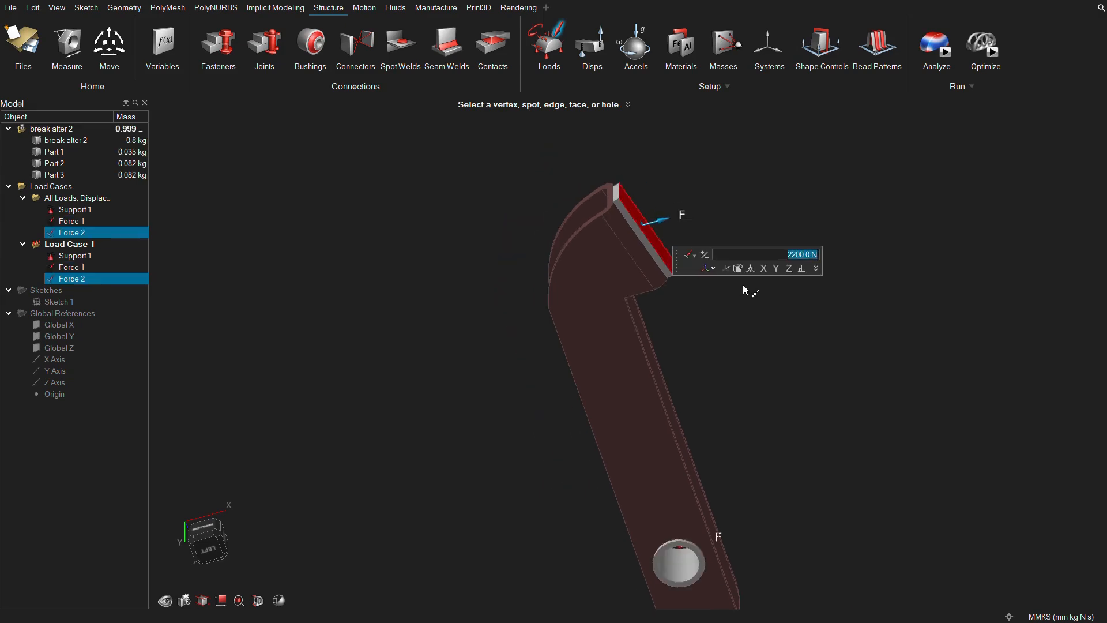
{"action": "type", "text": "85"}
{"action": "left_click", "coordinate": [776, 269]}
{"action": "middle_click_drag", "start_coordinate": [690, 270], "coordinate": [690, 360]}
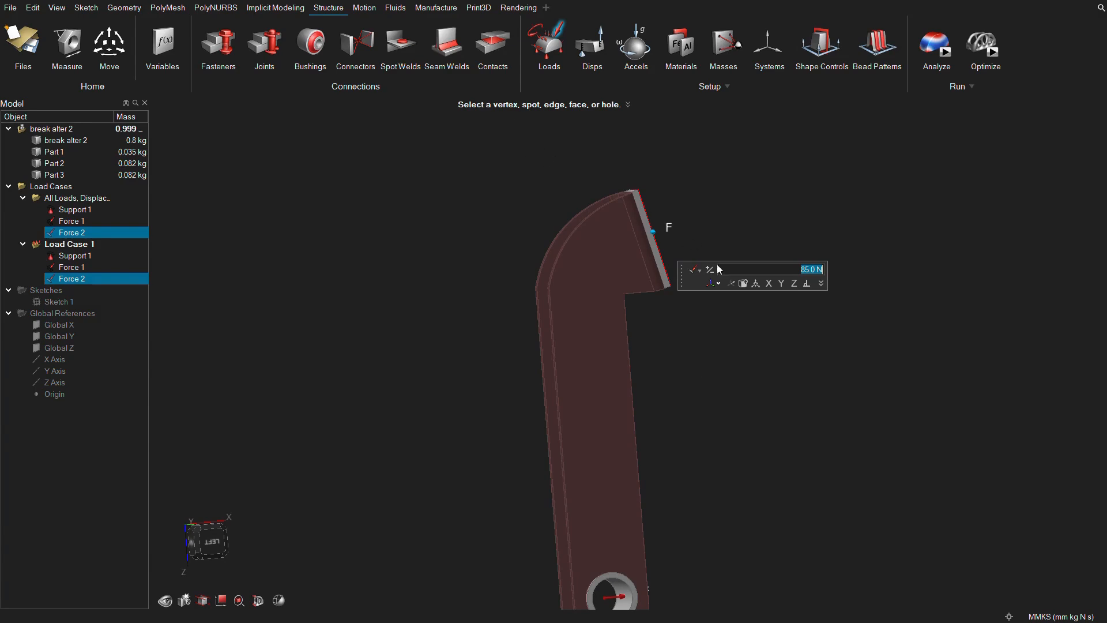
{"action": "middle_click_drag", "start_coordinate": [717, 186], "coordinate": [454, 392]}
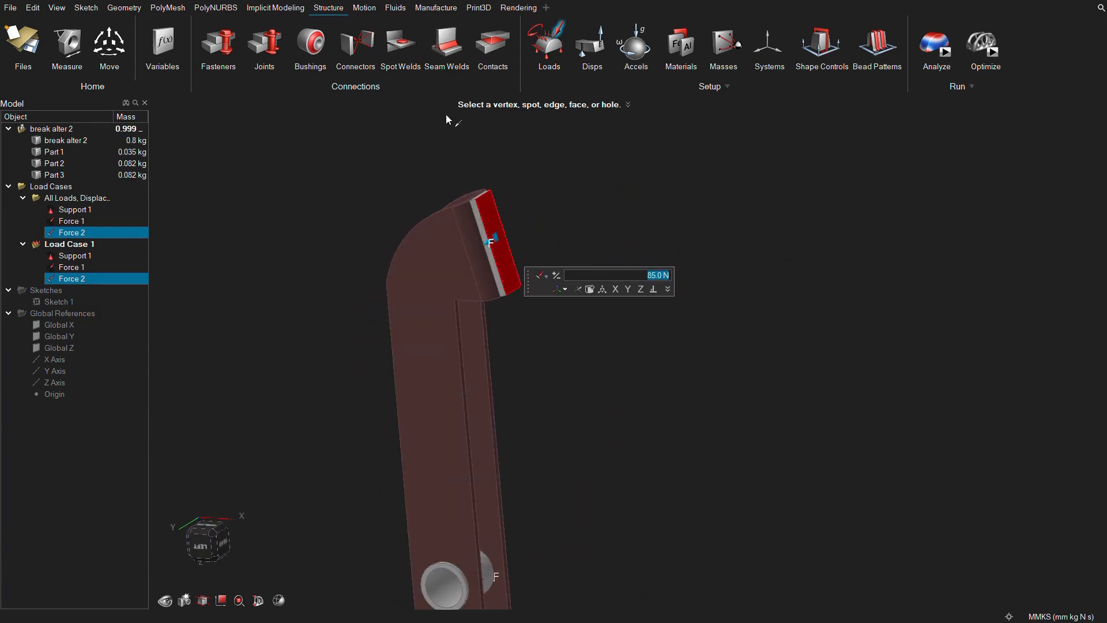
Add a pressure load on the outer face of the foot plate pad and check it from several sides.
{"action": "key", "text": "p"}
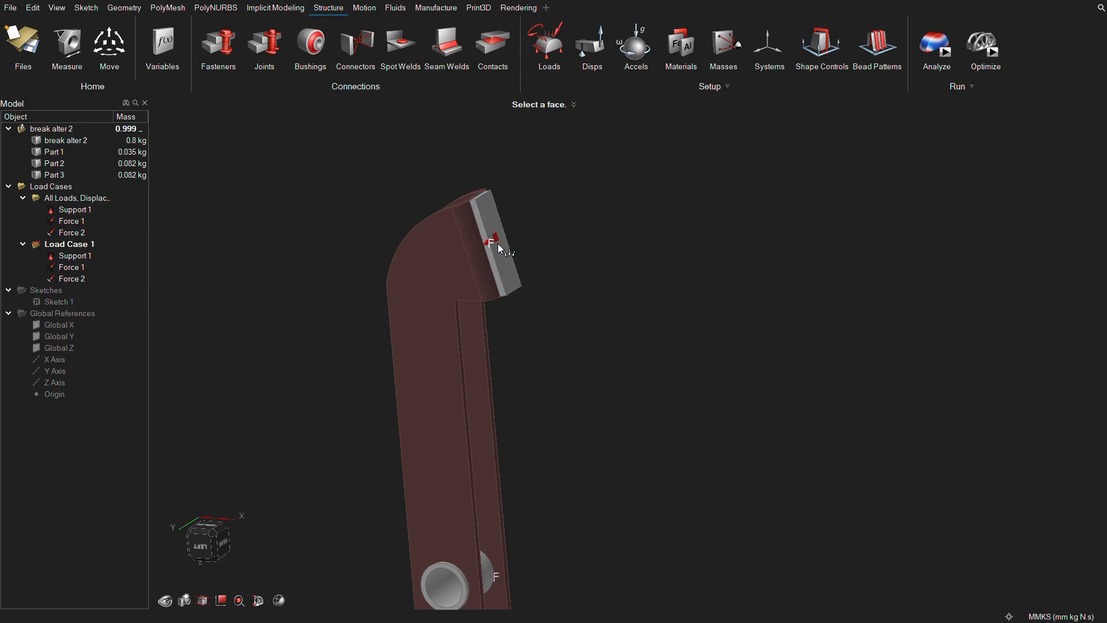
{"action": "left_click", "coordinate": [497, 243]}
{"action": "left_click", "coordinate": [603, 234]}
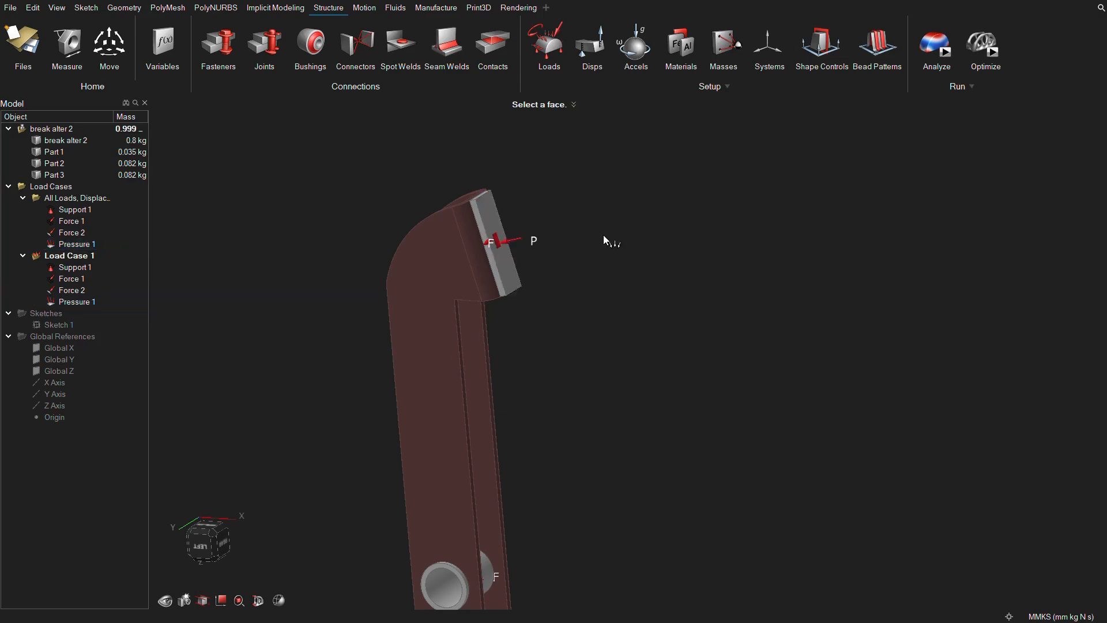
{"action": "scroll", "coordinate": [603, 234], "scroll_direction": "down", "scroll_amount": 4}
{"action": "middle_click_drag", "start_coordinate": [598, 235], "coordinate": [646, 248]}
{"action": "mouse_move", "coordinate": [581, 378]}
{"action": "middle_mouse_down"}
{"action": "mouse_move", "coordinate": [657, 361]}
{"action": "mouse_move", "coordinate": [538, 326]}
{"action": "middle_mouse_up"}
{"action": "scroll", "coordinate": [586, 232], "scroll_direction": "up", "scroll_amount": 2}
{"action": "mouse_move", "coordinate": [586, 233]}
{"action": "middle_mouse_down"}
{"action": "mouse_move", "coordinate": [541, 248]}
{"action": "mouse_move", "coordinate": [560, 247]}
{"action": "middle_mouse_up"}
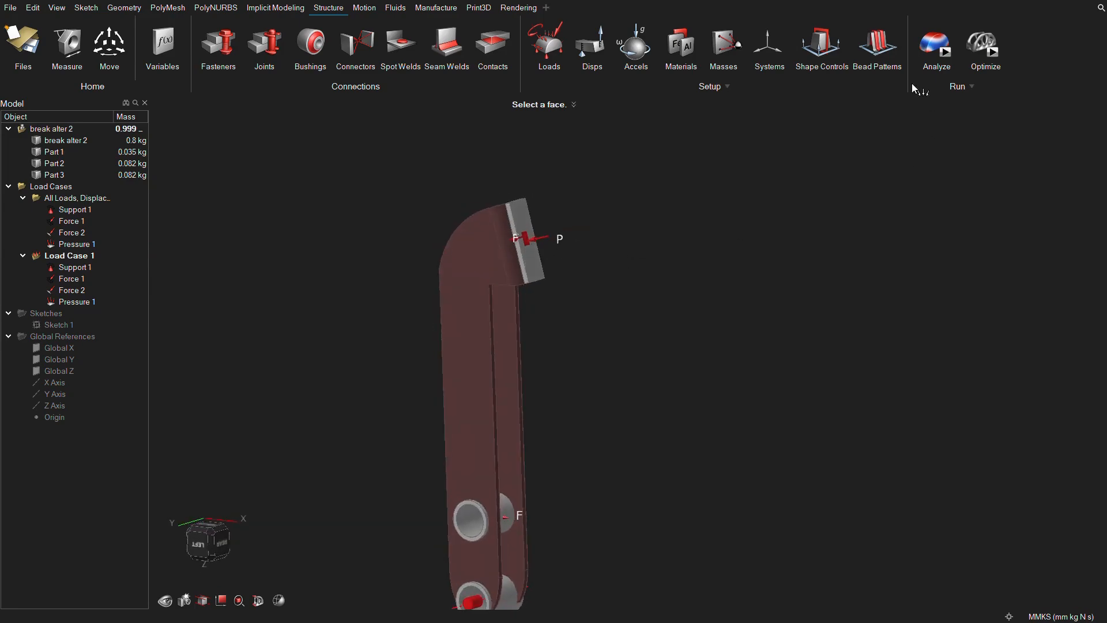
Create a second load case containing Support 1, Force 1 and Pressure 1, and remove Pressure 1 from Load Case 1.
{"action": "left_click", "coordinate": [937, 45]}
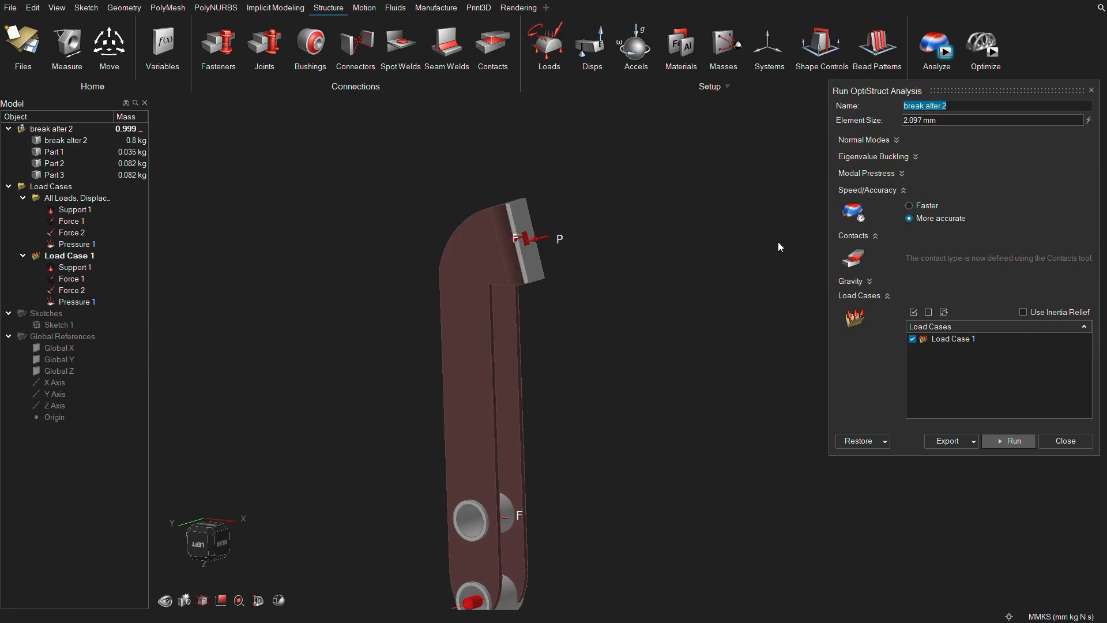
{"action": "left_click", "coordinate": [563, 58]}
{"action": "right_click", "coordinate": [608, 150]}
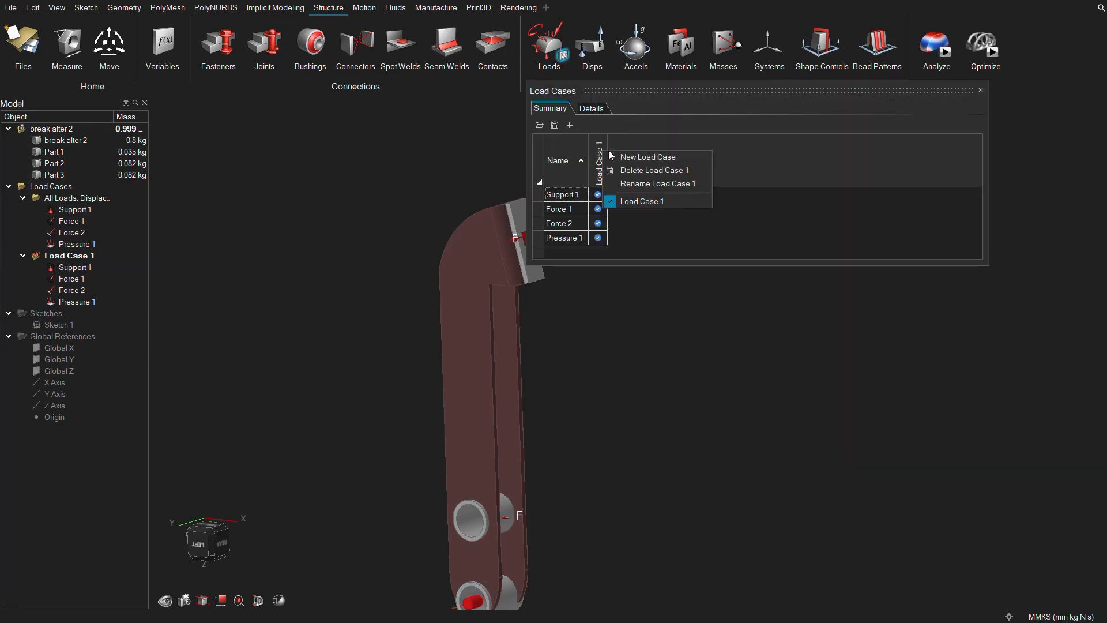
{"action": "left_click", "coordinate": [627, 159]}
{"action": "left_click", "coordinate": [618, 195]}
{"action": "left_click", "coordinate": [618, 237]}
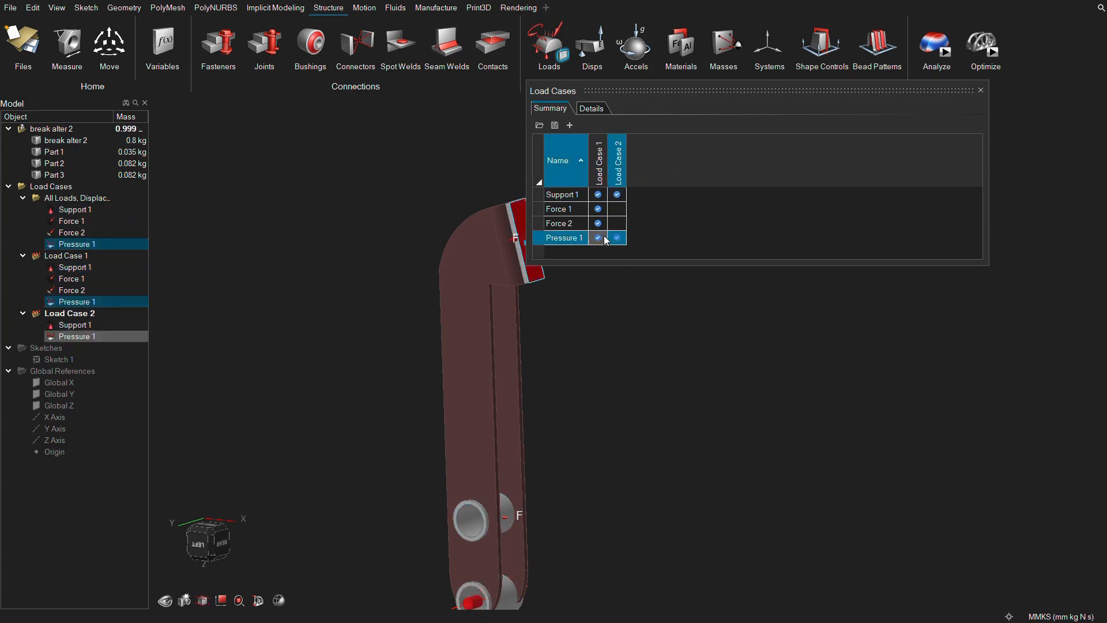
{"action": "left_click", "coordinate": [600, 238]}
Run the OptiStruct analysis for Load Case 1 and Load Case 2 with the More accurate setting.
{"action": "left_click", "coordinate": [943, 51]}
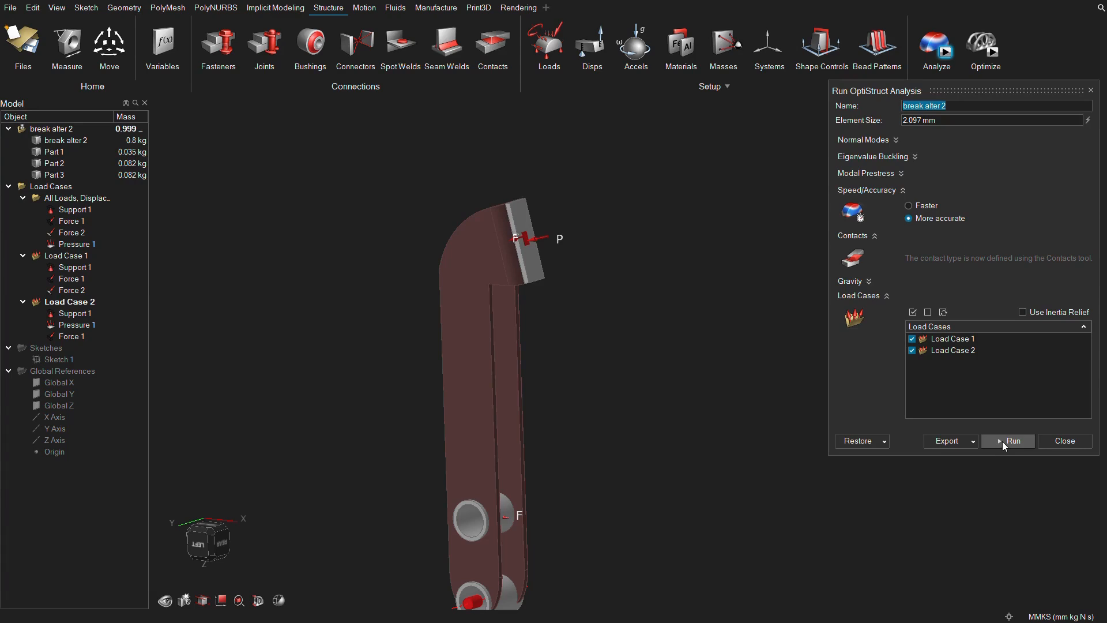
{"action": "left_click", "coordinate": [1007, 441]}
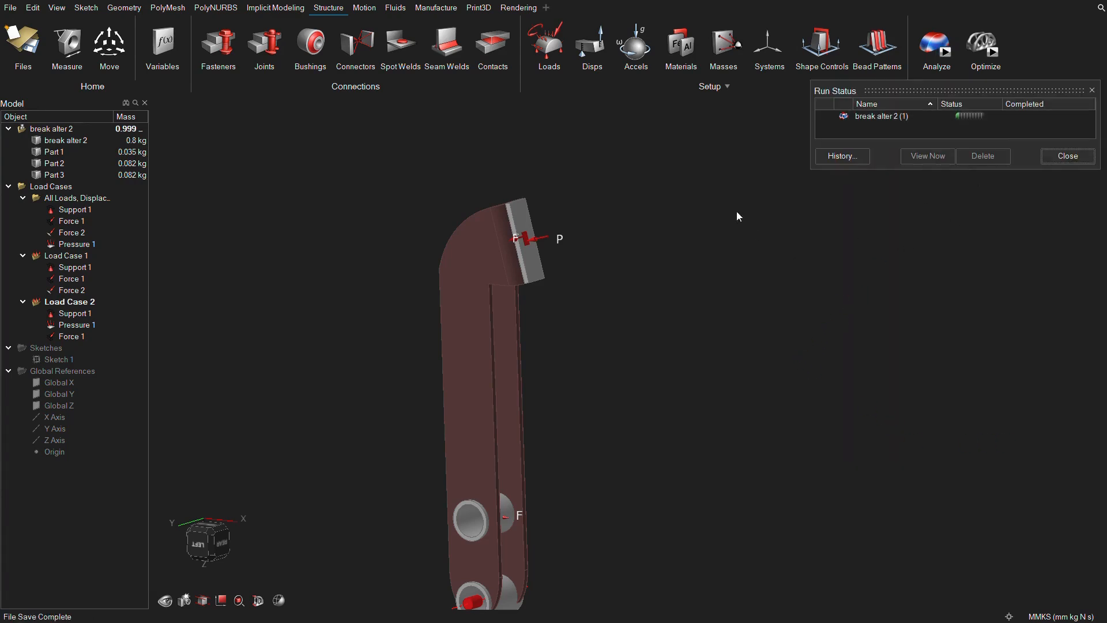
{"action": "scroll", "coordinate": [876, 246], "scroll_direction": "down", "scroll_amount": 1}
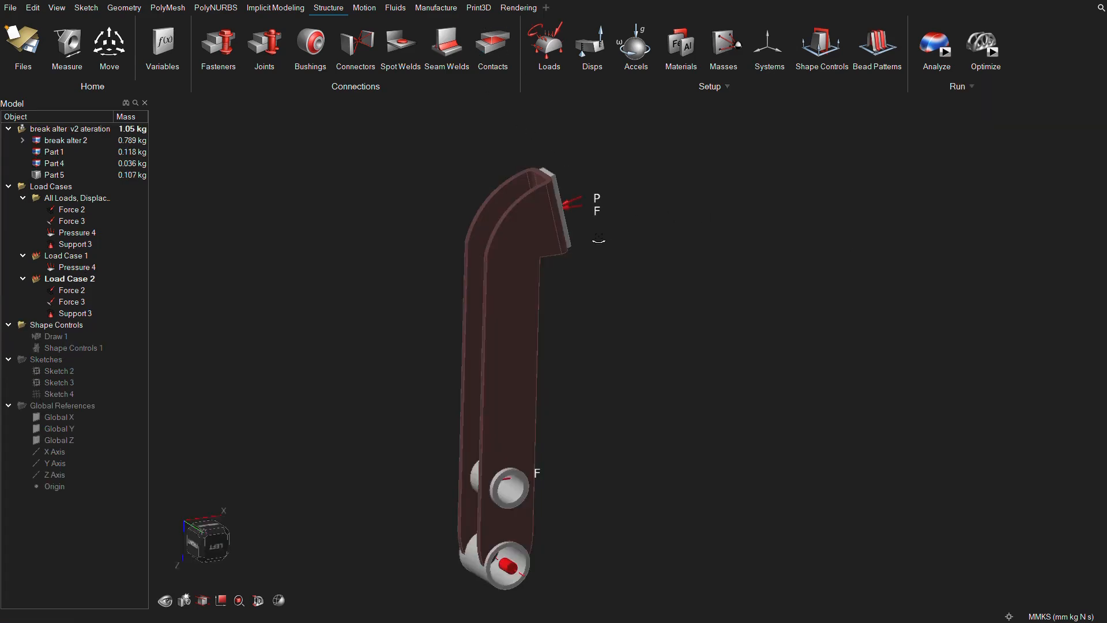
{"action": "middle_click_drag", "start_coordinate": [599, 239], "coordinate": [569, 230]}
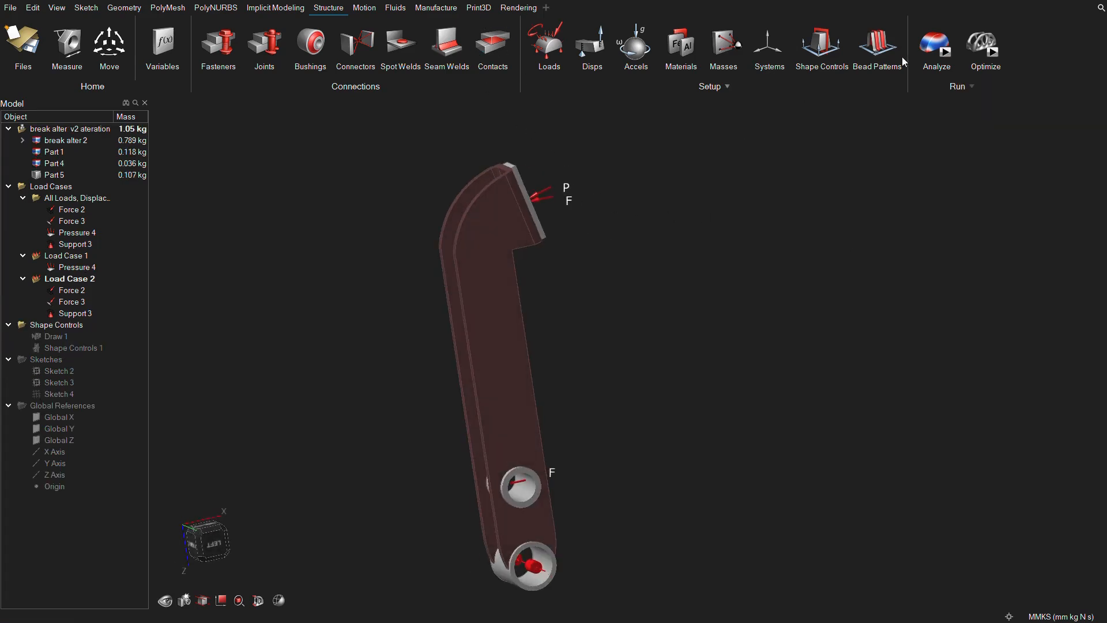
Open the analysis results of the v2 iteration pedal and examine the Displacement plot for the Result Envelope.
{"action": "left_click", "coordinate": [935, 67]}
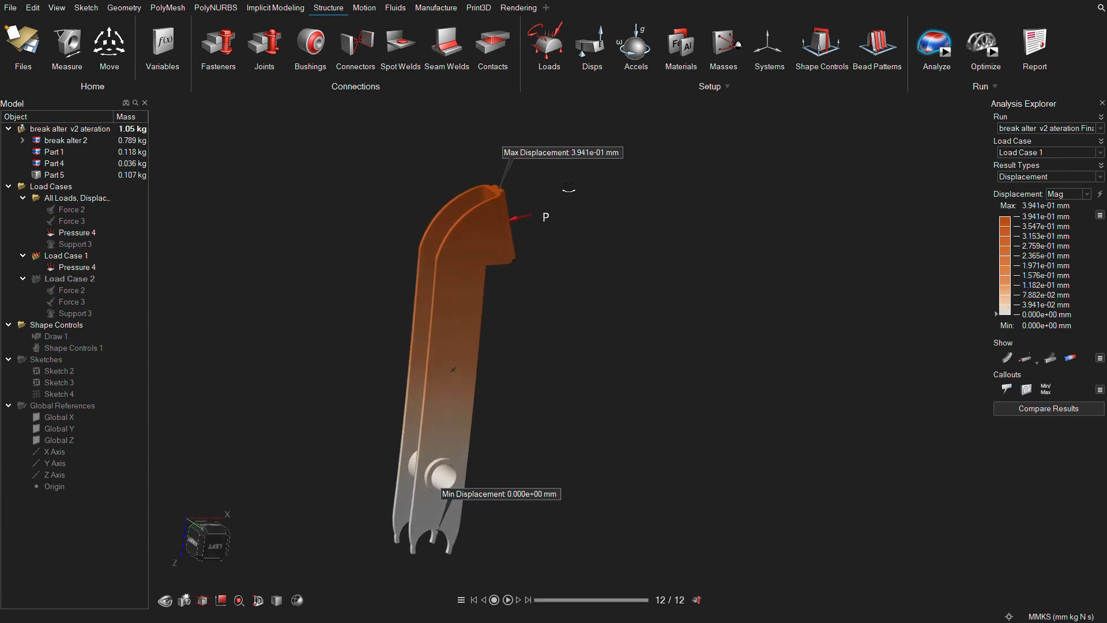
{"action": "scroll", "coordinate": [576, 282], "scroll_direction": "up", "scroll_amount": 3}
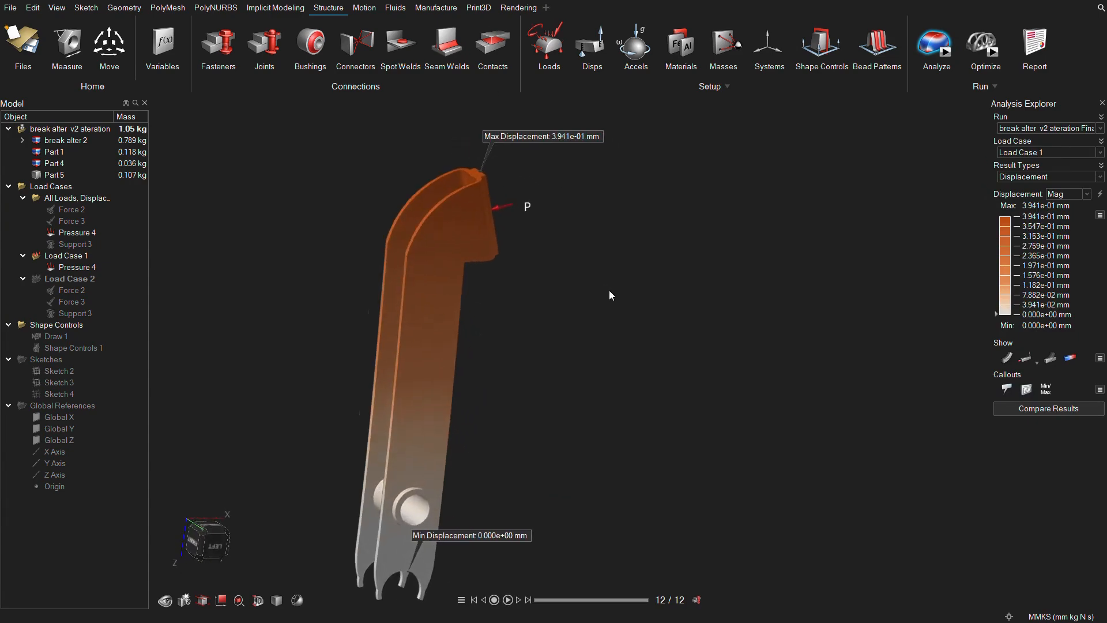
{"action": "left_click", "coordinate": [1100, 152]}
{"action": "left_click", "coordinate": [1077, 183]}
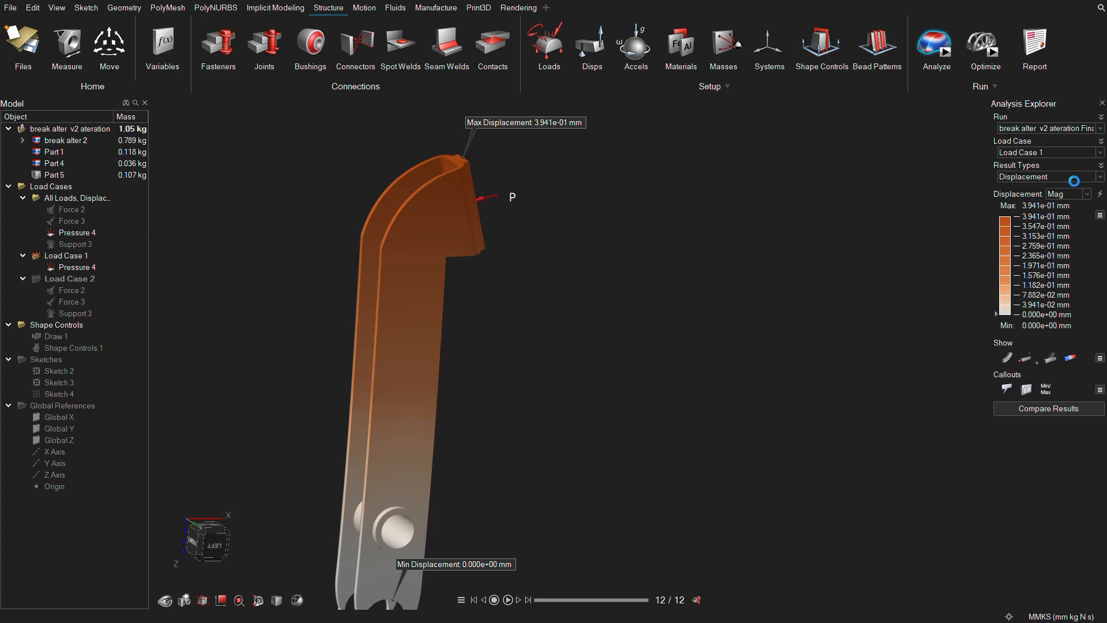
{"action": "scroll", "coordinate": [692, 334], "scroll_direction": "down", "scroll_amount": 2}
{"action": "scroll", "coordinate": [691, 378], "scroll_direction": "down", "scroll_amount": 1}
{"action": "right_click_drag", "start_coordinate": [644, 377], "coordinate": [639, 341]}
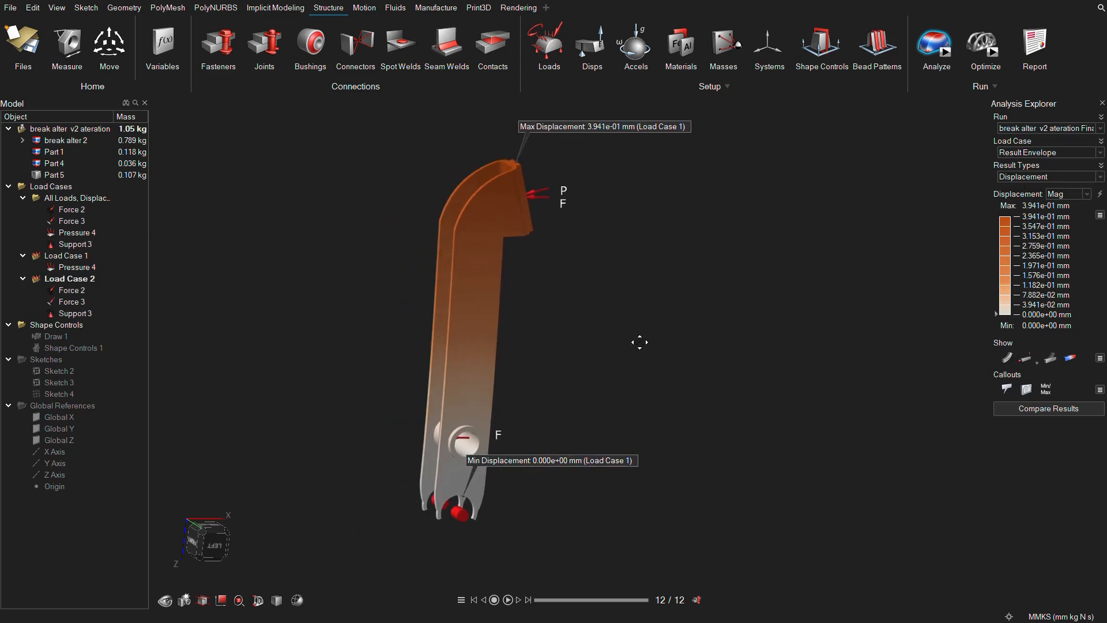
{"action": "scroll", "coordinate": [489, 392], "scroll_direction": "up", "scroll_amount": 3}
{"action": "middle_click_drag", "start_coordinate": [535, 380], "coordinate": [539, 379]}
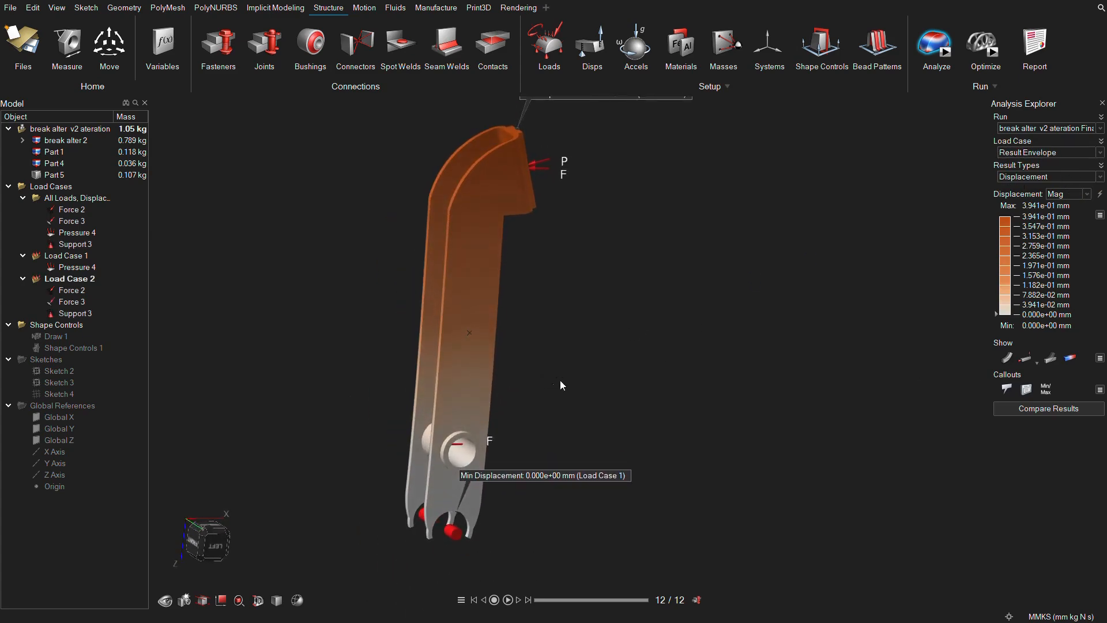
{"action": "scroll", "coordinate": [540, 380], "scroll_direction": "up", "scroll_amount": 2}
{"action": "scroll", "coordinate": [456, 558], "scroll_direction": "up", "scroll_amount": 1}
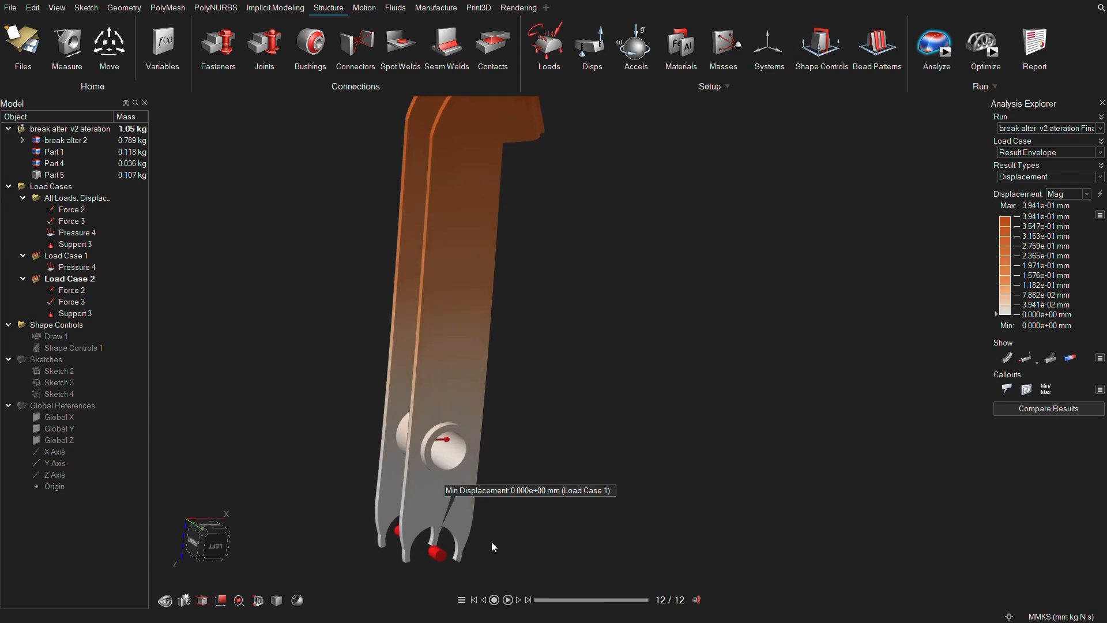
Display the Factor of Safety and examine the area around the lower support hole.
{"action": "left_click", "coordinate": [1102, 178]}
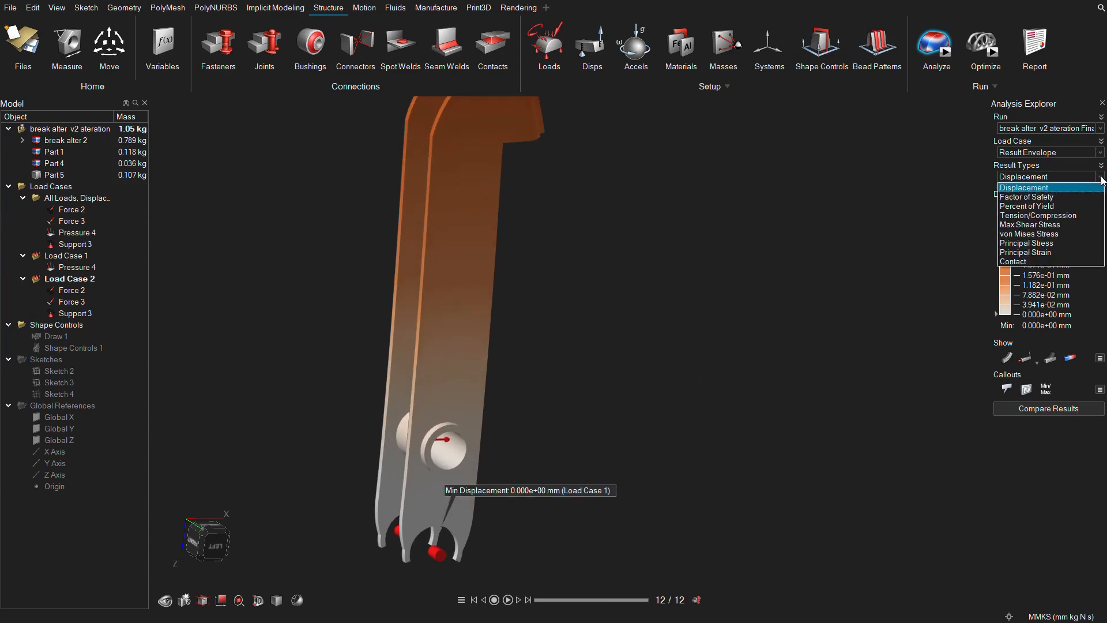
{"action": "left_click", "coordinate": [1090, 198]}
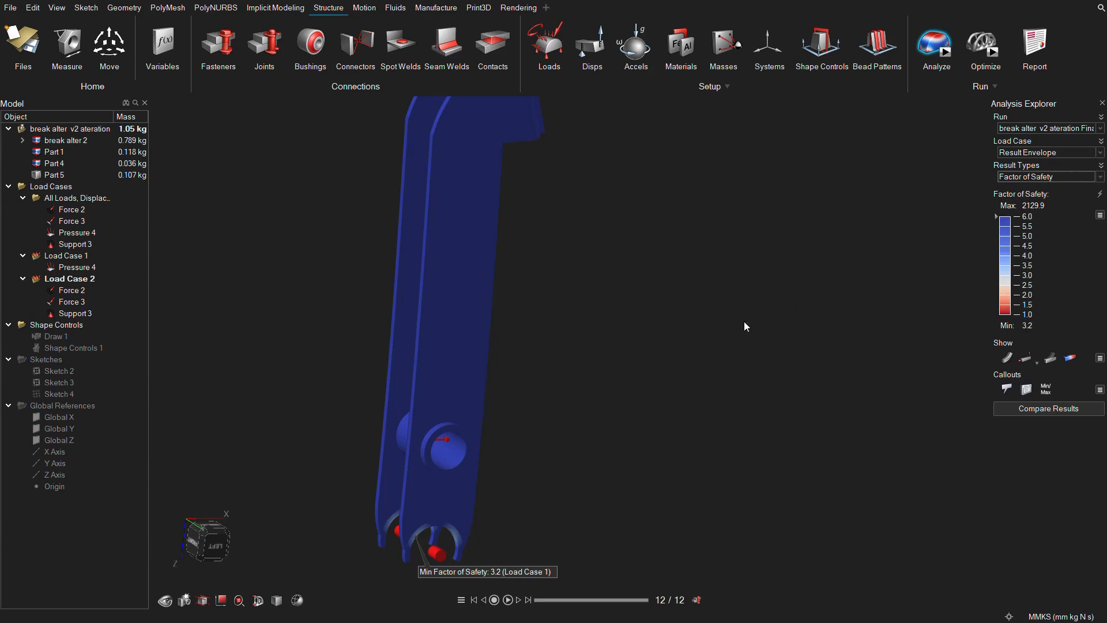
{"action": "scroll", "coordinate": [420, 543], "scroll_direction": "down", "scroll_amount": 2}
{"action": "right_click_drag", "start_coordinate": [446, 550], "coordinate": [470, 512]}
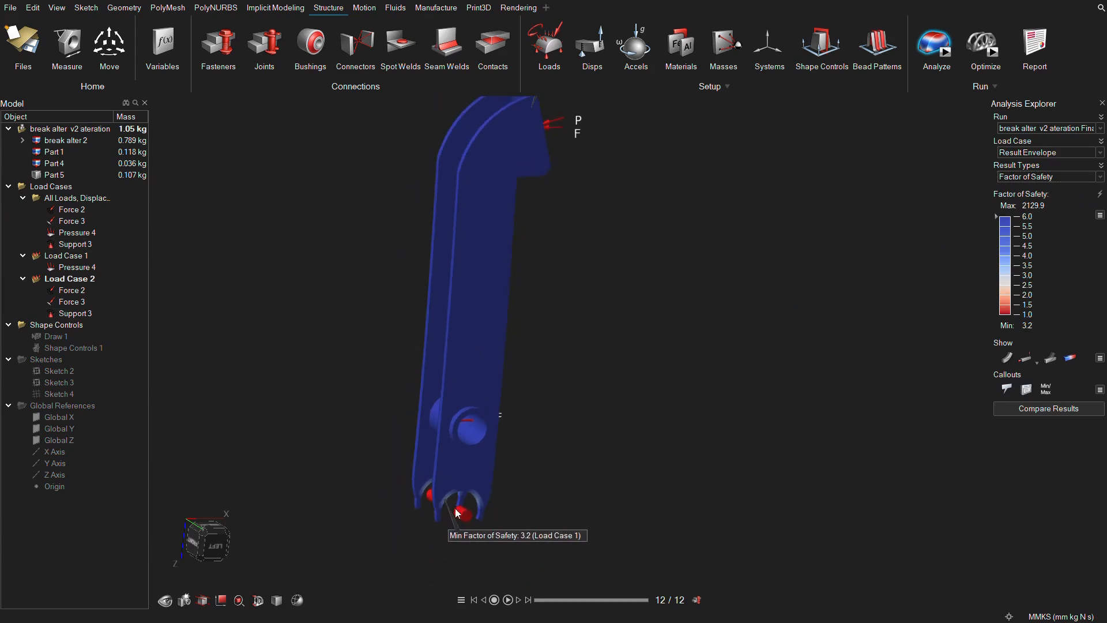
{"action": "scroll", "coordinate": [471, 512], "scroll_direction": "up", "scroll_amount": 2}
{"action": "scroll", "coordinate": [437, 506], "scroll_direction": "up", "scroll_amount": 1}
{"action": "scroll", "coordinate": [438, 498], "scroll_direction": "down", "scroll_amount": 1}
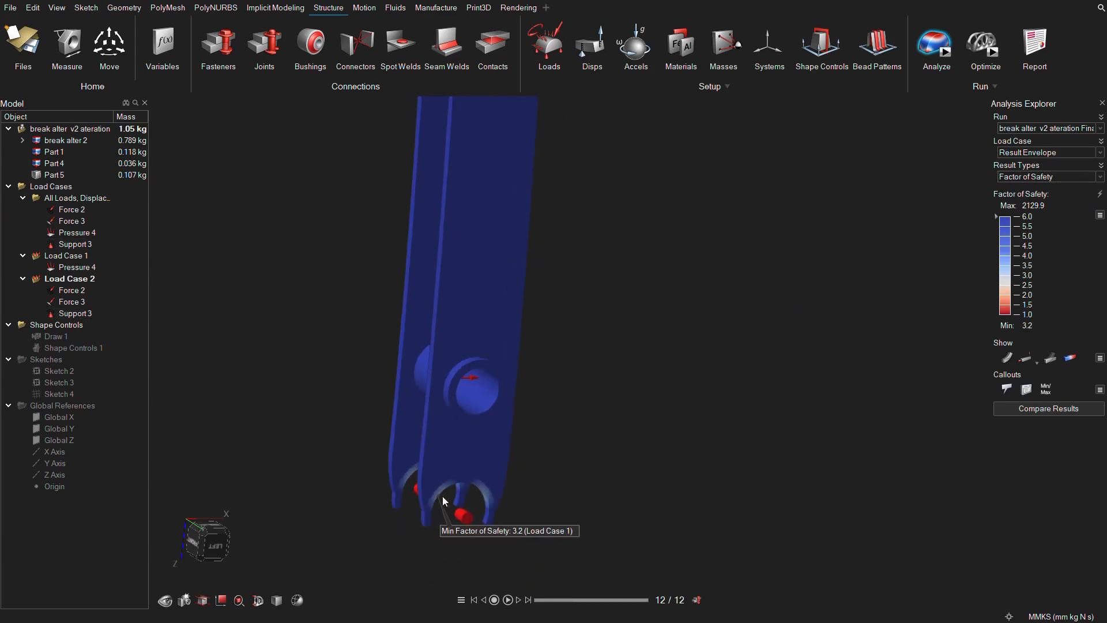
{"action": "right_click_drag", "start_coordinate": [634, 334], "coordinate": [774, 350]}
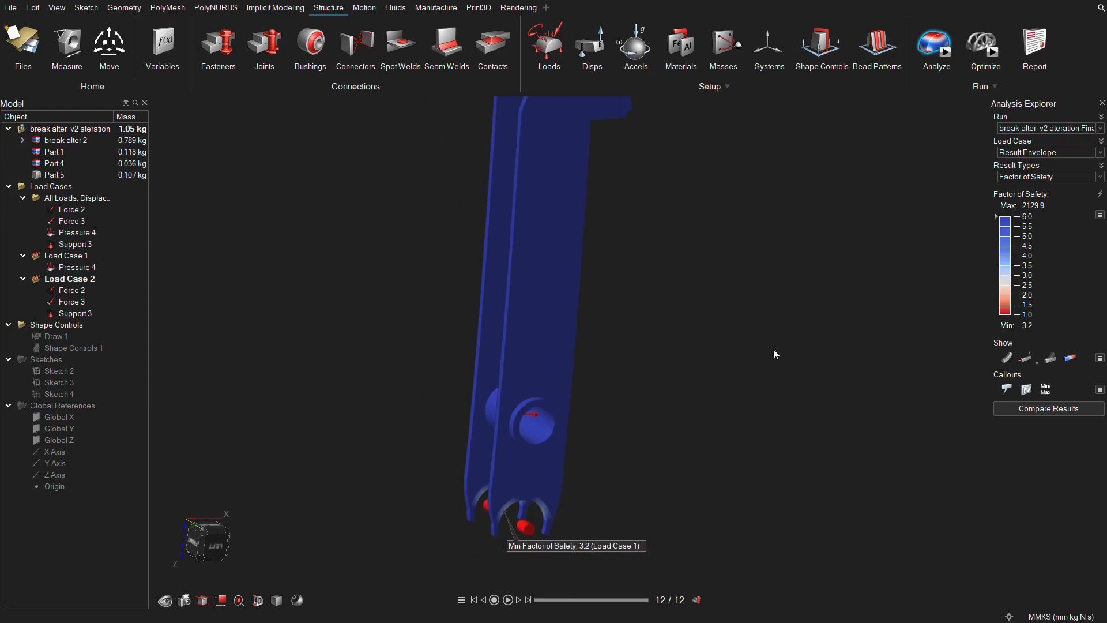
Review the Percent of Yield over the whole pedal and switch the result to von Mises Stress.
{"action": "left_click", "coordinate": [1101, 177]}
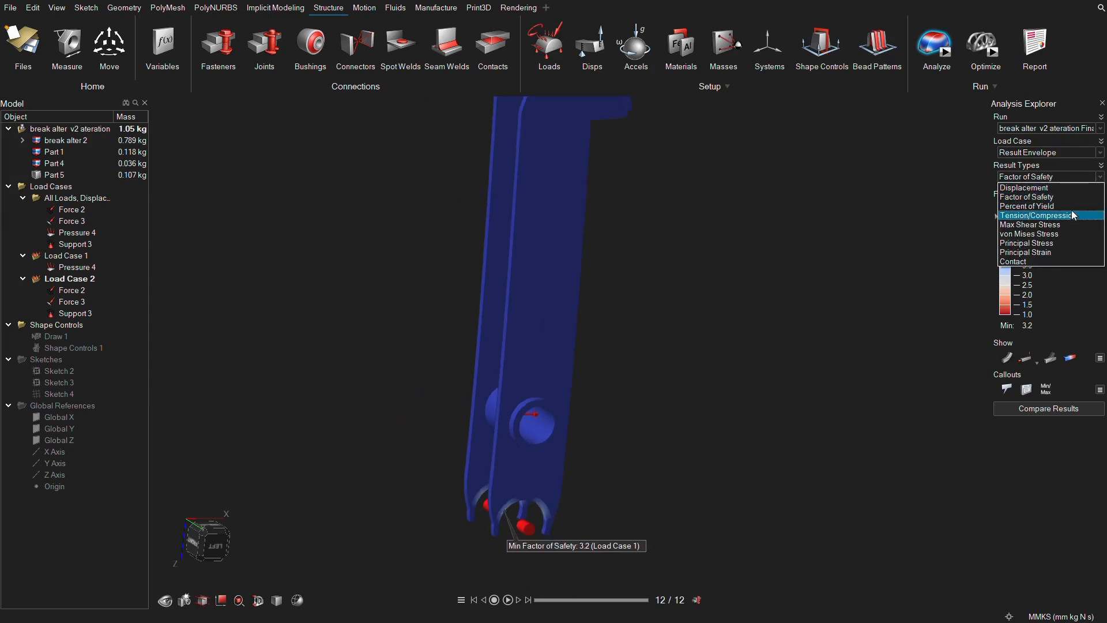
{"action": "left_click", "coordinate": [1032, 205]}
{"action": "scroll", "coordinate": [807, 223], "scroll_direction": "down", "scroll_amount": 2}
{"action": "right_click_drag", "start_coordinate": [780, 240], "coordinate": [743, 330]}
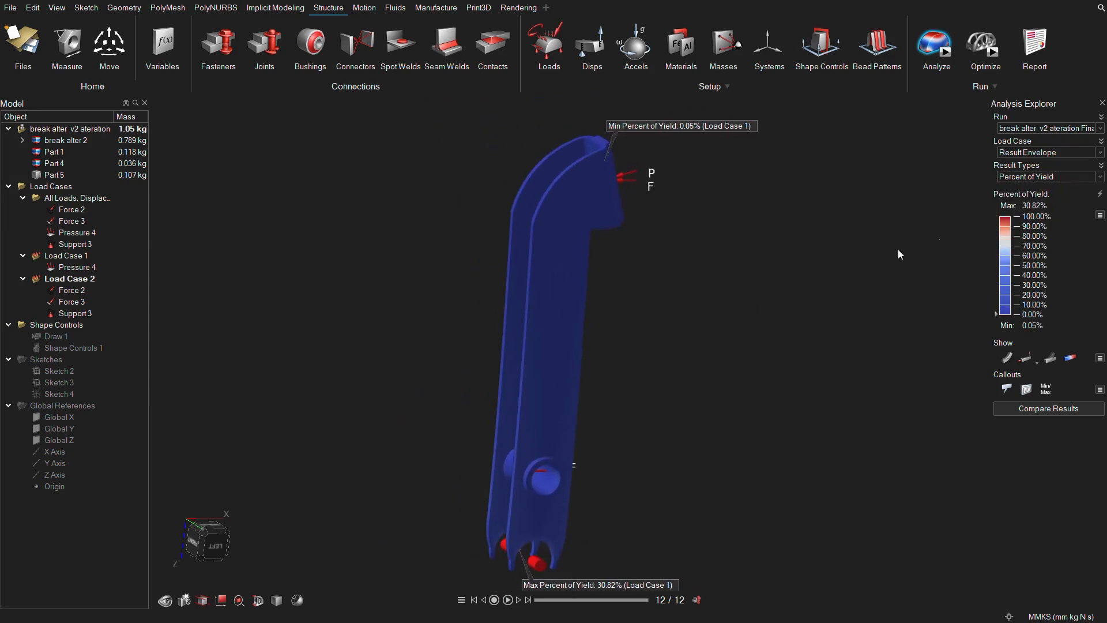
{"action": "left_click", "coordinate": [1101, 177]}
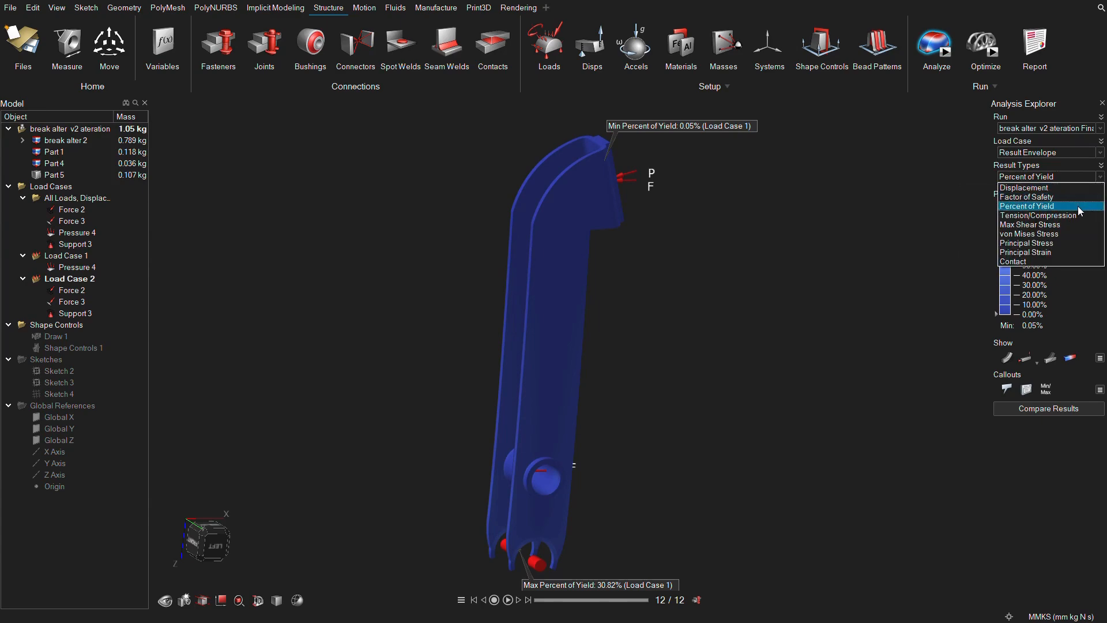
{"action": "left_click", "coordinate": [1079, 234]}
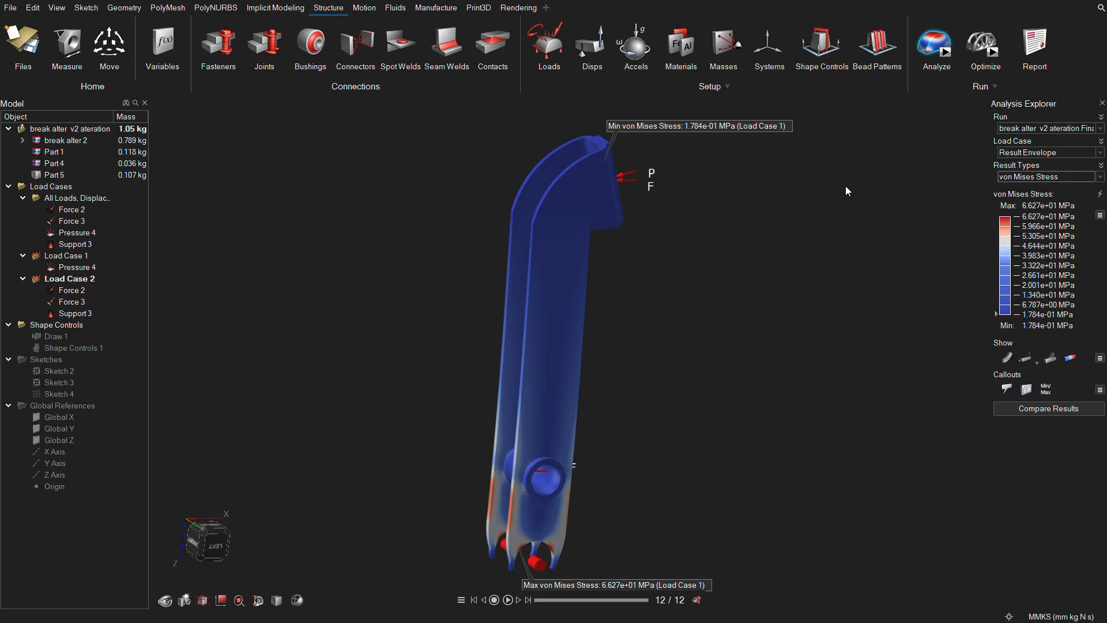
Show the Draw 1 and Shape Controls 1 shape controls on the pedal.
{"action": "right_click", "coordinate": [64, 337]}
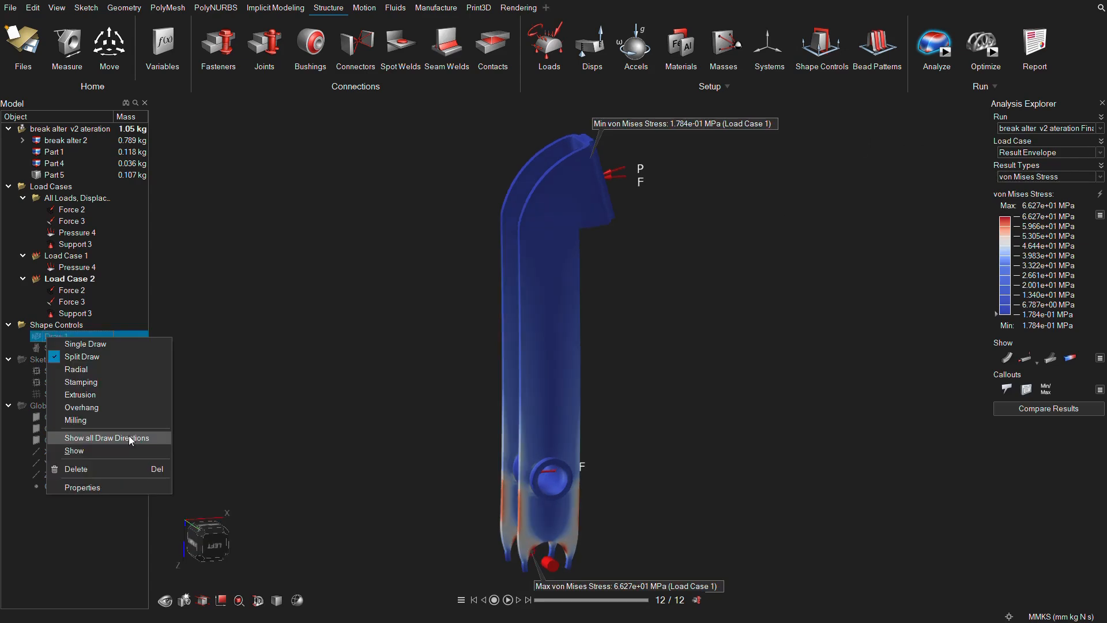
{"action": "left_click", "coordinate": [129, 435]}
{"action": "right_click", "coordinate": [70, 340]}
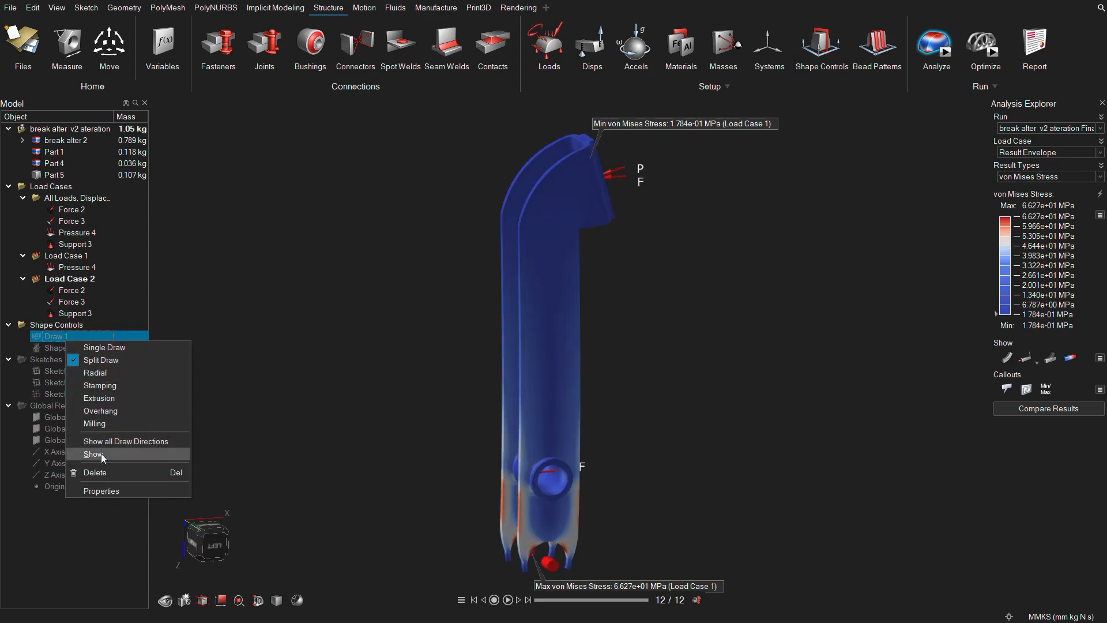
{"action": "left_click", "coordinate": [102, 454]}
{"action": "right_click", "coordinate": [58, 347]}
{"action": "left_click", "coordinate": [101, 410]}
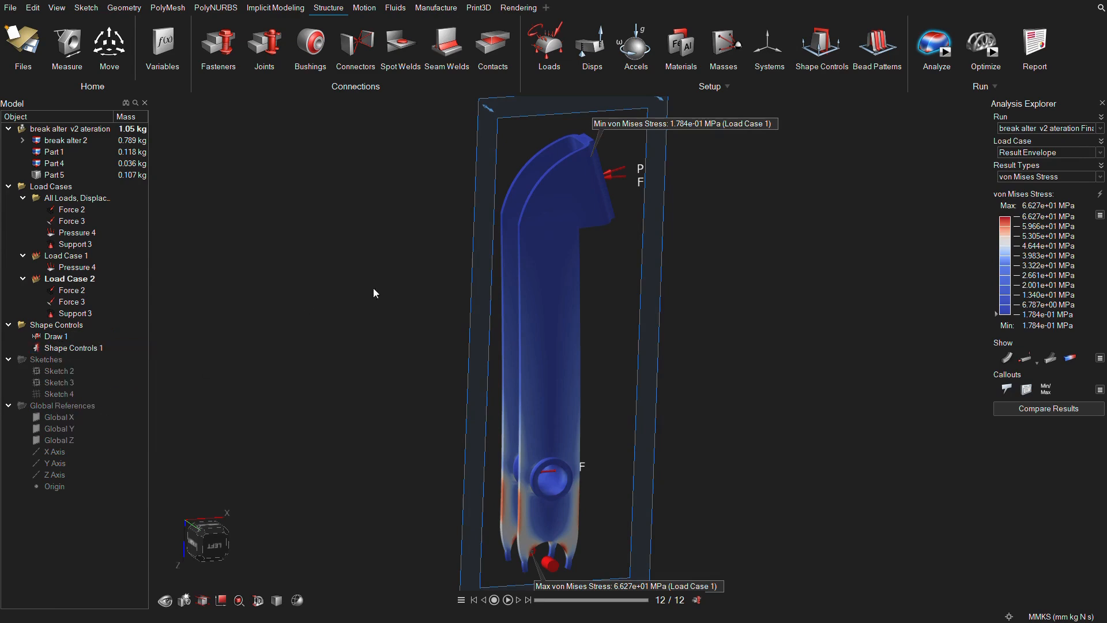
{"action": "right_click_drag", "start_coordinate": [372, 288], "coordinate": [495, 237]}
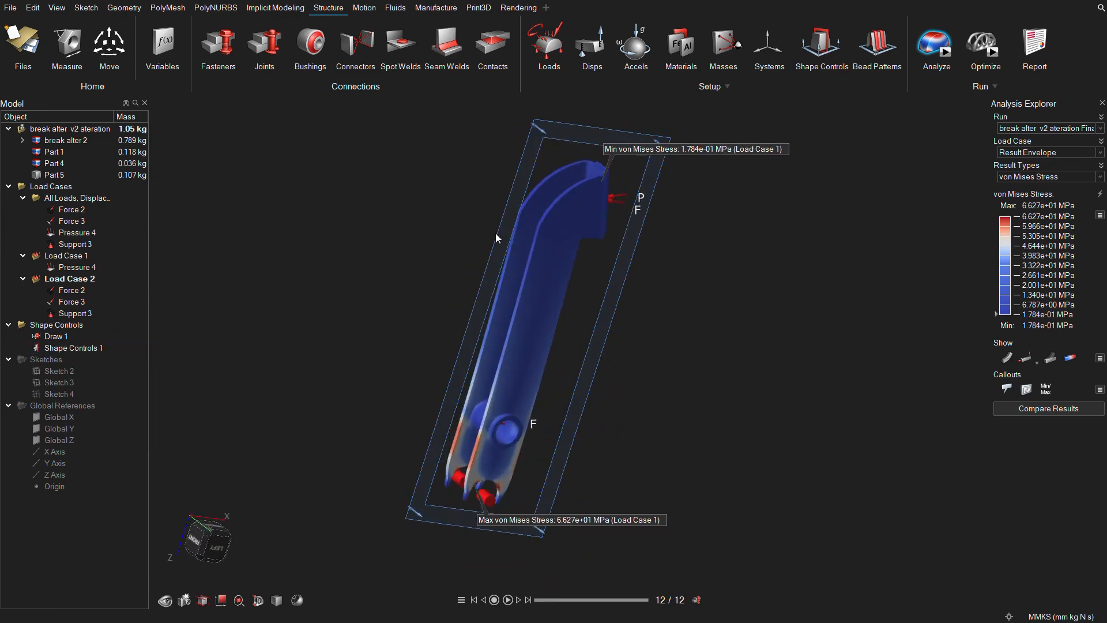
Close the analysis results and examine the pedal's design space with its split draw and shape control planes.
{"action": "left_click", "coordinate": [1101, 103]}
{"action": "right_click_drag", "start_coordinate": [750, 248], "coordinate": [726, 239]}
{"action": "scroll", "coordinate": [726, 239], "scroll_direction": "down", "scroll_amount": 1}
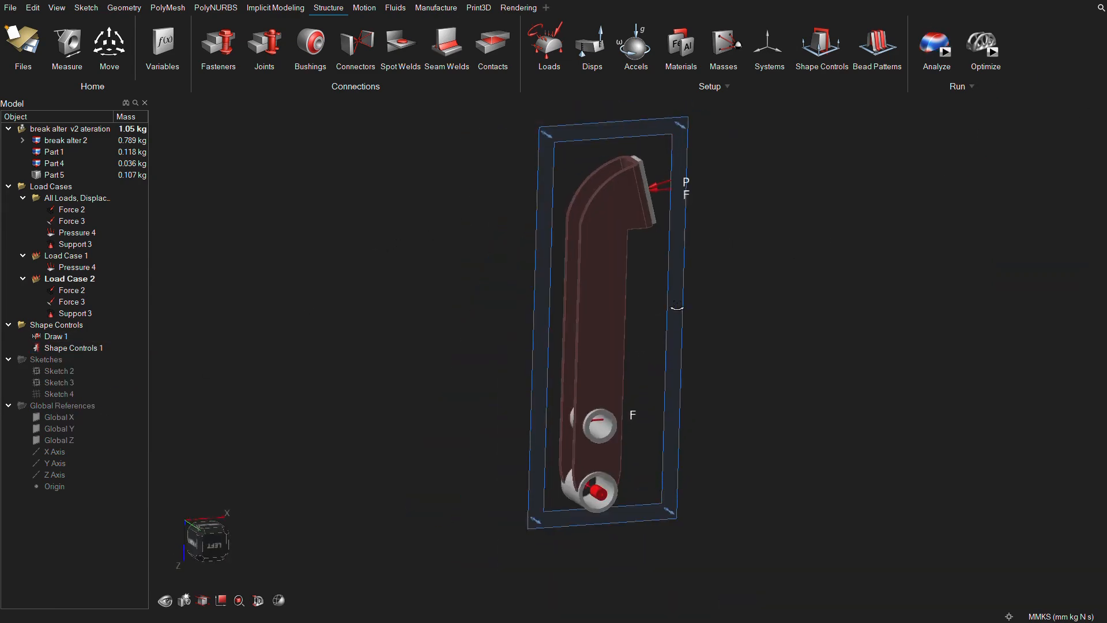
{"action": "middle_click_drag", "start_coordinate": [674, 307], "coordinate": [673, 289]}
{"action": "scroll", "coordinate": [701, 256], "scroll_direction": "down", "scroll_amount": 2}
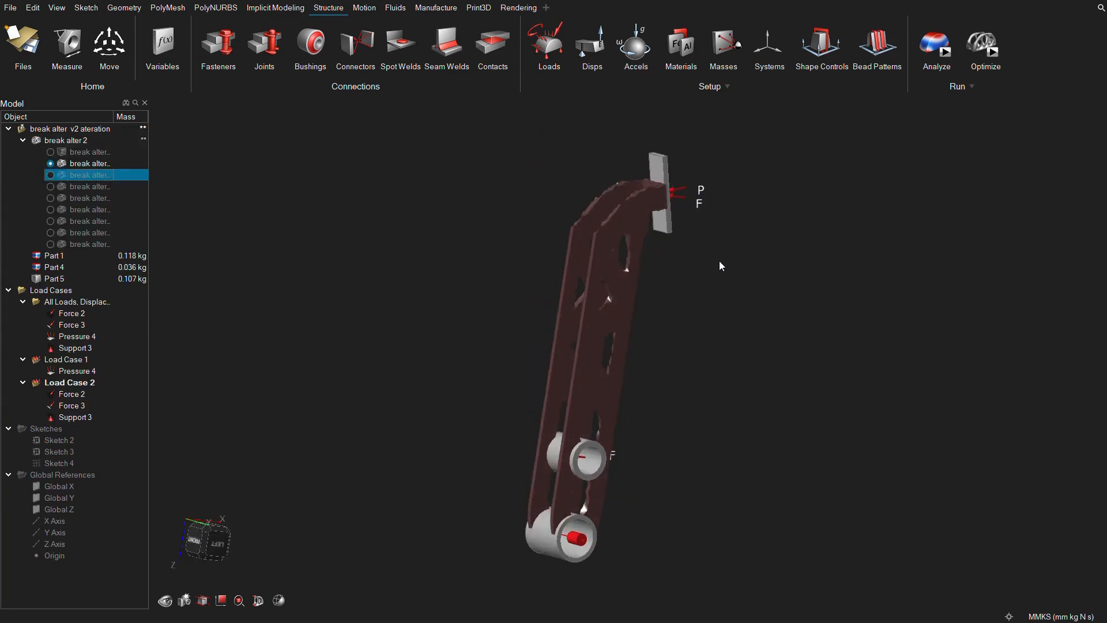
{"action": "right_click_drag", "start_coordinate": [718, 261], "coordinate": [670, 260]}
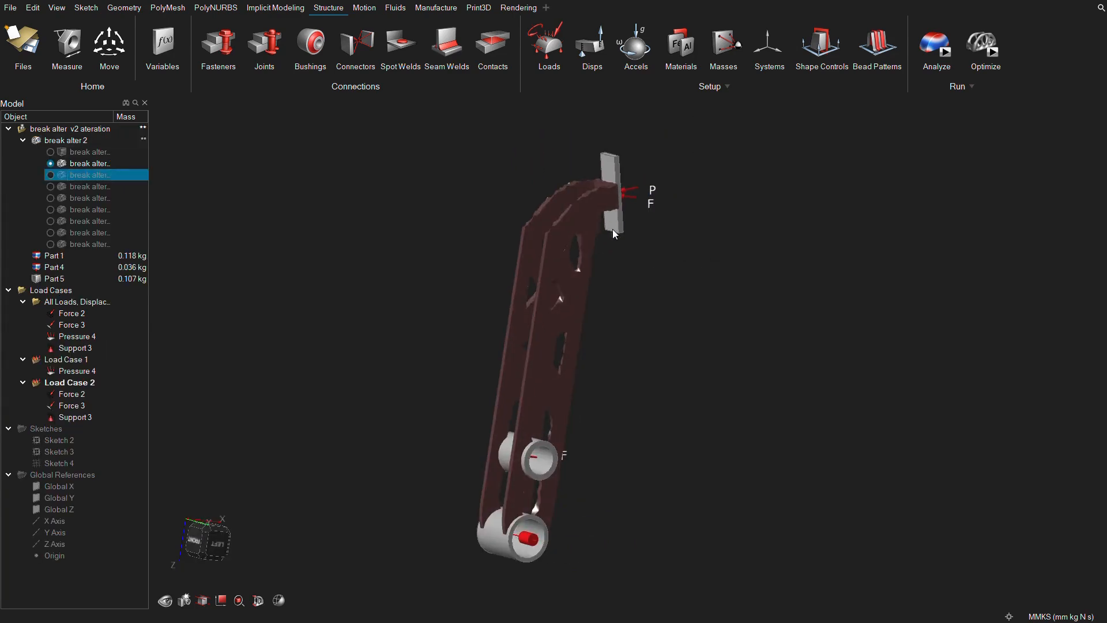
Switch among the optimized alternatives under break alter 2 and compare their cut-outs from several angles.
{"action": "scroll", "coordinate": [613, 229], "scroll_direction": "up", "scroll_amount": 2}
{"action": "middle_click_drag", "start_coordinate": [615, 230], "coordinate": [575, 223]}
{"action": "right_click_drag", "start_coordinate": [553, 181], "coordinate": [156, 314]}
{"action": "left_click", "coordinate": [51, 175]}
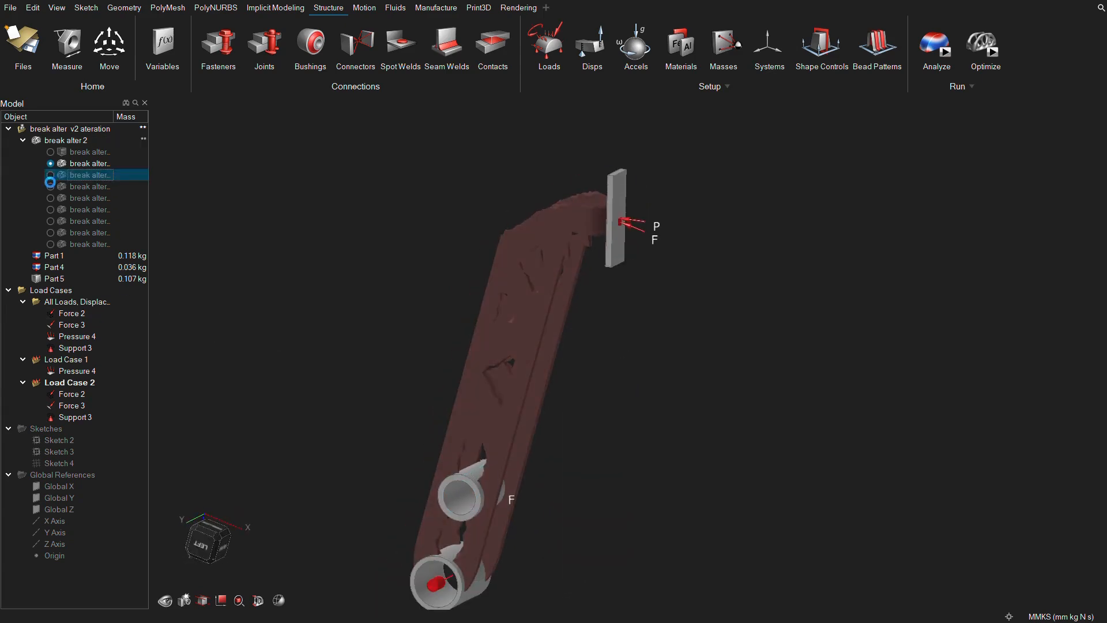
{"action": "left_click", "coordinate": [51, 188]}
{"action": "left_click", "coordinate": [50, 200]}
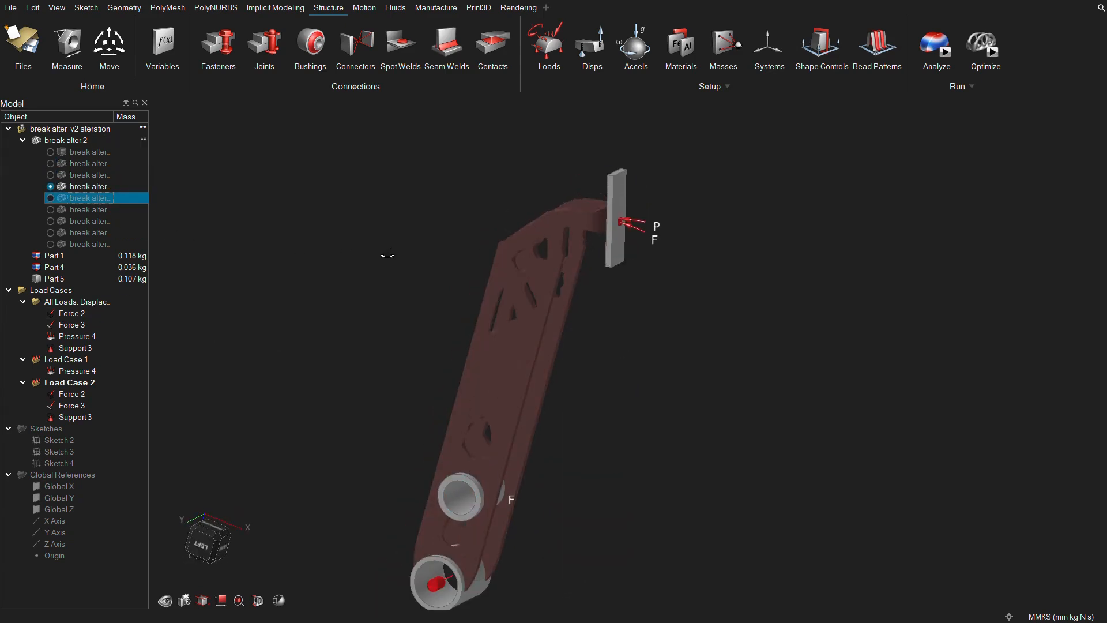
{"action": "right_click_drag", "start_coordinate": [386, 255], "coordinate": [300, 213]}
{"action": "right_click_drag", "start_coordinate": [549, 367], "coordinate": [476, 360]}
{"action": "left_click", "coordinate": [476, 361]}
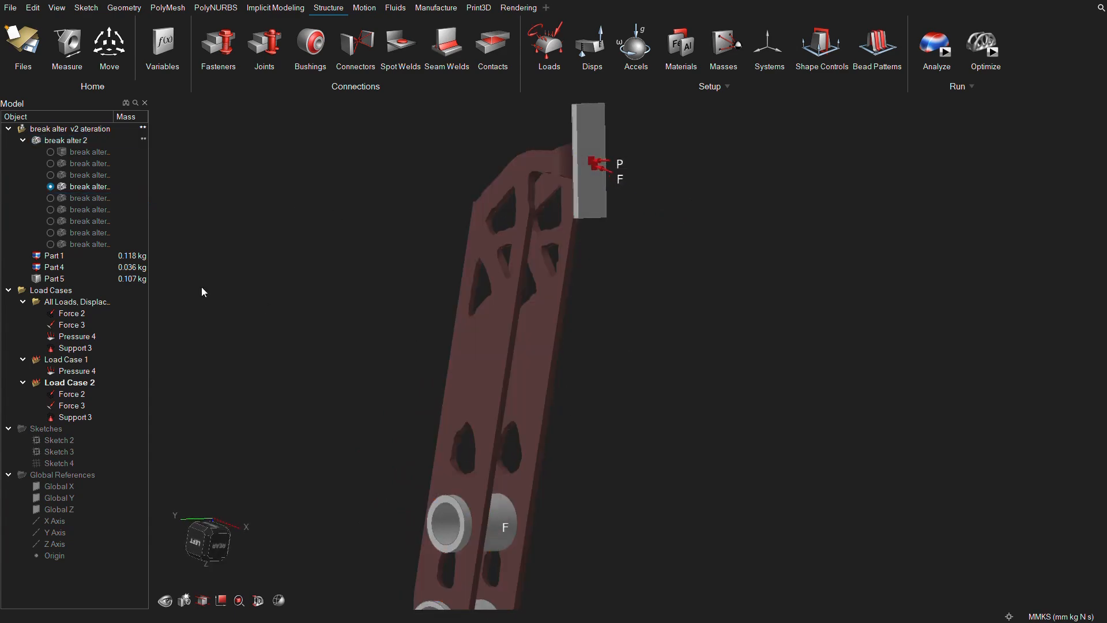
{"action": "left_click", "coordinate": [55, 164]}
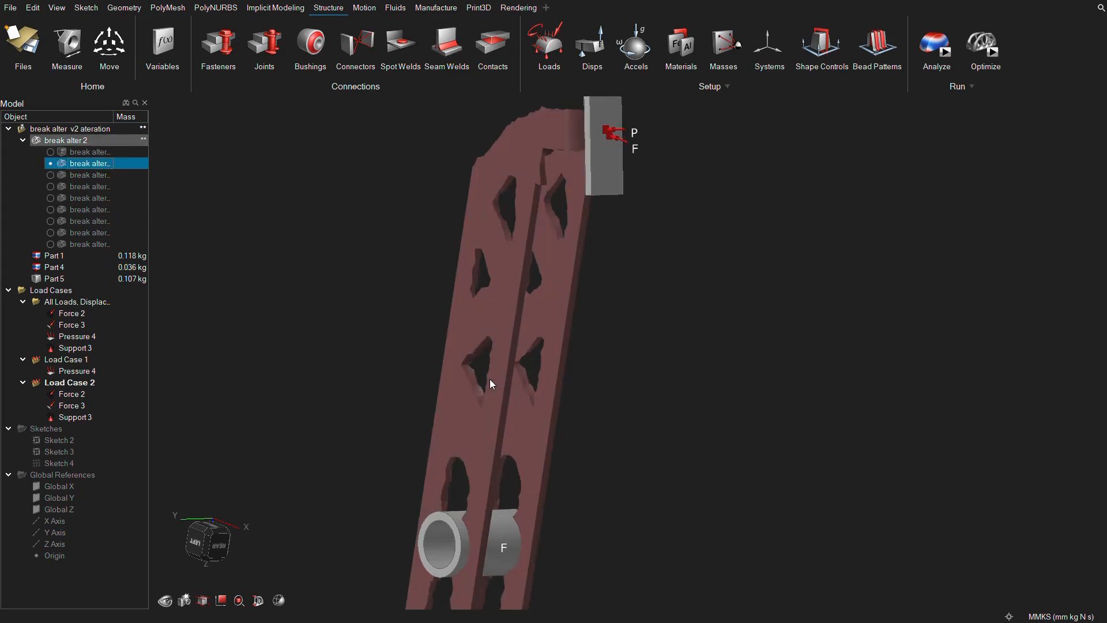
{"action": "right_click_drag", "start_coordinate": [490, 378], "coordinate": [480, 309]}
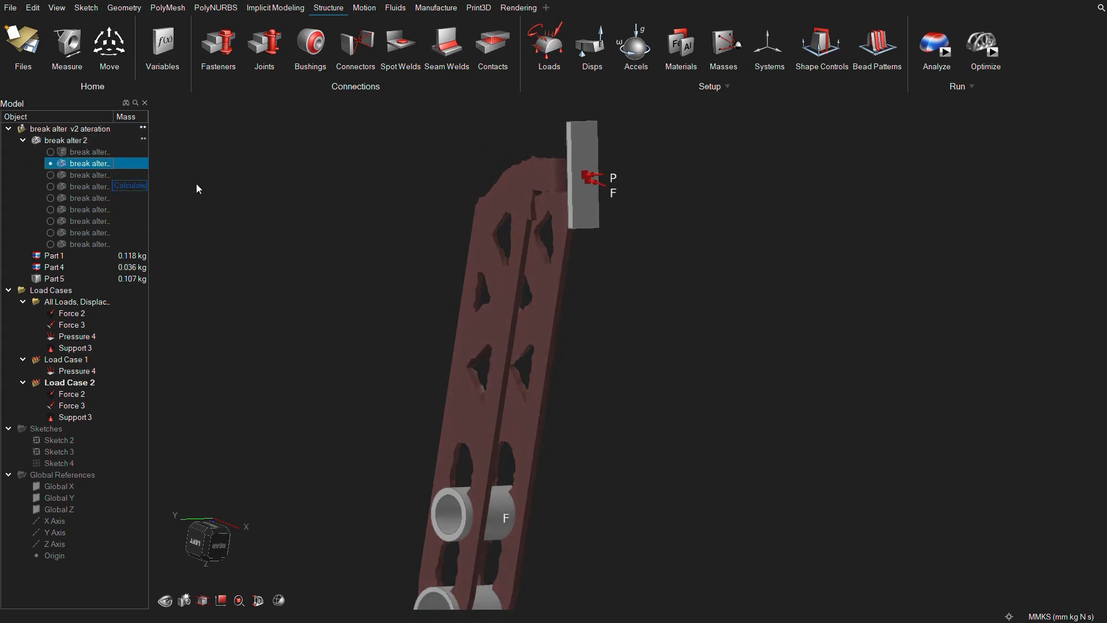
Open the analysis results and load the break alter 2 Max Stiffness run listed just below the v2 ateration run.
{"action": "left_click", "coordinate": [976, 42]}
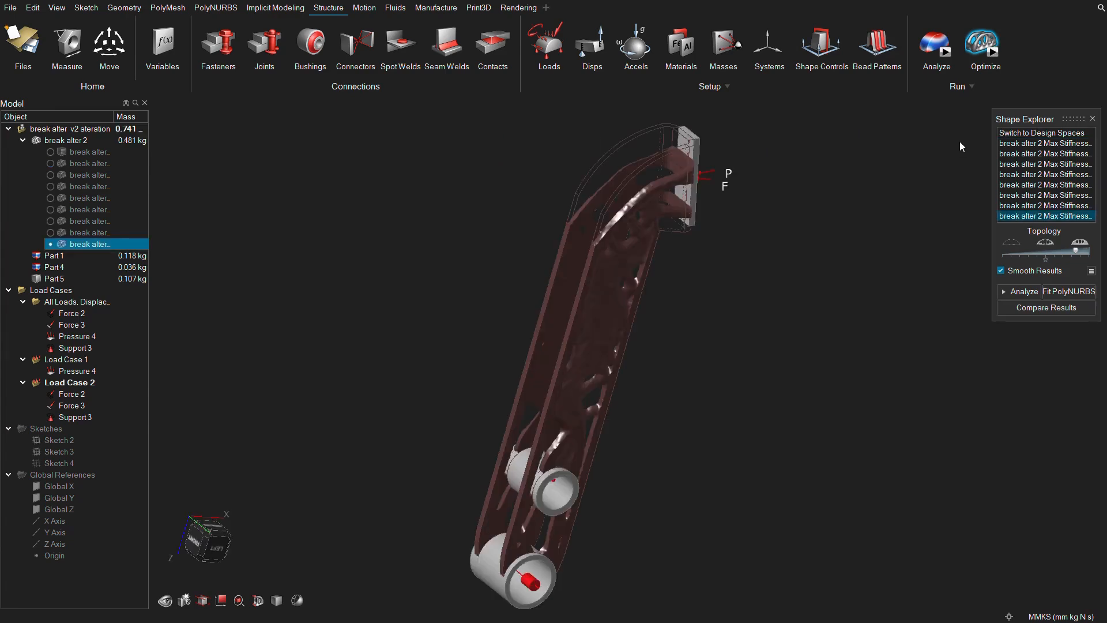
{"action": "left_click", "coordinate": [932, 49]}
{"action": "left_click", "coordinate": [1100, 128]}
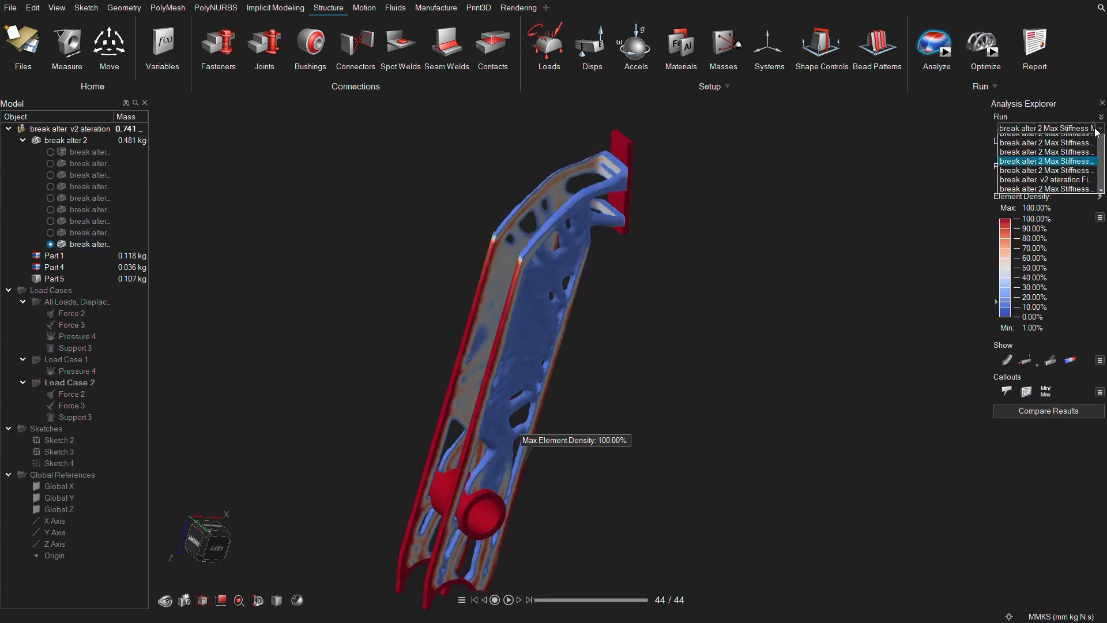
{"action": "left_click", "coordinate": [1044, 187]}
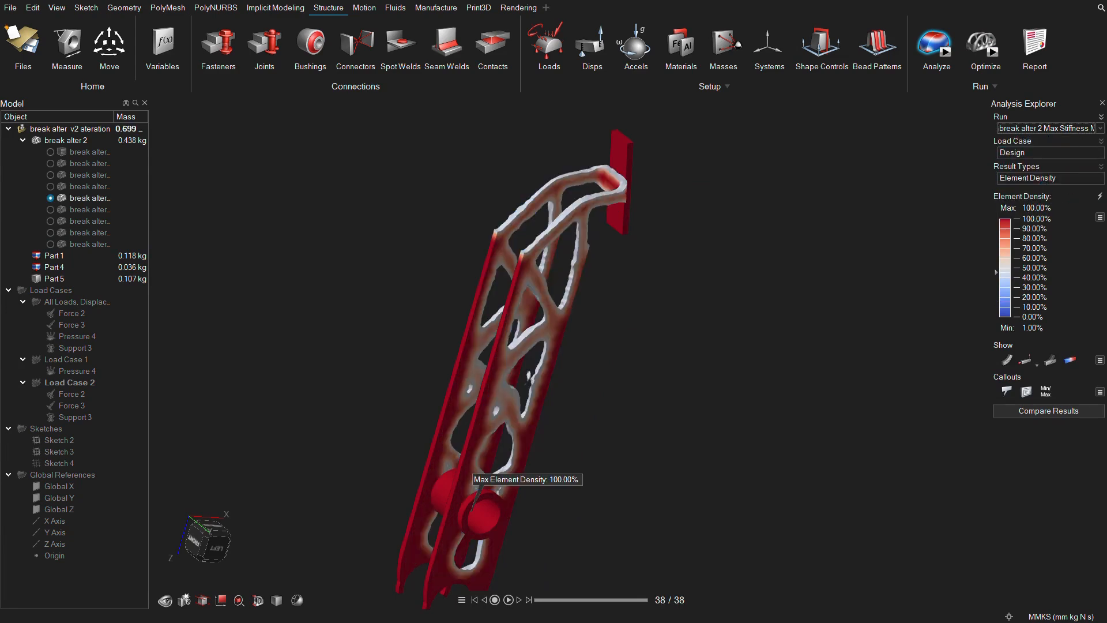
{"action": "left_click", "coordinate": [1099, 129]}
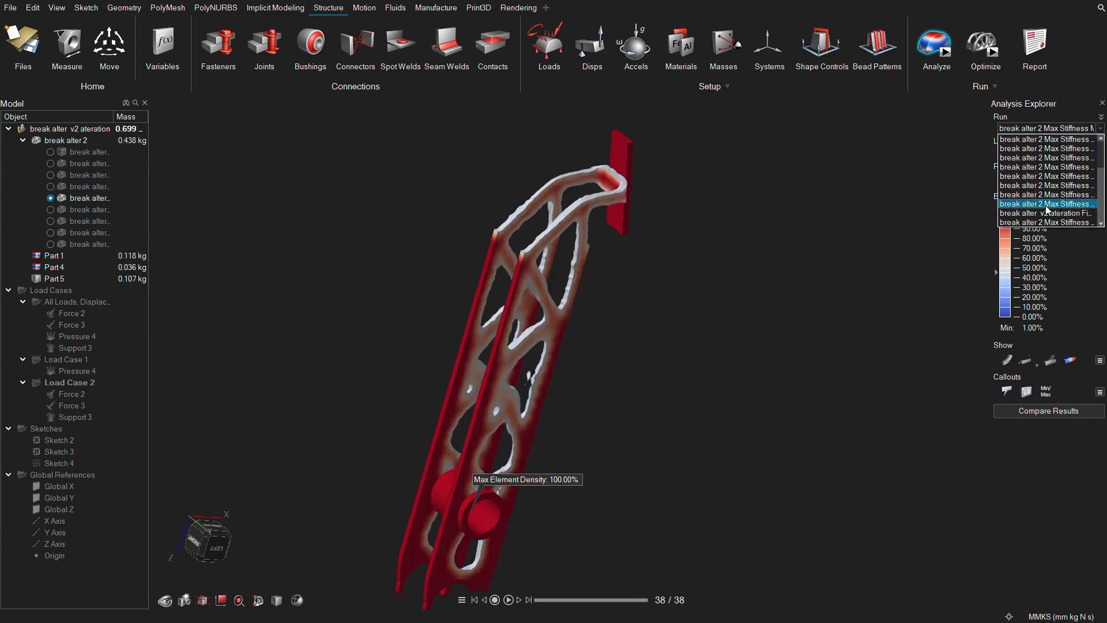
{"action": "left_click", "coordinate": [1047, 223]}
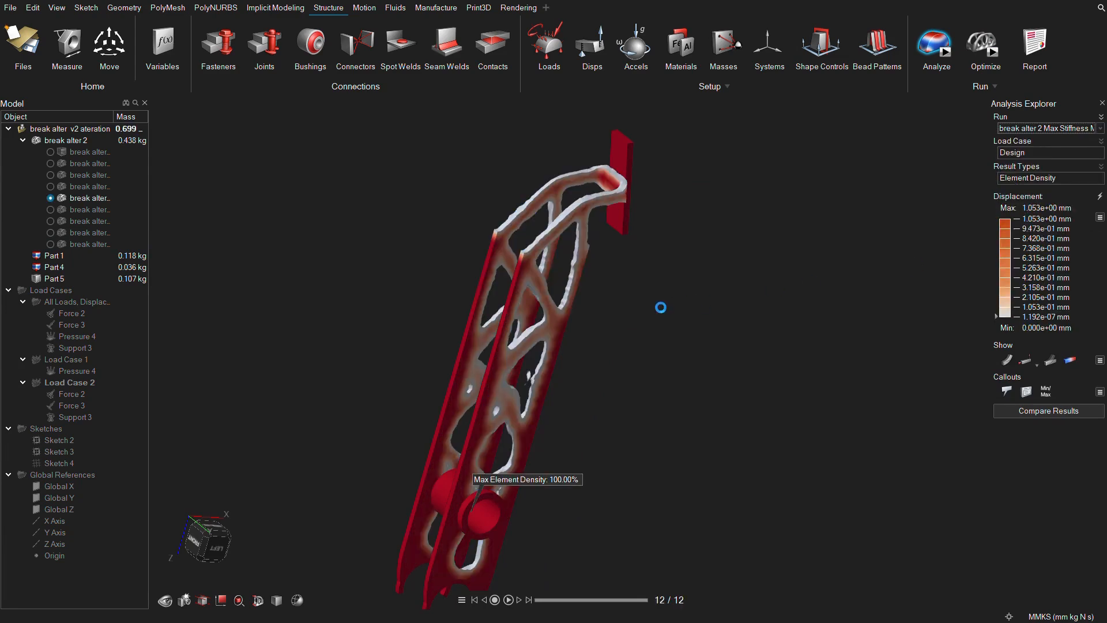
{"action": "middle_click_drag", "start_coordinate": [638, 310], "coordinate": [556, 217]}
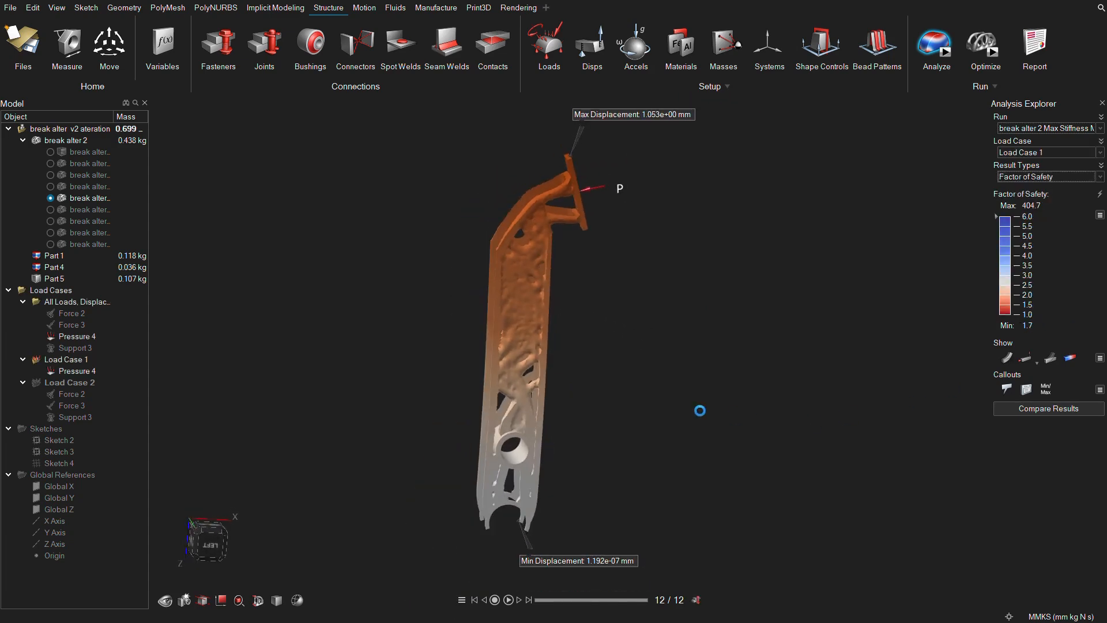
Examine the Factor of Safety for Load Case 1 and switch the result to Percent of Yield.
{"action": "middle_click_drag", "start_coordinate": [626, 420], "coordinate": [573, 455]}
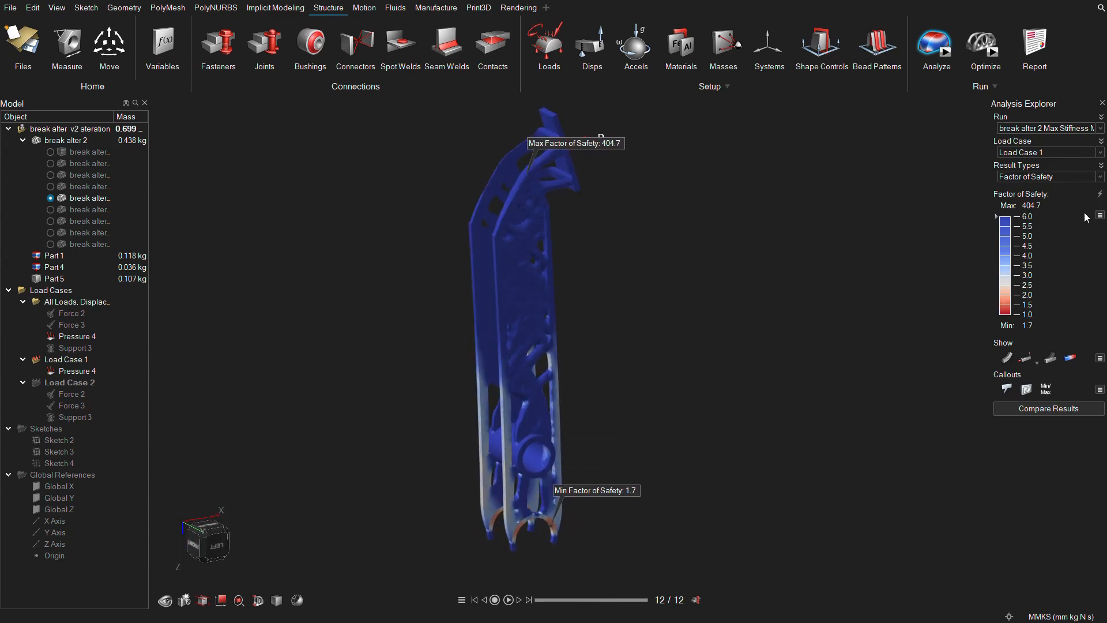
{"action": "left_click", "coordinate": [1100, 176]}
{"action": "left_click", "coordinate": [1093, 203]}
{"action": "middle_click_drag", "start_coordinate": [627, 313], "coordinate": [536, 254]}
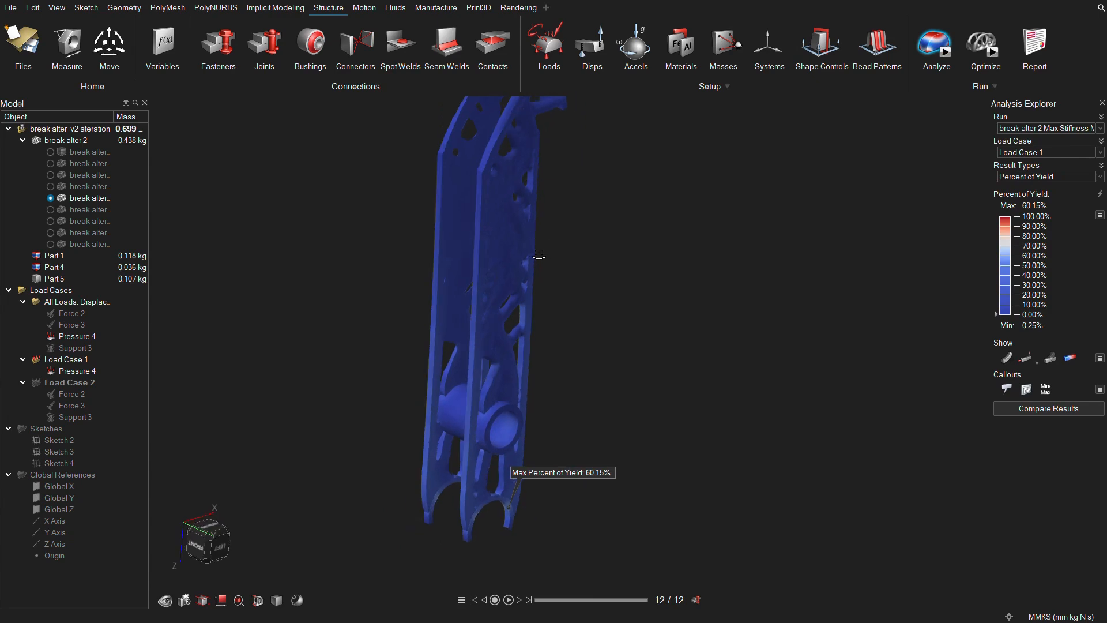
Display the von Mises Stress with callouts turned on and probe the stress along the pedal's side walls.
{"action": "left_click", "coordinate": [1099, 176]}
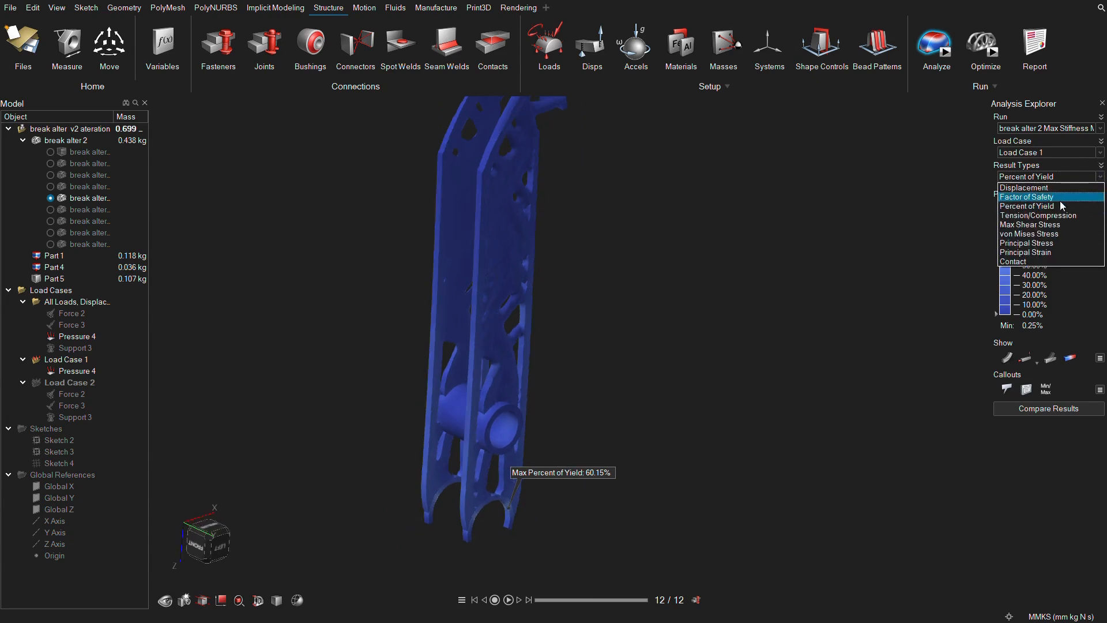
{"action": "left_click", "coordinate": [1051, 239]}
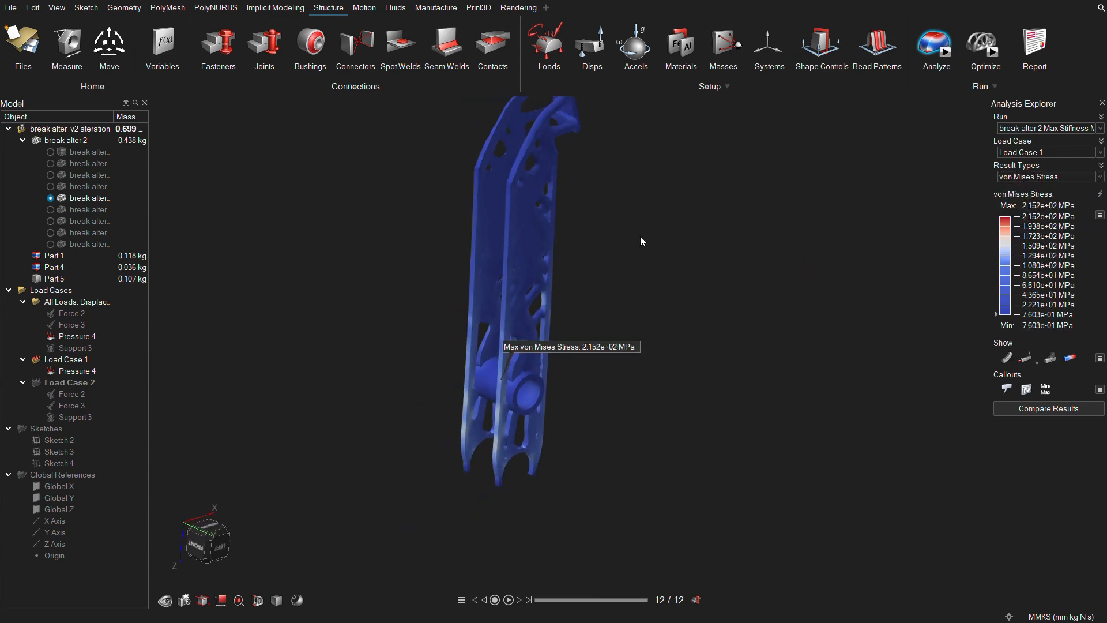
{"action": "left_click", "coordinate": [1006, 390]}
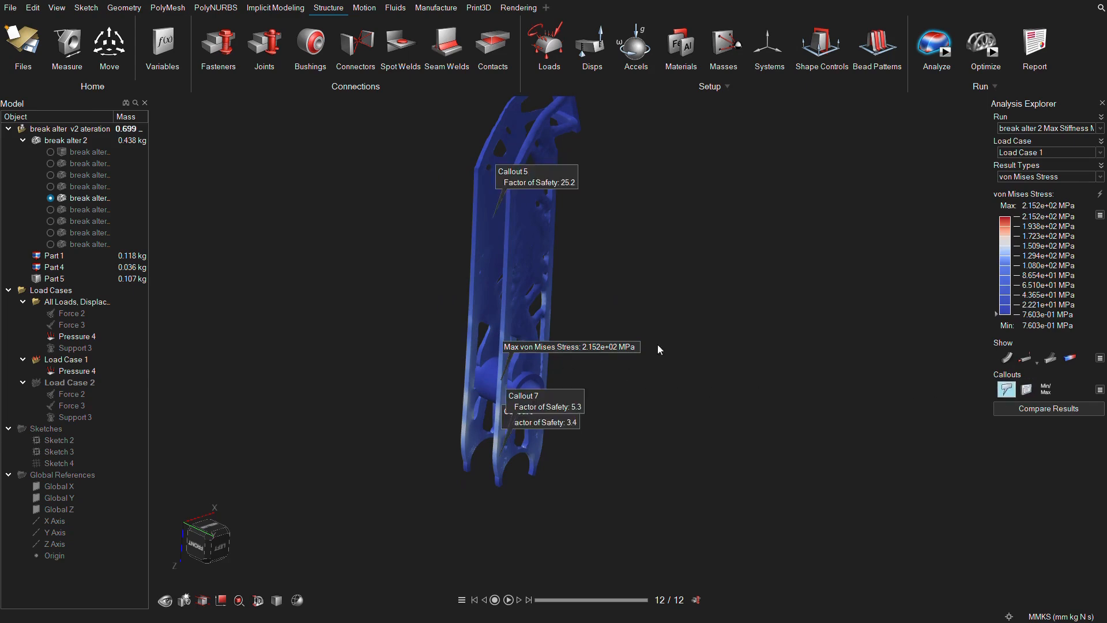
{"action": "scroll", "coordinate": [527, 224], "scroll_direction": "up", "scroll_amount": 3}
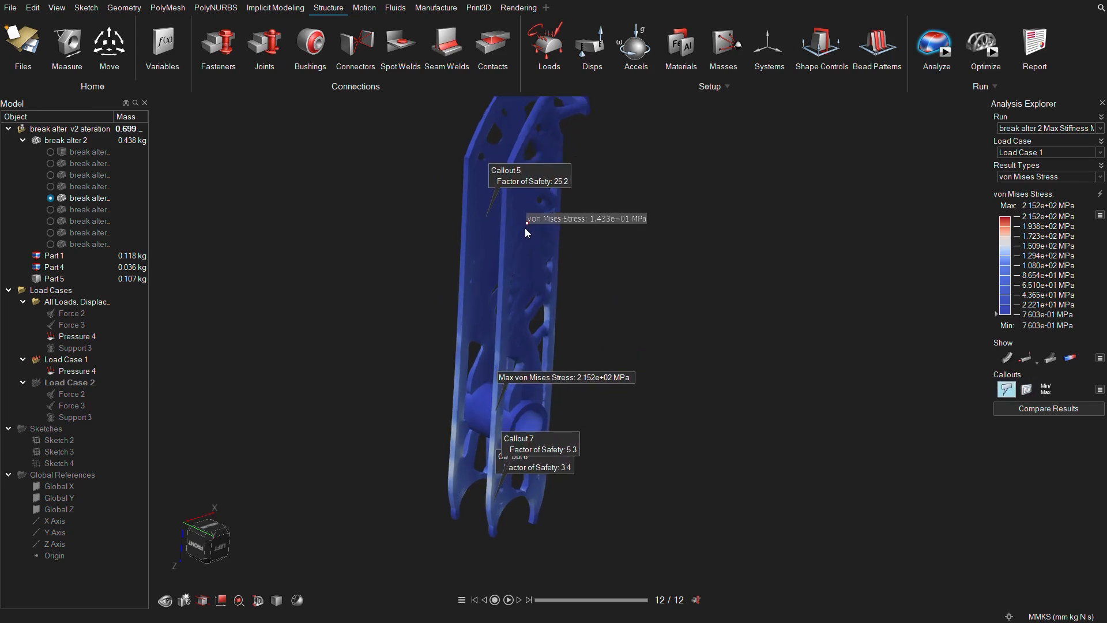
{"action": "scroll", "coordinate": [524, 230], "scroll_direction": "up", "scroll_amount": 1}
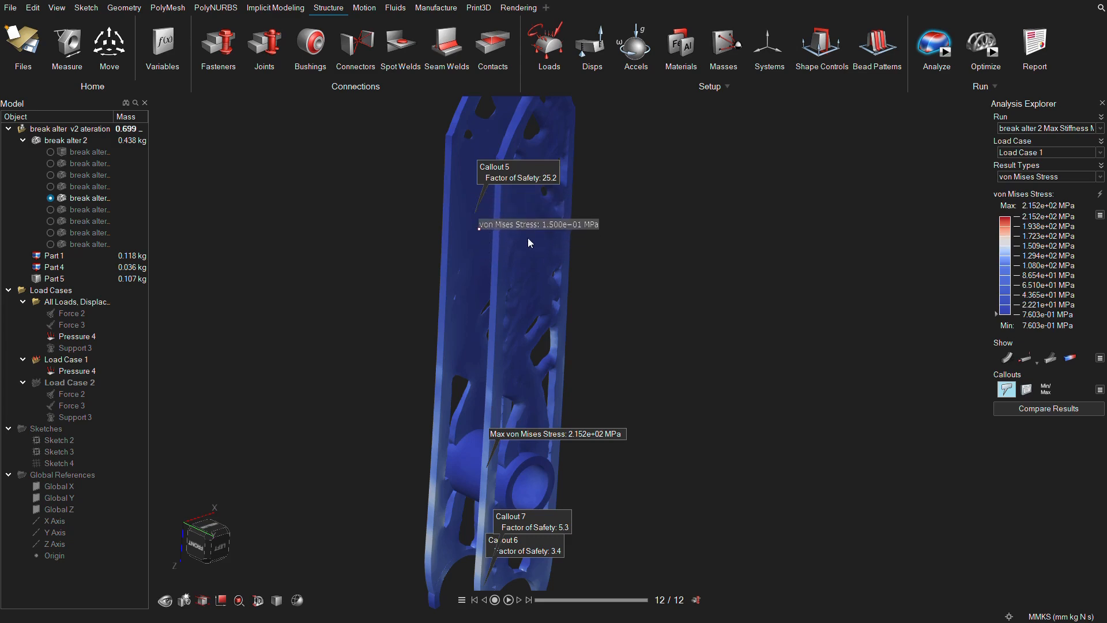
{"action": "scroll", "coordinate": [527, 237], "scroll_direction": "down", "scroll_amount": 1}
Set the load case to Result Envelope and probe the von Mises Stress on the pedal's upper walls.
{"action": "left_click", "coordinate": [1099, 152]}
{"action": "left_click", "coordinate": [1060, 182]}
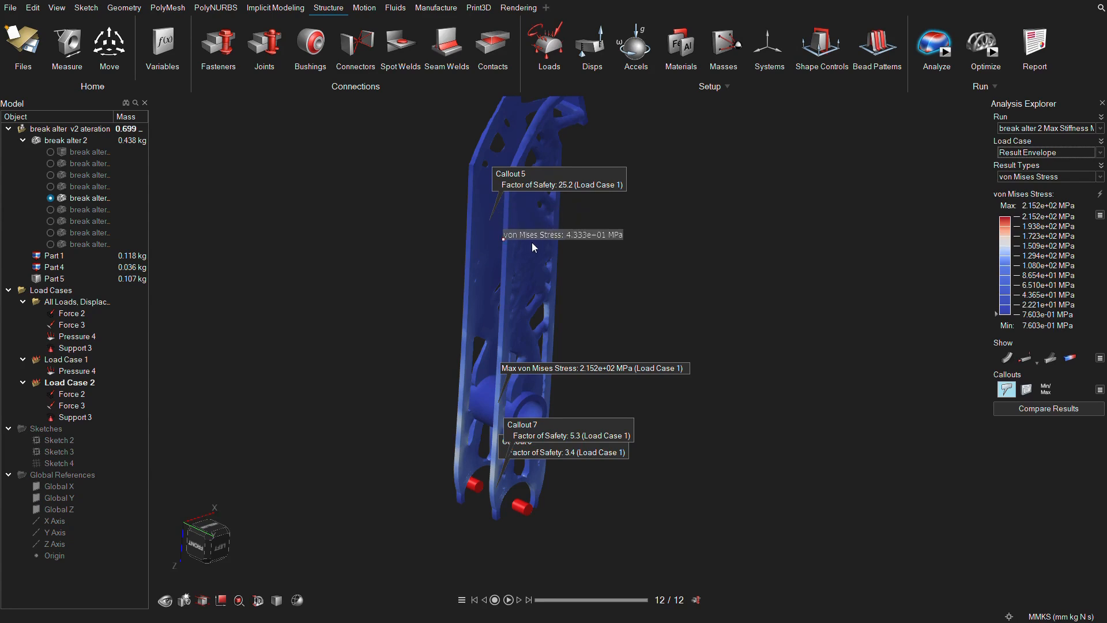
{"action": "middle_click_drag", "start_coordinate": [528, 237], "coordinate": [541, 259]}
{"action": "scroll", "coordinate": [529, 247], "scroll_direction": "up", "scroll_amount": 1}
{"action": "scroll", "coordinate": [529, 248], "scroll_direction": "down", "scroll_amount": 2}
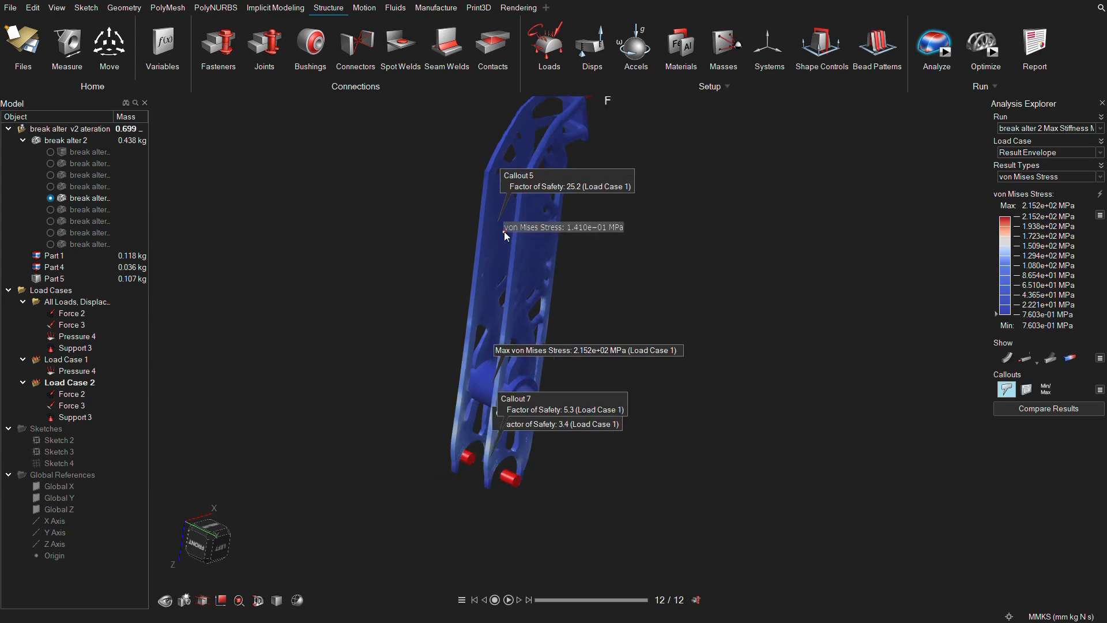
{"action": "scroll", "coordinate": [517, 239], "scroll_direction": "down", "scroll_amount": 1}
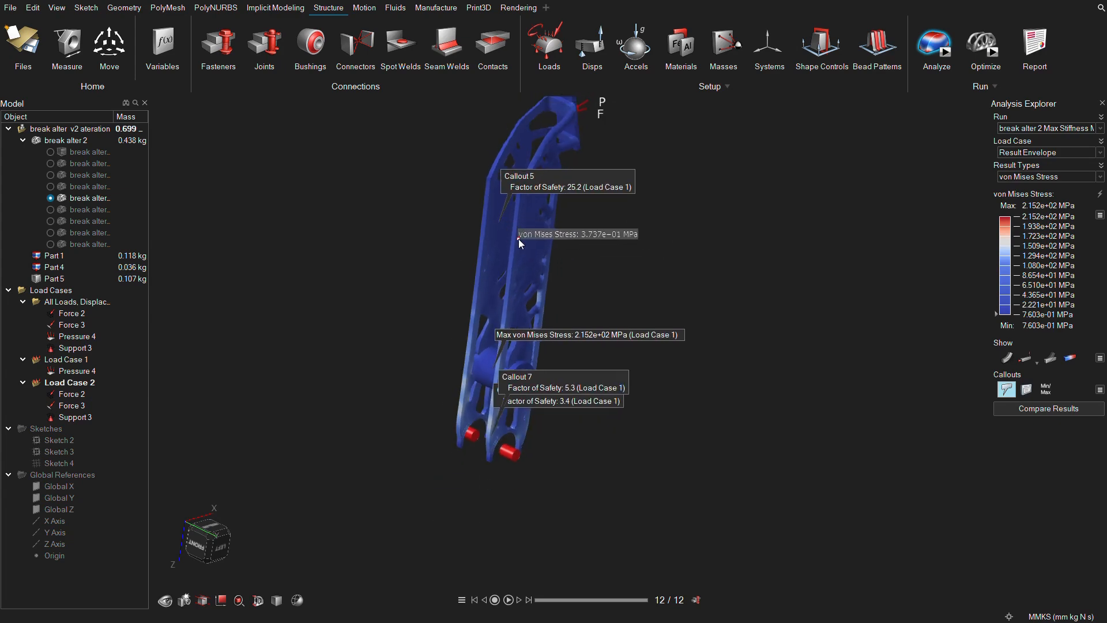
Examine the von Mises Stress distribution of the Result Envelope around the whole optimized pedal.
{"action": "left_click", "coordinate": [1099, 177]}
{"action": "left_click", "coordinate": [1066, 253]}
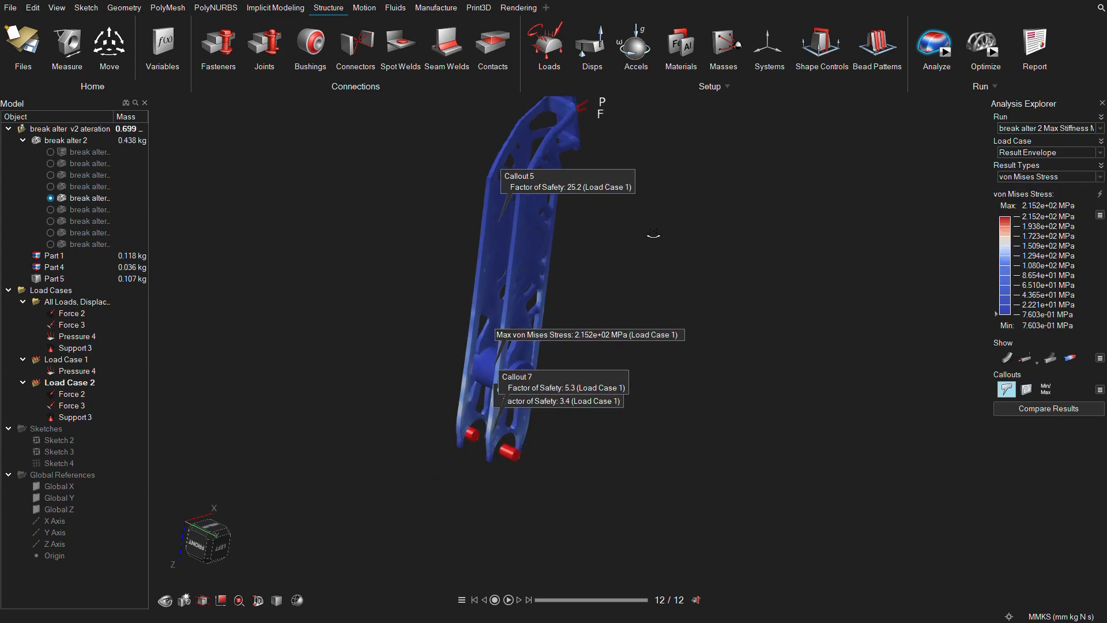
{"action": "middle_click_drag", "start_coordinate": [653, 237], "coordinate": [652, 225]}
{"action": "right_click_drag", "start_coordinate": [653, 224], "coordinate": [570, 251]}
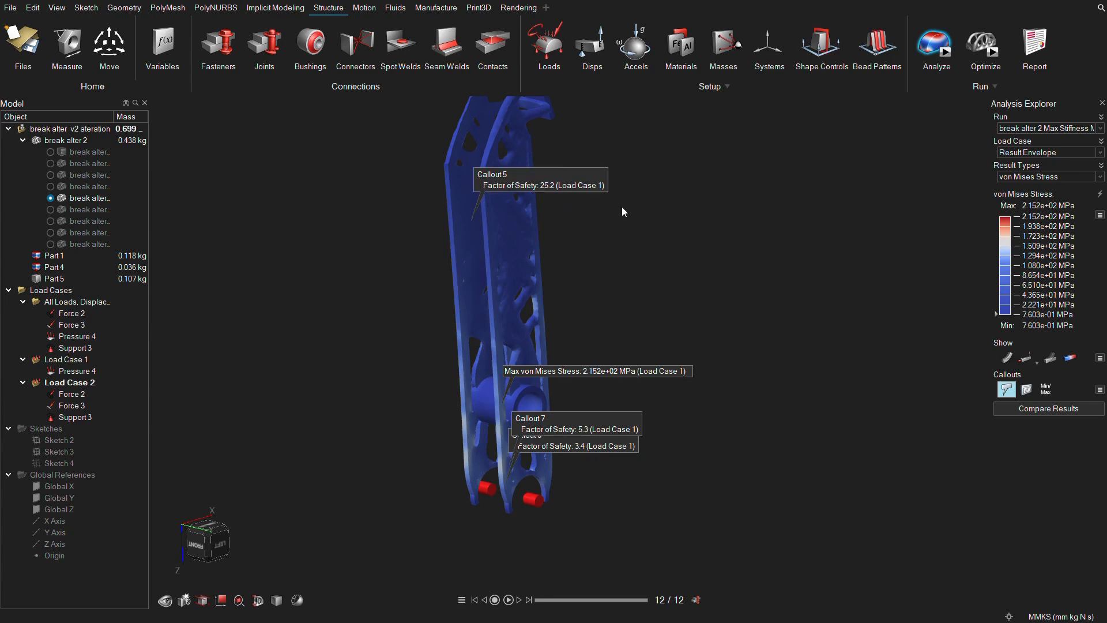
{"action": "scroll", "coordinate": [621, 205], "scroll_direction": "down", "scroll_amount": 2}
{"action": "scroll", "coordinate": [585, 257], "scroll_direction": "down", "scroll_amount": 2}
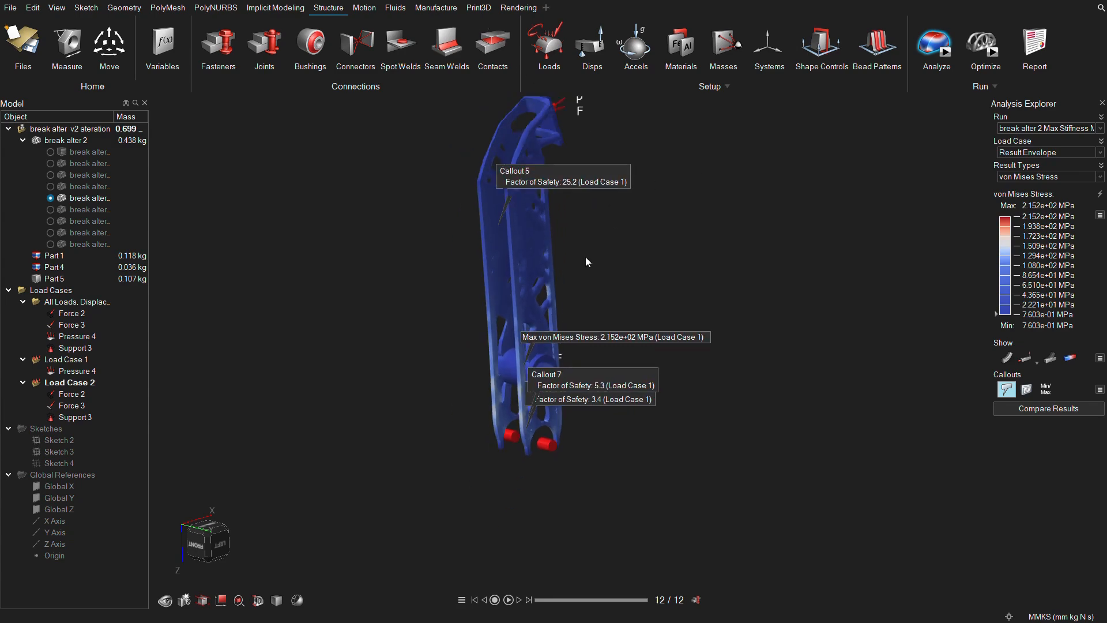
{"action": "right_click_drag", "start_coordinate": [586, 257], "coordinate": [544, 256]}
{"action": "scroll", "coordinate": [544, 256], "scroll_direction": "up", "scroll_amount": 2}
Turn off the standard callouts and hide the maximum von Mises Stress callout.
{"action": "left_click", "coordinate": [1006, 389]}
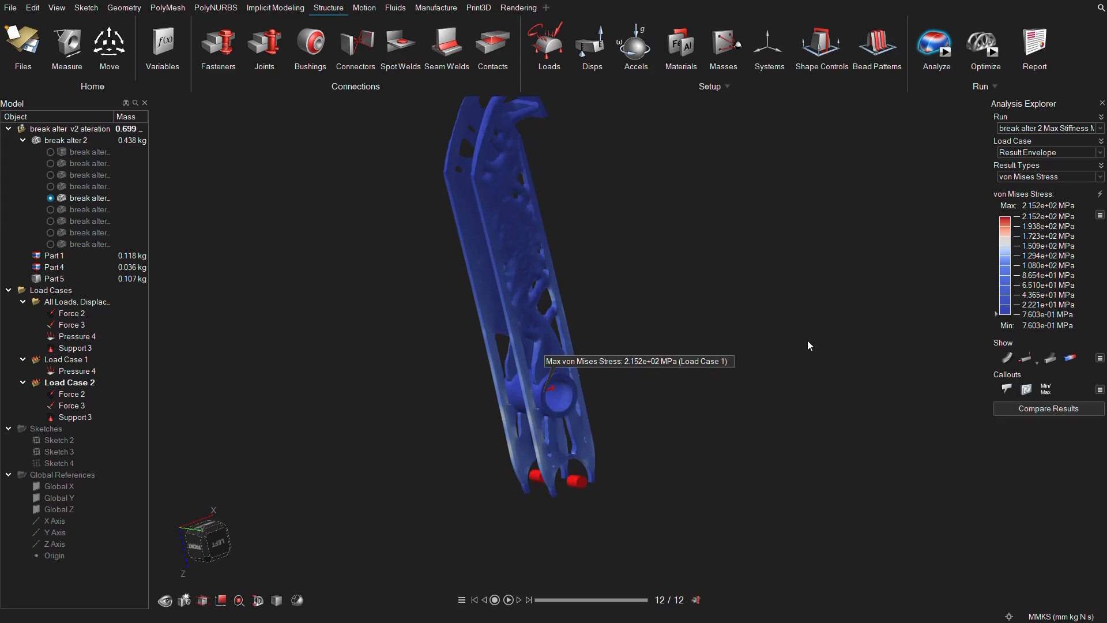
{"action": "right_click_drag", "start_coordinate": [807, 340], "coordinate": [901, 355]}
{"action": "right_click", "coordinate": [657, 373]}
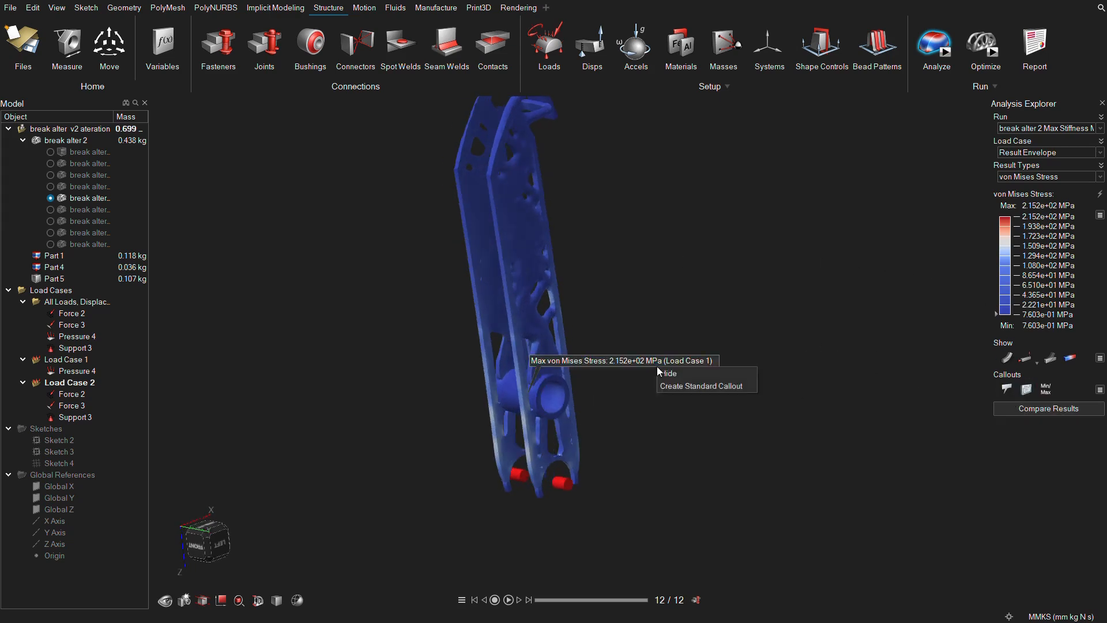
{"action": "left_click", "coordinate": [680, 374]}
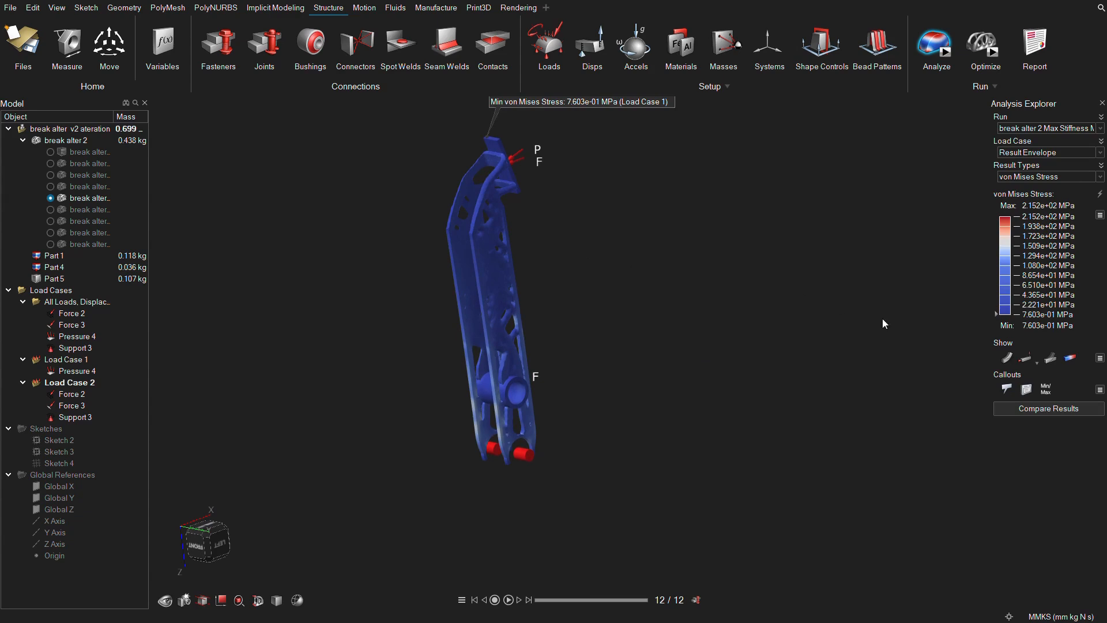
{"action": "right_click_drag", "start_coordinate": [531, 310], "coordinate": [482, 342]}
{"action": "scroll", "coordinate": [535, 354], "scroll_direction": "up", "scroll_amount": 3}
Activate the last optimized alternative of break alter 2 and load a Max Stiffness analysis run to view its displacement.
{"action": "left_click", "coordinate": [49, 244]}
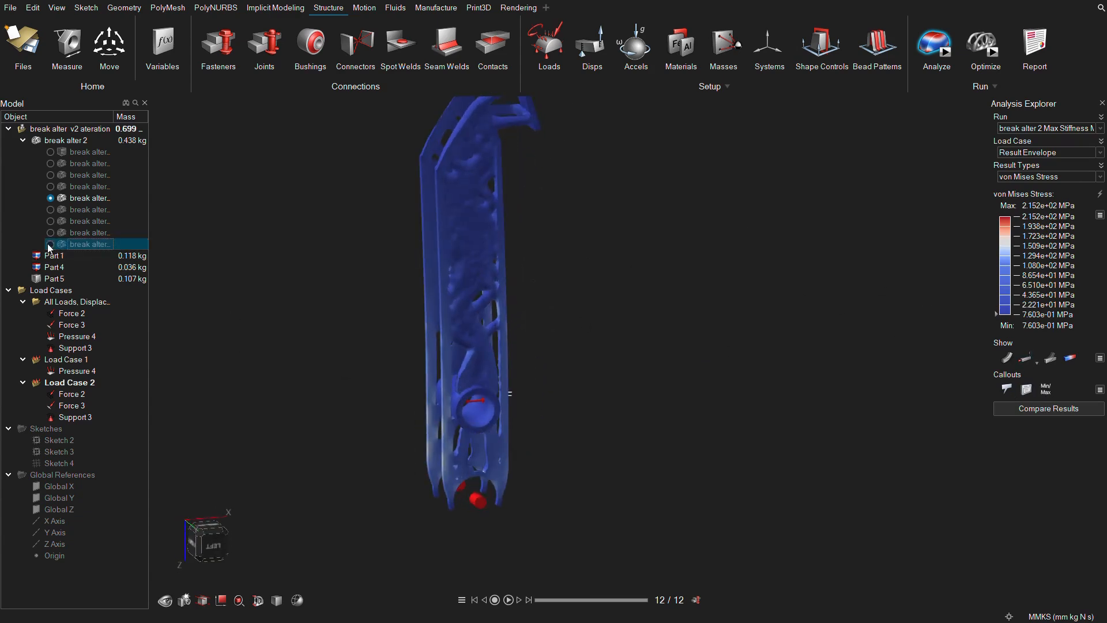
{"action": "left_click", "coordinate": [1067, 128]}
{"action": "left_click", "coordinate": [1043, 228]}
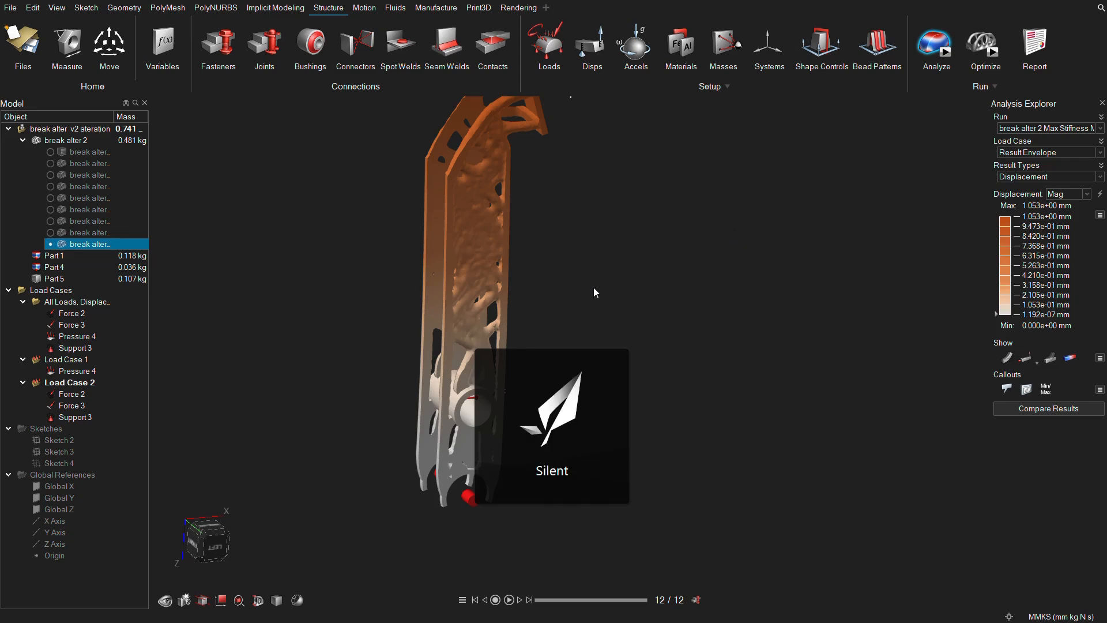
Examine the Result Envelope displacement distribution on the optimized brake pedal from several sides.
{"action": "middle_click_drag", "start_coordinate": [561, 285], "coordinate": [572, 314]}
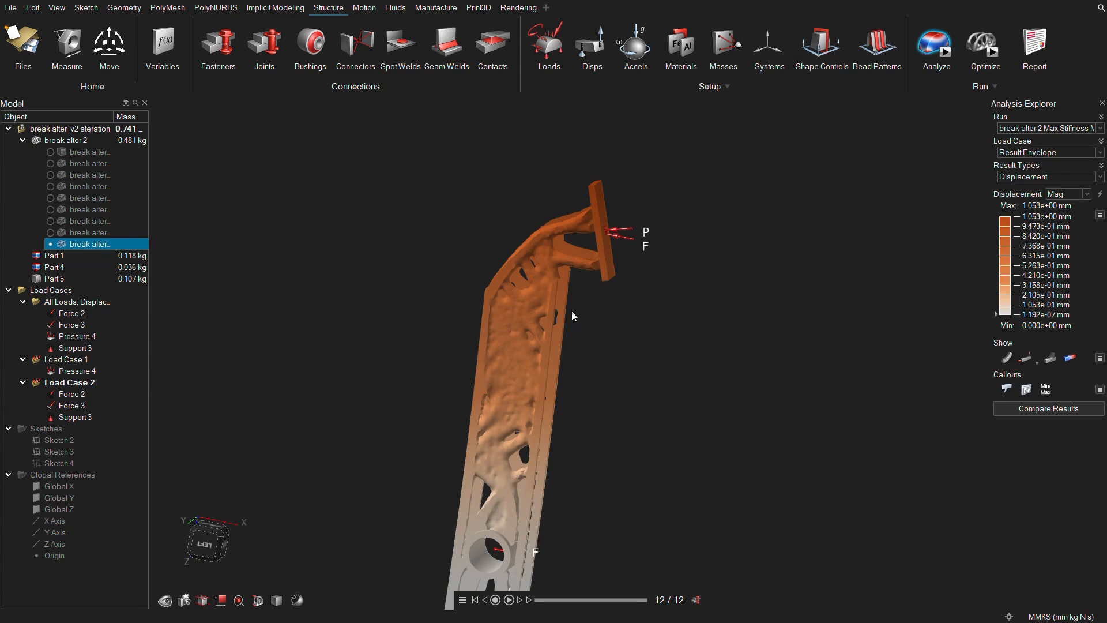
{"action": "middle_click_drag", "start_coordinate": [660, 273], "coordinate": [658, 338]}
{"action": "scroll", "coordinate": [658, 338], "scroll_direction": "down", "scroll_amount": 2}
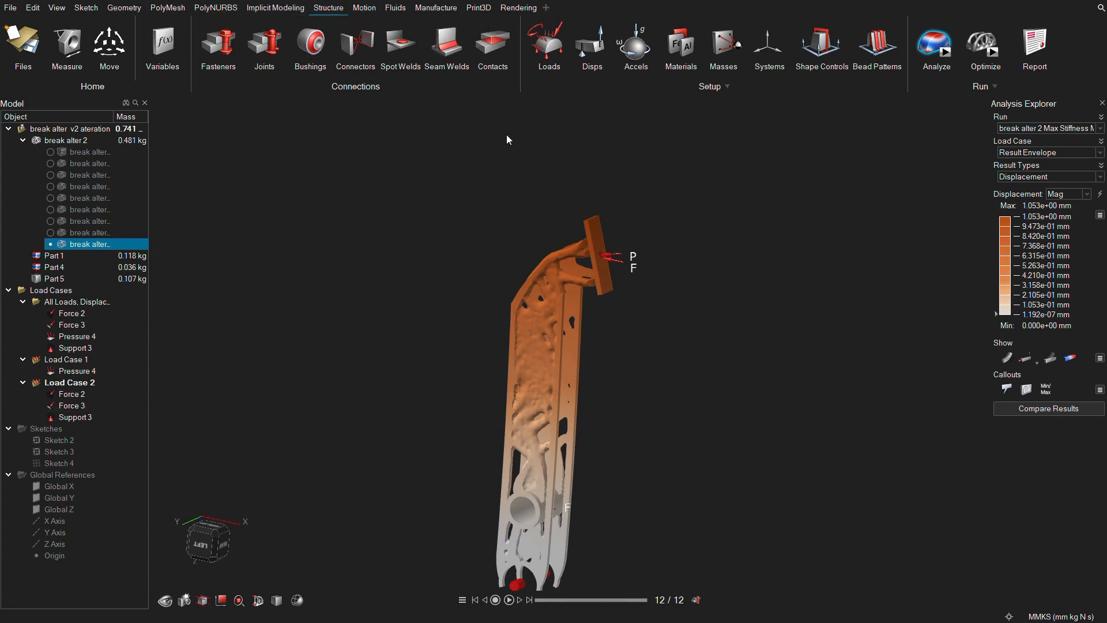
{"action": "middle_click_drag", "start_coordinate": [478, 240], "coordinate": [474, 243]}
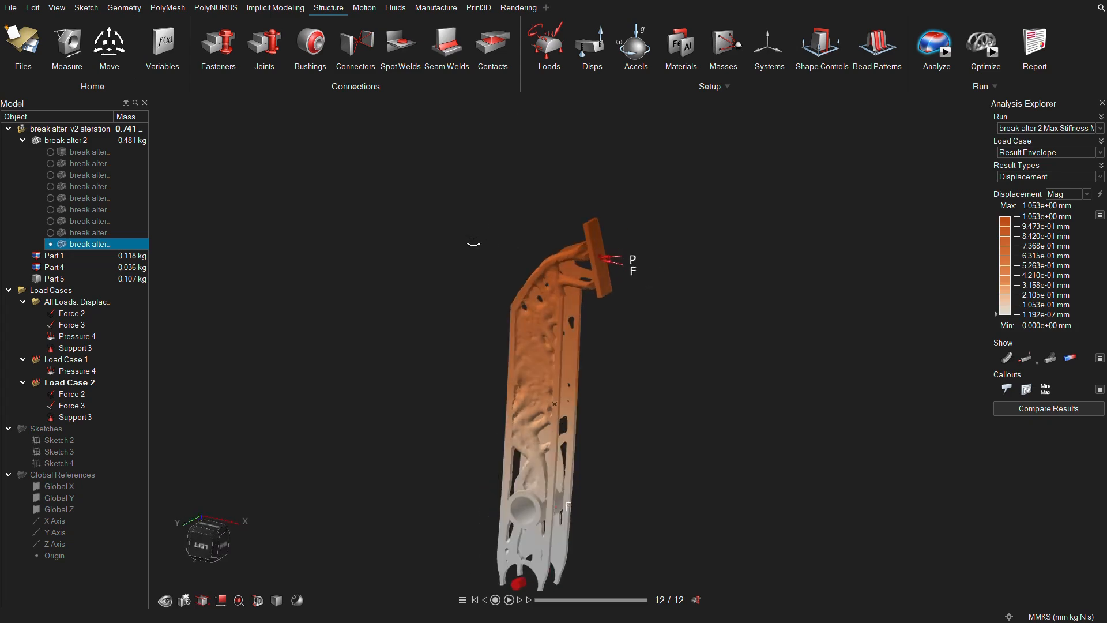
{"action": "scroll", "coordinate": [524, 300], "scroll_direction": "down", "scroll_amount": 2}
{"action": "scroll", "coordinate": [558, 357], "scroll_direction": "up", "scroll_amount": 2}
{"action": "right_click_drag", "start_coordinate": [561, 356], "coordinate": [568, 285]}
{"action": "scroll", "coordinate": [568, 285], "scroll_direction": "up", "scroll_amount": 2}
{"action": "middle_click_drag", "start_coordinate": [567, 285], "coordinate": [622, 292]}
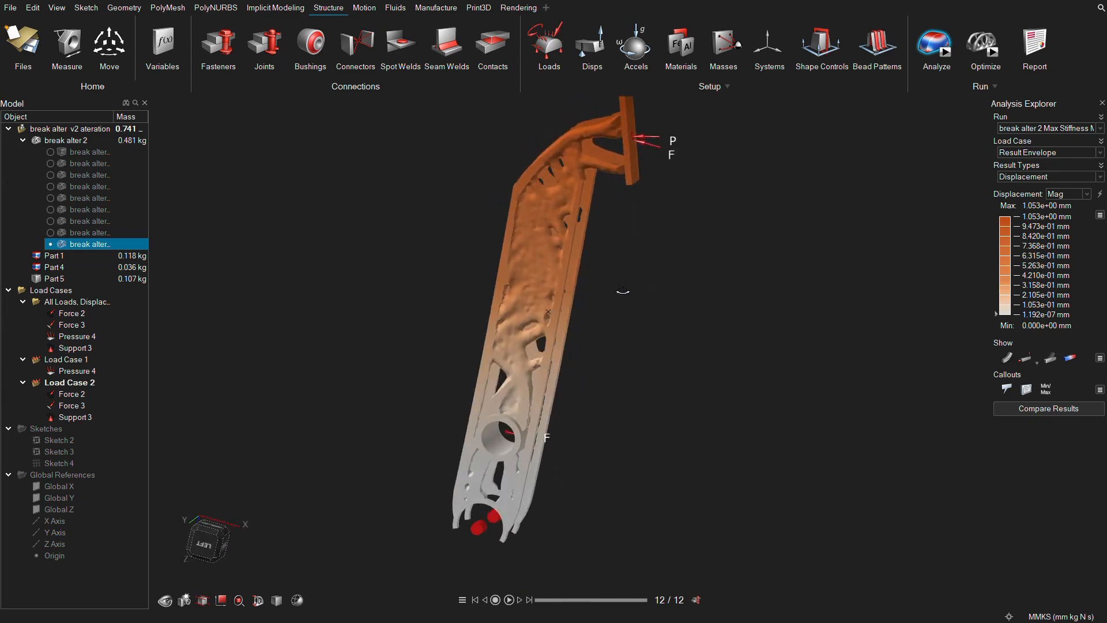
{"action": "scroll", "coordinate": [623, 292], "scroll_direction": "down", "scroll_amount": 2}
{"action": "middle_click_drag", "start_coordinate": [515, 185], "coordinate": [612, 302]}
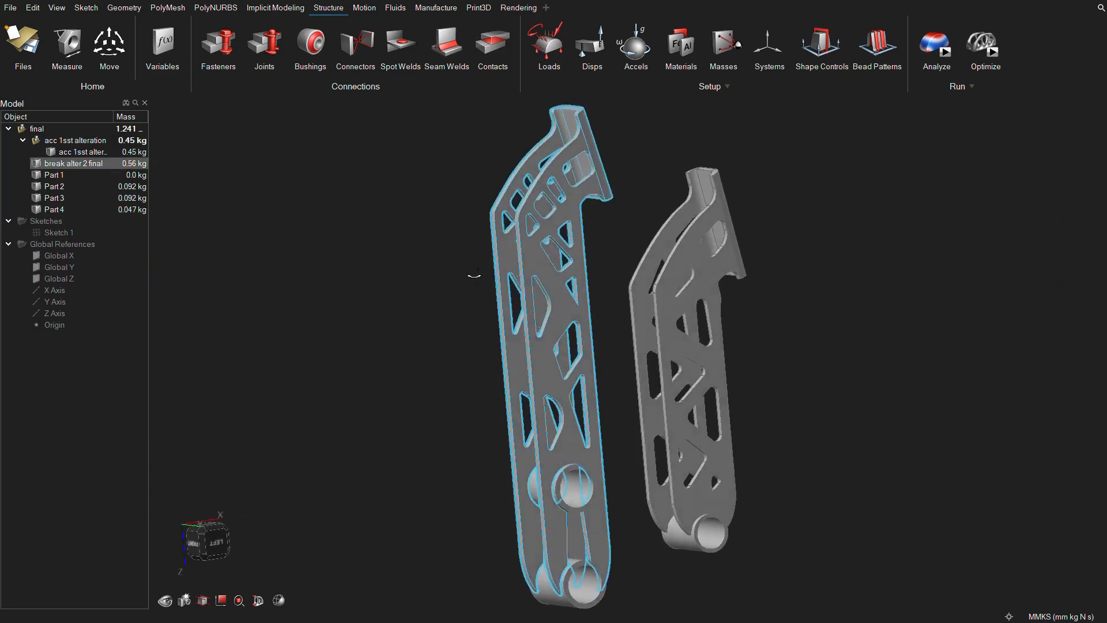
Select the final assembly holding both pedals and widen the model browser to read its full mass.
{"action": "right_click_drag", "start_coordinate": [470, 274], "coordinate": [590, 302]}
{"action": "middle_click_drag", "start_coordinate": [589, 303], "coordinate": [604, 304]}
{"action": "scroll", "coordinate": [738, 289], "scroll_direction": "up", "scroll_amount": 2}
{"action": "middle_click_drag", "start_coordinate": [738, 289], "coordinate": [612, 291]}
{"action": "left_click", "coordinate": [124, 129]}
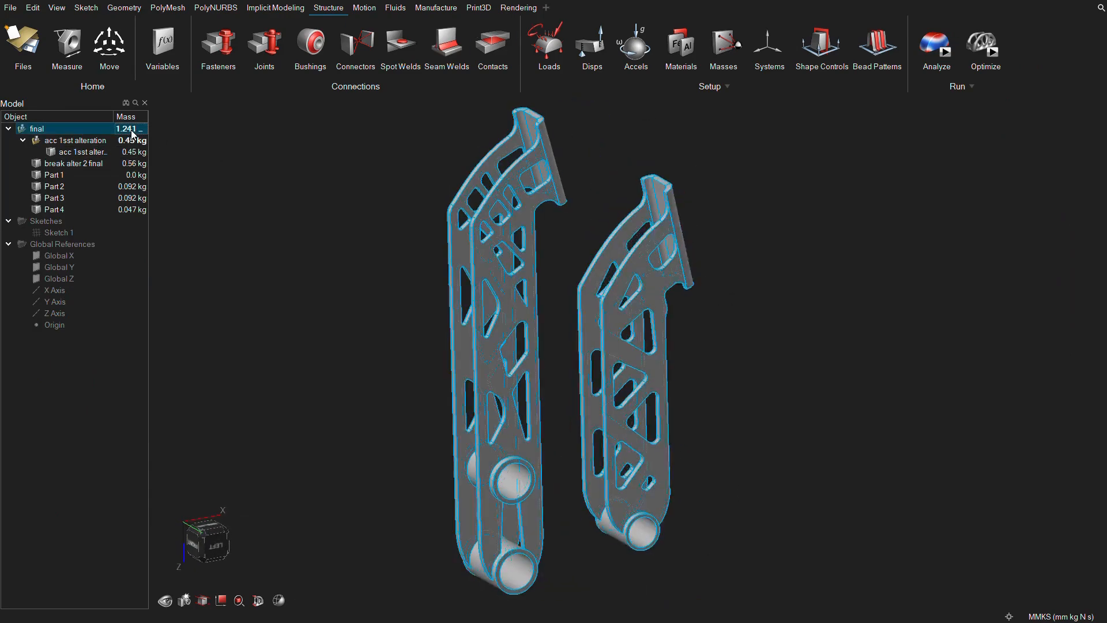
{"action": "left_click_drag", "start_coordinate": [157, 160], "coordinate": [207, 144]}
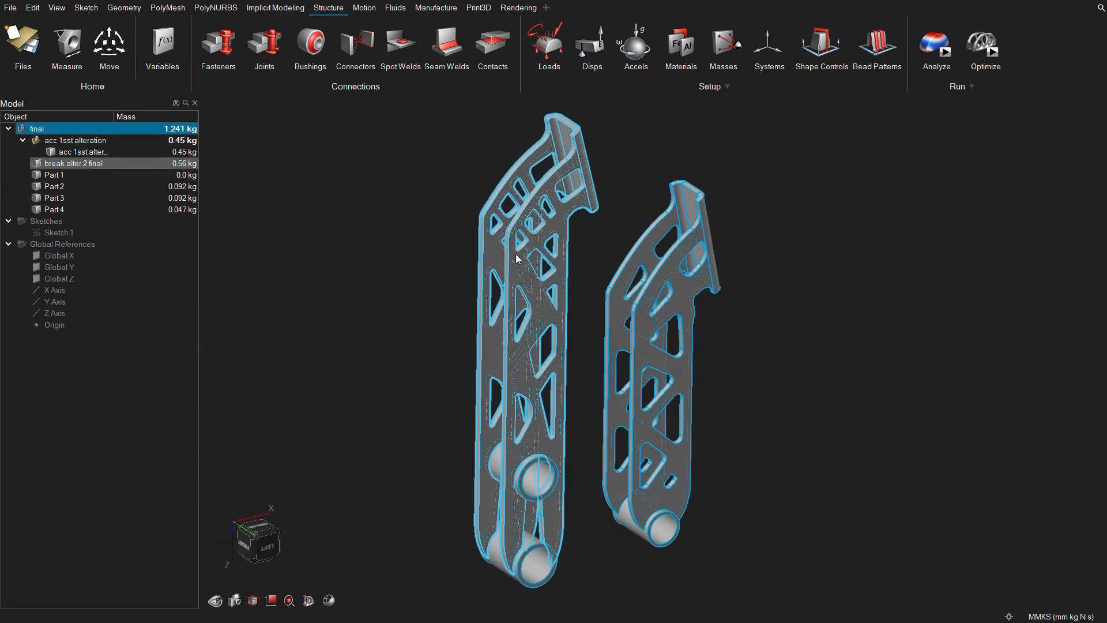
Deselect the final assembly and inspect the redesigned brake and accelerator pedals from the front and sides.
{"action": "scroll", "coordinate": [522, 259], "scroll_direction": "up", "scroll_amount": 3}
{"action": "middle_click_drag", "start_coordinate": [578, 264], "coordinate": [571, 277]}
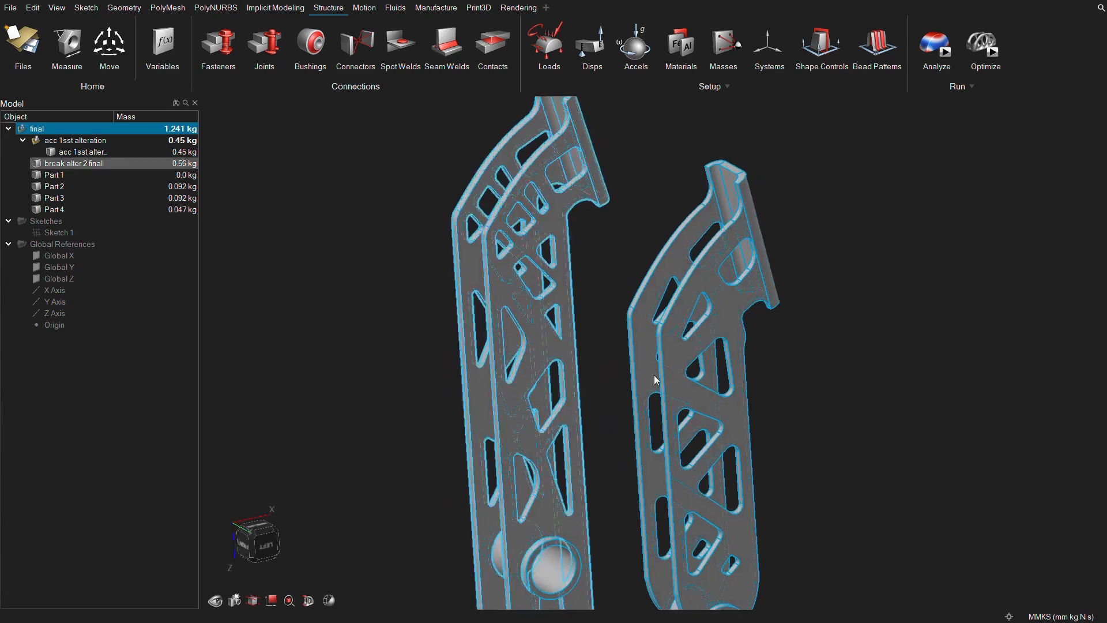
{"action": "scroll", "coordinate": [579, 283], "scroll_direction": "down", "scroll_amount": 3}
{"action": "middle_click_drag", "start_coordinate": [634, 346], "coordinate": [573, 371]}
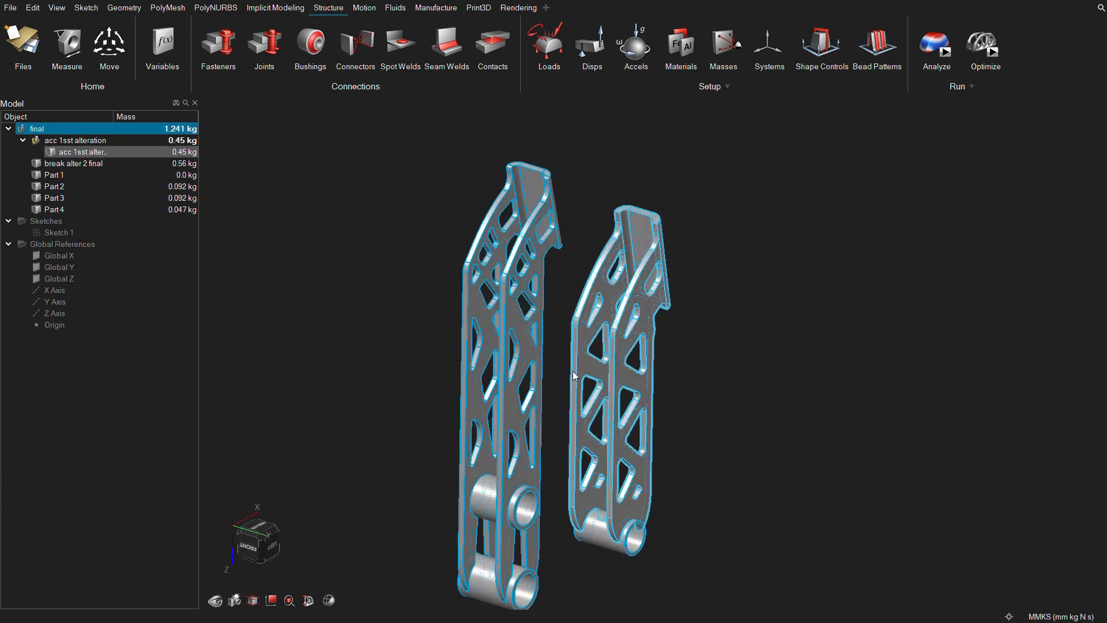
{"action": "scroll", "coordinate": [573, 371], "scroll_direction": "down", "scroll_amount": 1}
{"action": "left_click", "coordinate": [376, 385]}
{"action": "middle_click_drag", "start_coordinate": [375, 385], "coordinate": [490, 391]}
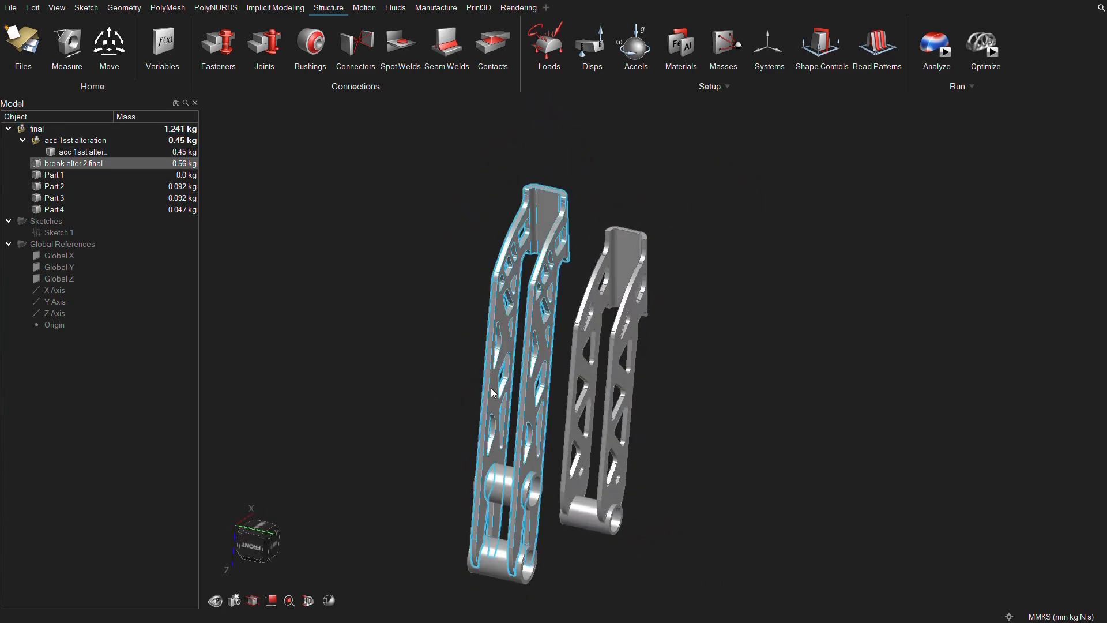
{"action": "middle_click_drag", "start_coordinate": [611, 360], "coordinate": [482, 365]}
{"action": "left_click", "coordinate": [553, 320]}
{"action": "left_click", "coordinate": [550, 333]}
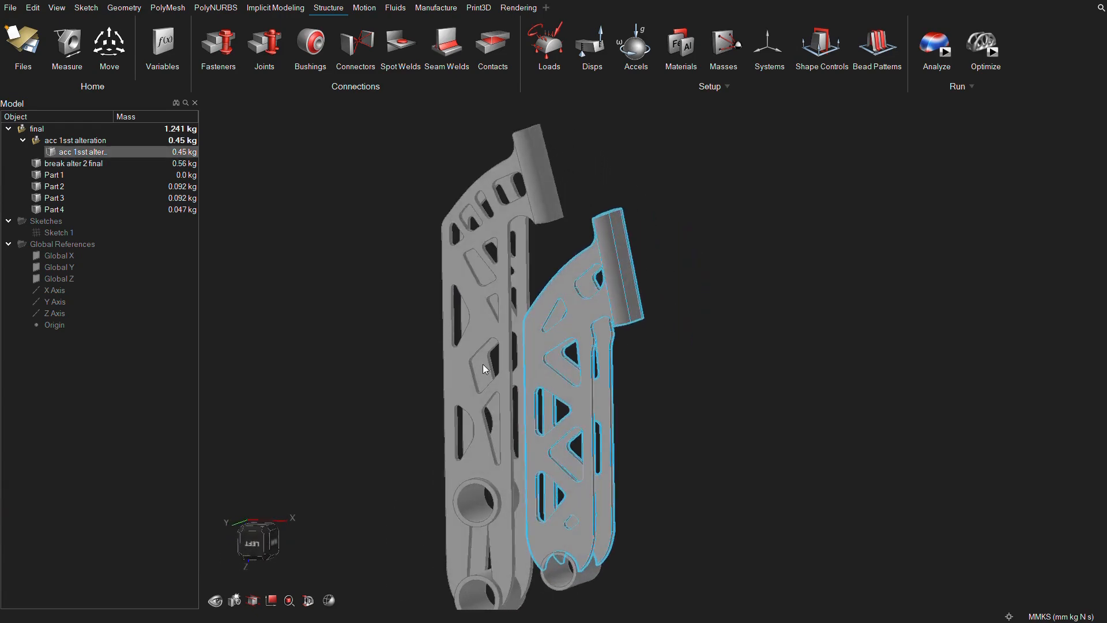